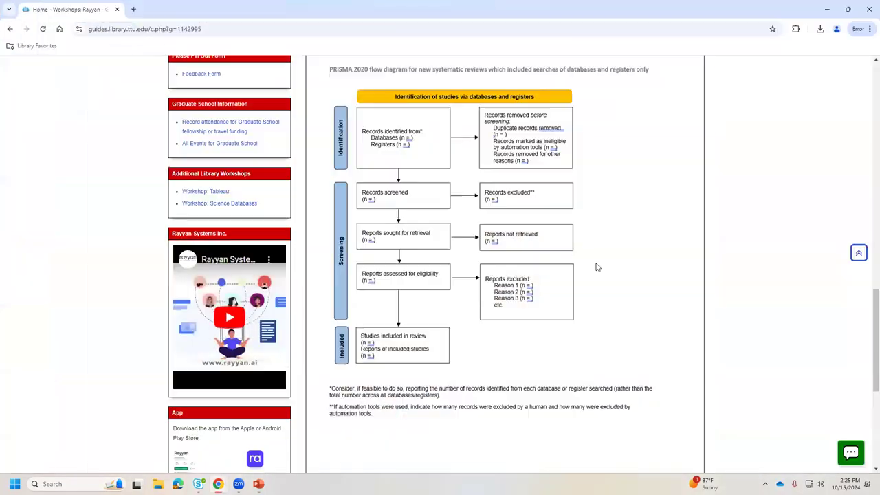
Follow the Rayyan link under Workshop Materials in the library guide into a new tab.
{"action": "scroll", "coordinate": [595, 265], "scroll_direction": "up", "scroll_amount": 12}
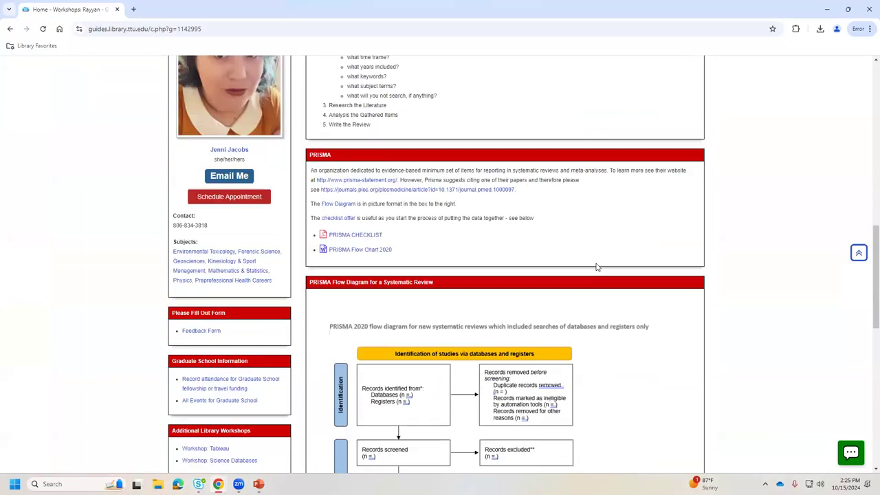
{"action": "scroll", "coordinate": [596, 267], "scroll_direction": "up", "scroll_amount": 2}
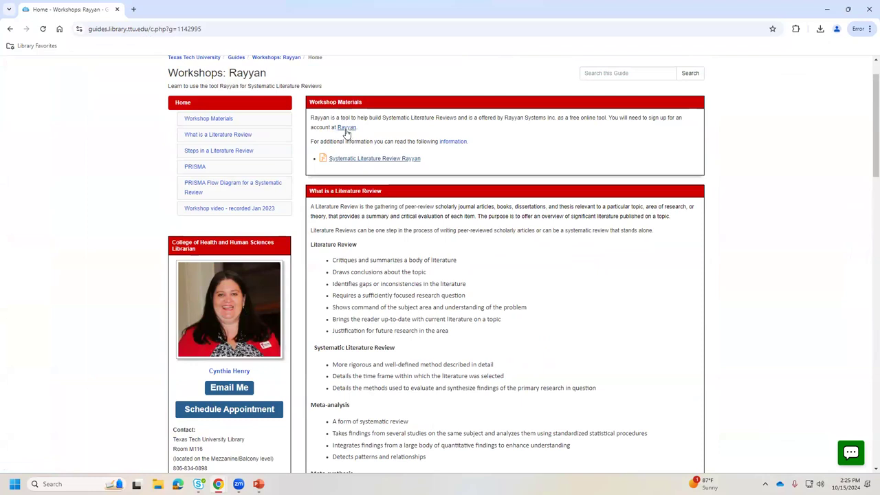
{"action": "left_click", "coordinate": [346, 128]}
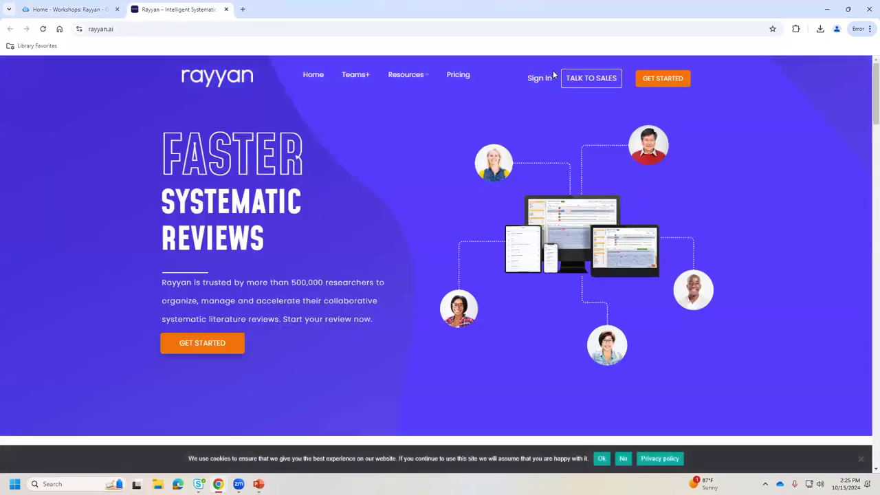
Sign in to Rayyan with the account e-mail address and password.
{"action": "left_click", "coordinate": [541, 79]}
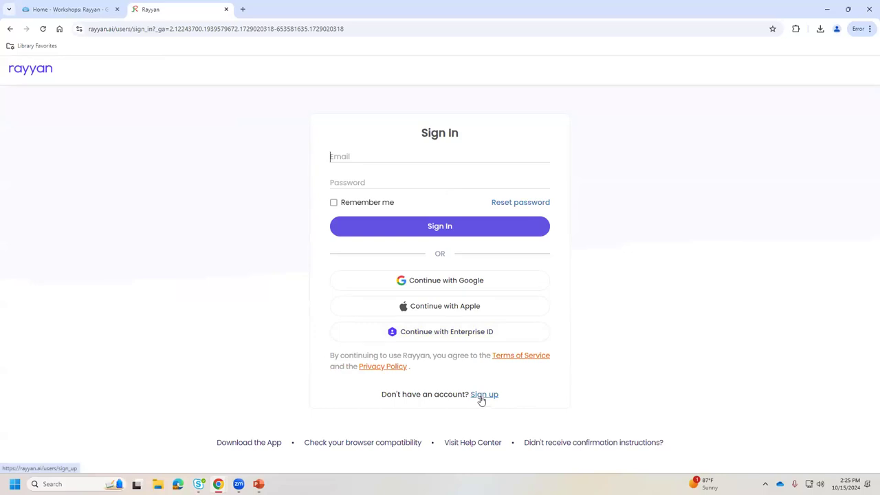
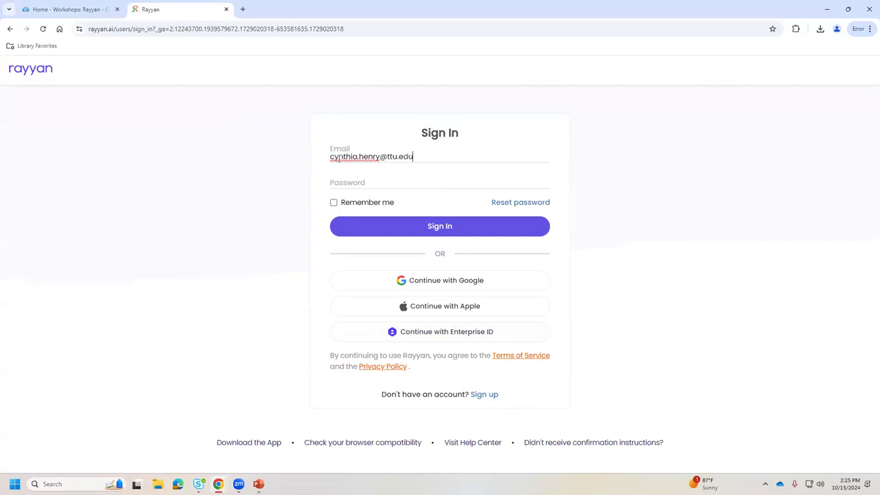
{"action": "key", "text": "Tab"}
{"action": "type", "text": "•••••••"}
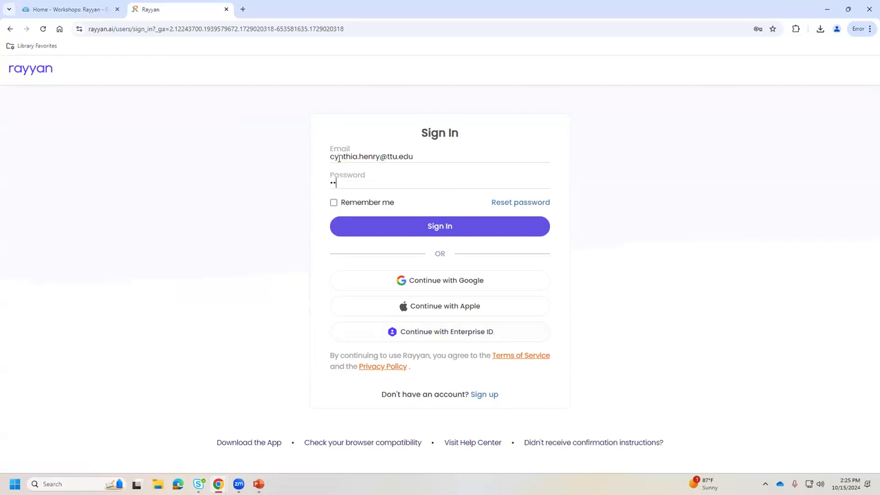
{"action": "type", "text": "•••••"}
{"action": "left_click", "coordinate": [445, 232]}
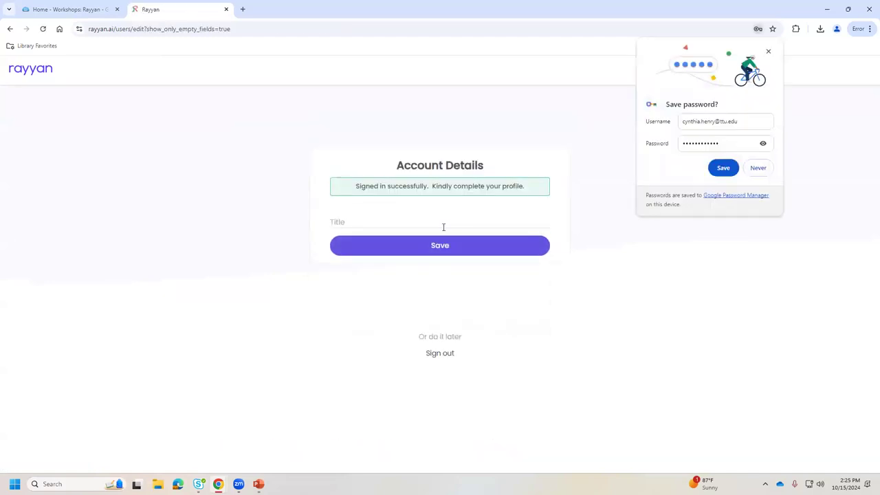
Decline Chrome's save-password offer and postpone completing the Rayyan profile.
{"action": "left_click", "coordinate": [764, 171]}
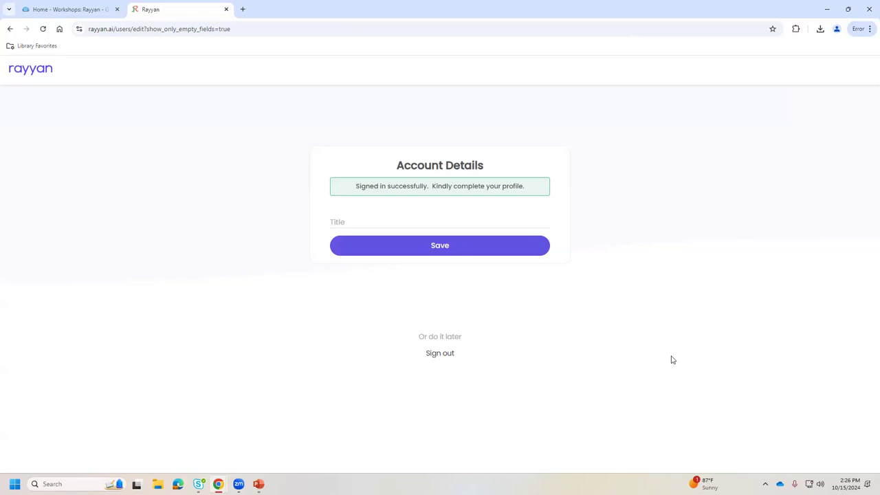
{"action": "left_click", "coordinate": [454, 337]}
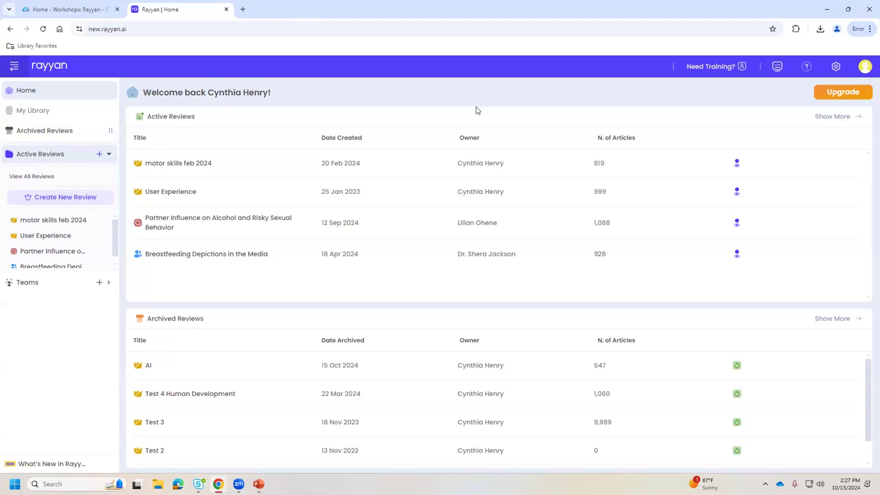
Look over the account menu and the theme and font size settings, then close them.
{"action": "left_click", "coordinate": [864, 67]}
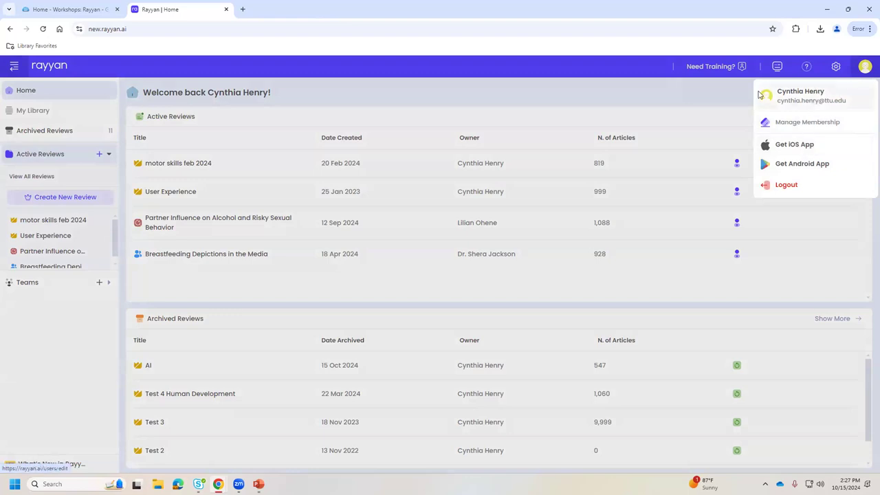
{"action": "left_click", "coordinate": [599, 98]}
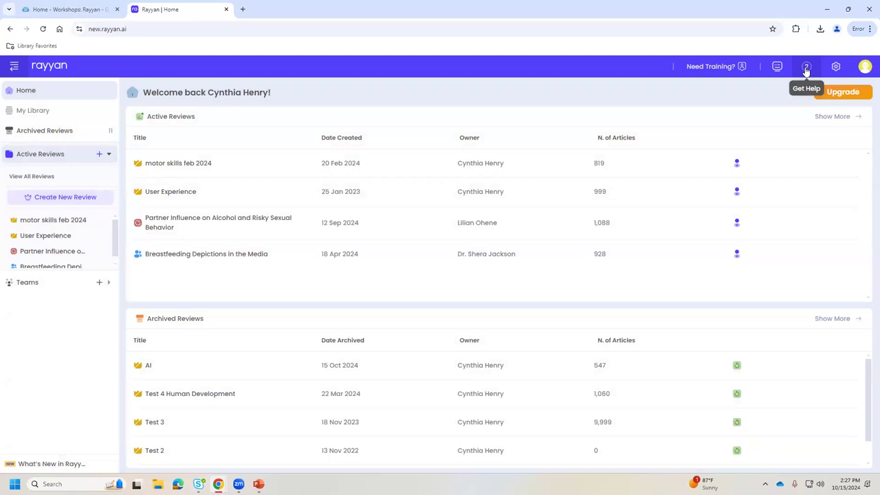
{"action": "left_click", "coordinate": [835, 68]}
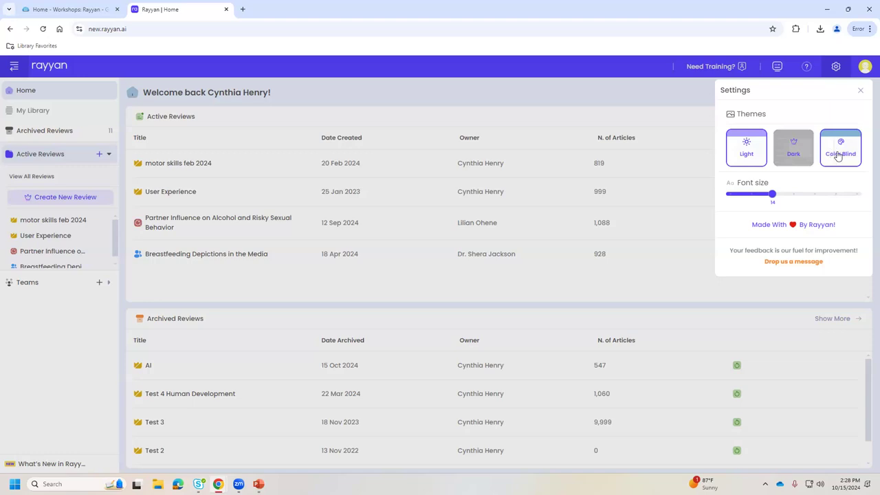
{"action": "left_click", "coordinate": [632, 100]}
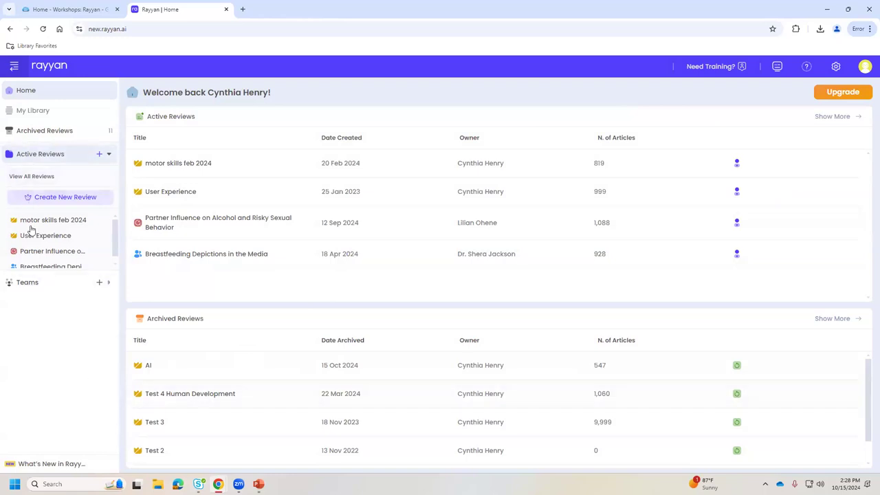
Return to Home and open the Breastfeeding Depictions in the Media review.
{"action": "scroll", "coordinate": [41, 233], "scroll_direction": "down", "scroll_amount": 1}
{"action": "scroll", "coordinate": [42, 233], "scroll_direction": "up", "scroll_amount": 1}
{"action": "left_click", "coordinate": [30, 92]}
{"action": "left_click", "coordinate": [165, 255]}
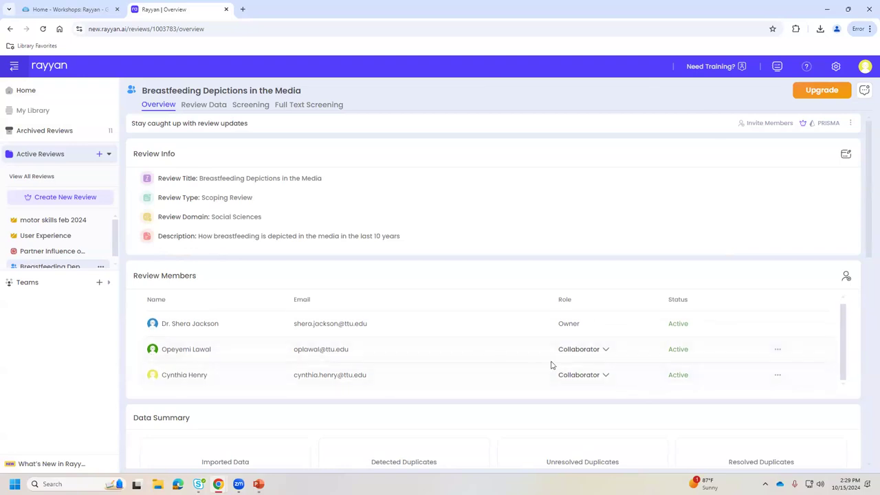
{"action": "scroll", "coordinate": [492, 365], "scroll_direction": "down", "scroll_amount": 1}
{"action": "scroll", "coordinate": [493, 365], "scroll_direction": "down", "scroll_amount": 2}
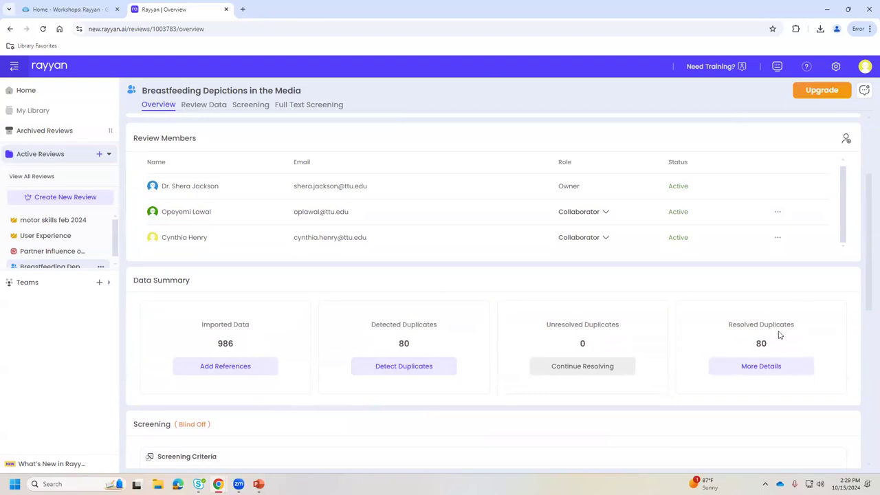
{"action": "scroll", "coordinate": [780, 334], "scroll_direction": "down", "scroll_amount": 1}
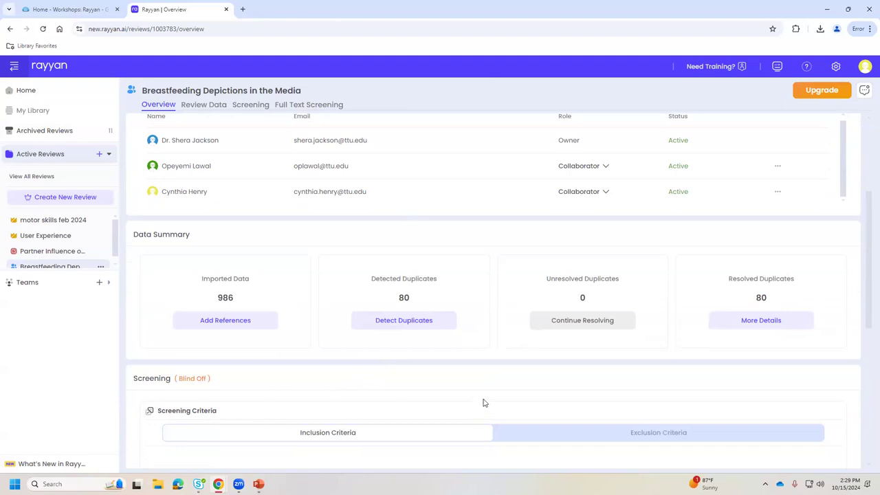
{"action": "scroll", "coordinate": [481, 406], "scroll_direction": "down", "scroll_amount": 2}
{"action": "scroll", "coordinate": [482, 402], "scroll_direction": "down", "scroll_amount": 3}
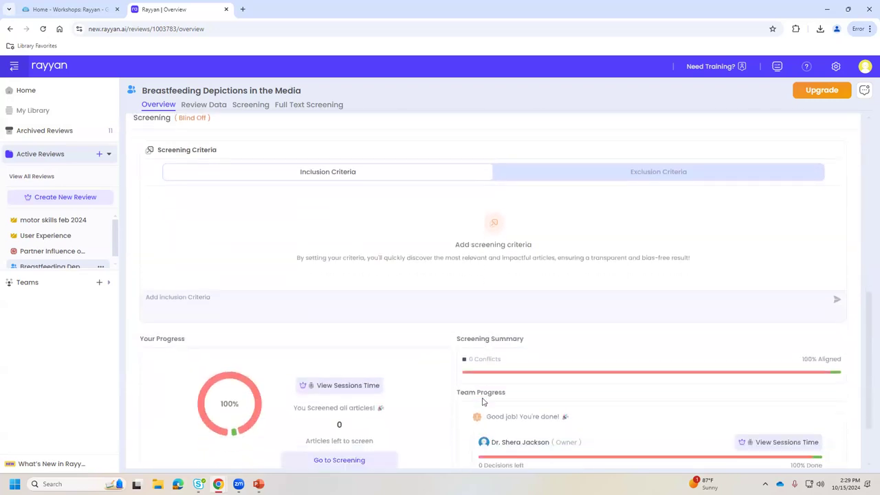
{"action": "scroll", "coordinate": [480, 409], "scroll_direction": "down", "scroll_amount": 1}
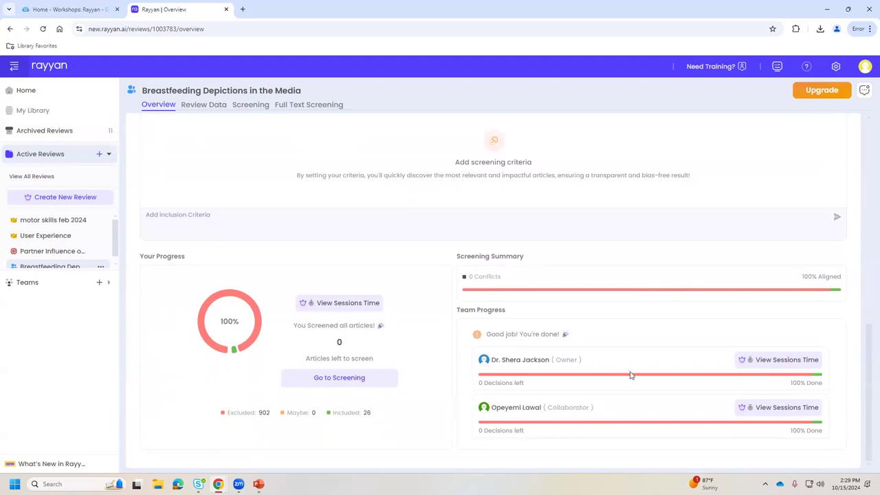
{"action": "scroll", "coordinate": [619, 380], "scroll_direction": "up", "scroll_amount": 6}
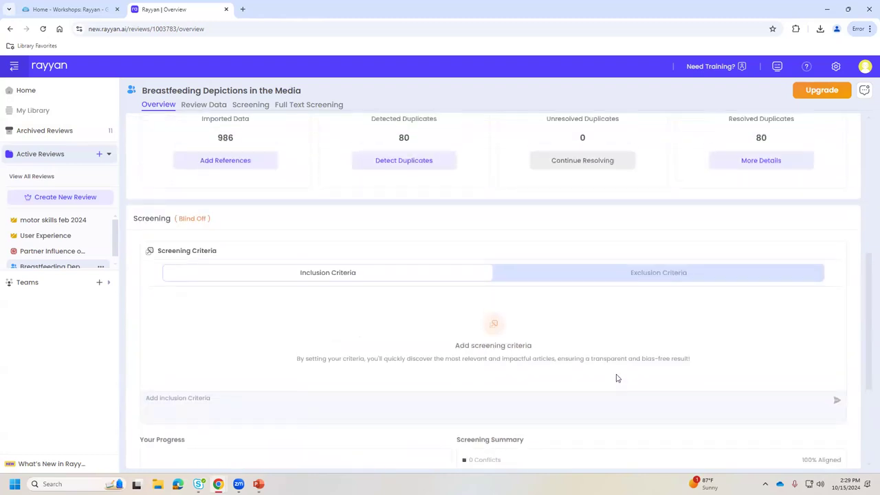
{"action": "scroll", "coordinate": [616, 377], "scroll_direction": "up", "scroll_amount": 4}
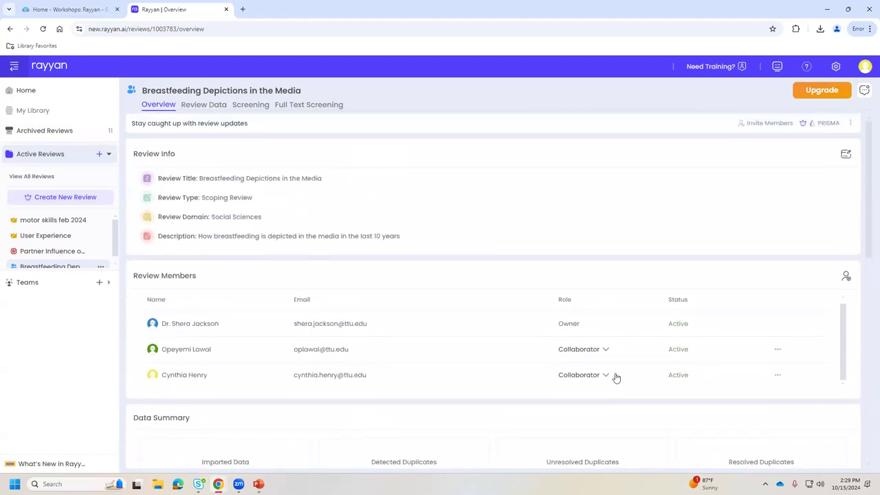
View the review's 928 articles, toggle the side panels, then start screening undecided articles.
{"action": "left_click", "coordinate": [204, 107]}
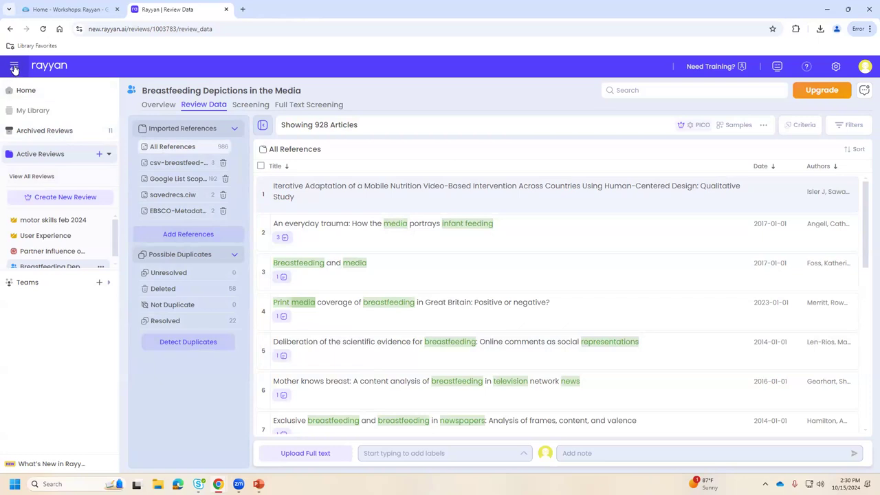
{"action": "left_click", "coordinate": [14, 68]}
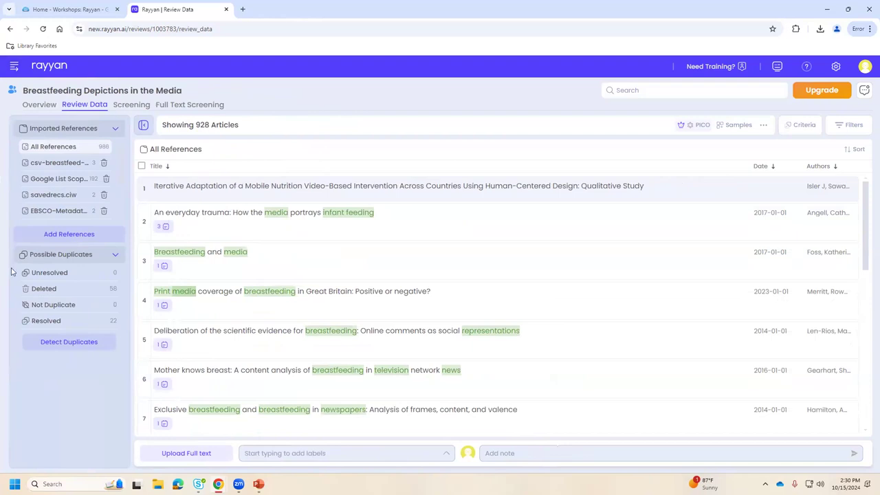
{"action": "left_click", "coordinate": [143, 123]}
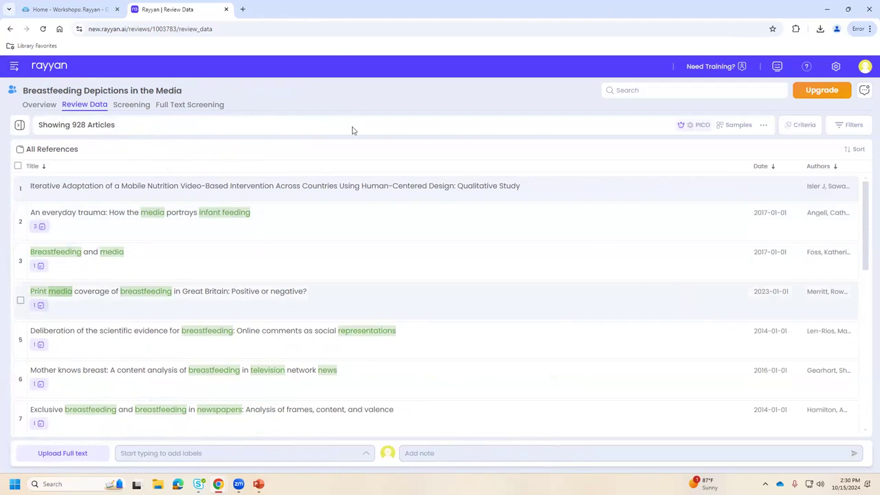
{"action": "left_click", "coordinate": [20, 125]}
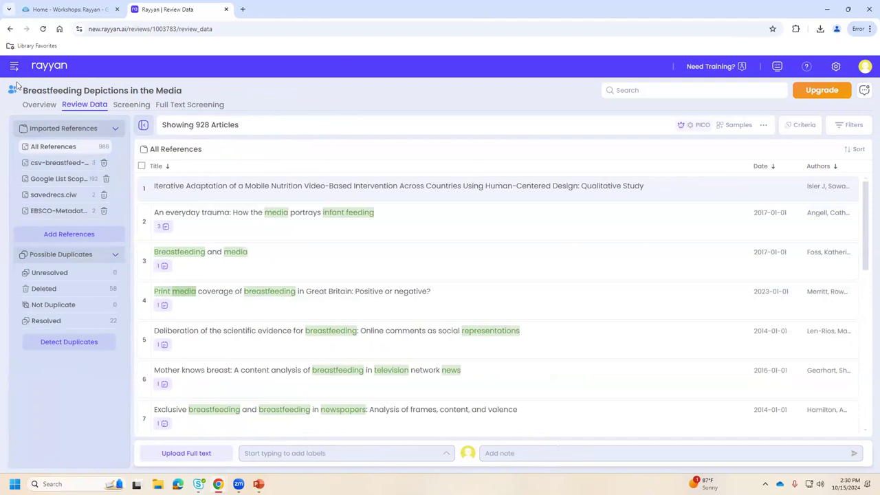
{"action": "left_click", "coordinate": [14, 65]}
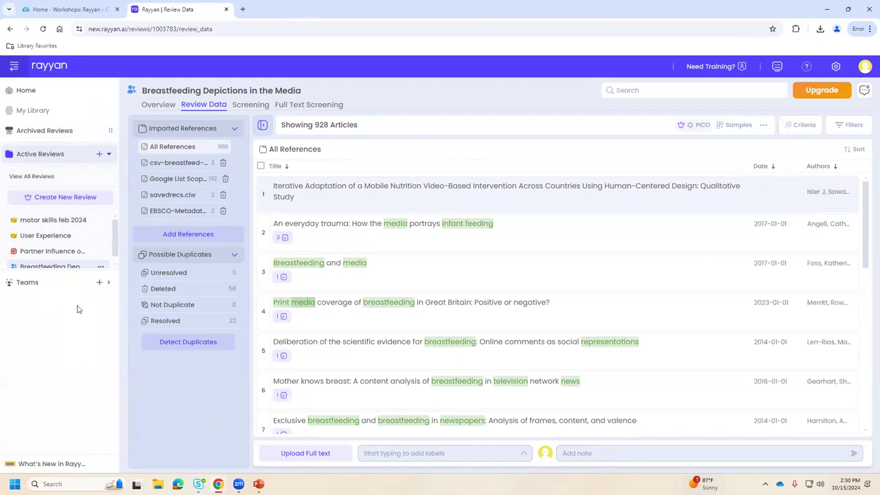
{"action": "left_click", "coordinate": [262, 106]}
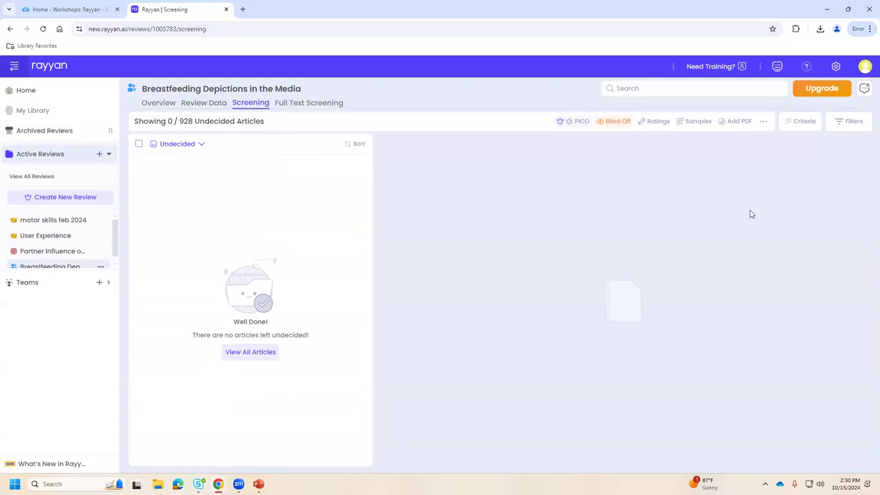
Change the screening filter from Undecided to All Articles.
{"action": "left_click", "coordinate": [175, 146]}
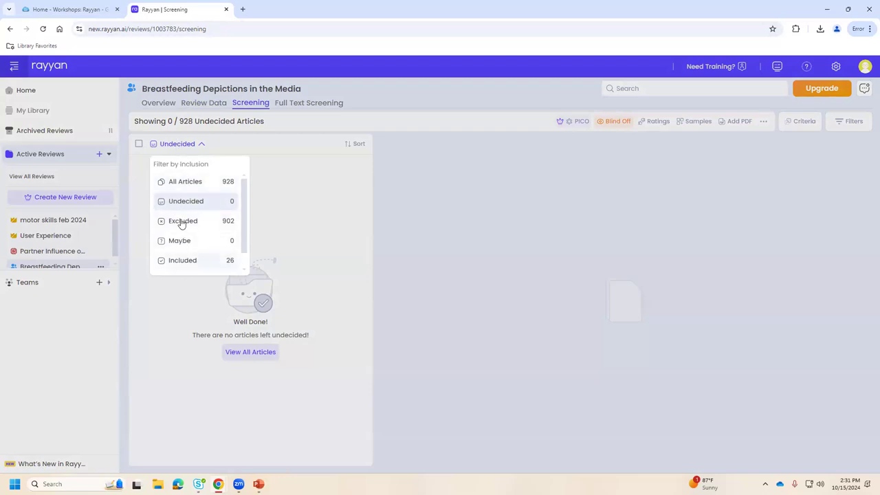
{"action": "left_click", "coordinate": [187, 181]}
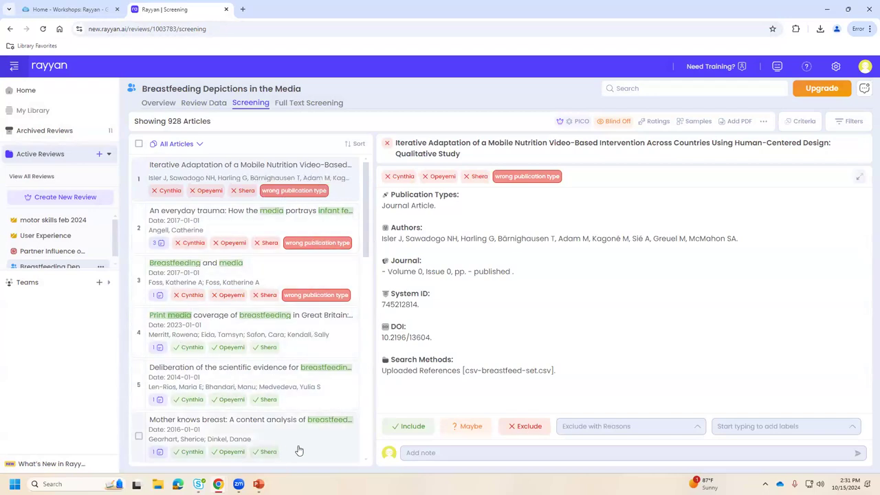
{"action": "scroll", "coordinate": [320, 444], "scroll_direction": "down", "scroll_amount": 2}
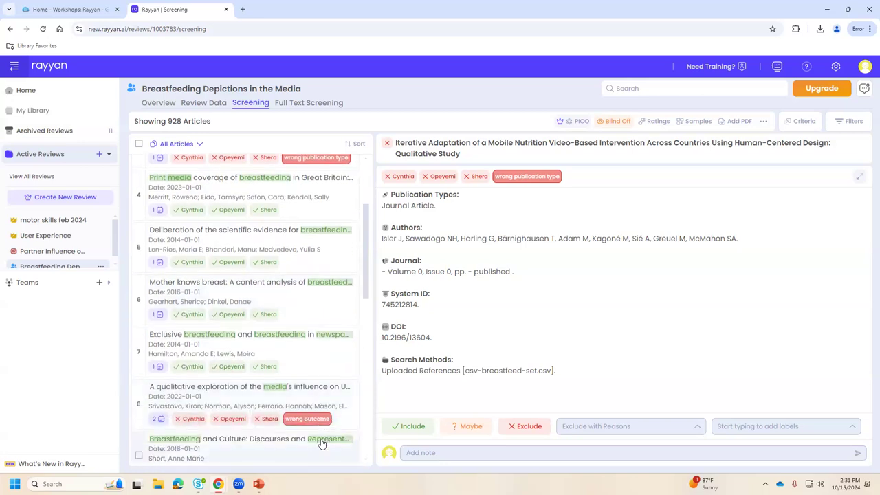
{"action": "scroll", "coordinate": [321, 444], "scroll_direction": "down", "scroll_amount": 1}
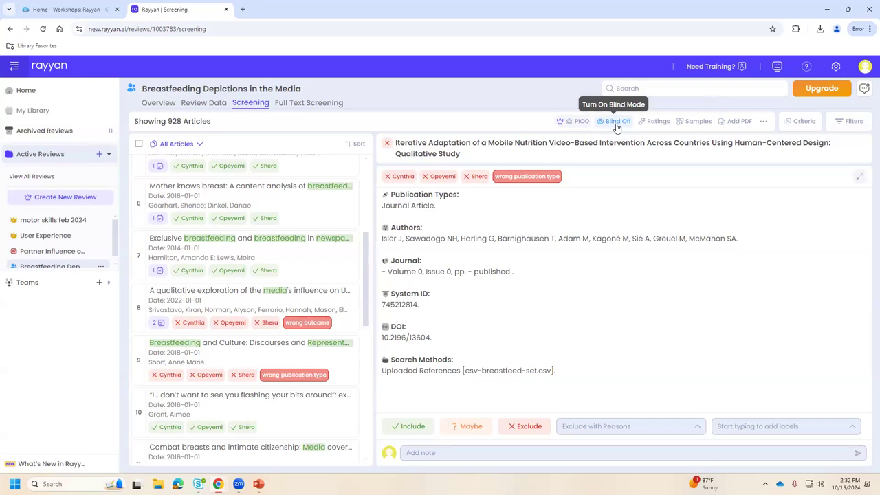
{"action": "left_click", "coordinate": [617, 129]}
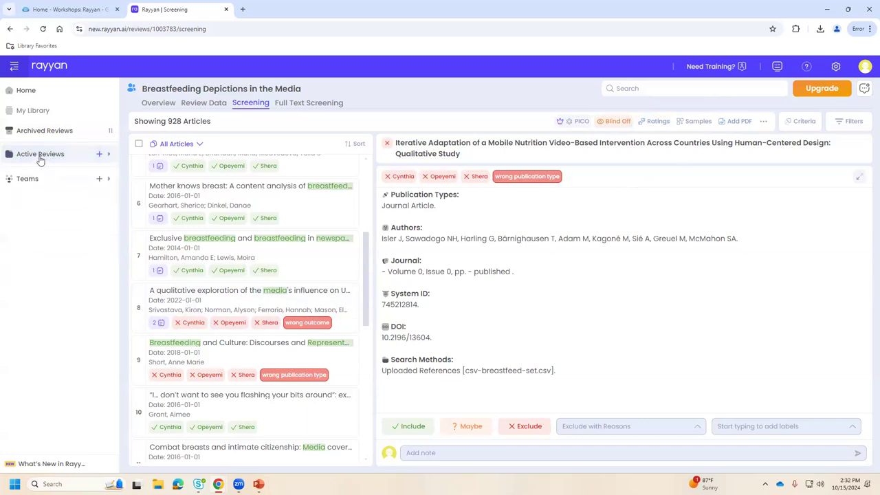
From Home, open the motor skills feb 2024 review and scroll to its Data Summary.
{"action": "left_click", "coordinate": [22, 94]}
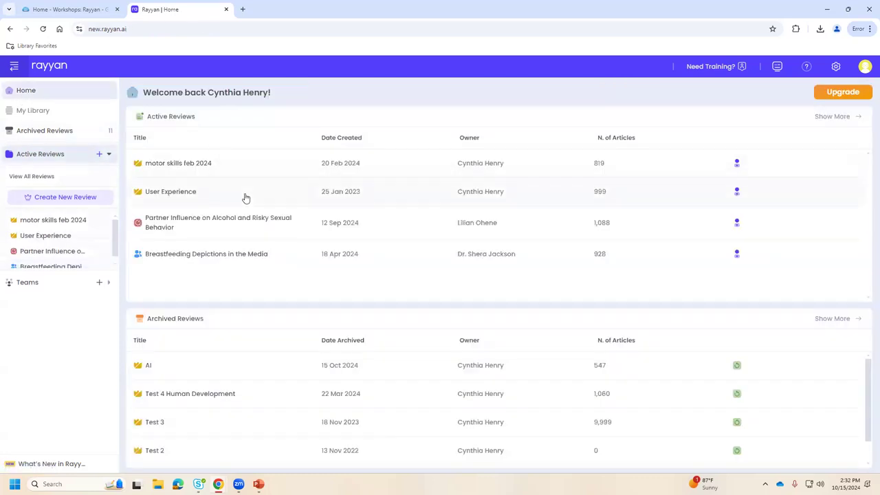
{"action": "left_click", "coordinate": [166, 165]}
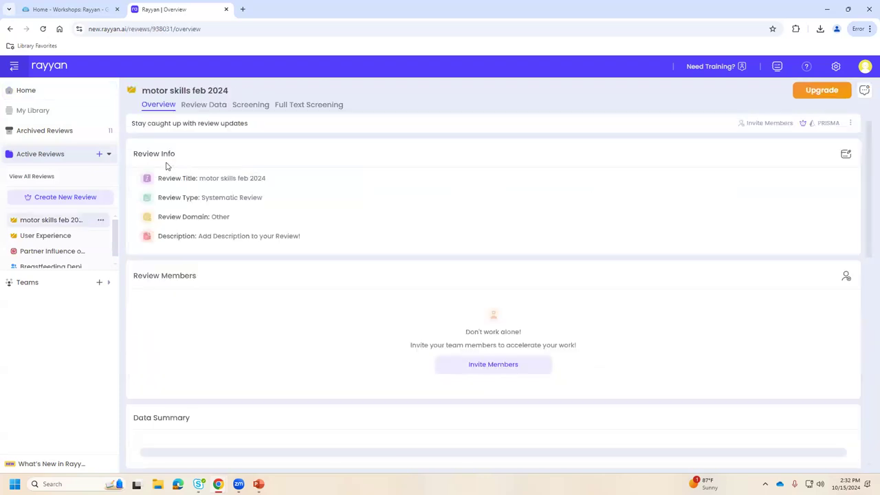
{"action": "scroll", "coordinate": [284, 320], "scroll_direction": "down", "scroll_amount": 2}
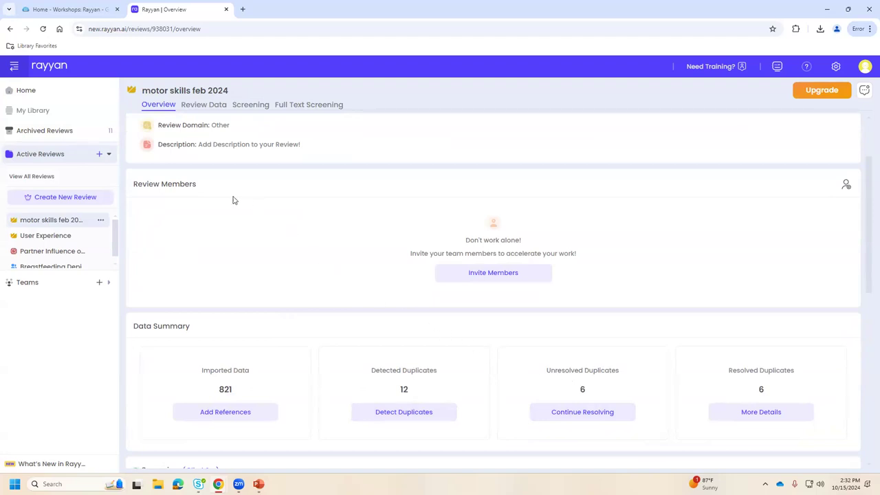
Move through Review Data to the motor skills review's Screening page.
{"action": "left_click", "coordinate": [201, 107]}
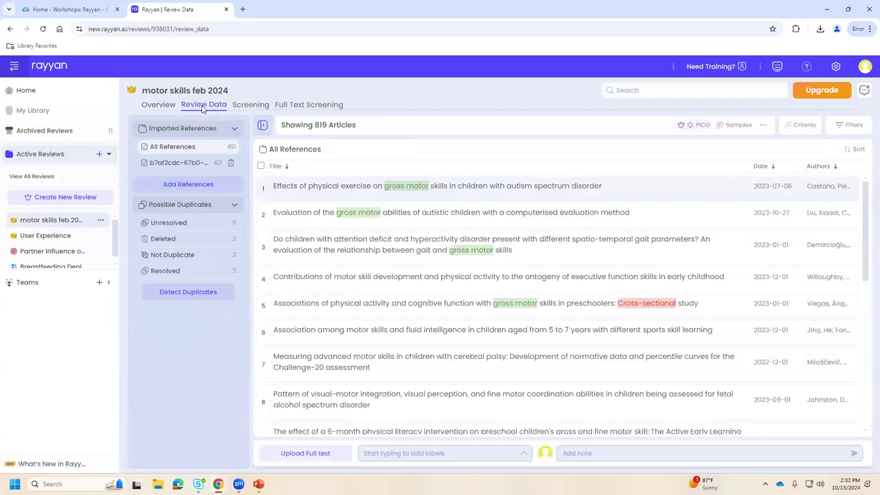
{"action": "left_click", "coordinate": [251, 107]}
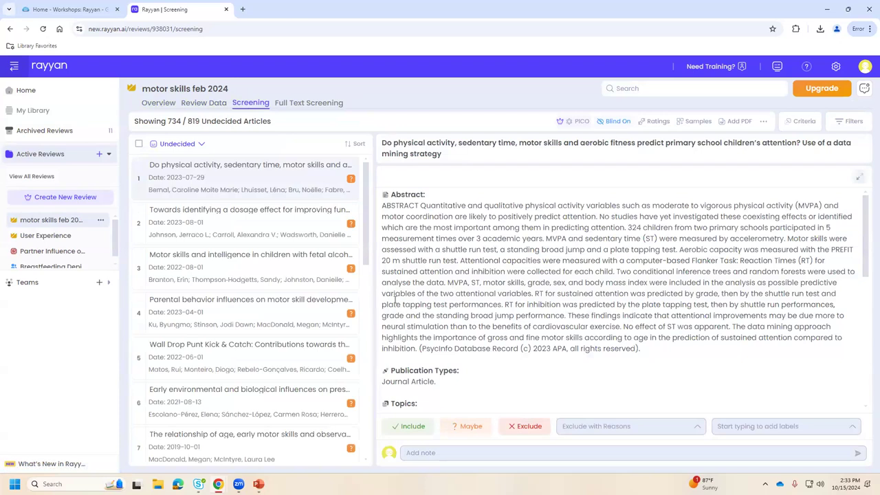
Run Detect Duplicates from the motor skills review Overview, finding 10 duplicates.
{"action": "left_click", "coordinate": [149, 103]}
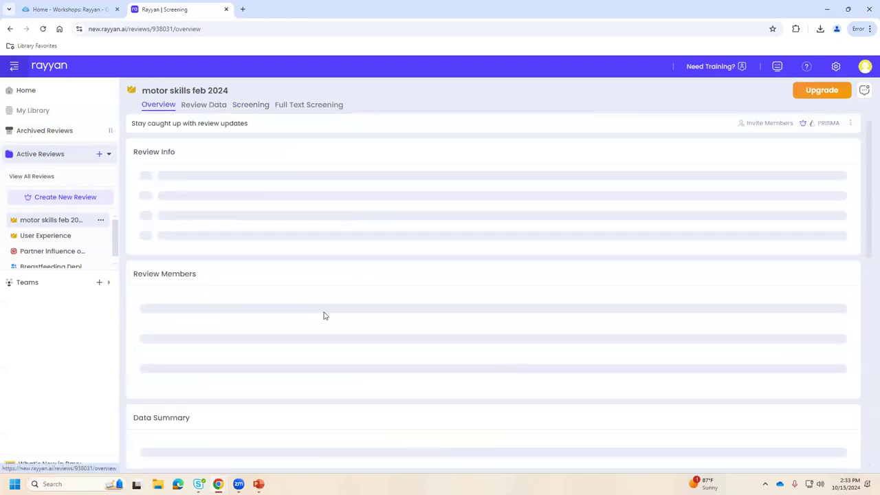
{"action": "scroll", "coordinate": [533, 362], "scroll_direction": "down", "scroll_amount": 2}
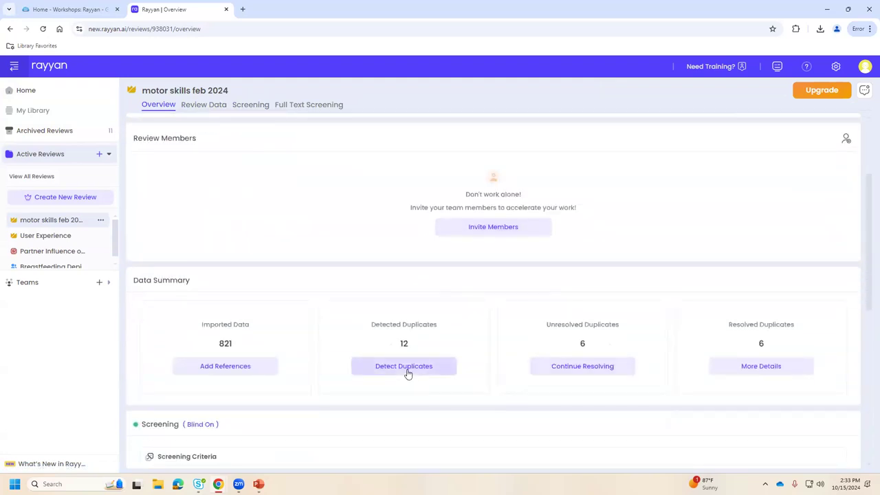
{"action": "left_click", "coordinate": [406, 370]}
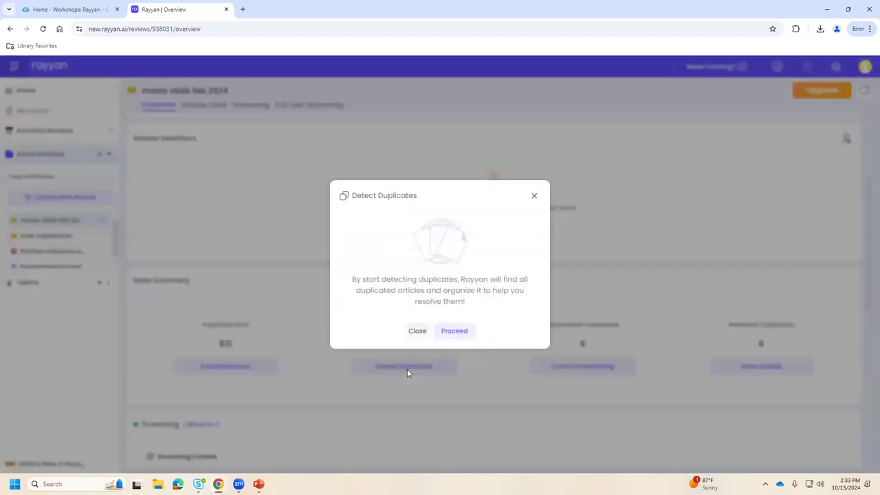
{"action": "left_click", "coordinate": [446, 335]}
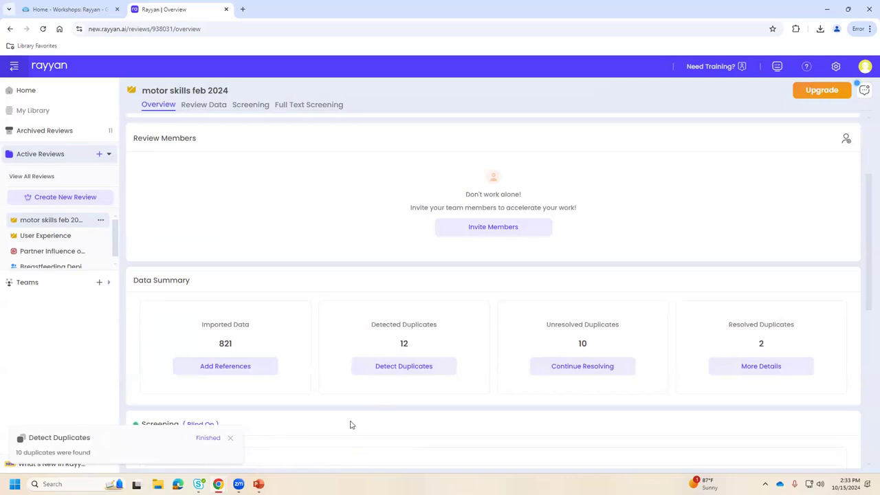
{"action": "left_click", "coordinate": [230, 437]}
Reopen the Detect Duplicates dialog and close it without running again.
{"action": "scroll", "coordinate": [355, 419], "scroll_direction": "down", "scroll_amount": 1}
{"action": "scroll", "coordinate": [355, 419], "scroll_direction": "down", "scroll_amount": 2}
{"action": "scroll", "coordinate": [355, 416], "scroll_direction": "up", "scroll_amount": 2}
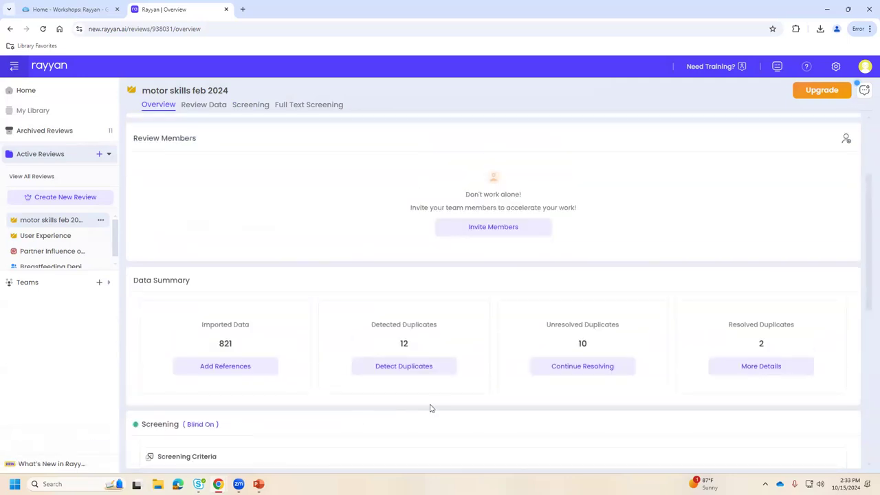
{"action": "left_click", "coordinate": [405, 364]}
{"action": "left_click", "coordinate": [534, 195]}
On Screening, open the inclusion dropdown and browse the Filters panel options.
{"action": "left_click", "coordinate": [248, 105]}
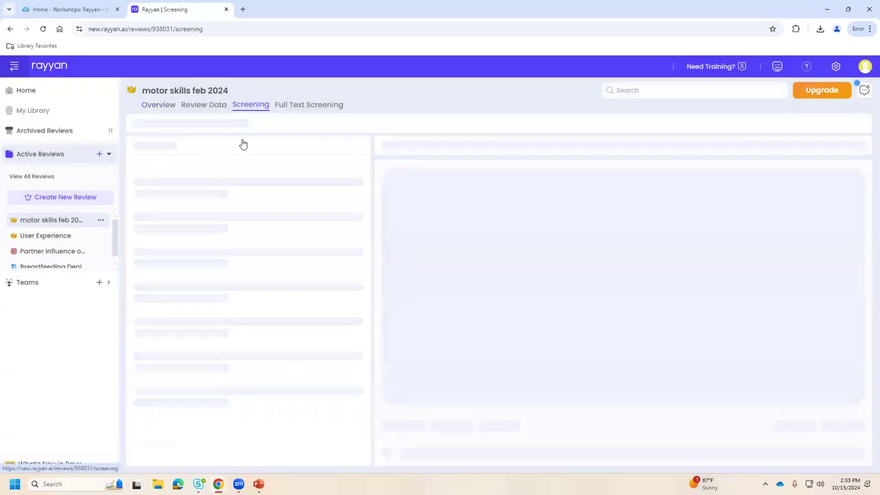
{"action": "left_click", "coordinate": [180, 145]}
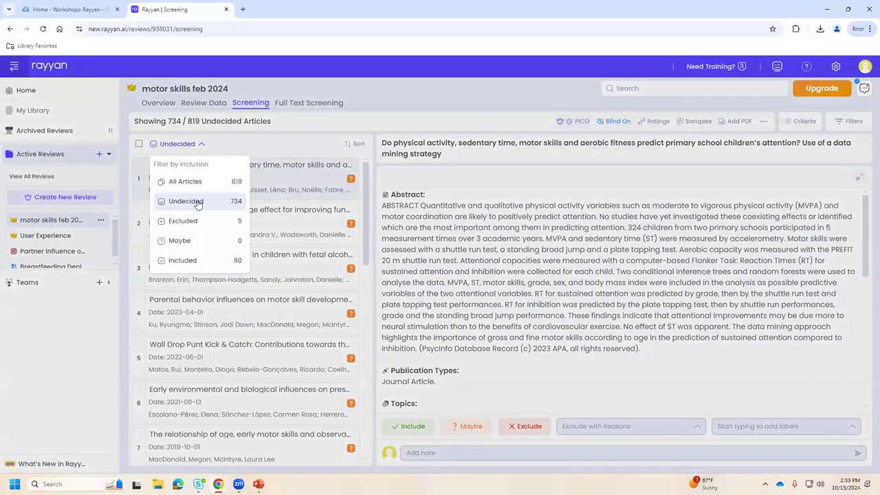
{"action": "left_click", "coordinate": [853, 121]}
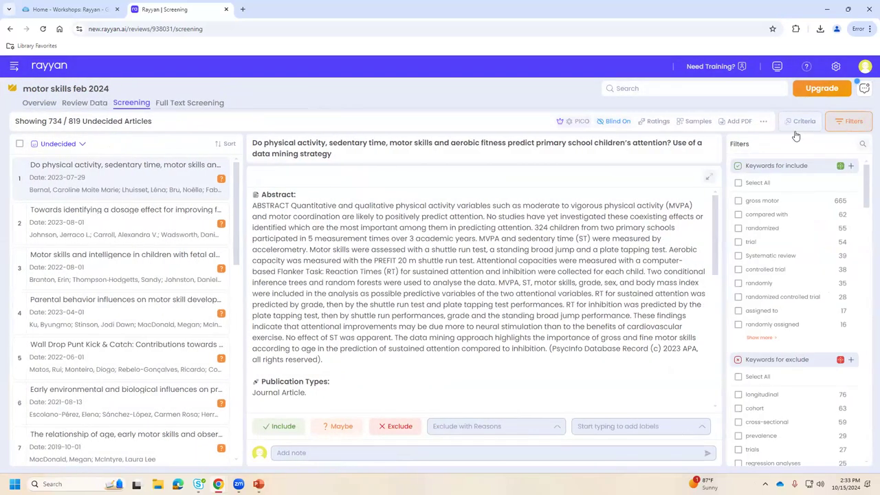
{"action": "scroll", "coordinate": [814, 290], "scroll_direction": "down", "scroll_amount": 1}
{"action": "scroll", "coordinate": [811, 309], "scroll_direction": "down", "scroll_amount": 5}
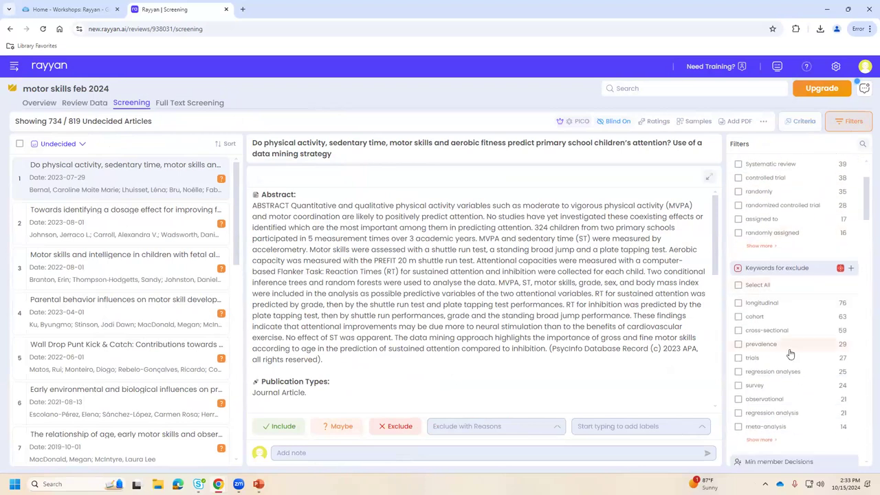
{"action": "scroll", "coordinate": [808, 332], "scroll_direction": "down", "scroll_amount": 8}
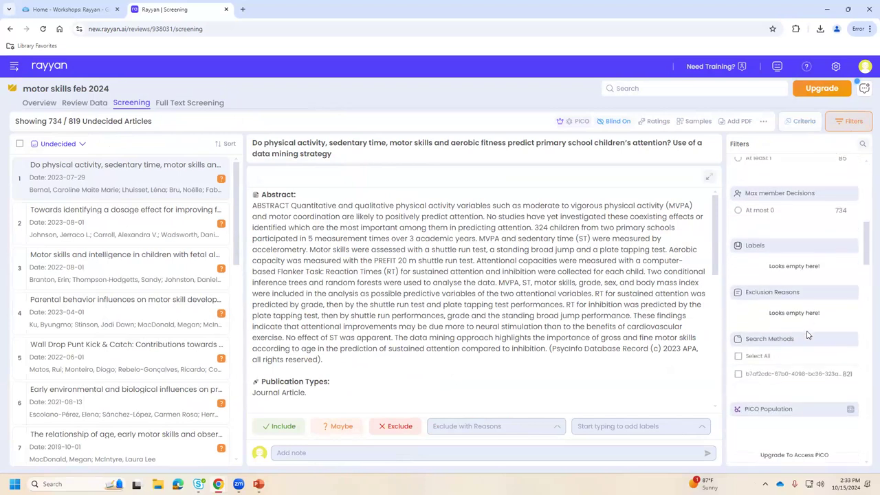
{"action": "scroll", "coordinate": [808, 335], "scroll_direction": "down", "scroll_amount": 6}
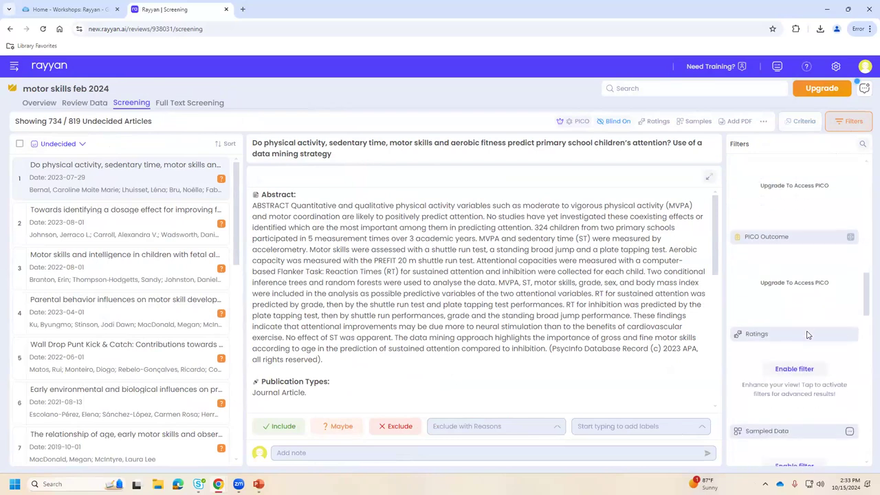
{"action": "scroll", "coordinate": [807, 334], "scroll_direction": "down", "scroll_amount": 5}
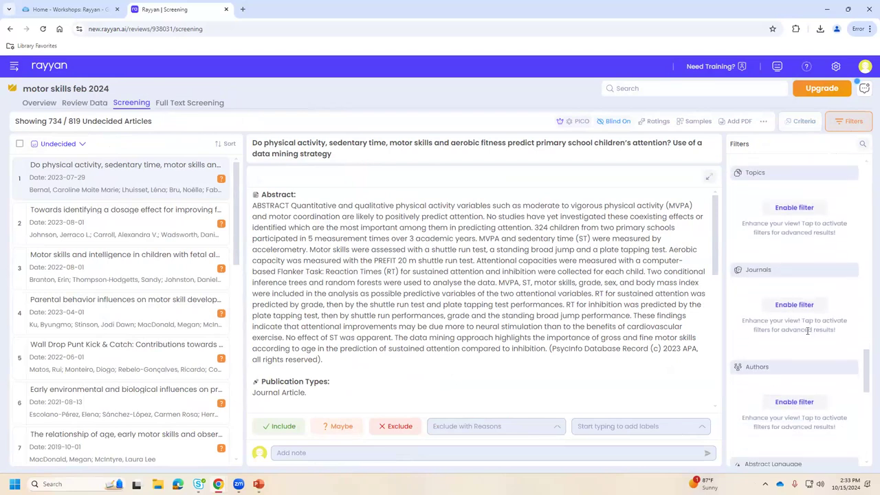
{"action": "scroll", "coordinate": [807, 332], "scroll_direction": "up", "scroll_amount": 3}
{"action": "left_click", "coordinate": [854, 122]}
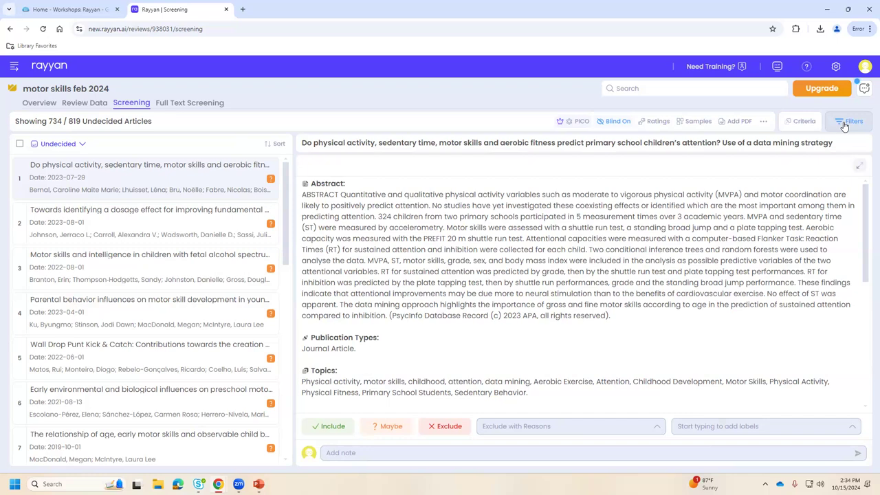
Browse the Filters panel again, close it, and list all 819 references under Review Data.
{"action": "left_click", "coordinate": [846, 122]}
{"action": "scroll", "coordinate": [836, 319], "scroll_direction": "down", "scroll_amount": 3}
{"action": "scroll", "coordinate": [837, 319], "scroll_direction": "down", "scroll_amount": 5}
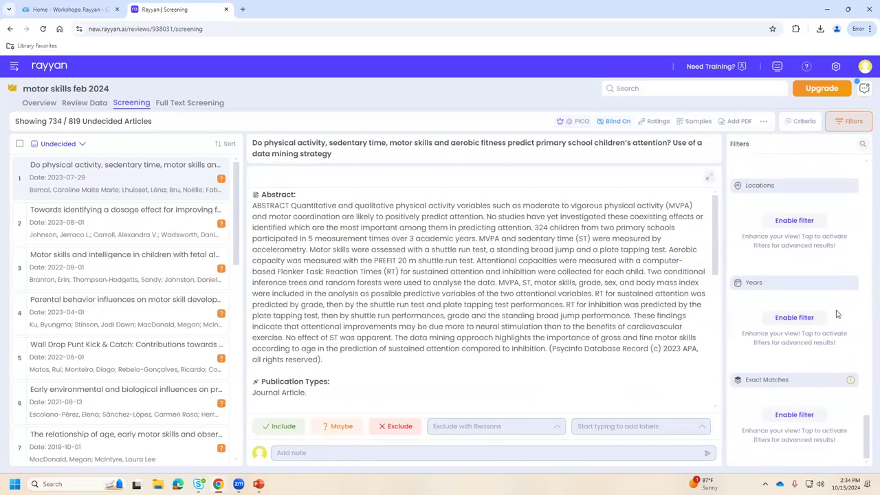
{"action": "scroll", "coordinate": [837, 303], "scroll_direction": "up", "scroll_amount": 3}
{"action": "scroll", "coordinate": [838, 296], "scroll_direction": "up", "scroll_amount": 5}
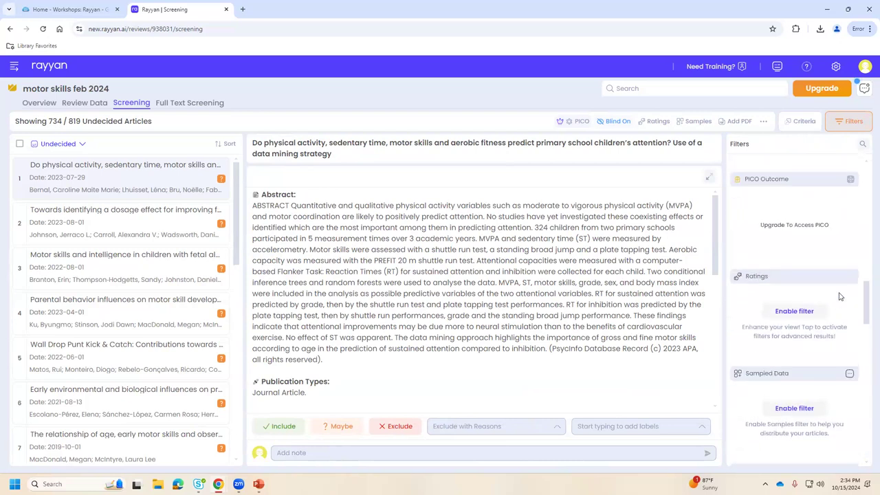
{"action": "scroll", "coordinate": [839, 296], "scroll_direction": "up", "scroll_amount": 3}
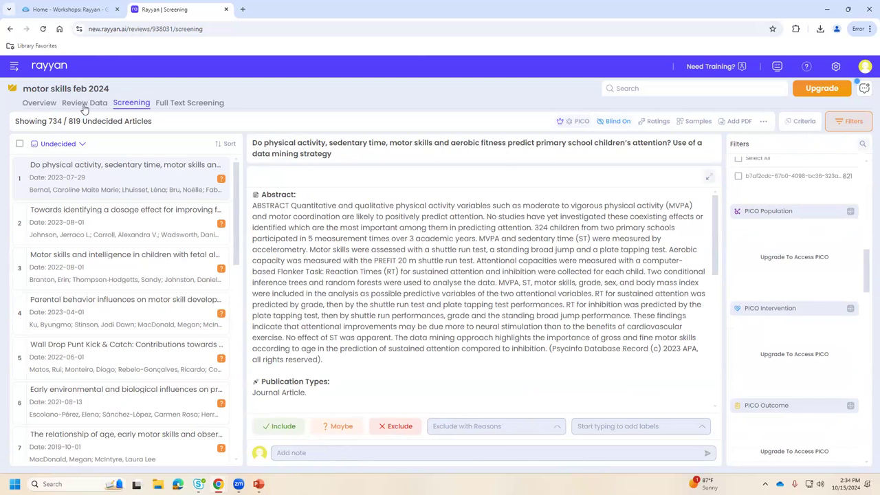
{"action": "left_click", "coordinate": [852, 121]}
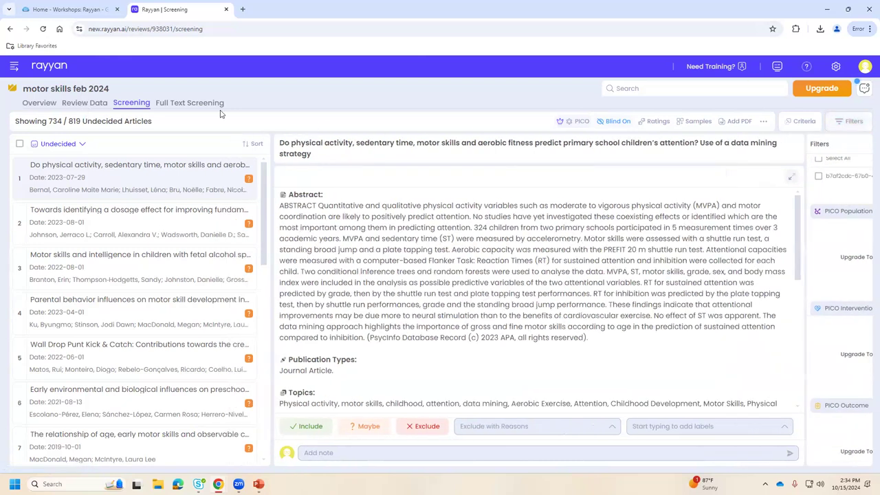
{"action": "left_click", "coordinate": [78, 105]}
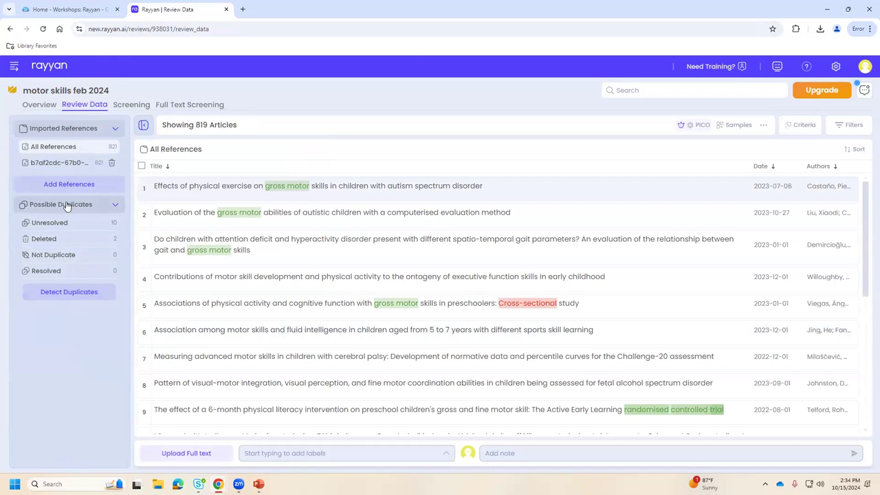
From the review's reference data, list the 10 unresolved possible duplicates out of 819 articles.
{"action": "left_click", "coordinate": [36, 110]}
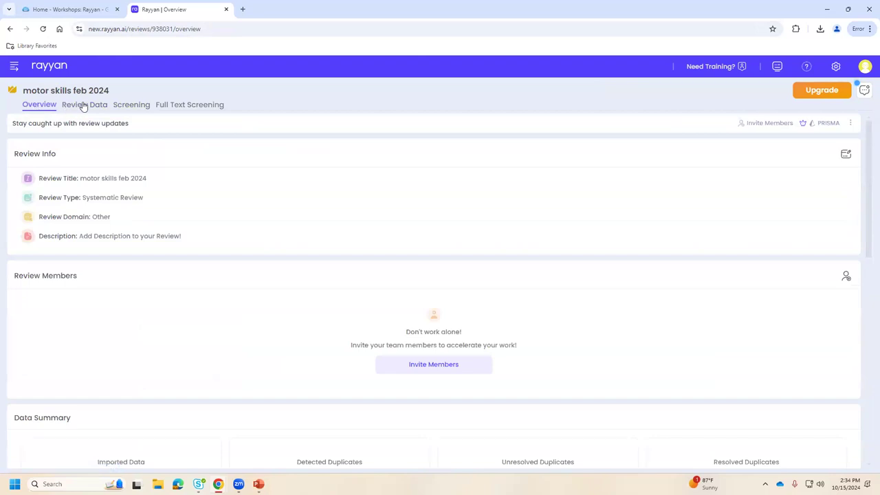
{"action": "left_click", "coordinate": [66, 105]}
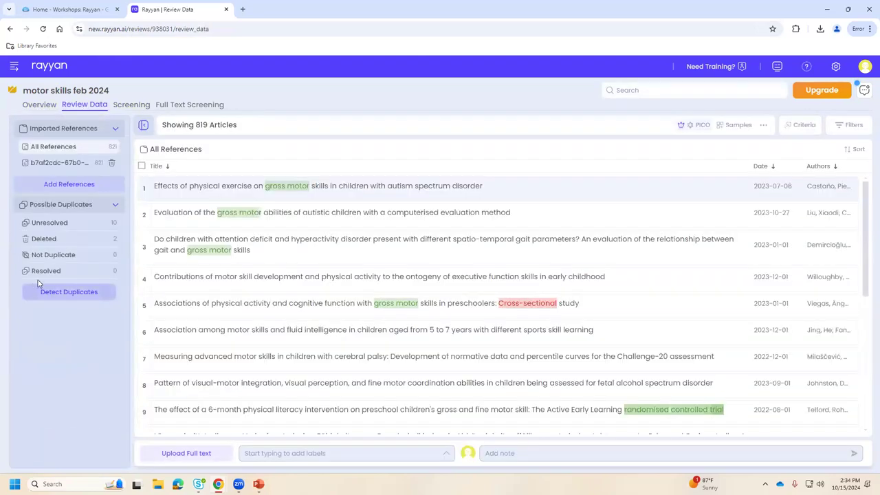
{"action": "left_click", "coordinate": [45, 227]}
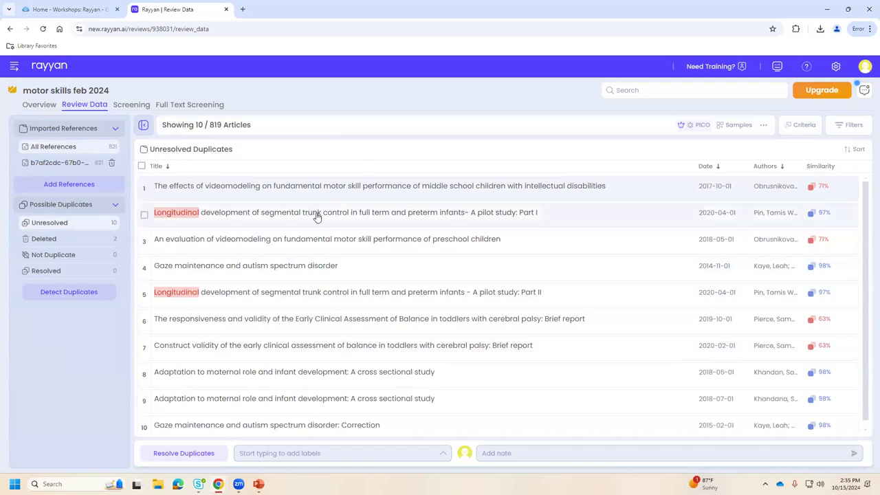
Compare the two videomodeling articles in Resolve Duplicates and keep both as separate records.
{"action": "left_click", "coordinate": [181, 453]}
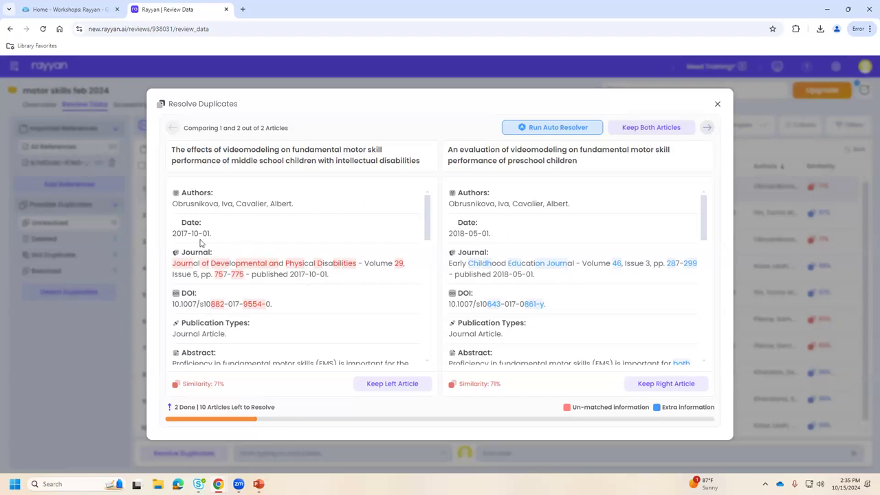
{"action": "scroll", "coordinate": [344, 337], "scroll_direction": "down", "scroll_amount": 1}
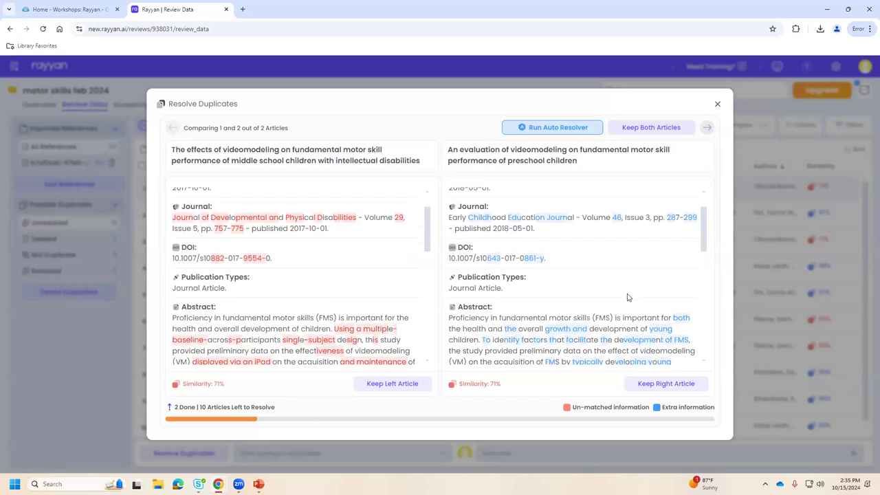
{"action": "scroll", "coordinate": [389, 300], "scroll_direction": "up", "scroll_amount": 1}
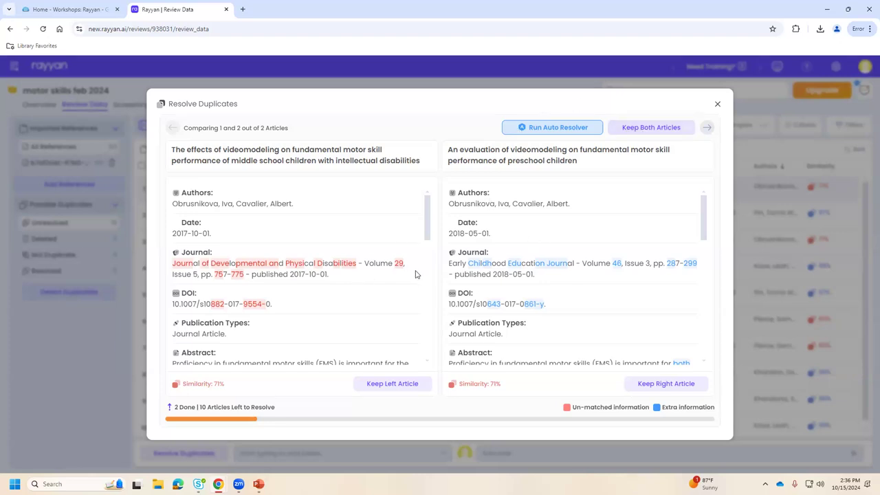
{"action": "left_click", "coordinate": [640, 133]}
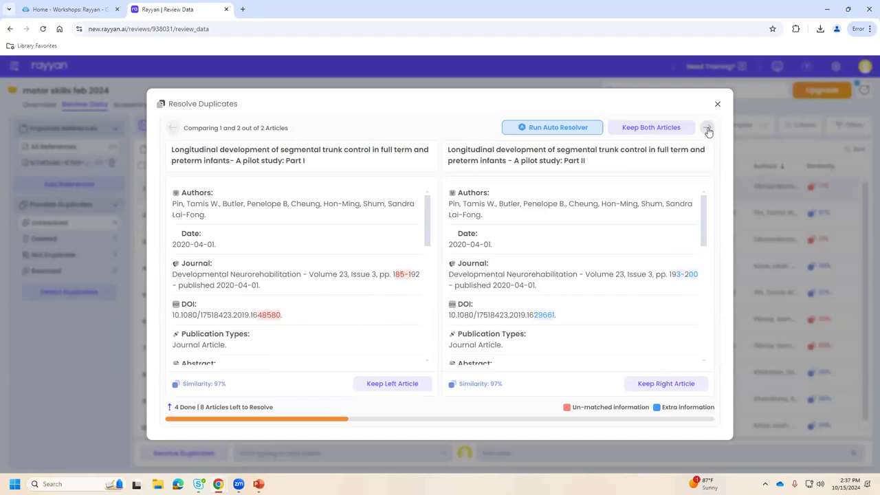
Skip the Longitudinal pair and compare the 'Gaze maintenance and autism spectrum disorder' article with its Correction.
{"action": "left_click", "coordinate": [707, 129]}
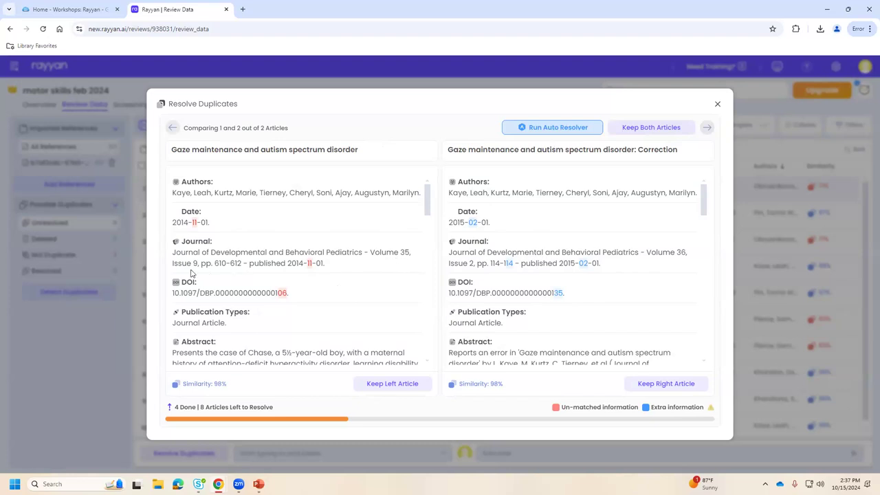
{"action": "scroll", "coordinate": [383, 329], "scroll_direction": "down", "scroll_amount": 3}
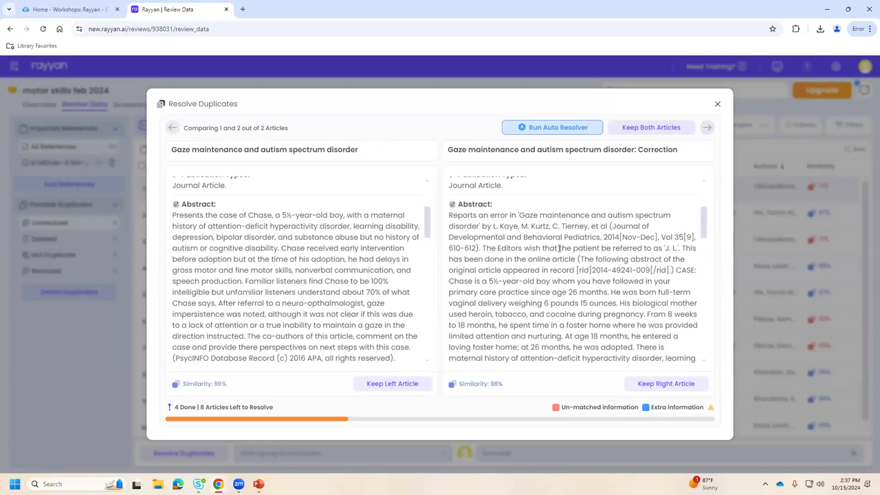
{"action": "scroll", "coordinate": [560, 247], "scroll_direction": "up", "scroll_amount": 3}
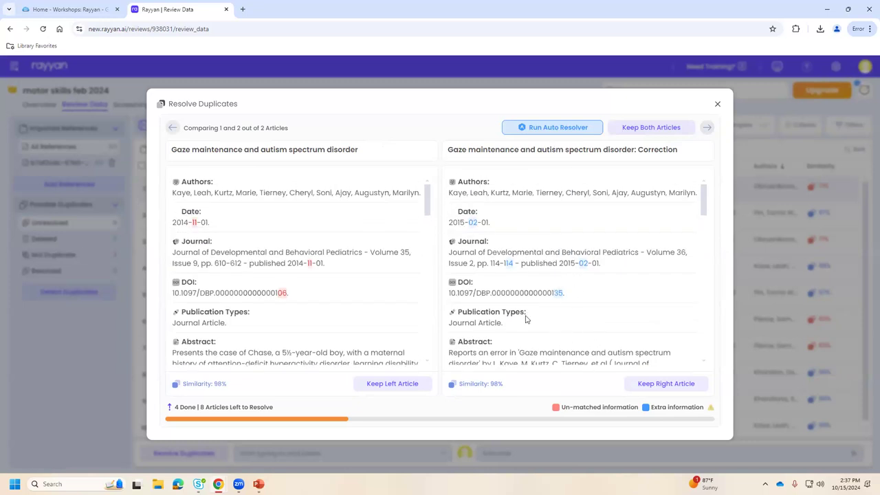
{"action": "scroll", "coordinate": [220, 332], "scroll_direction": "down", "scroll_amount": 3}
{"action": "scroll", "coordinate": [231, 328], "scroll_direction": "down", "scroll_amount": 1}
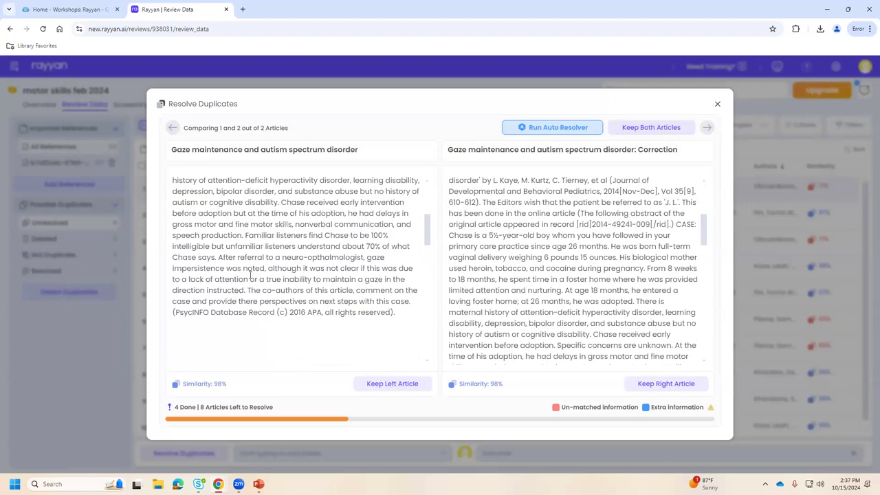
{"action": "scroll", "coordinate": [252, 285], "scroll_direction": "up", "scroll_amount": 3}
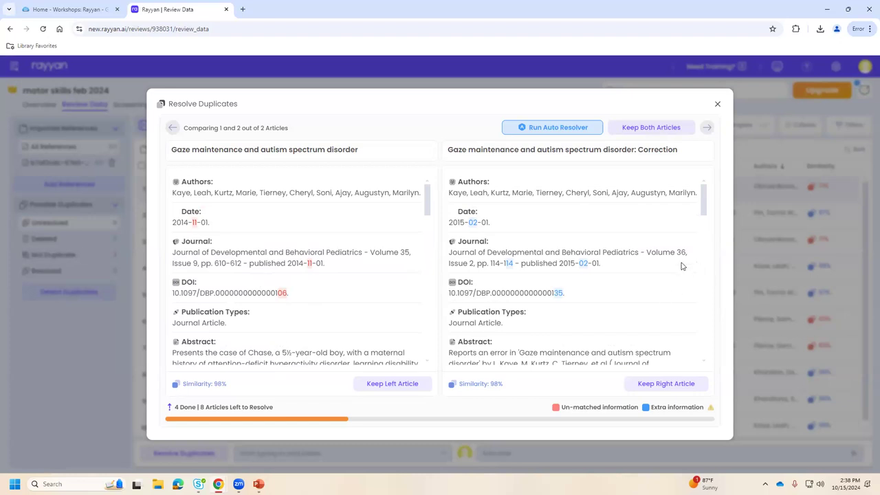
{"action": "scroll", "coordinate": [681, 269], "scroll_direction": "down", "scroll_amount": 5}
{"action": "scroll", "coordinate": [672, 275], "scroll_direction": "down", "scroll_amount": 4}
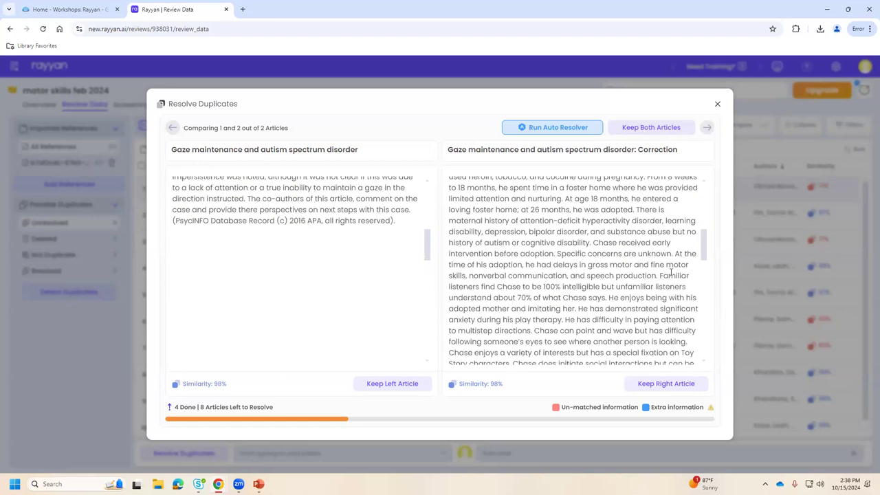
{"action": "scroll", "coordinate": [668, 271], "scroll_direction": "up", "scroll_amount": 9}
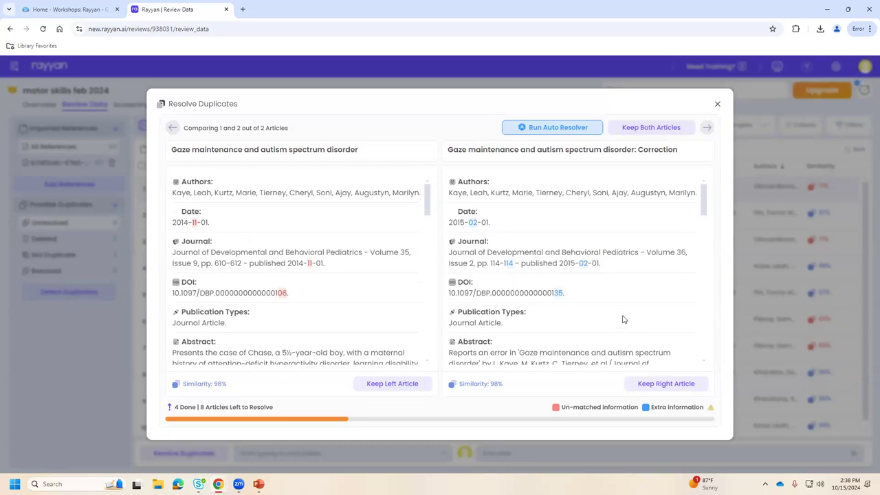
{"action": "scroll", "coordinate": [623, 312], "scroll_direction": "down", "scroll_amount": 3}
{"action": "scroll", "coordinate": [623, 305], "scroll_direction": "down", "scroll_amount": 1}
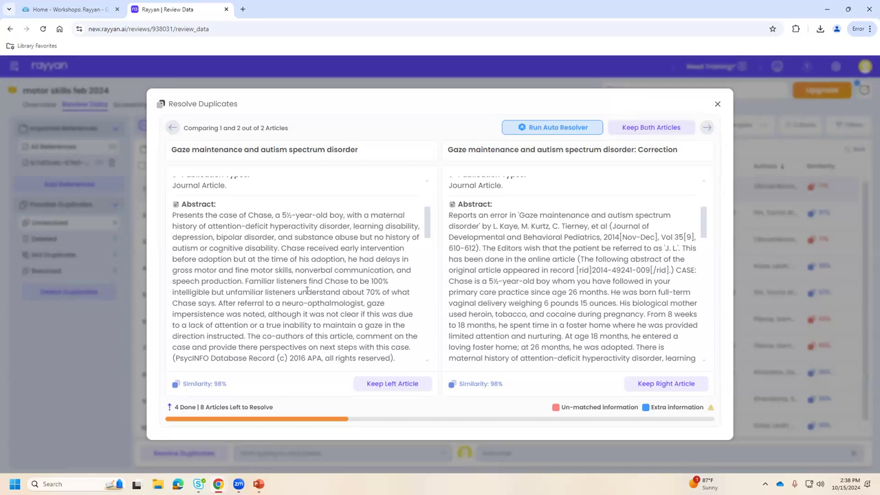
{"action": "scroll", "coordinate": [260, 297], "scroll_direction": "up", "scroll_amount": 3}
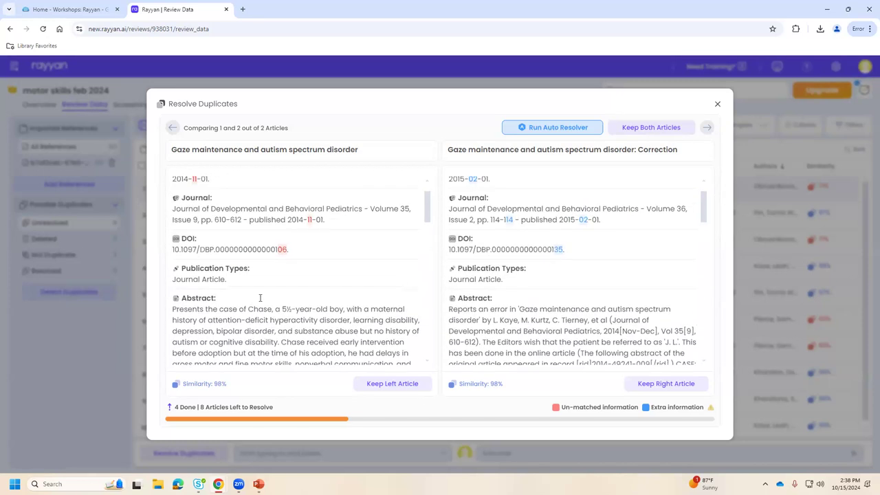
{"action": "scroll", "coordinate": [268, 294], "scroll_direction": "down", "scroll_amount": 3}
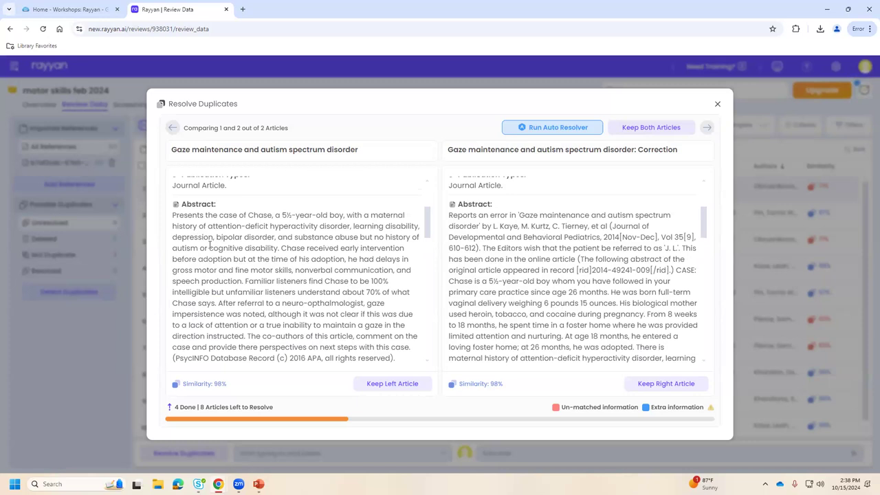
Skip the Gaze maintenance pair and compare the Part I and Part II trunk-control abstracts.
{"action": "left_click", "coordinate": [706, 129]}
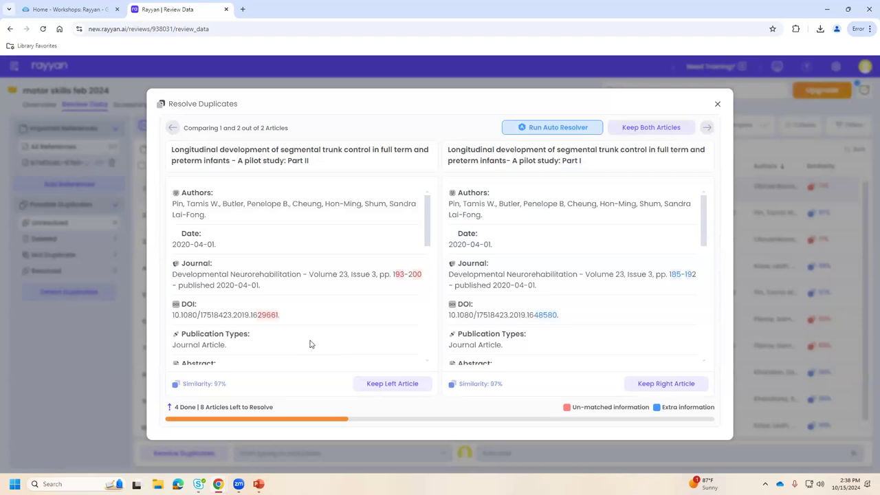
{"action": "scroll", "coordinate": [307, 343], "scroll_direction": "down", "scroll_amount": 1}
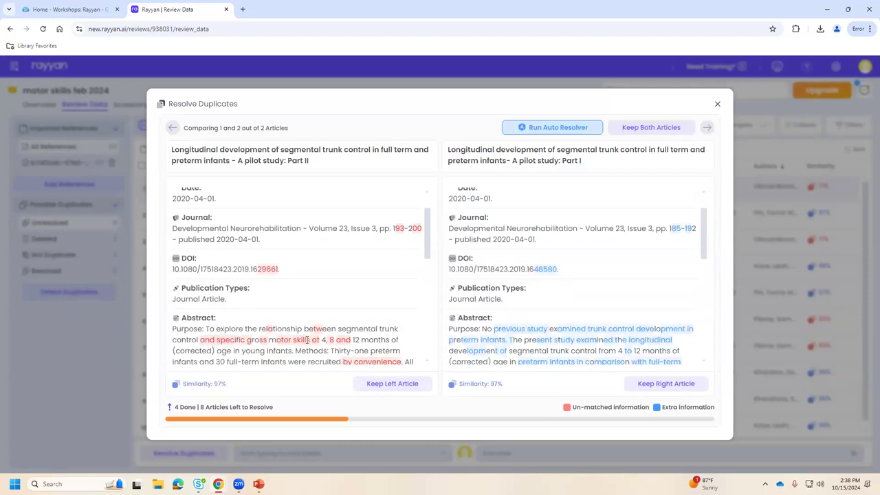
{"action": "scroll", "coordinate": [346, 310], "scroll_direction": "up", "scroll_amount": 1}
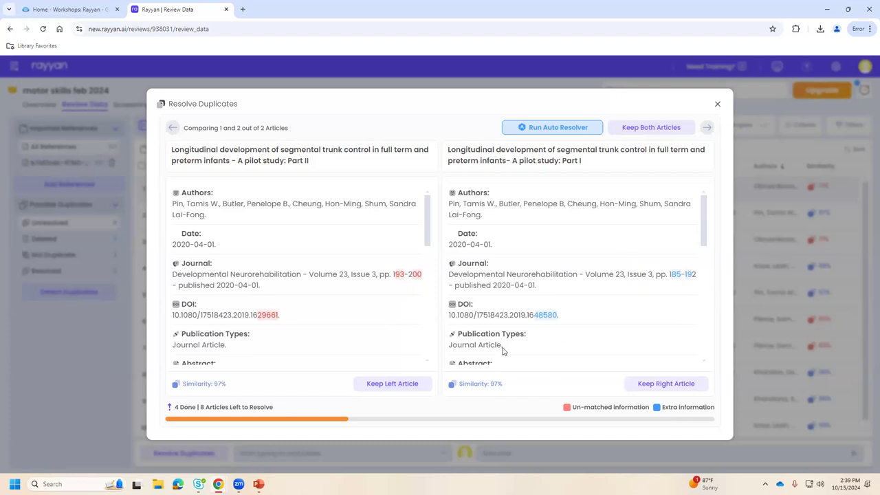
Keep only the Part II Longitudinal trunk control article, reaching 6 duplicates done.
{"action": "left_click", "coordinate": [369, 386]}
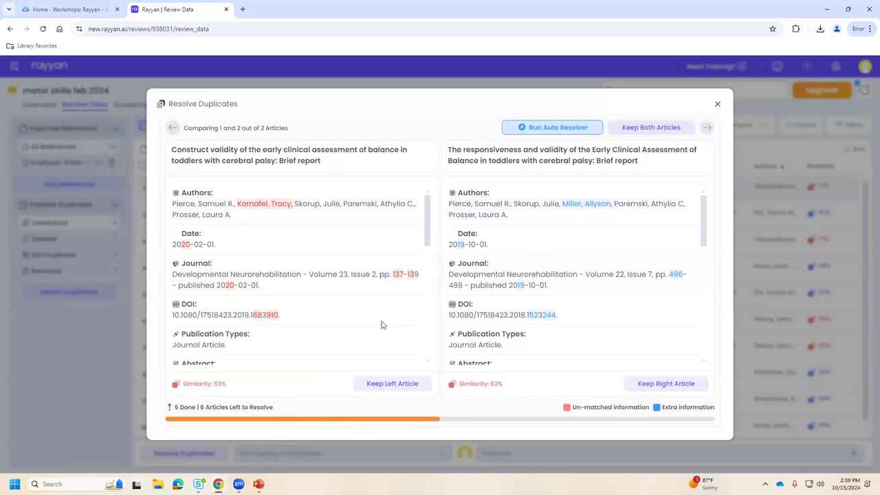
{"action": "left_click", "coordinate": [651, 128]}
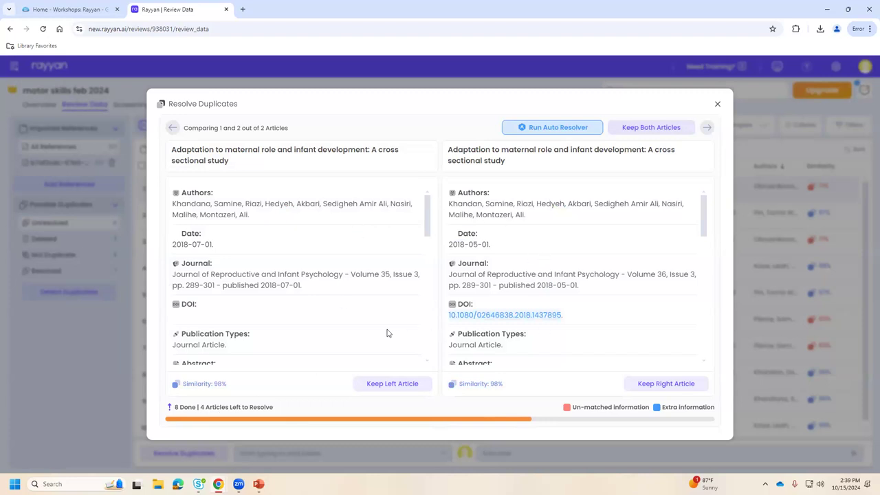
{"action": "scroll", "coordinate": [387, 333], "scroll_direction": "down", "scroll_amount": 3}
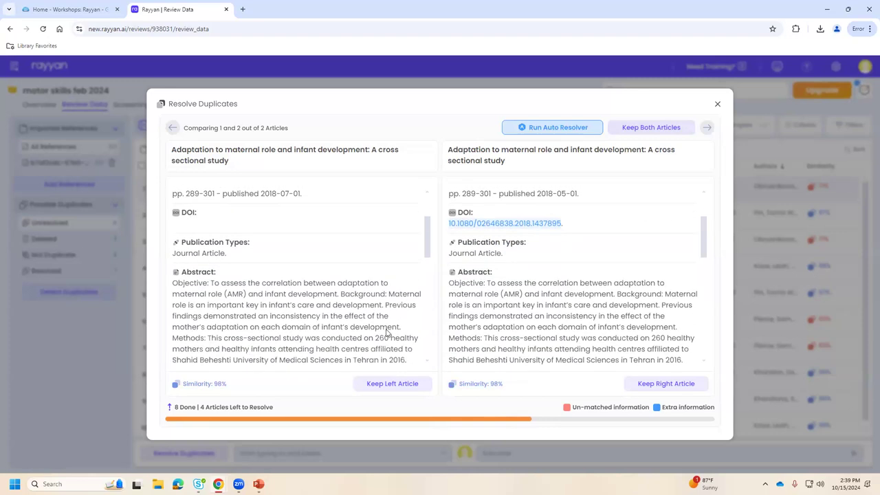
{"action": "scroll", "coordinate": [387, 333], "scroll_direction": "up", "scroll_amount": 3}
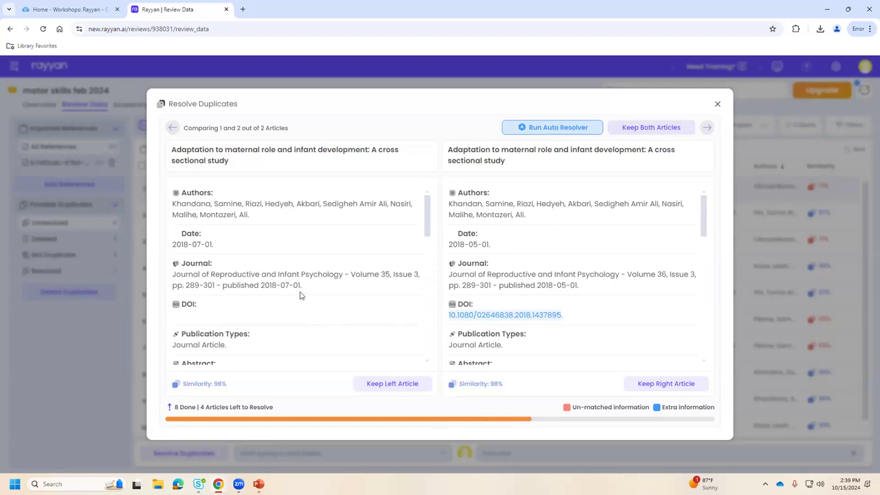
{"action": "scroll", "coordinate": [330, 299], "scroll_direction": "down", "scroll_amount": 3}
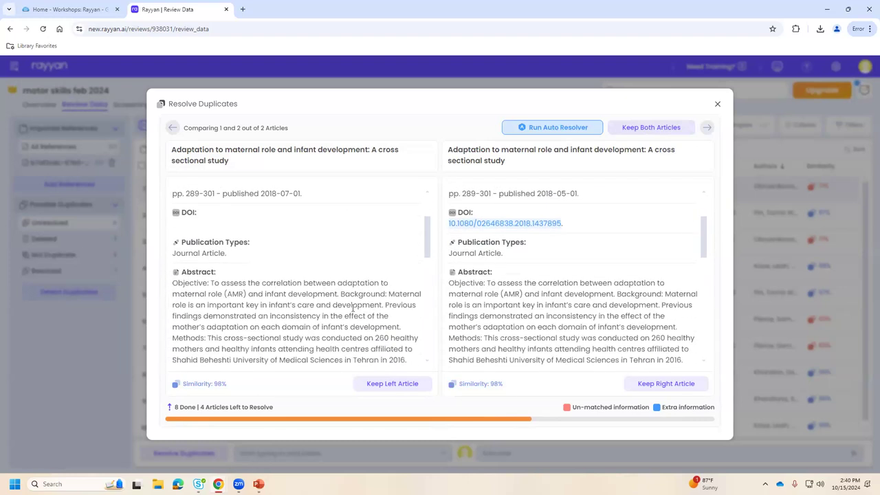
{"action": "scroll", "coordinate": [366, 322], "scroll_direction": "down", "scroll_amount": 3}
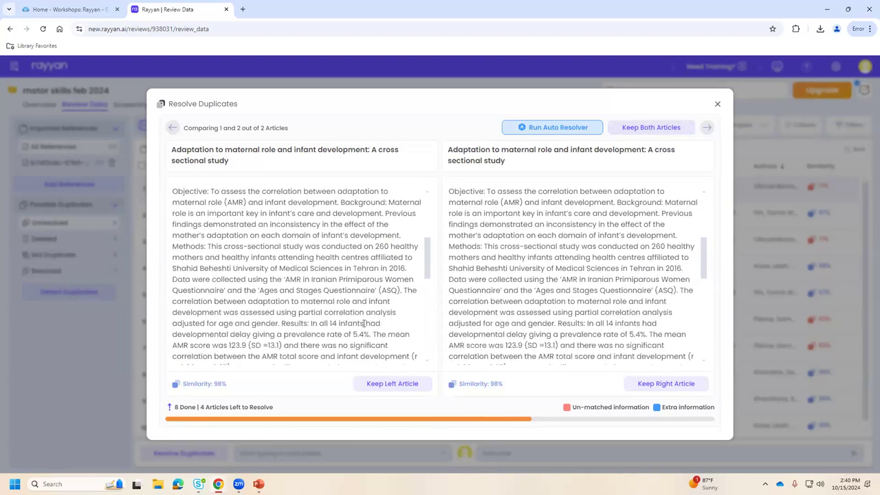
{"action": "scroll", "coordinate": [366, 322], "scroll_direction": "up", "scroll_amount": 6}
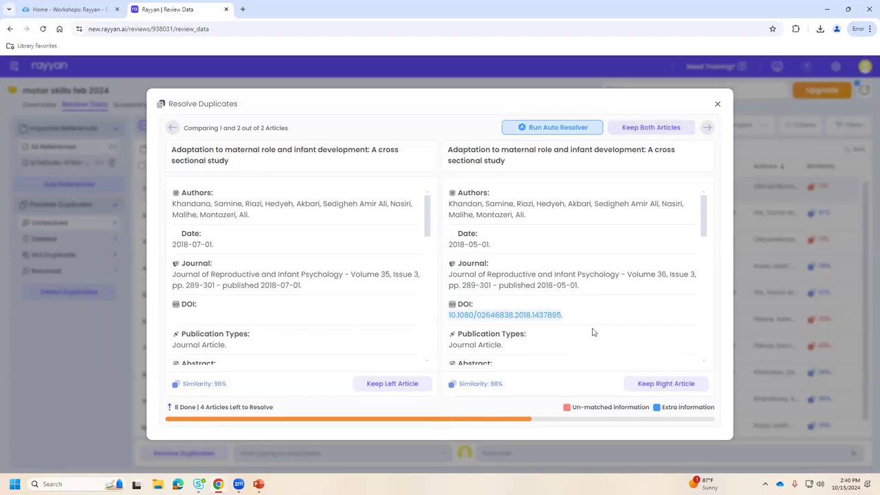
{"action": "scroll", "coordinate": [593, 332], "scroll_direction": "down", "scroll_amount": 3}
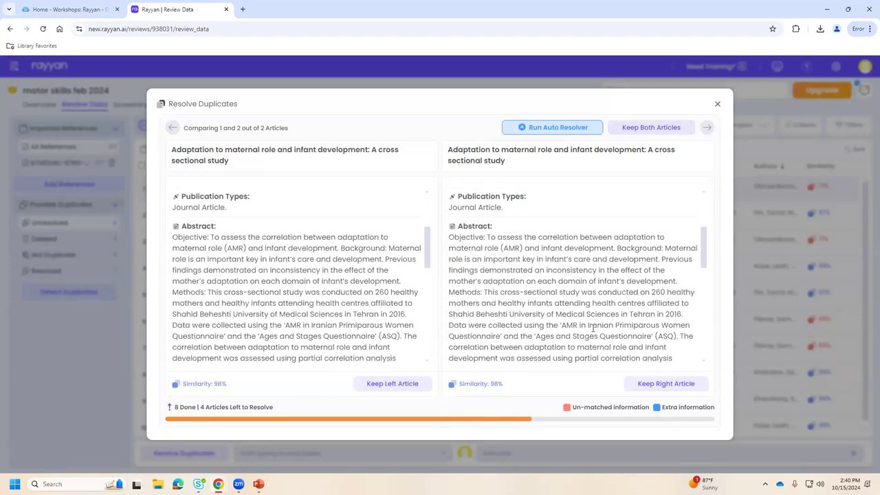
{"action": "scroll", "coordinate": [593, 329], "scroll_direction": "down", "scroll_amount": 5}
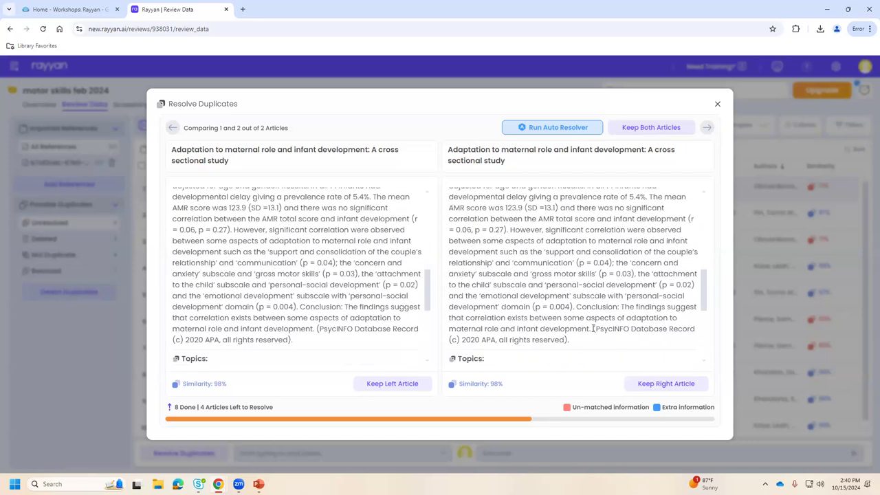
{"action": "scroll", "coordinate": [593, 332], "scroll_direction": "down", "scroll_amount": 1}
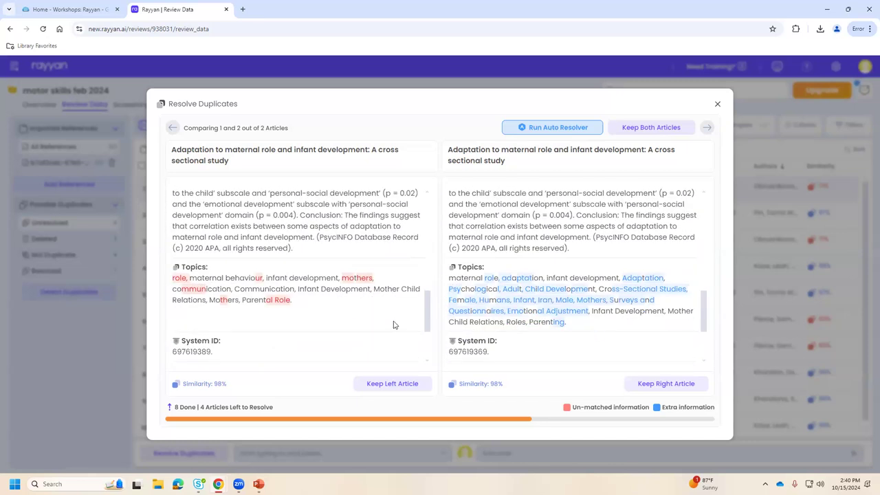
{"action": "scroll", "coordinate": [394, 328], "scroll_direction": "down", "scroll_amount": 4}
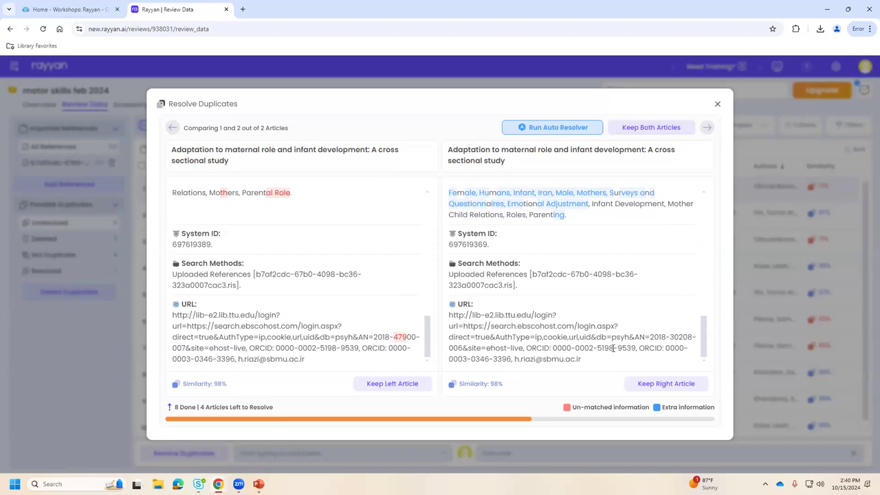
{"action": "scroll", "coordinate": [611, 347], "scroll_direction": "up", "scroll_amount": 10}
{"action": "scroll", "coordinate": [605, 346], "scroll_direction": "up", "scroll_amount": 3}
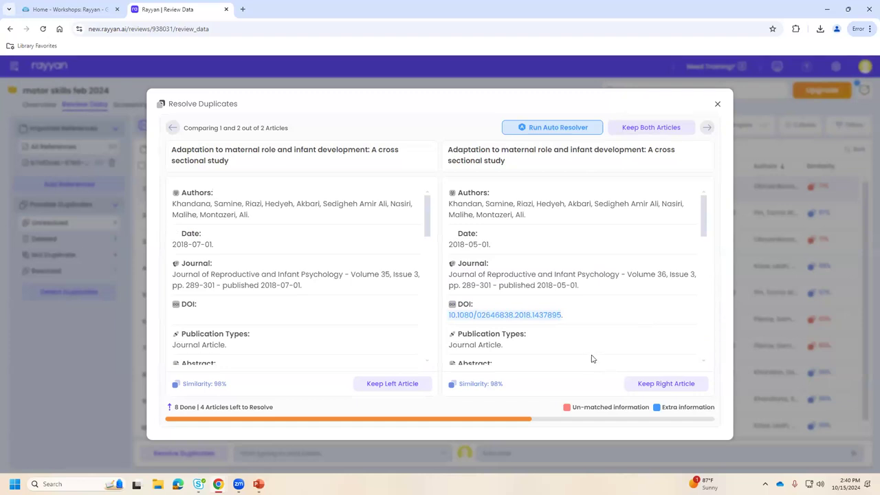
{"action": "left_click_drag", "start_coordinate": [280, 286], "coordinate": [300, 286]}
{"action": "left_click", "coordinate": [269, 286]}
{"action": "scroll", "coordinate": [573, 326], "scroll_direction": "down", "scroll_amount": 2}
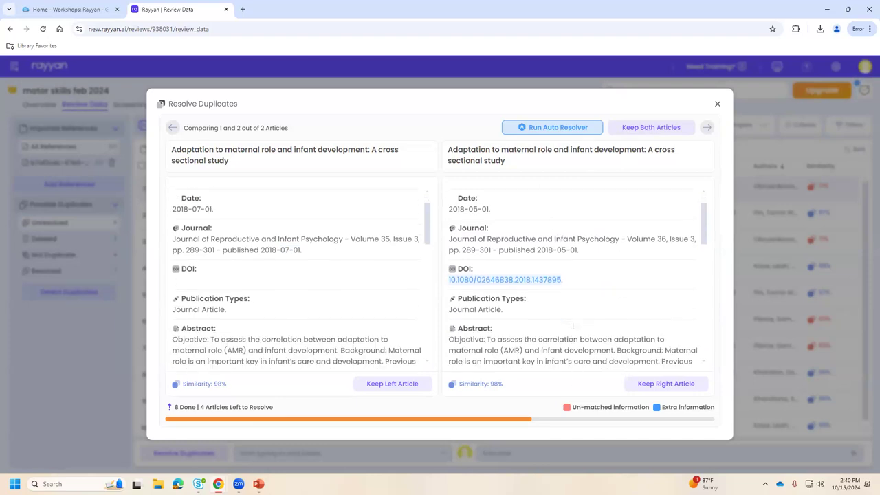
{"action": "scroll", "coordinate": [573, 325], "scroll_direction": "down", "scroll_amount": 1}
{"action": "scroll", "coordinate": [571, 328], "scroll_direction": "up", "scroll_amount": 3}
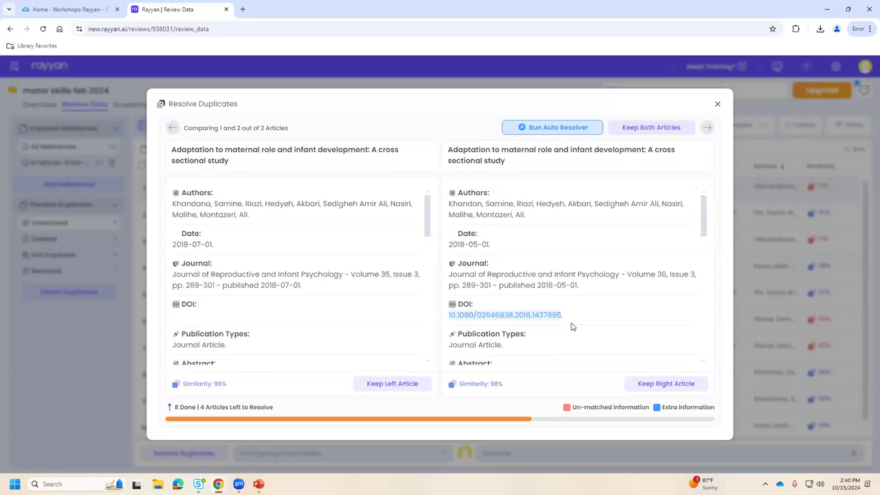
Keep the maternal-role article version with the DOI and close the duplicate resolver.
{"action": "left_click", "coordinate": [666, 383]}
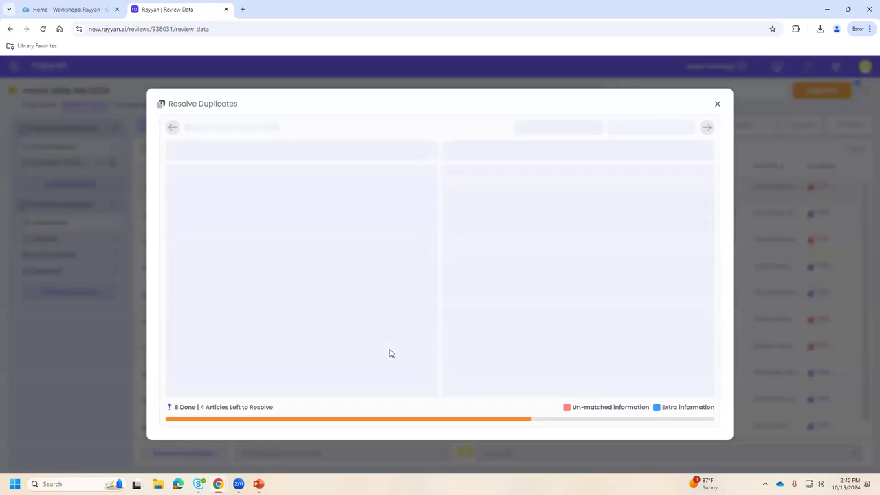
{"action": "left_click", "coordinate": [718, 104]}
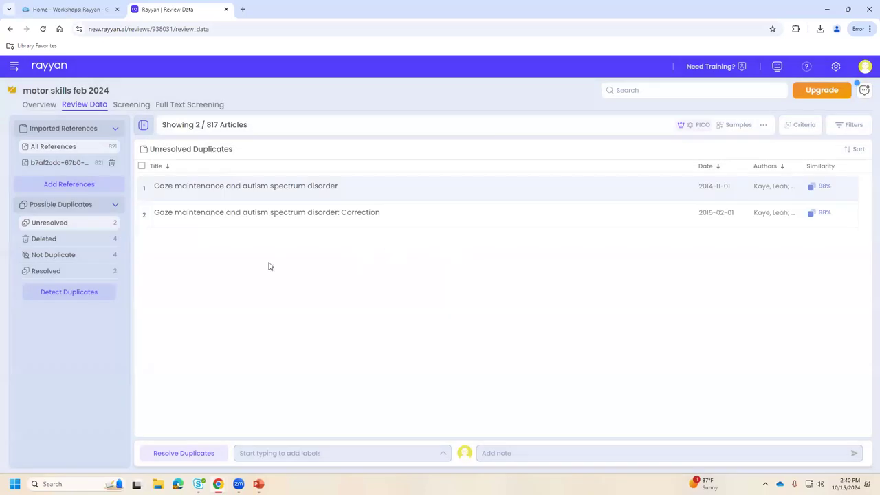
Review the motor skills feb 2024 overview, then switch to its Screening page of 732 undecided articles.
{"action": "left_click", "coordinate": [87, 146]}
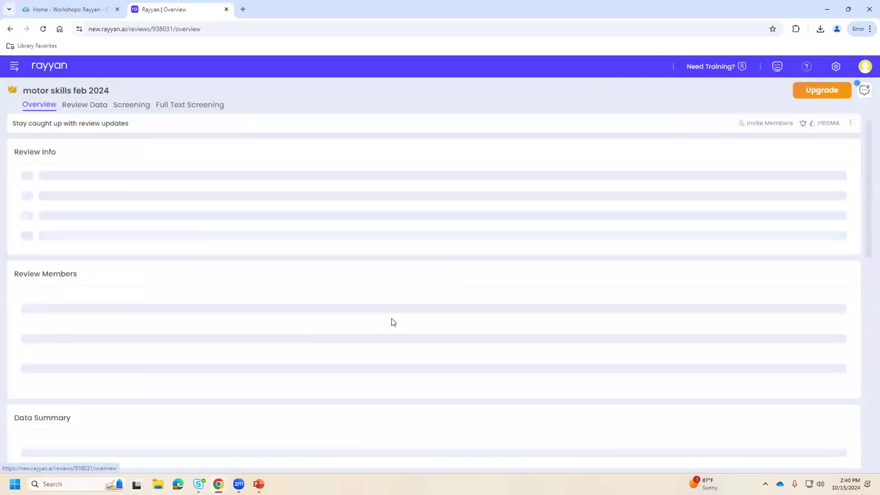
{"action": "scroll", "coordinate": [499, 348], "scroll_direction": "down", "scroll_amount": 2}
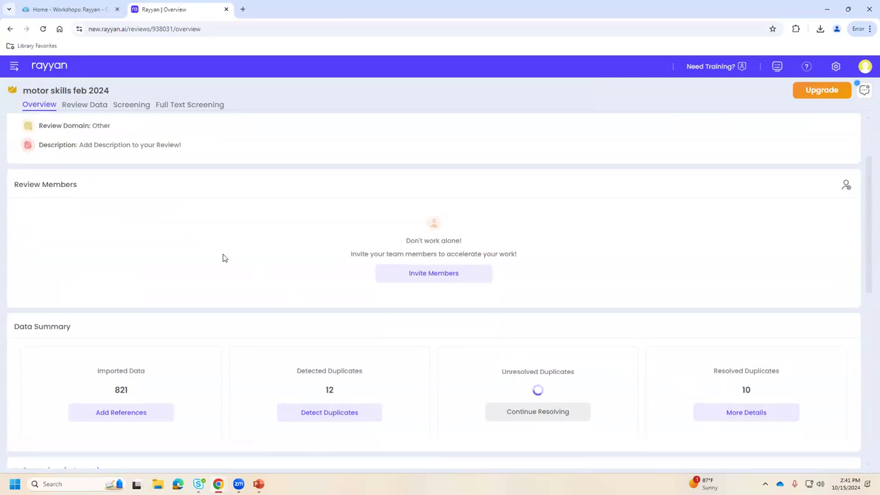
{"action": "scroll", "coordinate": [222, 255], "scroll_direction": "up", "scroll_amount": 1}
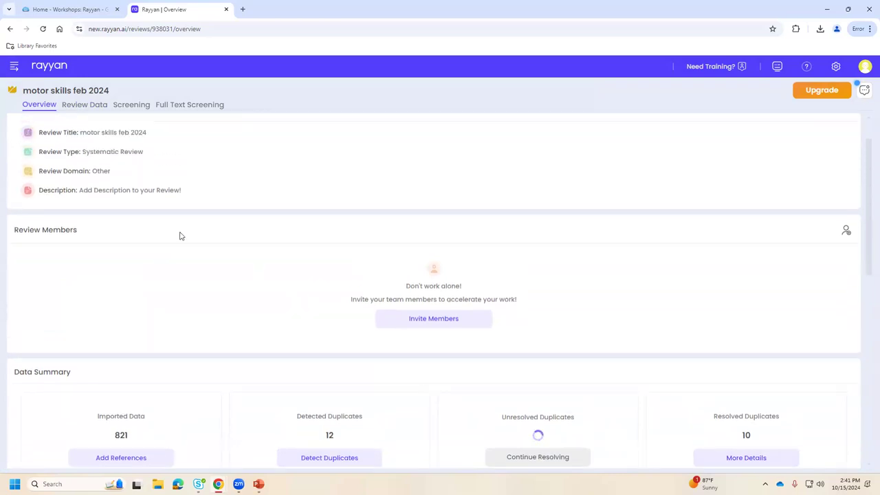
{"action": "left_click", "coordinate": [13, 68]}
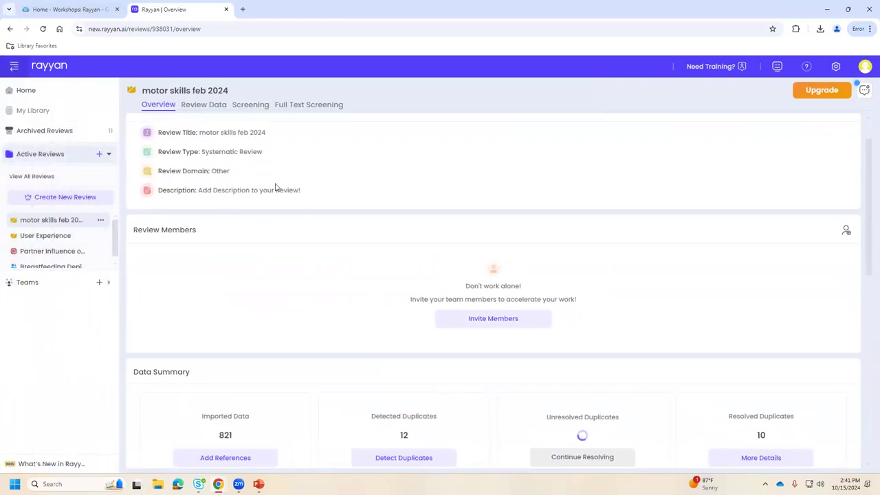
{"action": "left_click", "coordinate": [251, 105]}
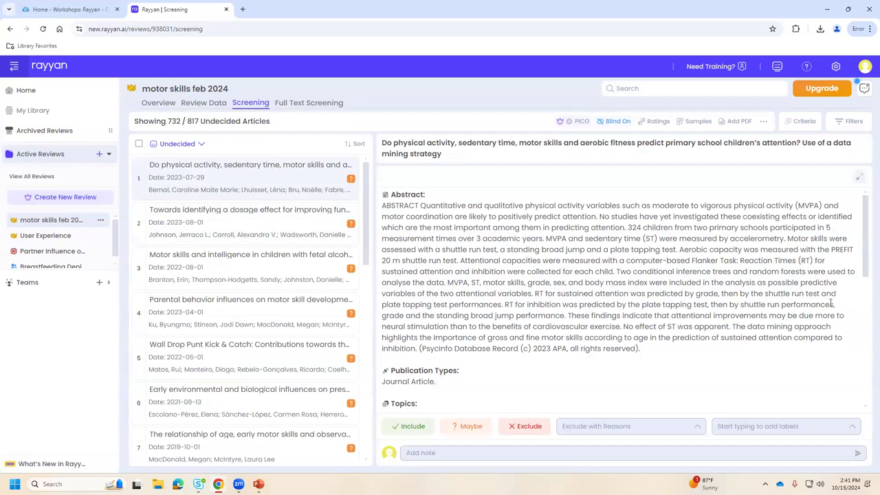
Show the Filters panel with include and exclude keyword counts beside the undecided articles.
{"action": "left_click", "coordinate": [847, 126]}
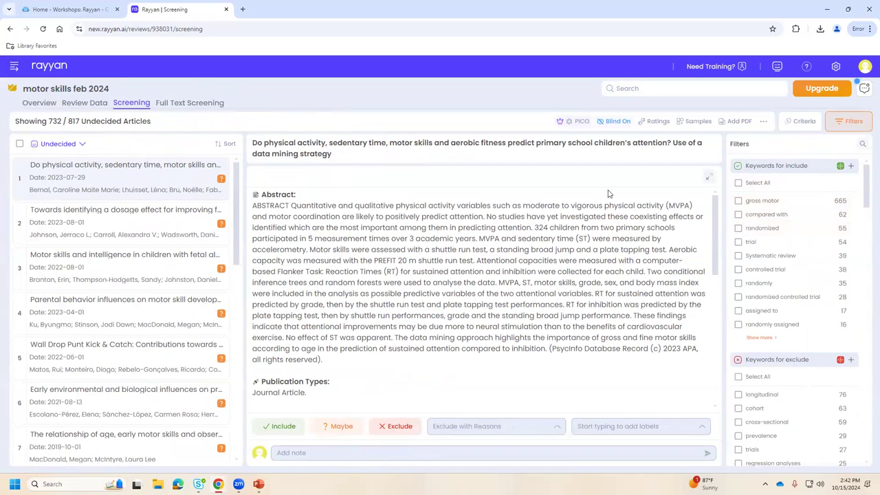
{"action": "left_click", "coordinate": [854, 123]}
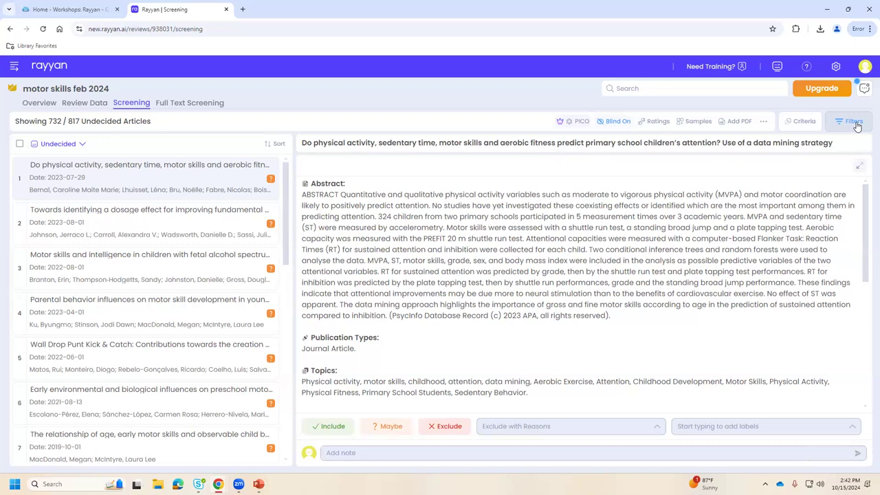
{"action": "left_click", "coordinate": [855, 124]}
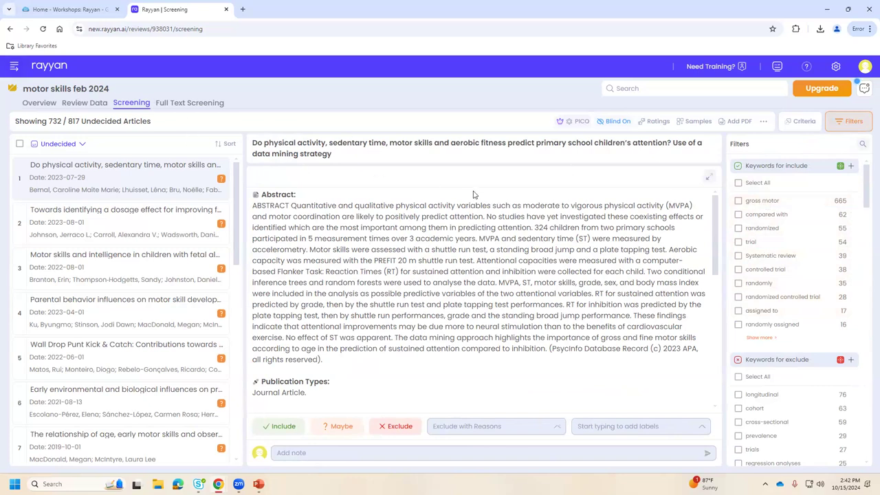
Filter the undecided articles to the 582 matching the 'gross motor' include keyword.
{"action": "left_click", "coordinate": [738, 201]}
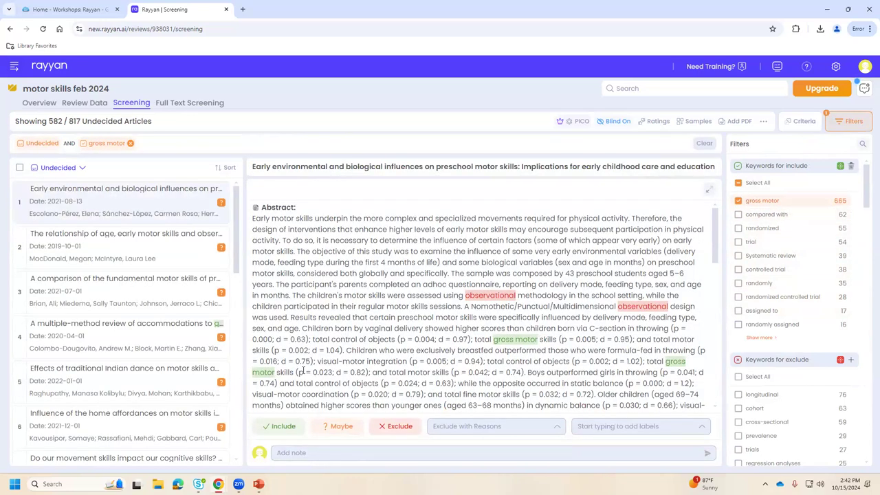
{"action": "scroll", "coordinate": [173, 261], "scroll_direction": "down", "scroll_amount": 5}
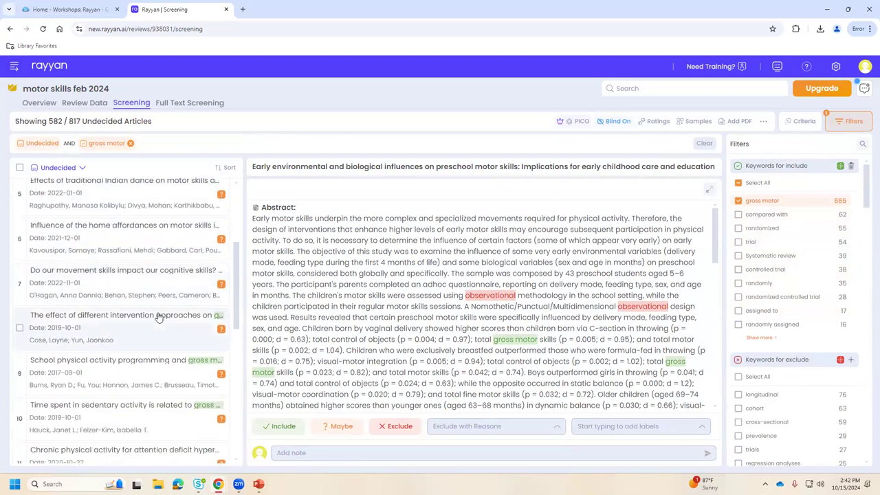
{"action": "scroll", "coordinate": [173, 311], "scroll_direction": "up", "scroll_amount": 3}
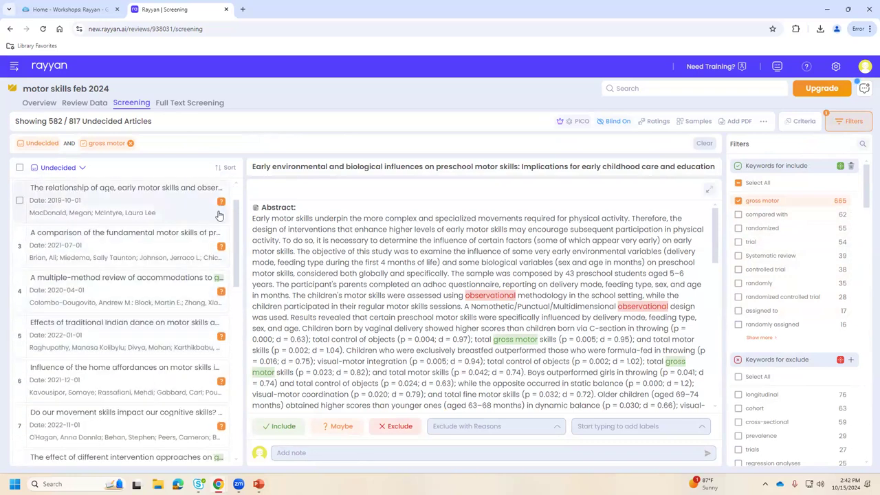
{"action": "scroll", "coordinate": [173, 279], "scroll_direction": "down", "scroll_amount": 3}
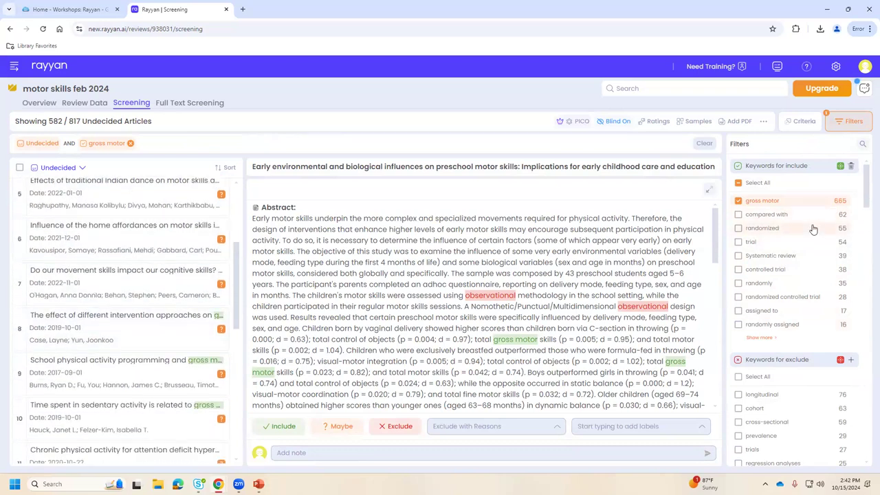
{"action": "scroll", "coordinate": [813, 233], "scroll_direction": "down", "scroll_amount": 3}
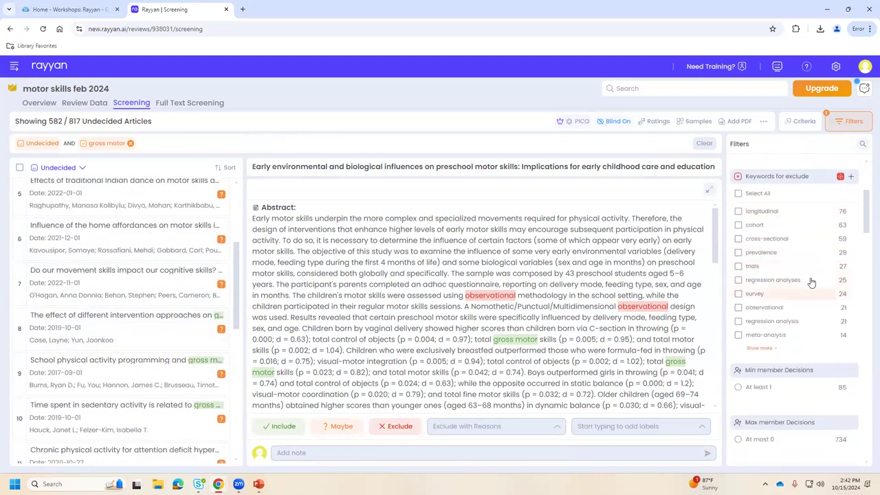
{"action": "scroll", "coordinate": [808, 261], "scroll_direction": "up", "scroll_amount": 1}
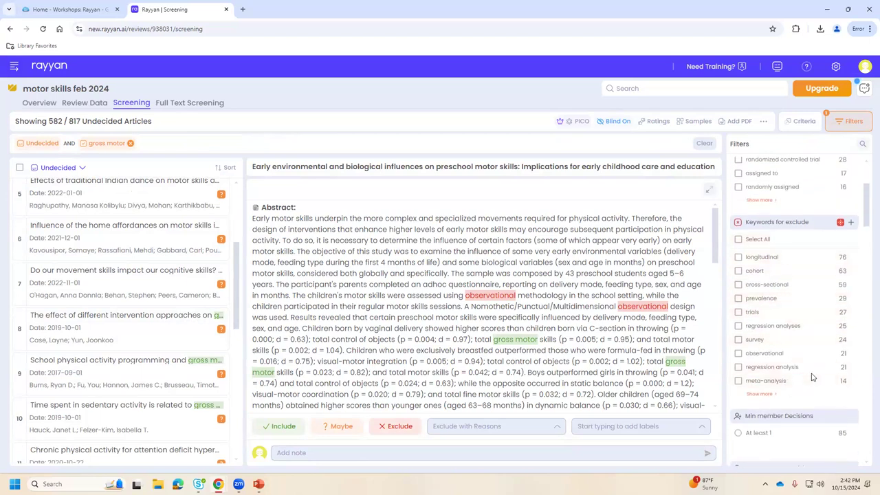
{"action": "scroll", "coordinate": [807, 340], "scroll_direction": "down", "scroll_amount": 1}
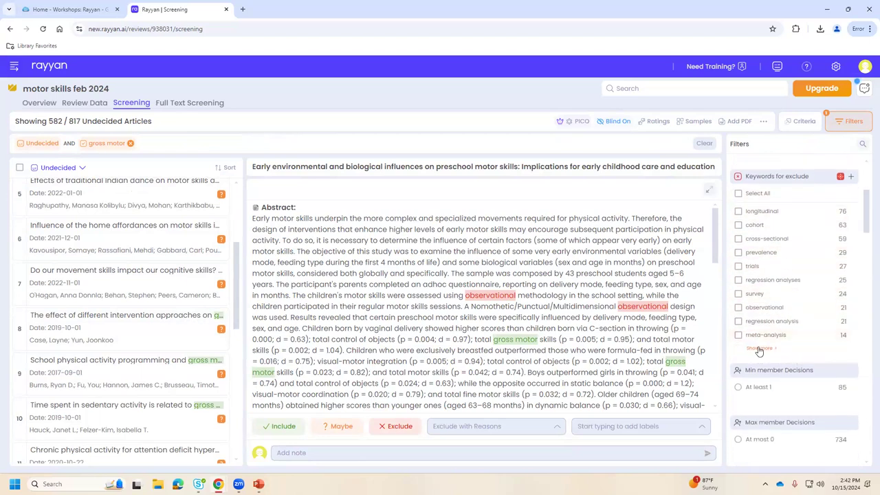
Expand the full list of exclusion keywords under Keywords for exclude.
{"action": "left_click", "coordinate": [759, 348]}
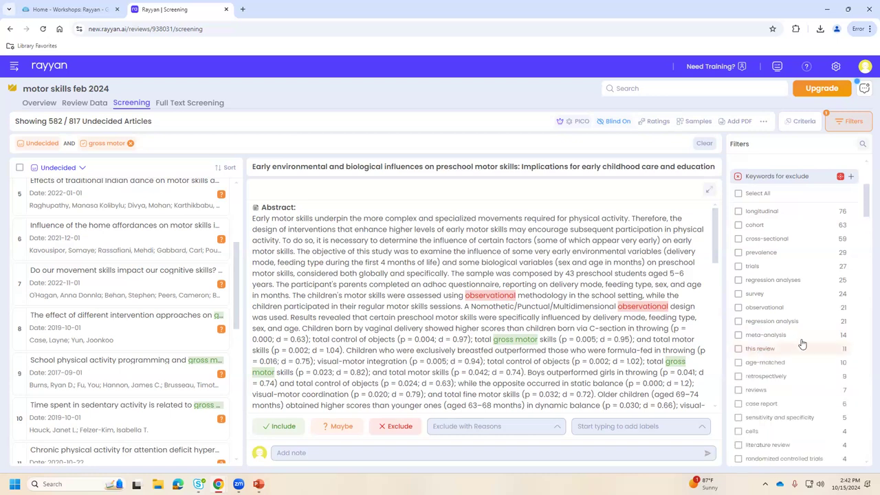
{"action": "scroll", "coordinate": [804, 347], "scroll_direction": "down", "scroll_amount": 3}
{"action": "scroll", "coordinate": [790, 352], "scroll_direction": "down", "scroll_amount": 2}
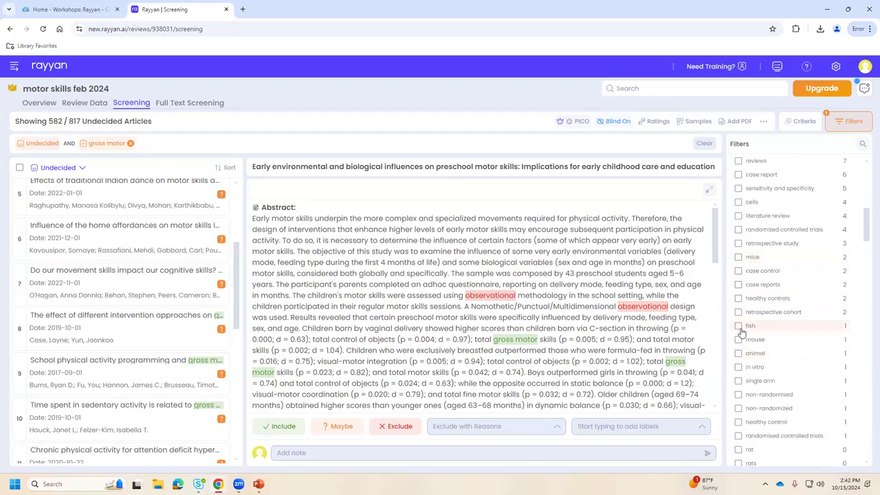
Add fish, mouse and animal exclude-keyword filters and exclude both resulting articles.
{"action": "left_click", "coordinate": [738, 327]}
{"action": "left_click", "coordinate": [738, 340]}
{"action": "left_click", "coordinate": [739, 354]}
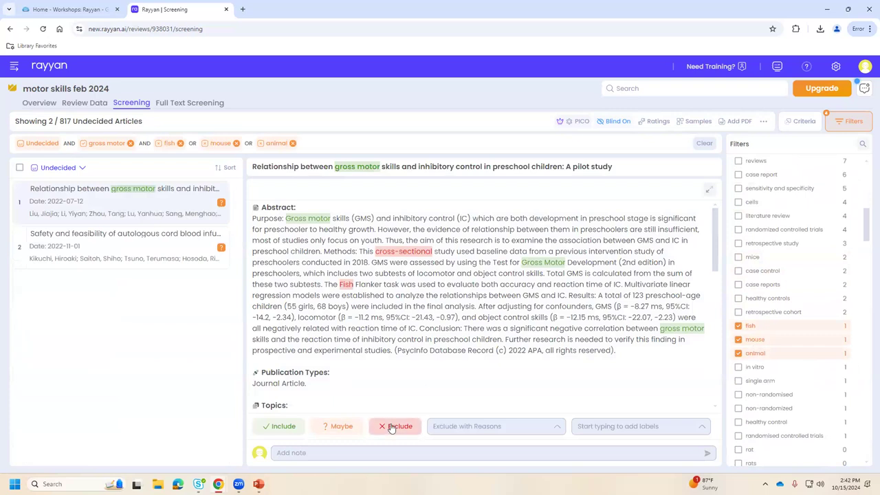
{"action": "left_click", "coordinate": [391, 428]}
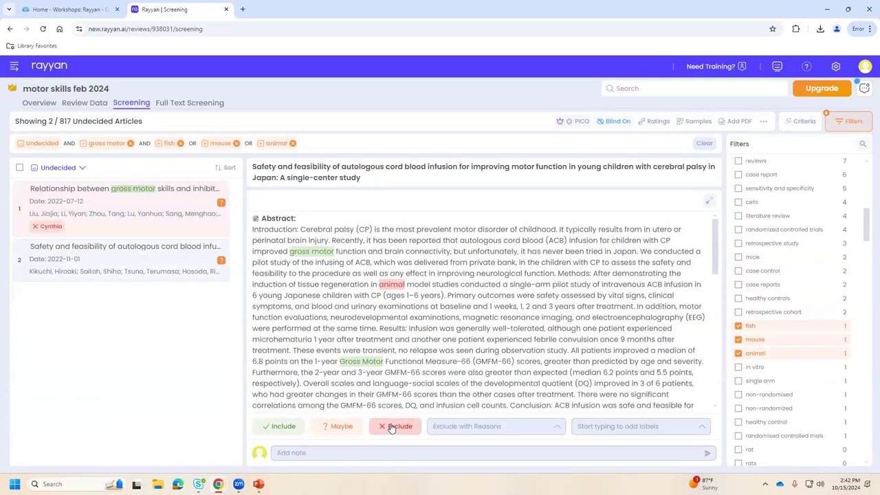
{"action": "left_click", "coordinate": [391, 428]}
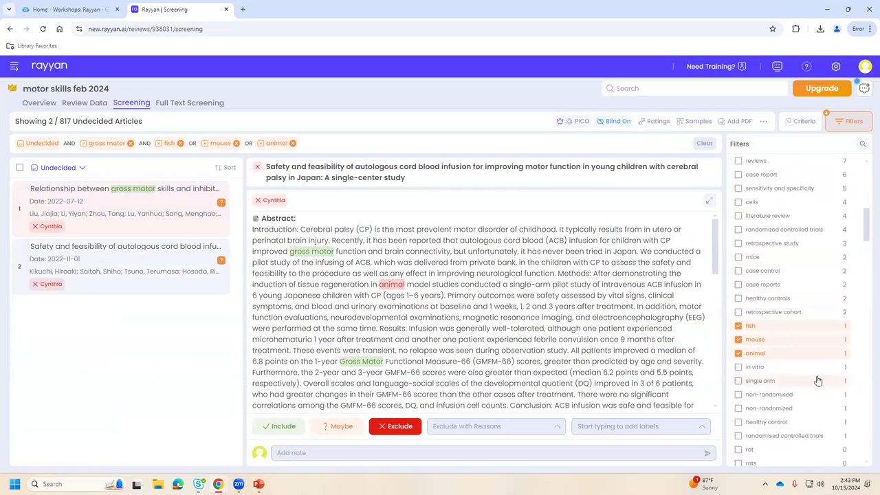
Add mice as a keyword filter and exclude the serum osteocalcin and developmental coordination disorder articles.
{"action": "left_click", "coordinate": [739, 258]}
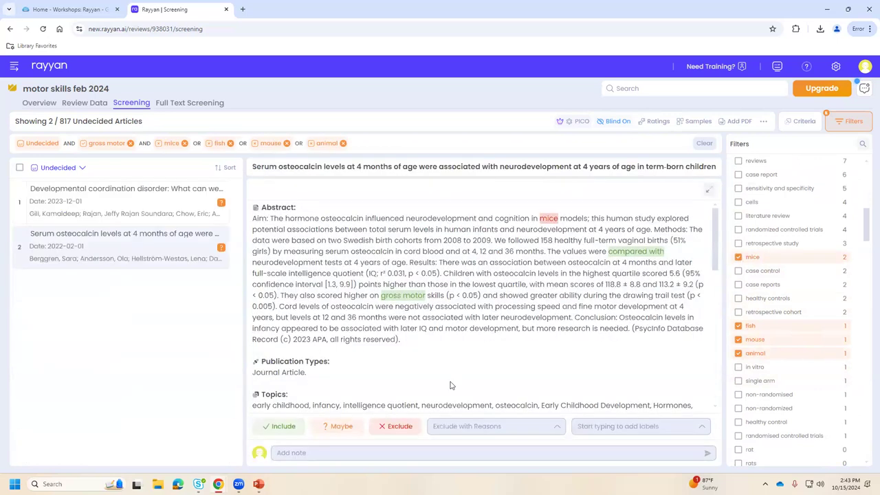
{"action": "left_click", "coordinate": [400, 429]}
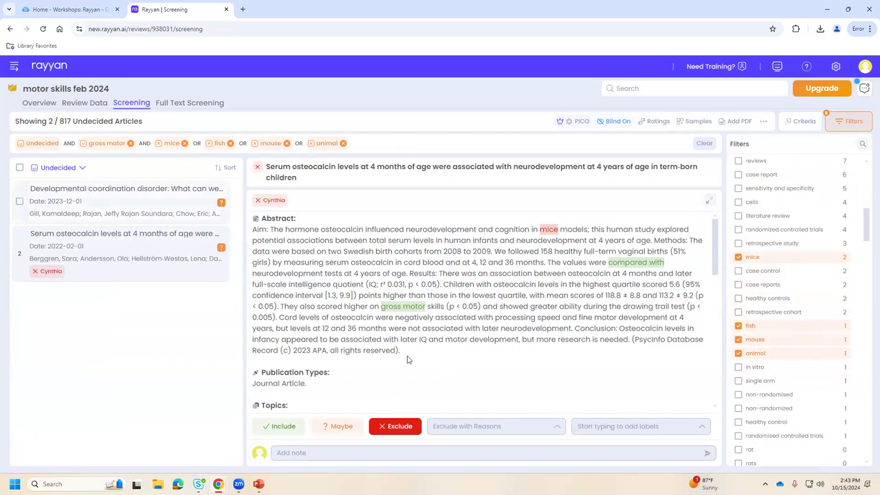
{"action": "left_click", "coordinate": [396, 427]}
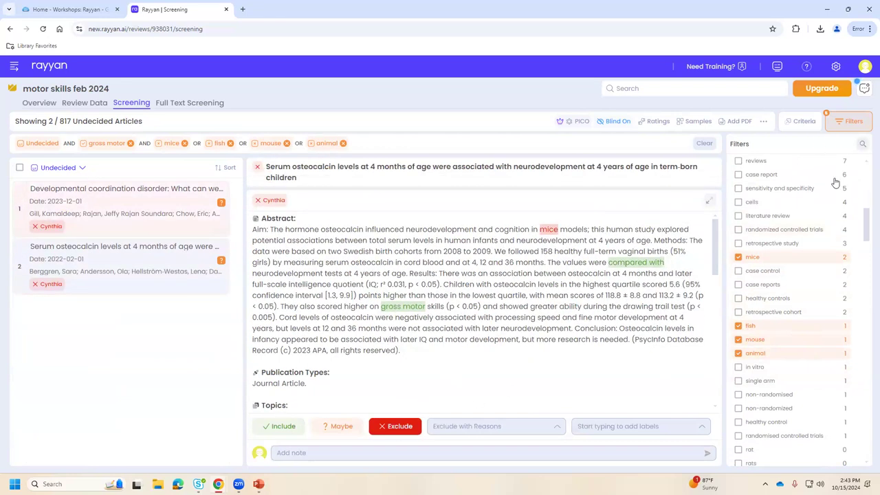
Enable the Journals filter in the Filters panel.
{"action": "scroll", "coordinate": [825, 206], "scroll_direction": "down", "scroll_amount": 10}
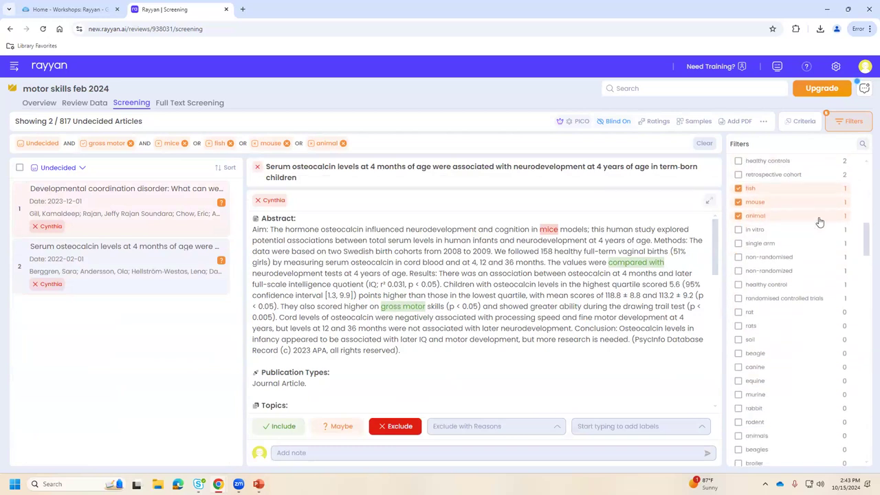
{"action": "scroll", "coordinate": [818, 222], "scroll_direction": "down", "scroll_amount": 10}
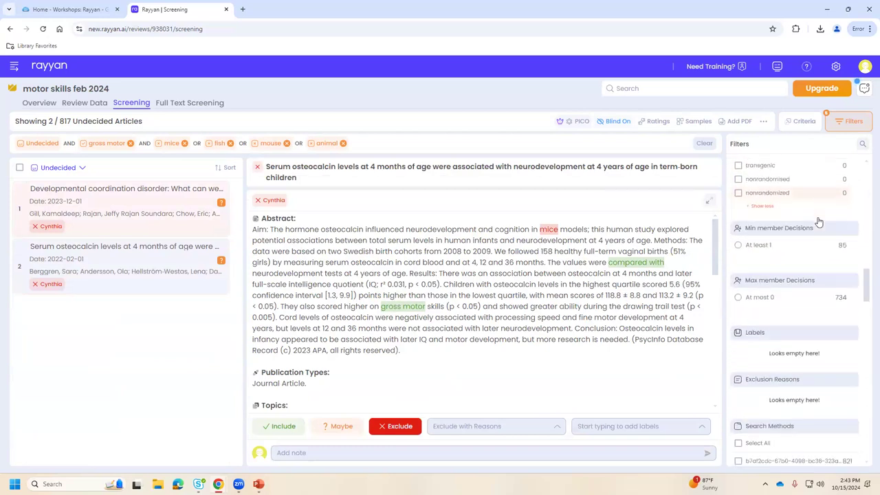
{"action": "scroll", "coordinate": [828, 317], "scroll_direction": "down", "scroll_amount": 5}
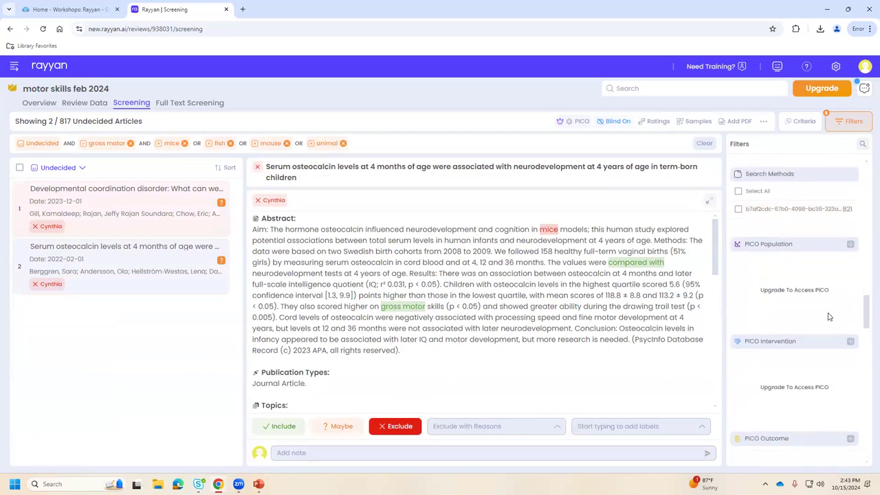
{"action": "scroll", "coordinate": [825, 313], "scroll_direction": "down", "scroll_amount": 2}
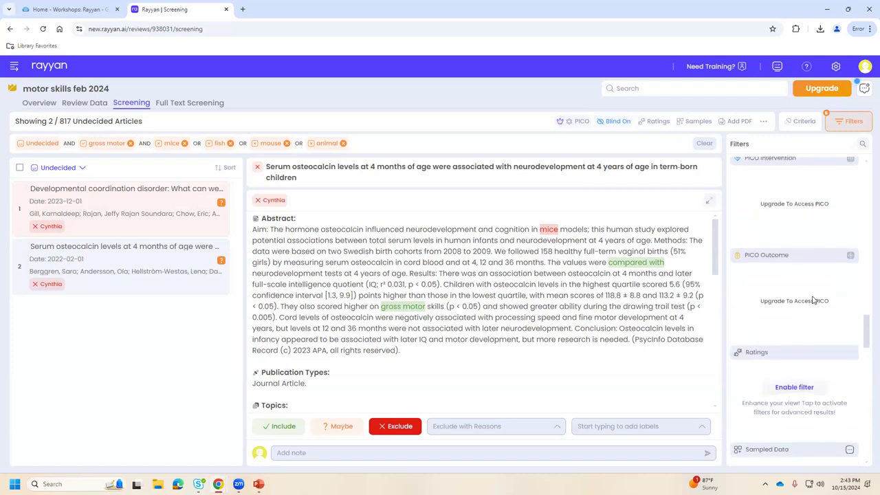
{"action": "scroll", "coordinate": [809, 316], "scroll_direction": "down", "scroll_amount": 3}
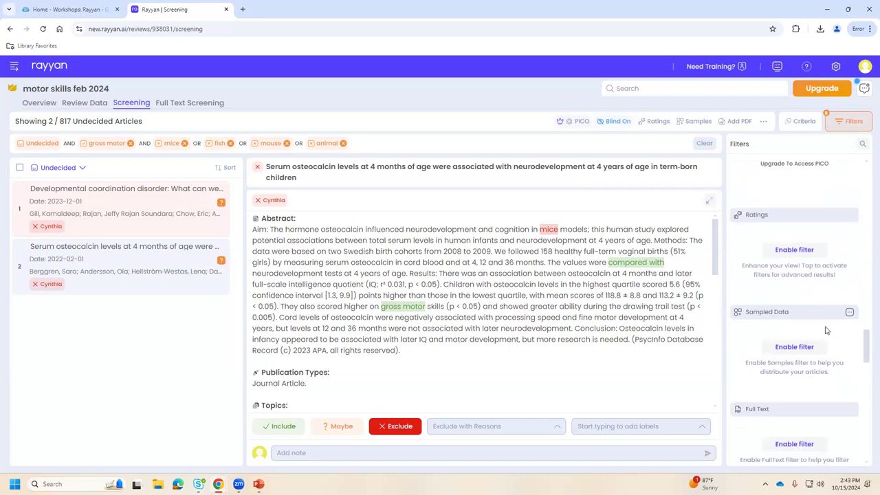
{"action": "scroll", "coordinate": [826, 331], "scroll_direction": "down", "scroll_amount": 3}
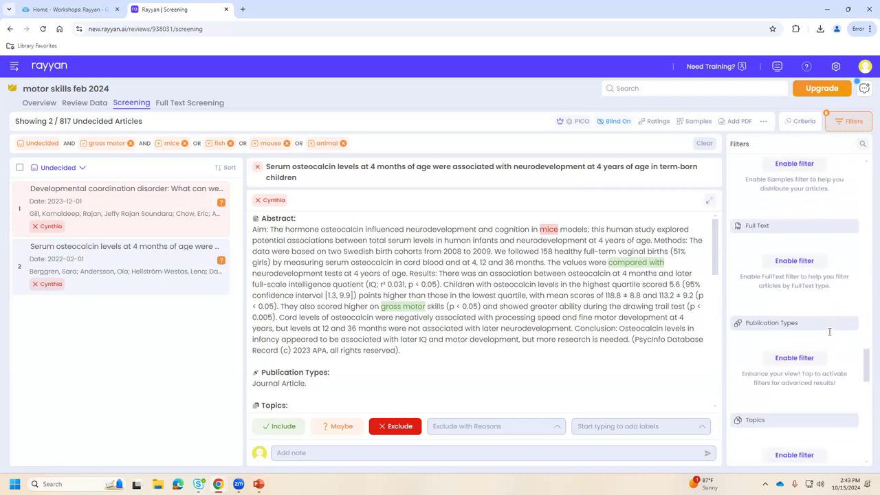
{"action": "scroll", "coordinate": [825, 330], "scroll_direction": "down", "scroll_amount": 3}
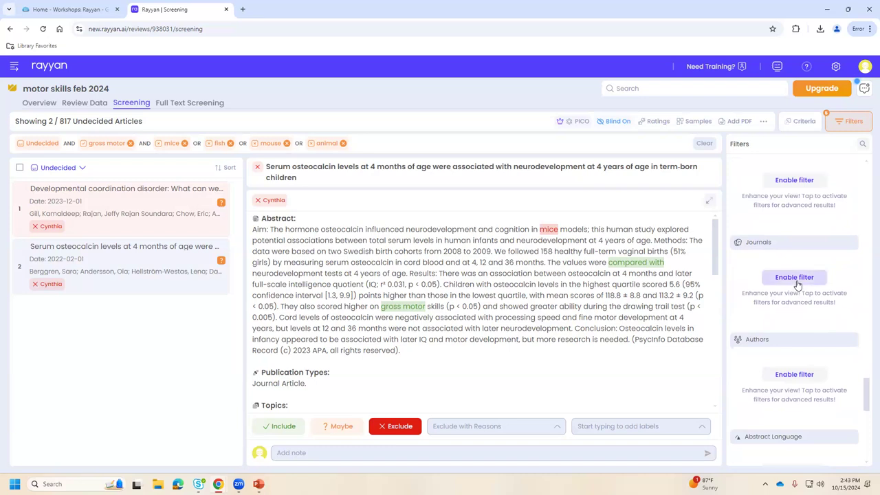
{"action": "left_click", "coordinate": [795, 278]}
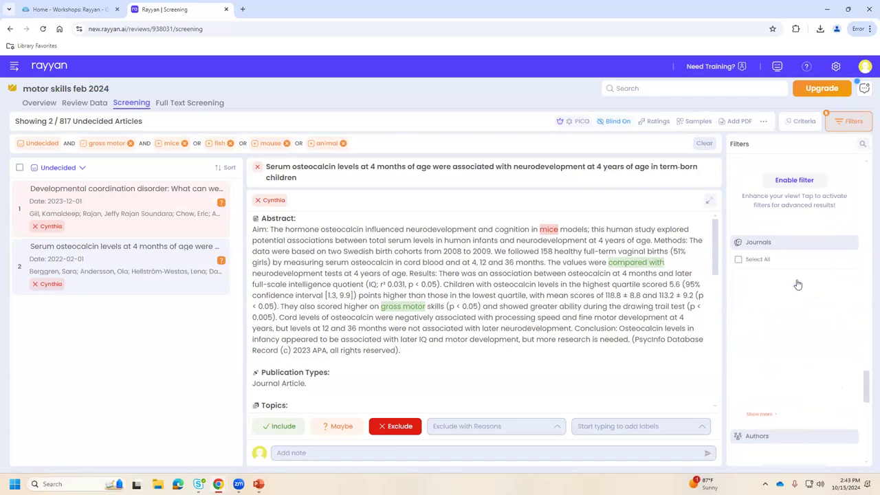
Enable the Main Language and Years filters.
{"action": "scroll", "coordinate": [798, 302], "scroll_direction": "down", "scroll_amount": 1}
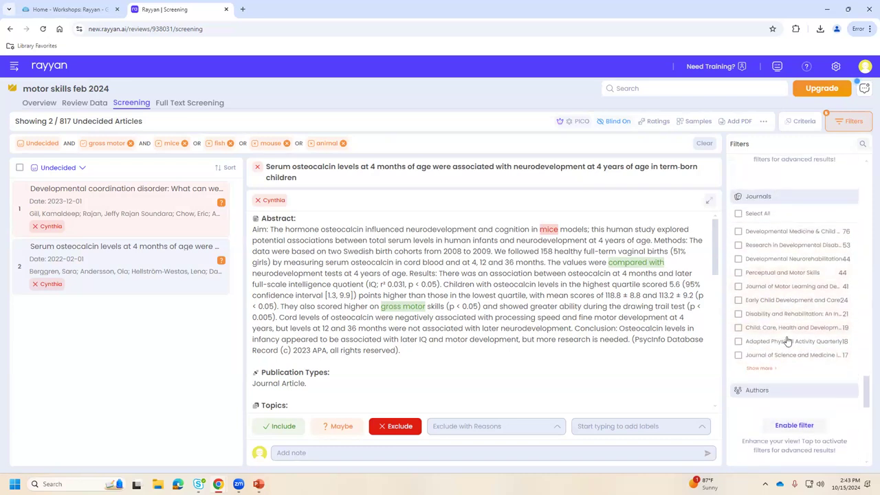
{"action": "scroll", "coordinate": [808, 391], "scroll_direction": "down", "scroll_amount": 1}
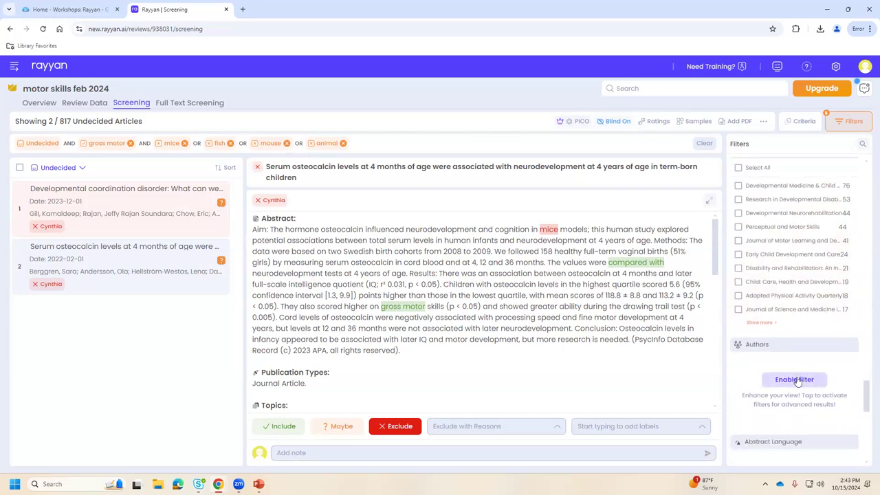
{"action": "scroll", "coordinate": [798, 381], "scroll_direction": "down", "scroll_amount": 3}
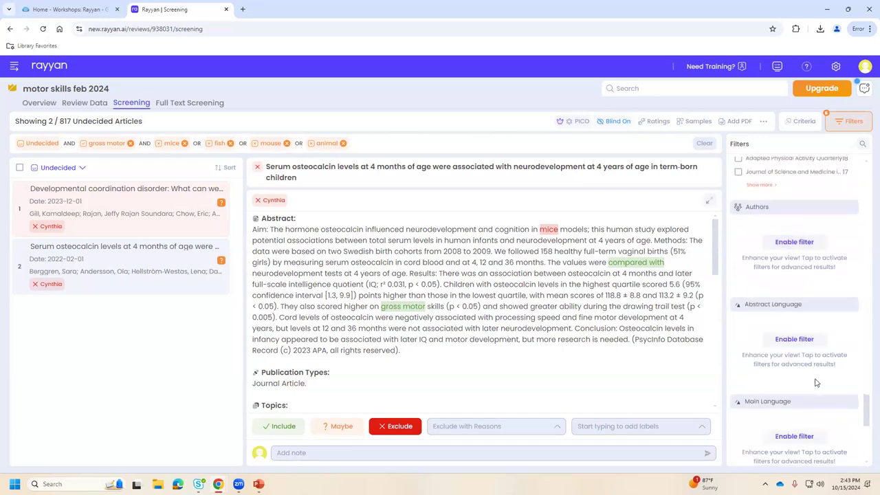
{"action": "scroll", "coordinate": [816, 383], "scroll_direction": "down", "scroll_amount": 2}
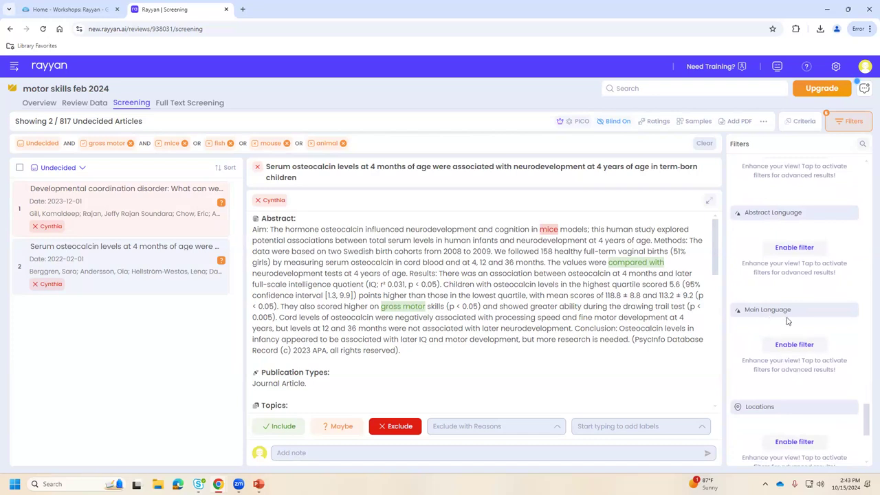
{"action": "left_click", "coordinate": [794, 348]}
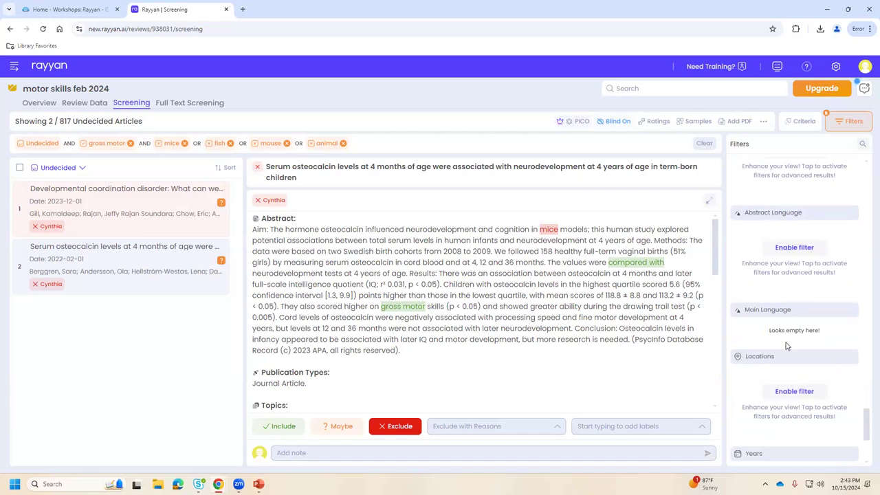
{"action": "scroll", "coordinate": [837, 330], "scroll_direction": "down", "scroll_amount": 2}
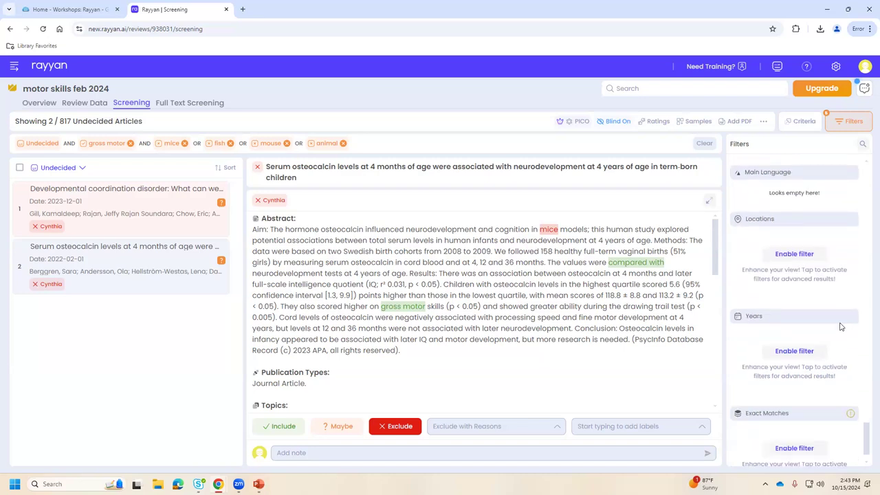
{"action": "left_click", "coordinate": [785, 351]}
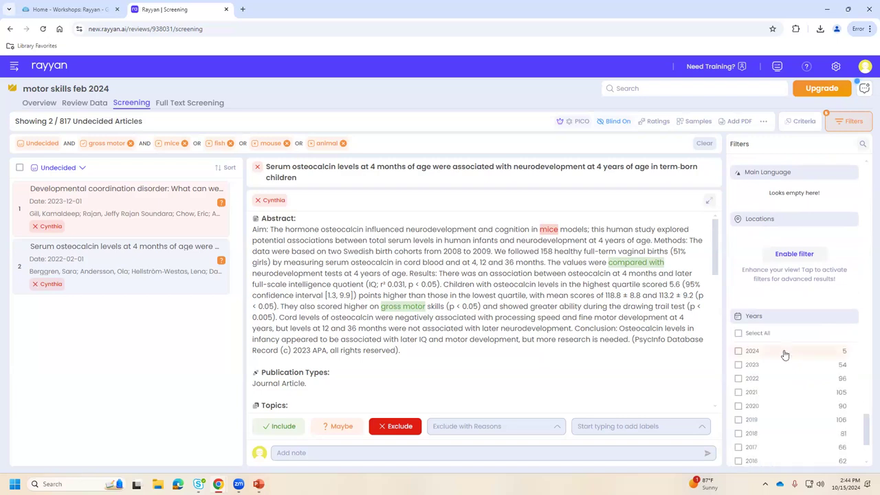
Tick 2020, 2021, 2022, 2023 and 2024 in the Years filter.
{"action": "scroll", "coordinate": [798, 339], "scroll_direction": "down", "scroll_amount": 1}
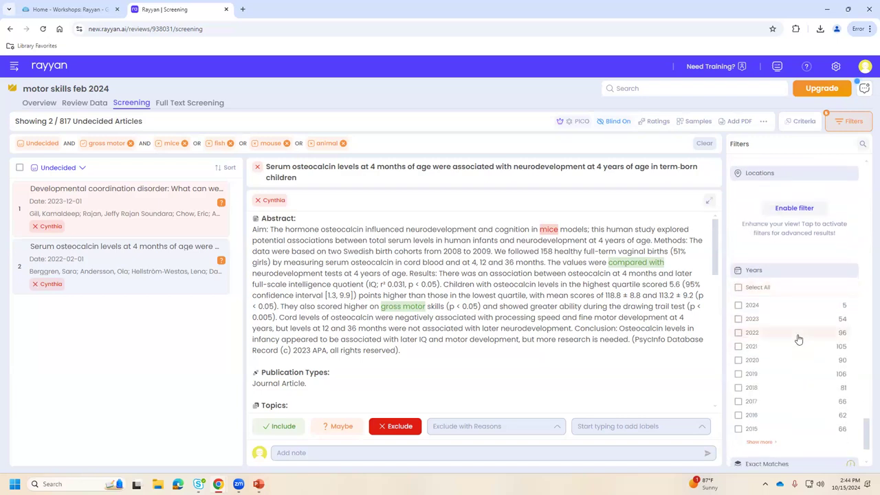
{"action": "left_click", "coordinate": [738, 360]}
{"action": "left_click", "coordinate": [738, 346]}
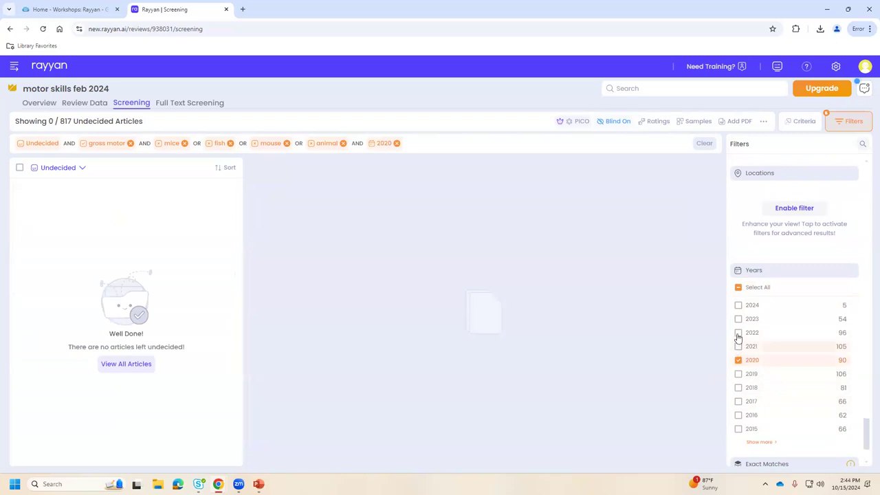
{"action": "left_click", "coordinate": [738, 333]}
{"action": "left_click", "coordinate": [739, 319]}
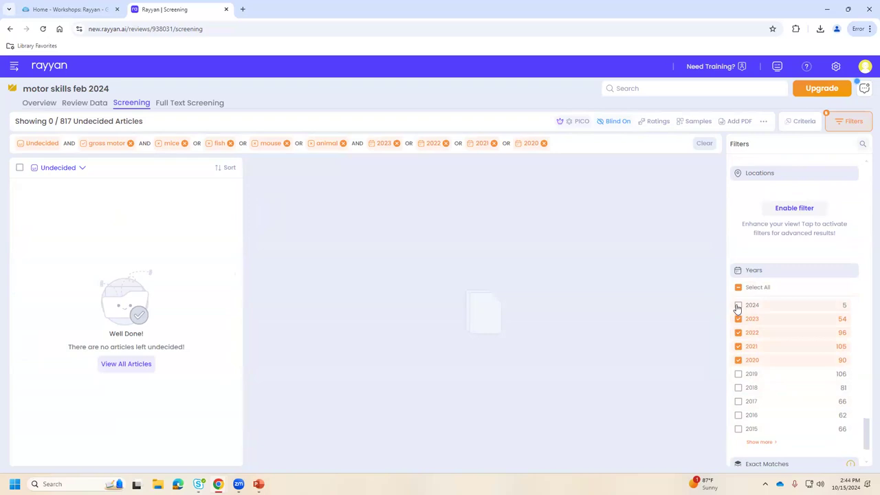
{"action": "left_click", "coordinate": [738, 305]}
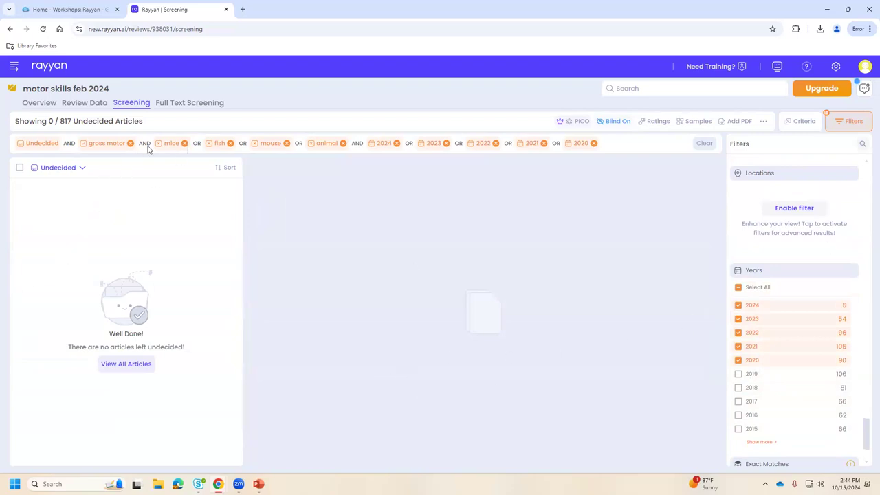
Remove the mice, fish, mouse and animal filter chips.
{"action": "left_click", "coordinate": [185, 143]}
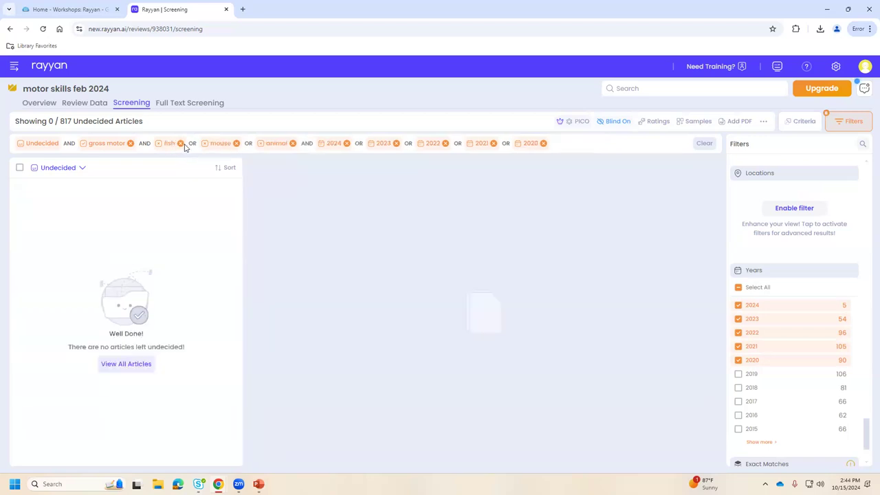
{"action": "left_click", "coordinate": [181, 143]}
{"action": "left_click", "coordinate": [190, 143]}
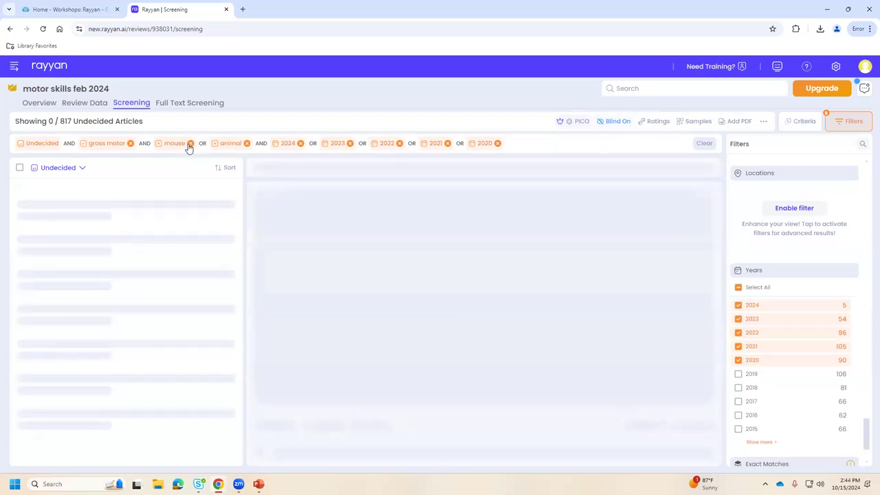
{"action": "left_click", "coordinate": [191, 143]}
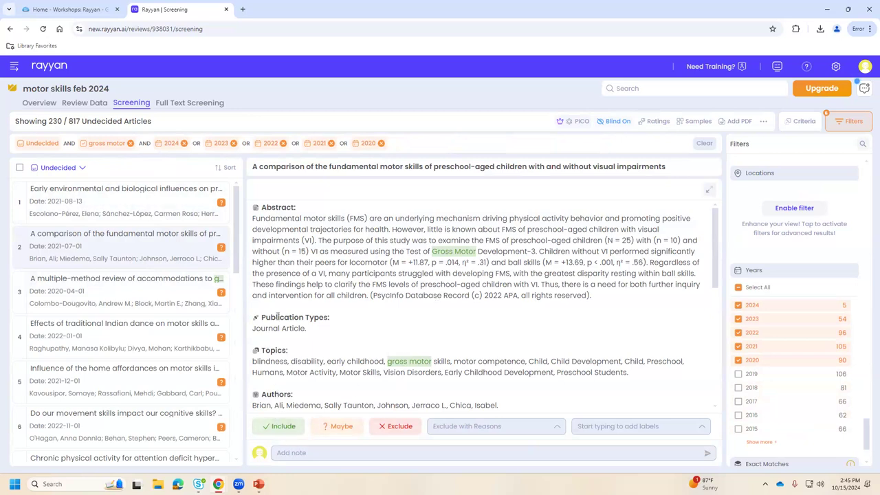
Include the early environmental influences, visual impairments, autism accommodations, Indian dance and home affordances articles.
{"action": "left_click", "coordinate": [109, 209]}
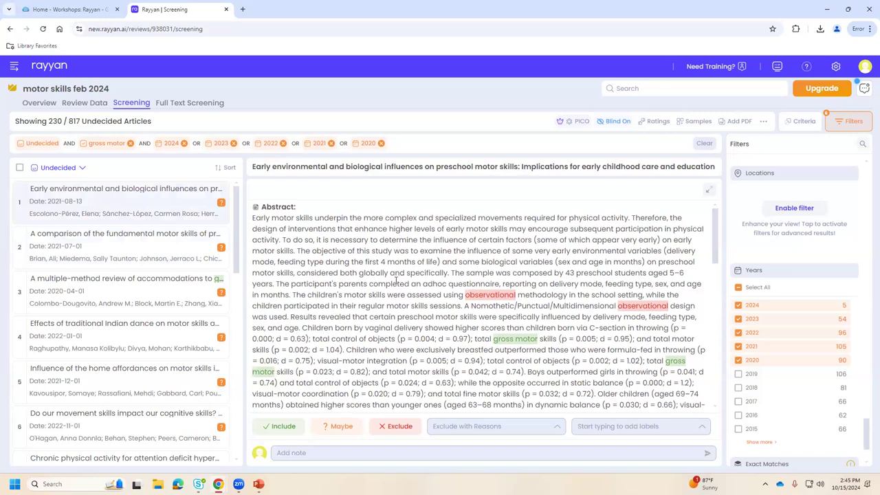
{"action": "scroll", "coordinate": [396, 275], "scroll_direction": "down", "scroll_amount": 5}
{"action": "scroll", "coordinate": [407, 279], "scroll_direction": "down", "scroll_amount": 1}
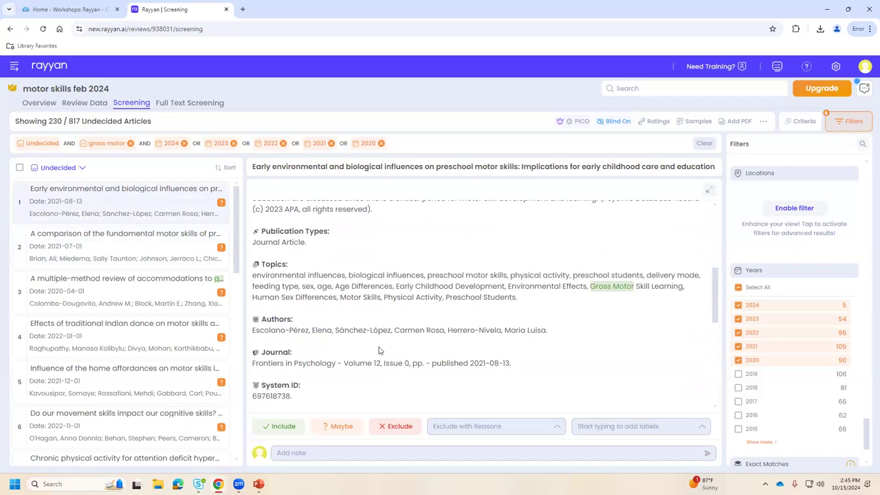
{"action": "left_click", "coordinate": [274, 426]}
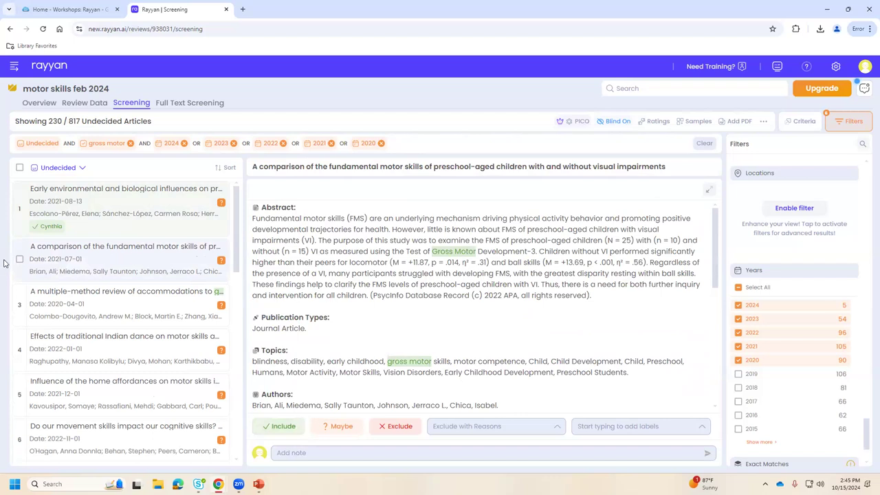
{"action": "left_click", "coordinate": [282, 428]}
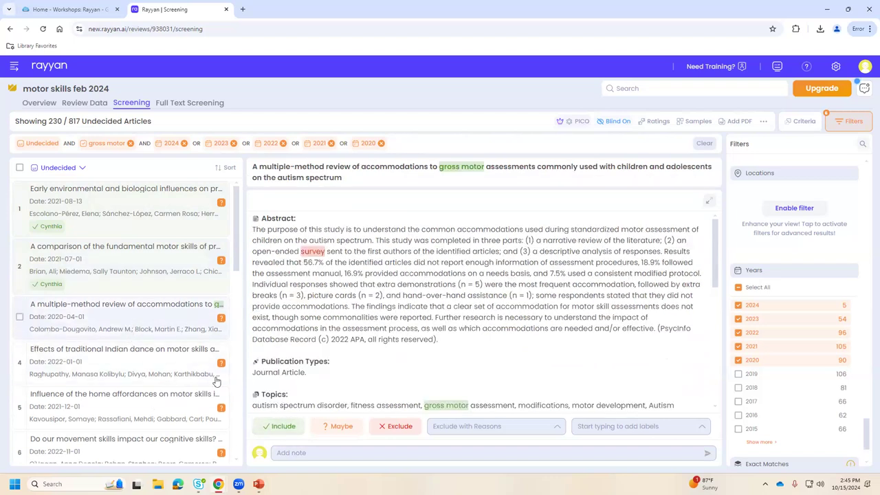
{"action": "left_click", "coordinate": [279, 427]}
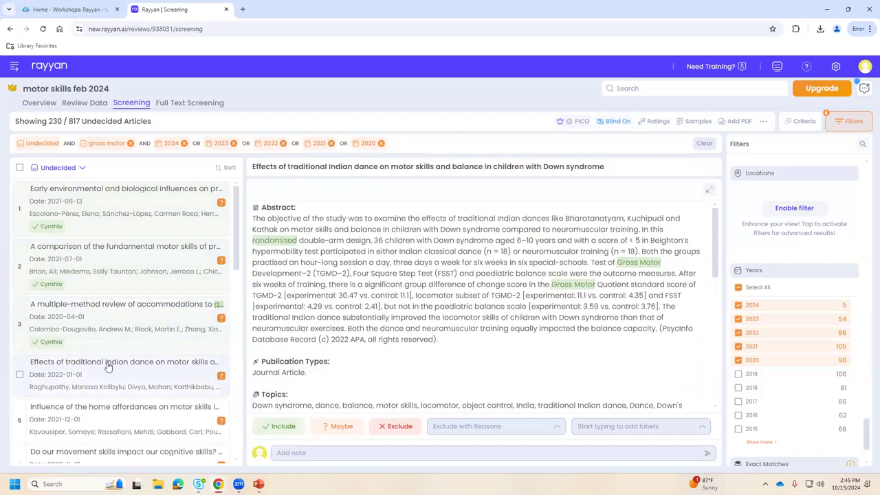
{"action": "scroll", "coordinate": [196, 405], "scroll_direction": "down", "scroll_amount": 1}
{"action": "left_click", "coordinate": [278, 426]}
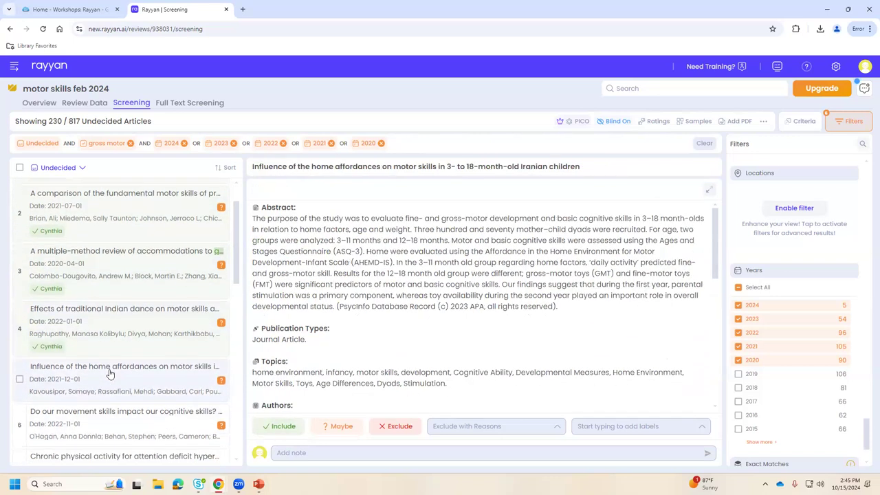
{"action": "scroll", "coordinate": [230, 409], "scroll_direction": "down", "scroll_amount": 1}
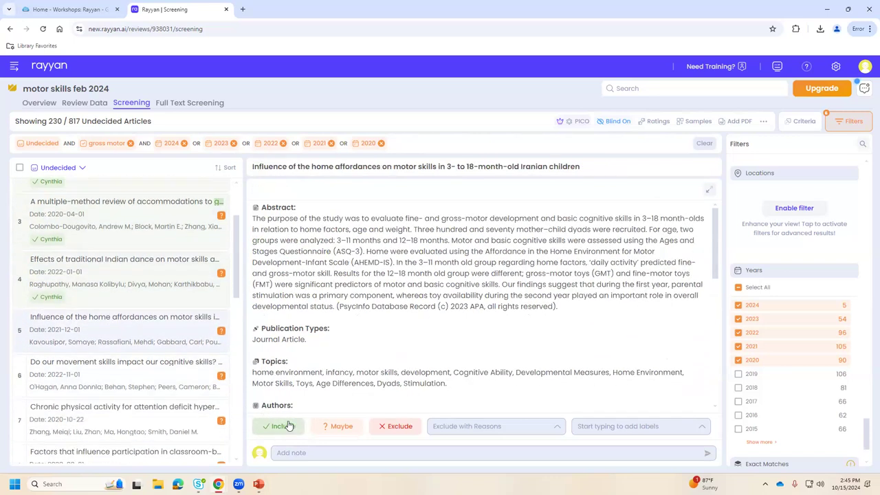
{"action": "left_click", "coordinate": [289, 426]}
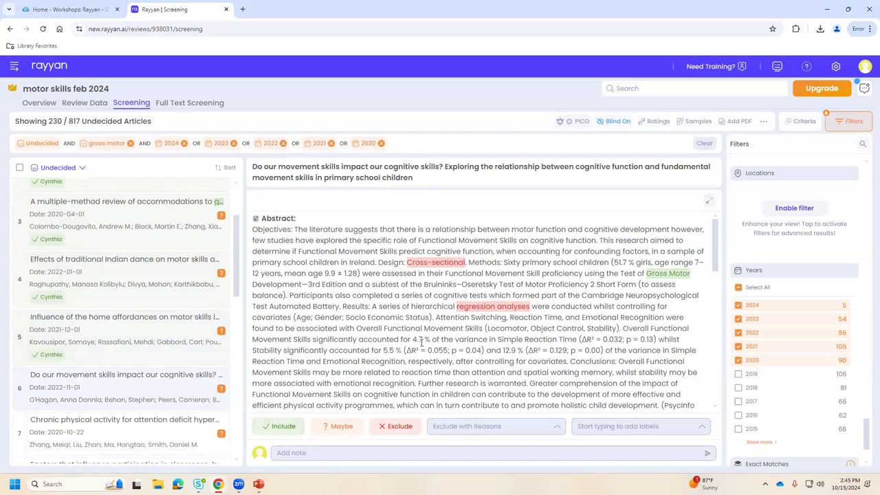
Clear all active filters so 723 undecided articles are listed.
{"action": "scroll", "coordinate": [418, 343], "scroll_direction": "down", "scroll_amount": 3}
{"action": "scroll", "coordinate": [416, 344], "scroll_direction": "down", "scroll_amount": 1}
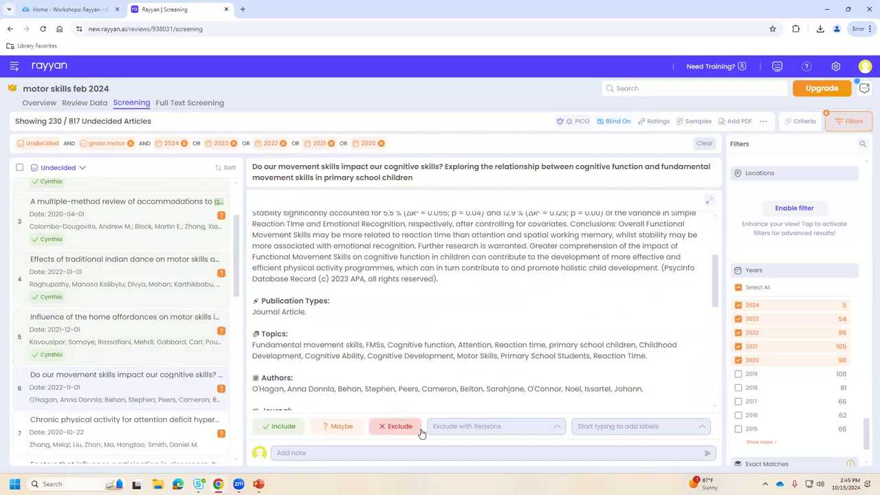
{"action": "left_click", "coordinate": [702, 145]}
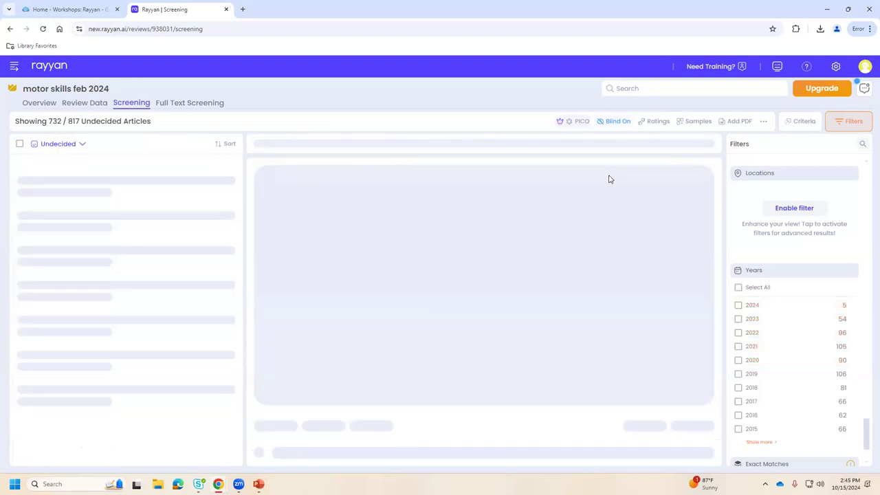
Filter the undecided list to 2015 (64 articles) and bring up Exclude with Reasons for the first article.
{"action": "left_click", "coordinate": [738, 429]}
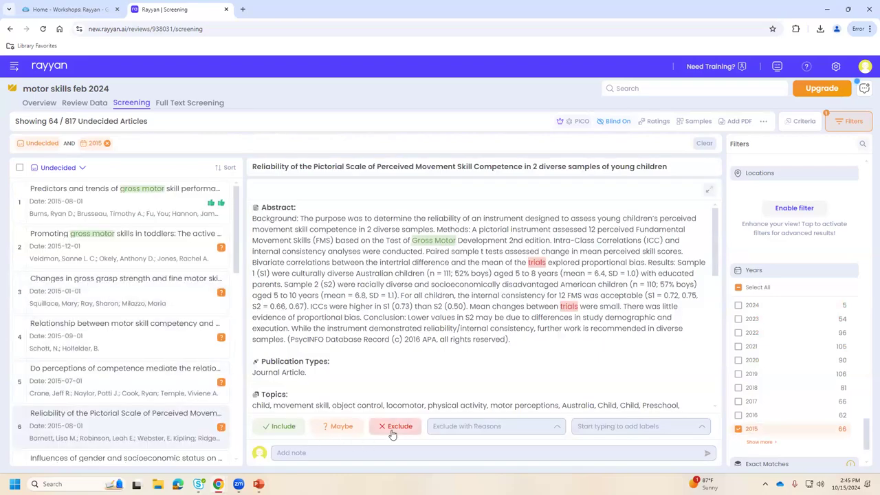
{"action": "left_click", "coordinate": [468, 428]}
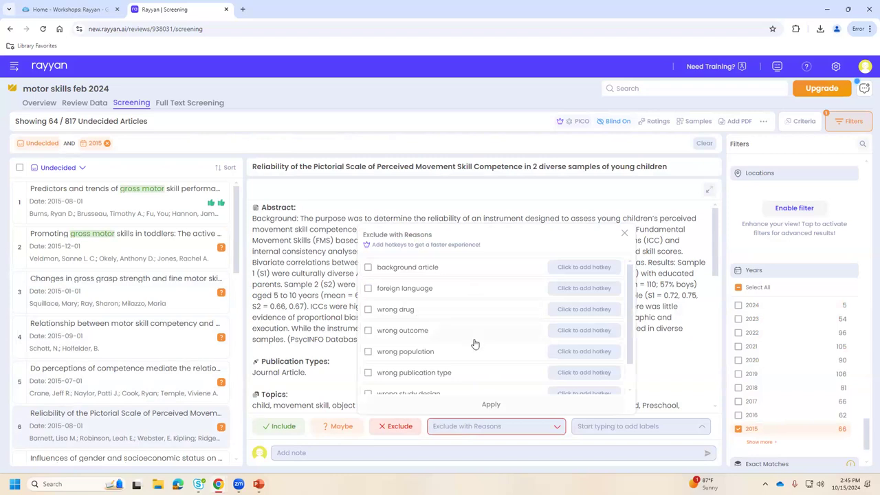
{"action": "scroll", "coordinate": [474, 343], "scroll_direction": "down", "scroll_amount": 1}
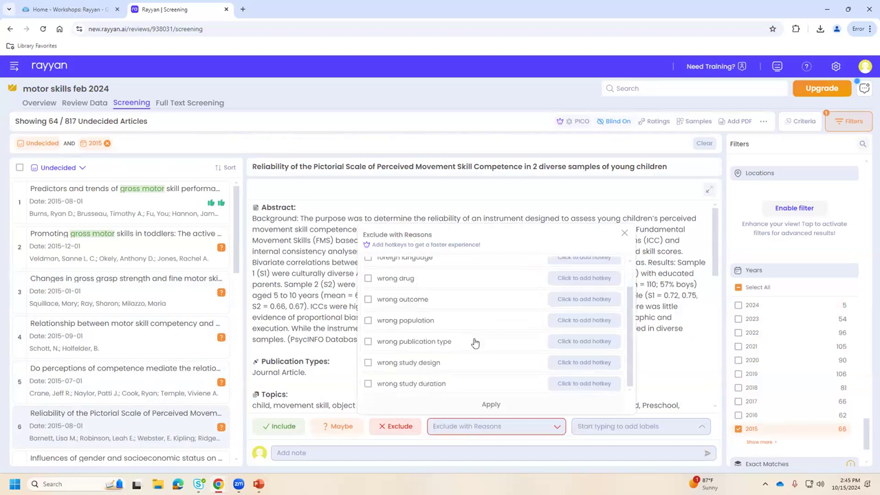
{"action": "scroll", "coordinate": [475, 342], "scroll_direction": "up", "scroll_amount": 1}
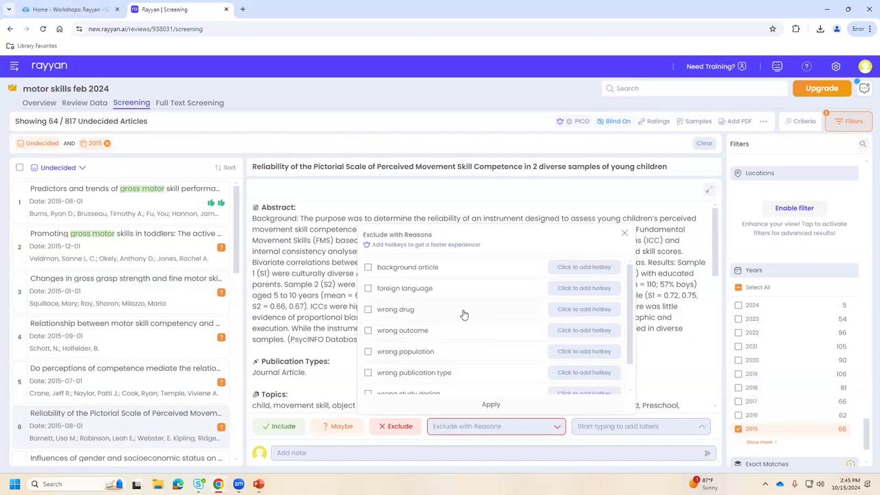
{"action": "scroll", "coordinate": [429, 362], "scroll_direction": "down", "scroll_amount": 1}
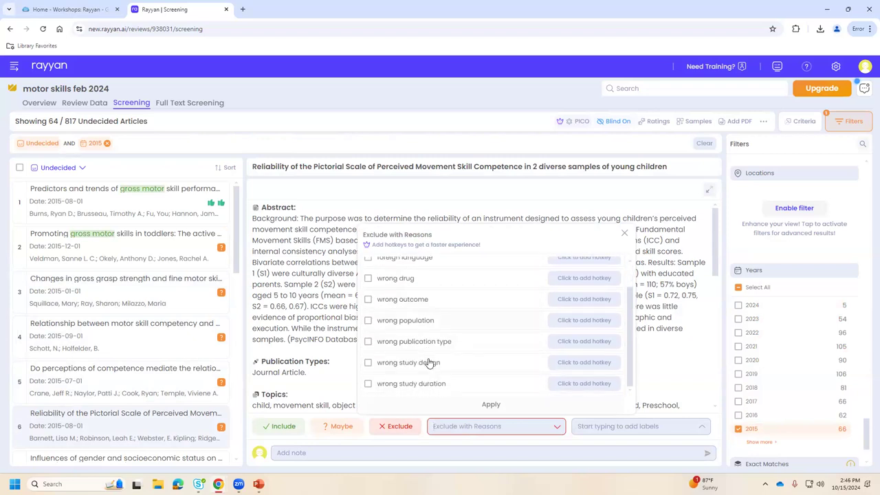
{"action": "scroll", "coordinate": [422, 359], "scroll_direction": "up", "scroll_amount": 1}
{"action": "scroll", "coordinate": [450, 313], "scroll_direction": "down", "scroll_amount": 1}
Create a 'wrong year' exclusion reason and exclude the Pictorial Scale article with it.
{"action": "type", "text": "wrong year"}
{"action": "left_click", "coordinate": [369, 384]}
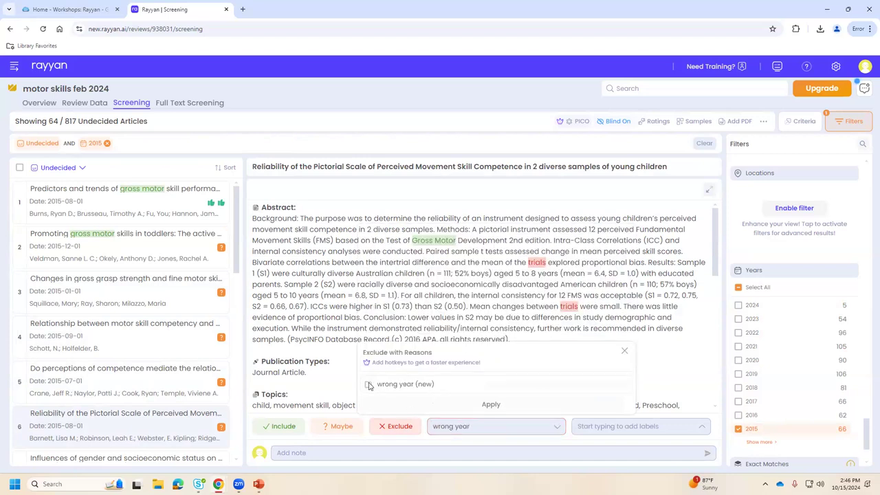
{"action": "left_click", "coordinate": [401, 428]}
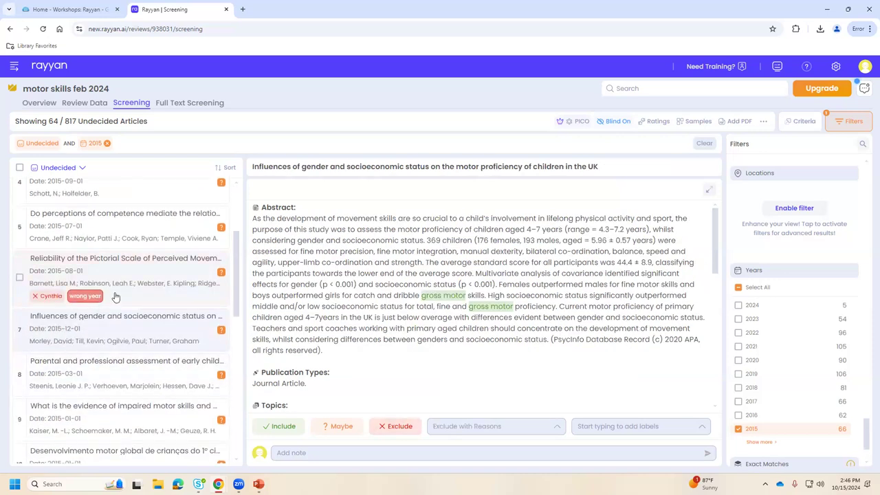
Exclude the gender/socioeconomic status and ASQ-3 articles with the 'wrong year' reason.
{"action": "left_click", "coordinate": [446, 427]}
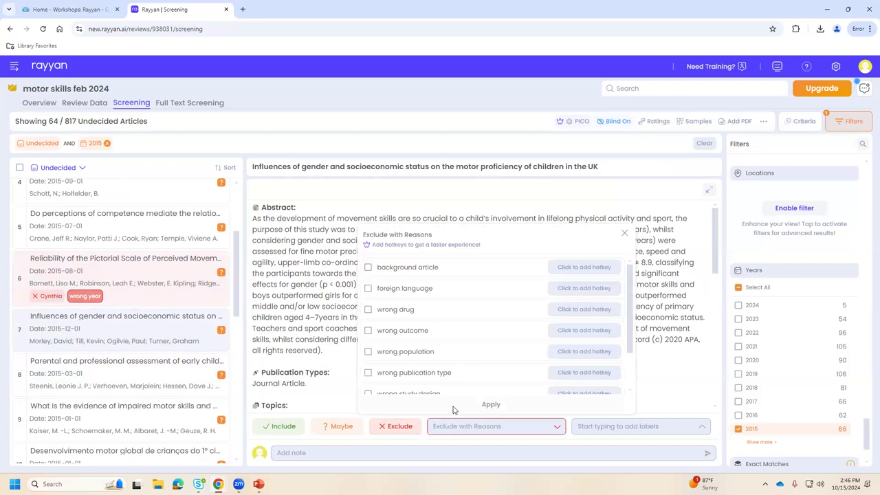
{"action": "scroll", "coordinate": [481, 330], "scroll_direction": "down", "scroll_amount": 2}
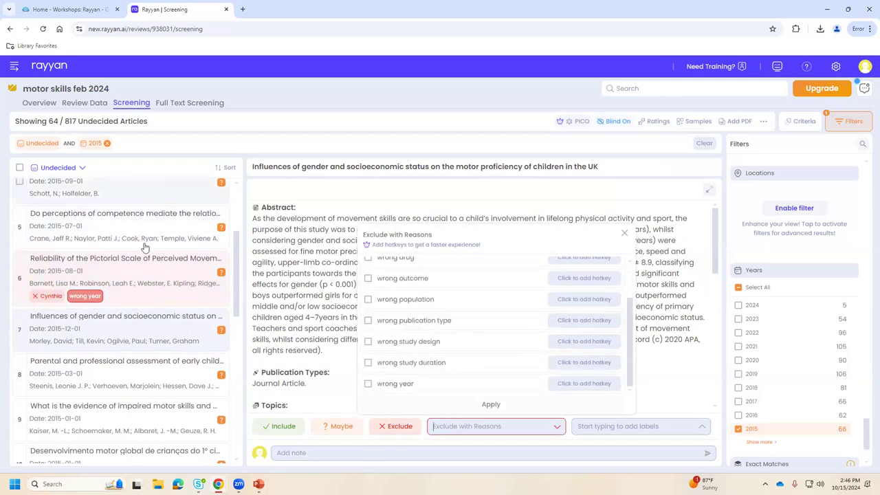
{"action": "left_click", "coordinate": [392, 385]}
{"action": "left_click", "coordinate": [415, 406]}
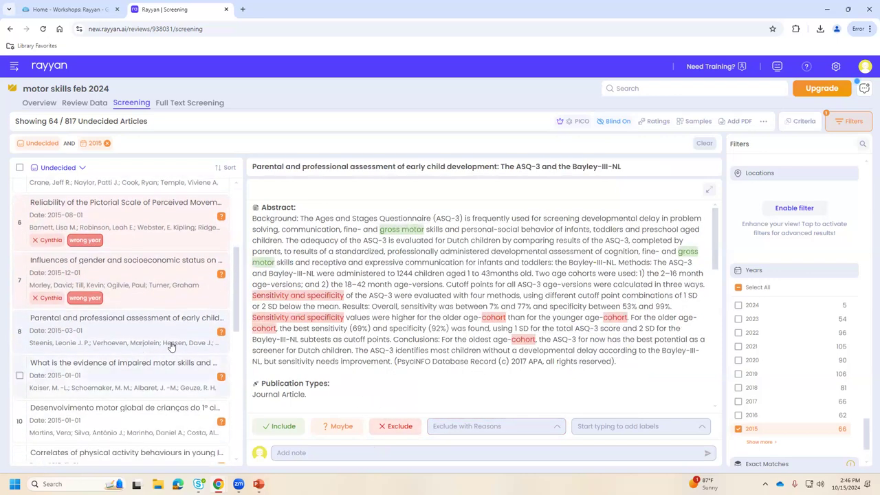
{"action": "left_click", "coordinate": [440, 422]}
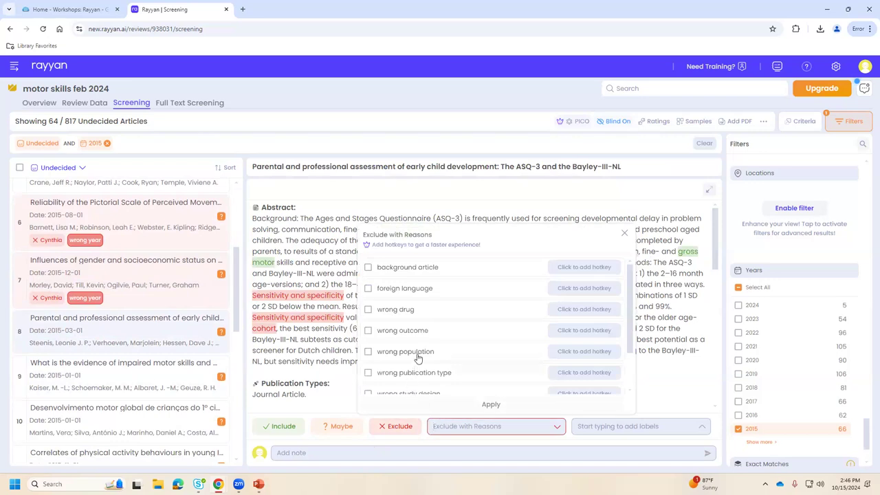
{"action": "scroll", "coordinate": [412, 358], "scroll_direction": "down", "scroll_amount": 3}
{"action": "left_click", "coordinate": [404, 387]}
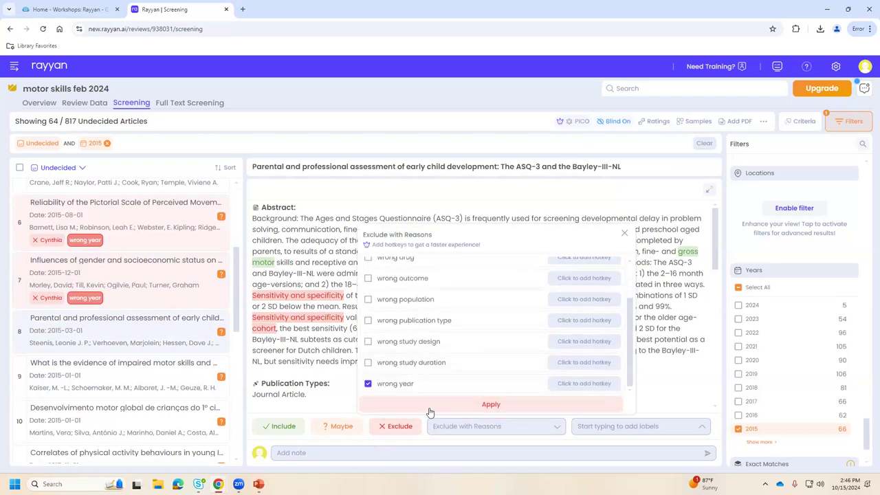
{"action": "left_click", "coordinate": [414, 405]}
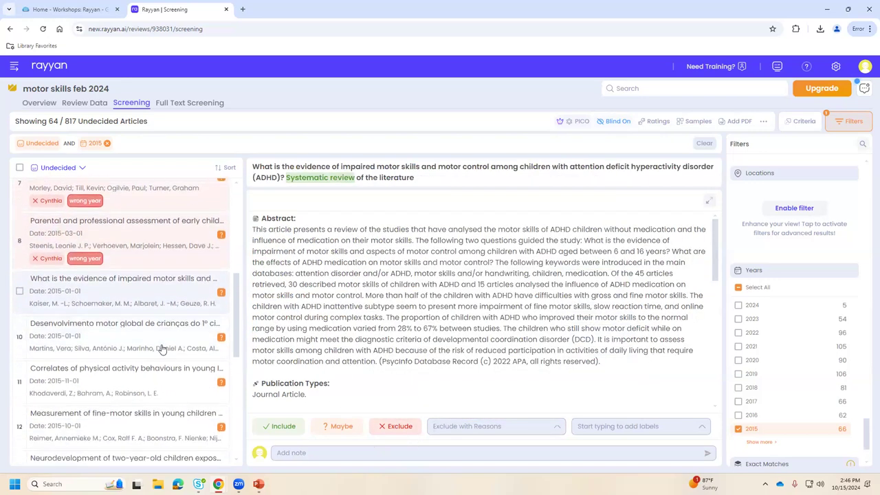
{"action": "scroll", "coordinate": [159, 351], "scroll_direction": "up", "scroll_amount": 3}
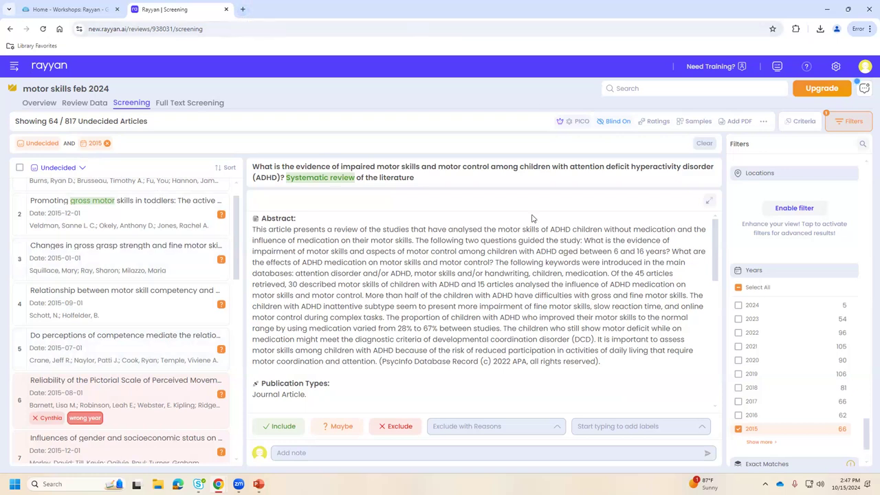
Open library.ttu.edu in a new browser tab.
{"action": "left_click", "coordinate": [242, 9]}
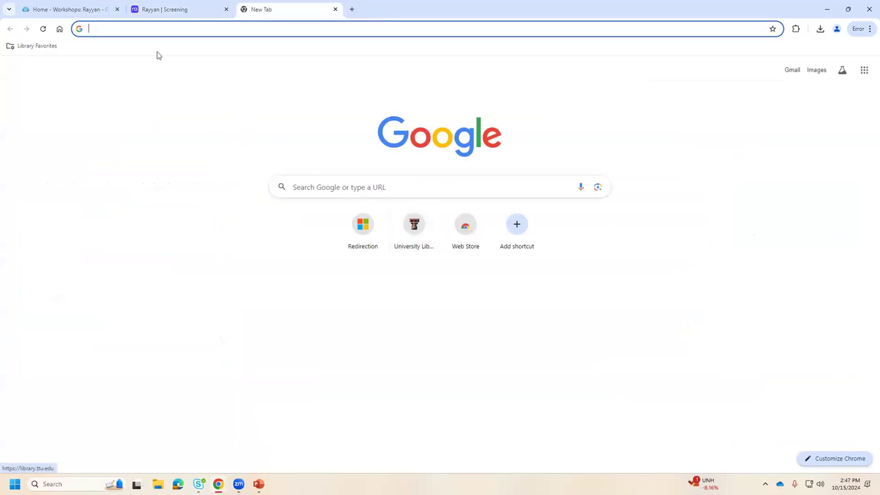
{"action": "left_click", "coordinate": [147, 27]}
{"action": "type", "text": "librar"}
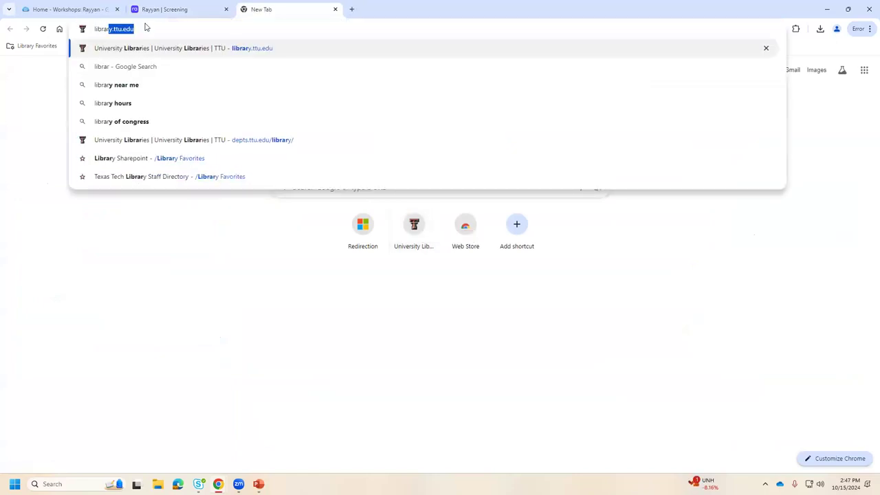
{"action": "key", "text": "BackSpace"}
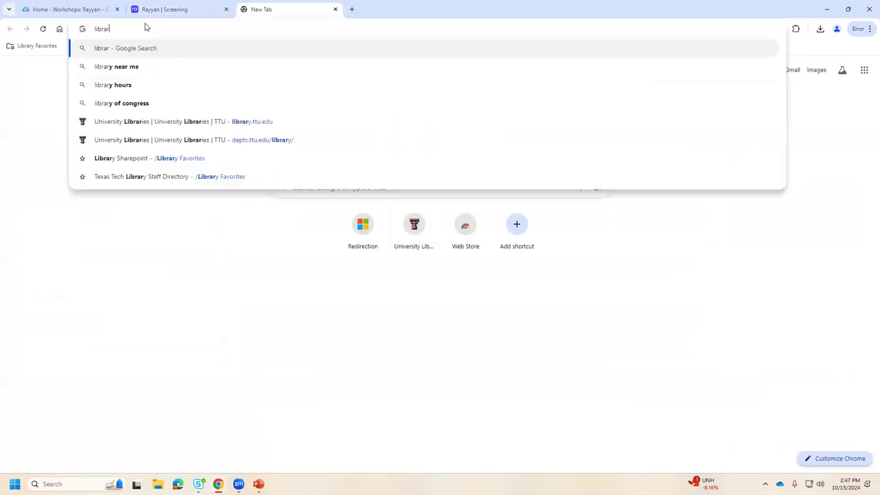
{"action": "type", "text": "y.ttu.edu"}
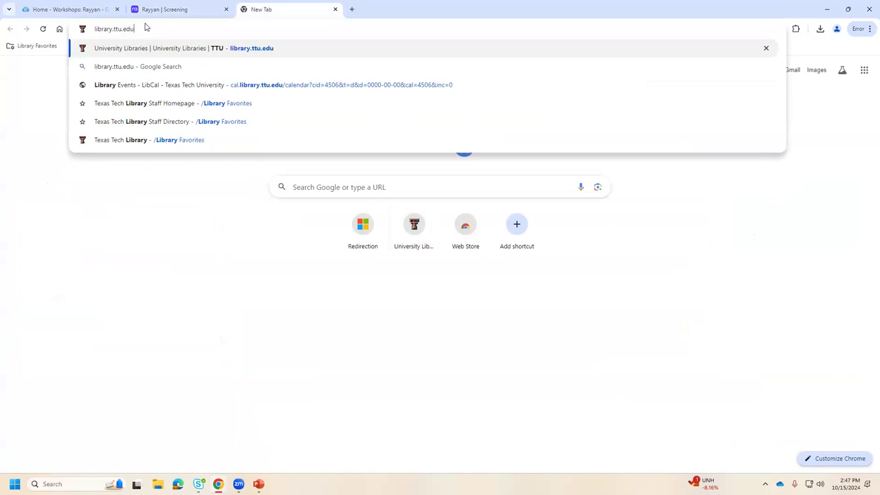
{"action": "key", "text": "Return"}
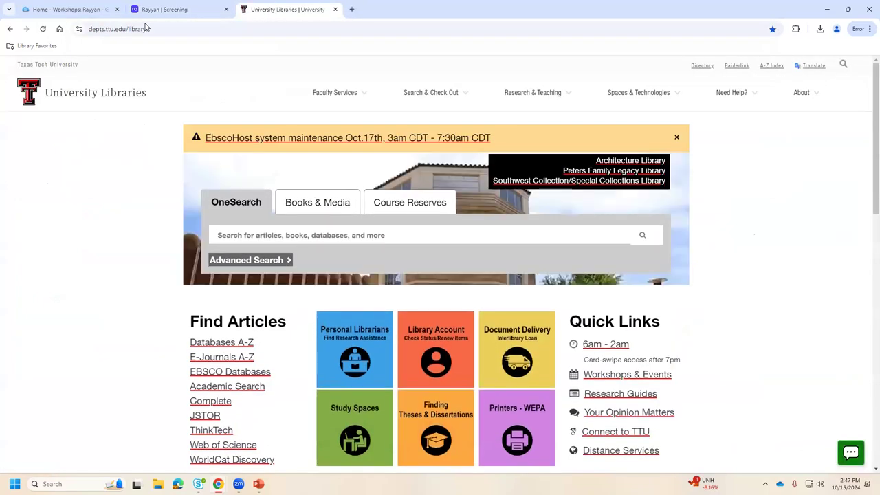
Dismiss the maintenance notice, open the EBSCO database link and sign in with university credentials.
{"action": "left_click", "coordinate": [677, 138]}
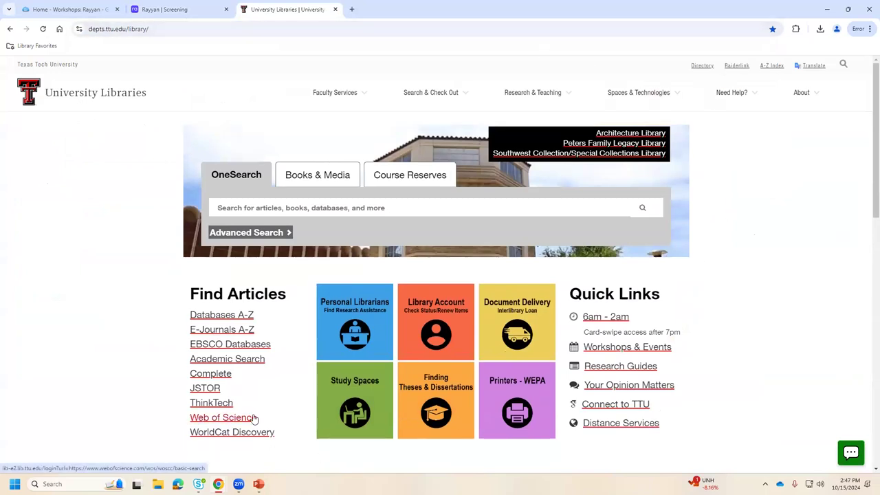
{"action": "left_click", "coordinate": [231, 362]}
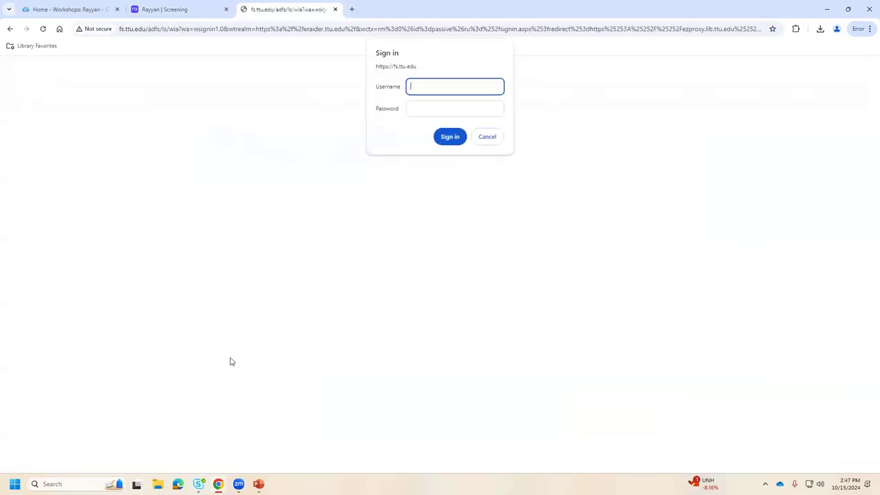
{"action": "key", "text": "Tab"}
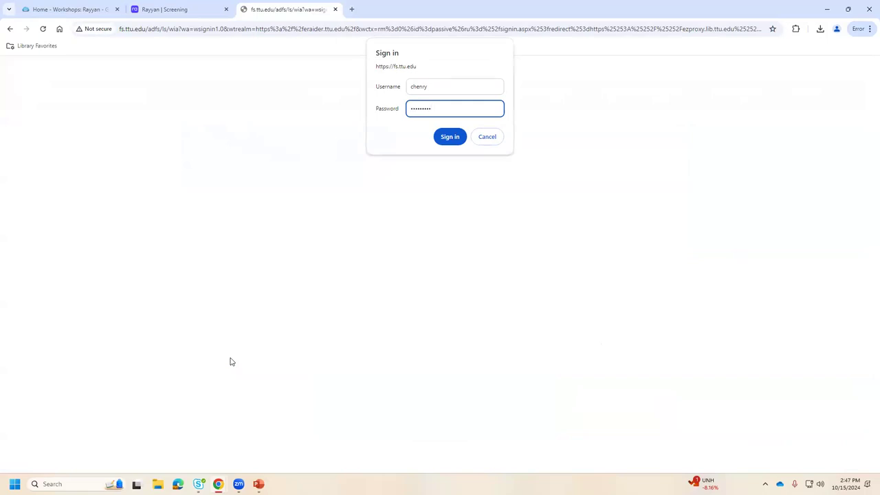
{"action": "key", "text": "Return"}
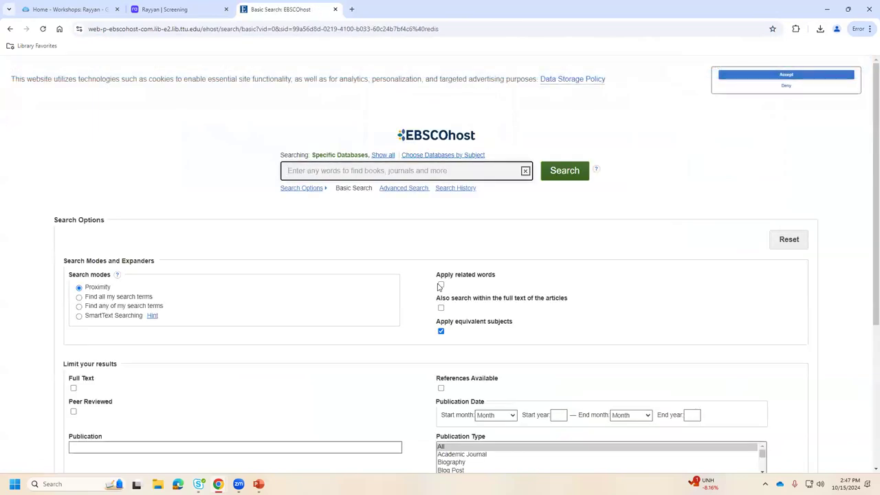
Accept cookies, switch to Advanced Search and limit to Peer Reviewed articles.
{"action": "left_click", "coordinate": [782, 74]}
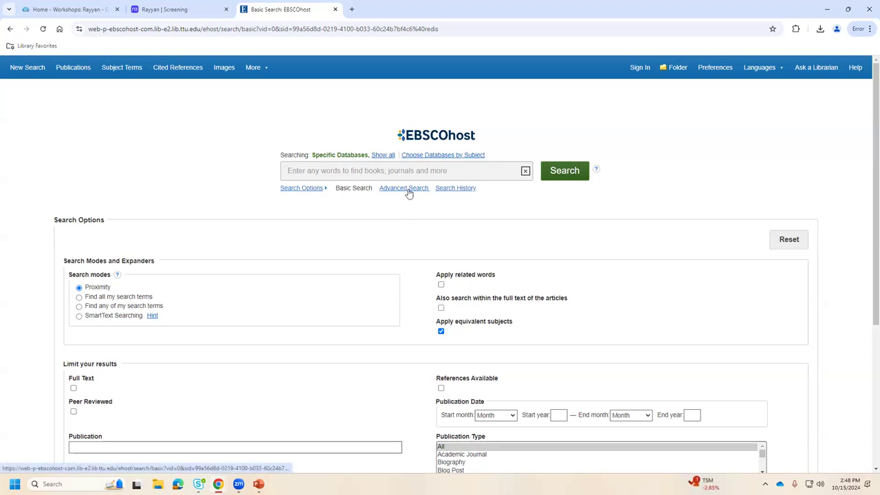
{"action": "left_click", "coordinate": [407, 191]}
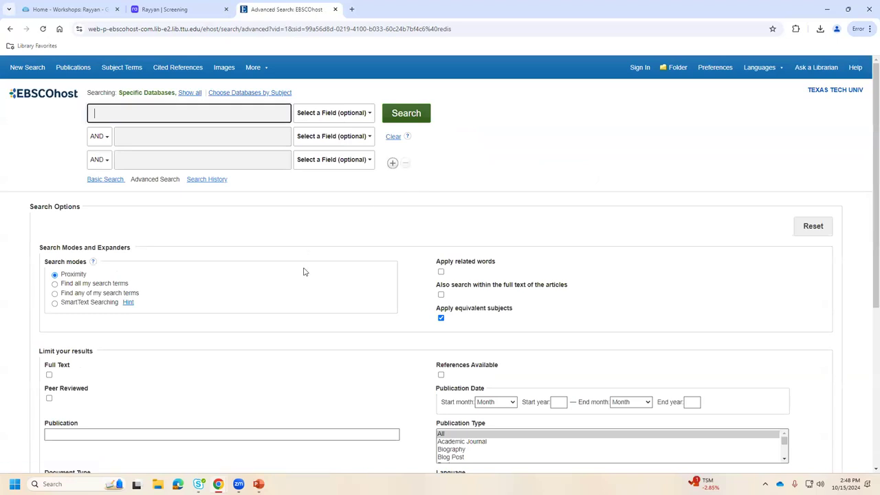
{"action": "scroll", "coordinate": [280, 290], "scroll_direction": "down", "scroll_amount": 1}
{"action": "left_click", "coordinate": [48, 355]}
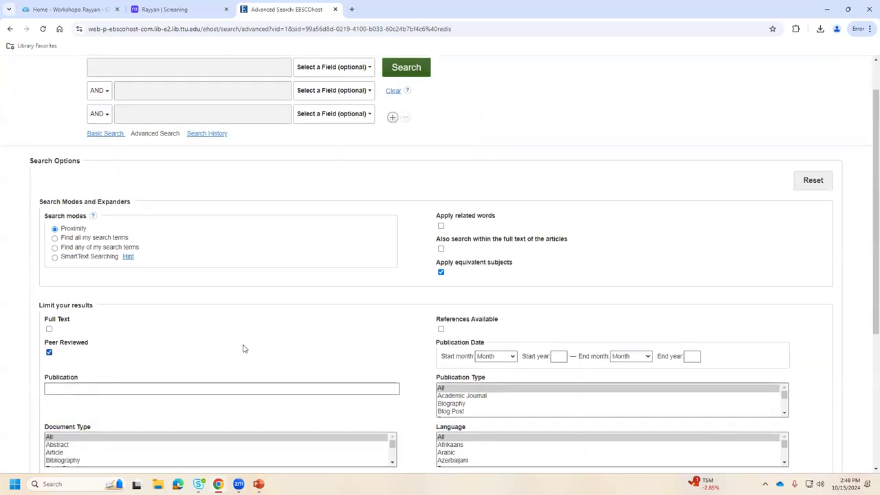
{"action": "scroll", "coordinate": [279, 345], "scroll_direction": "up", "scroll_amount": 1}
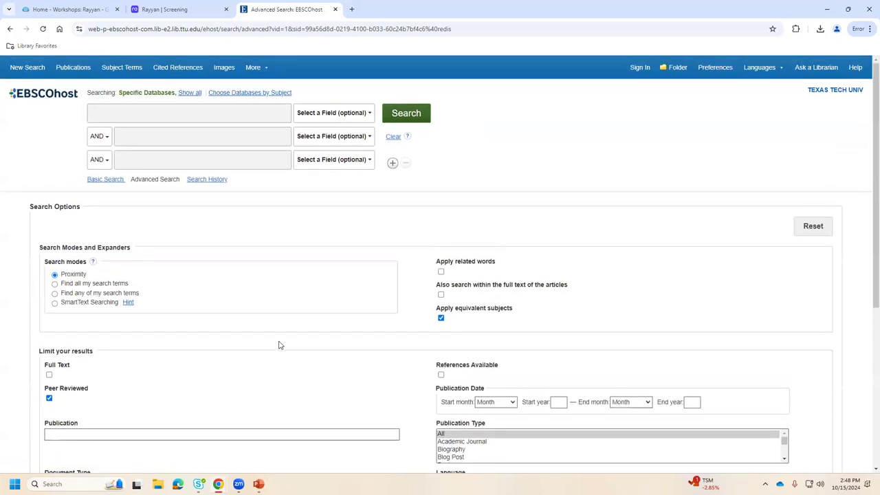
Enter 'children' and 'motor skills' as the first two search terms.
{"action": "left_click", "coordinate": [127, 110]}
{"action": "type", "text": "children"}
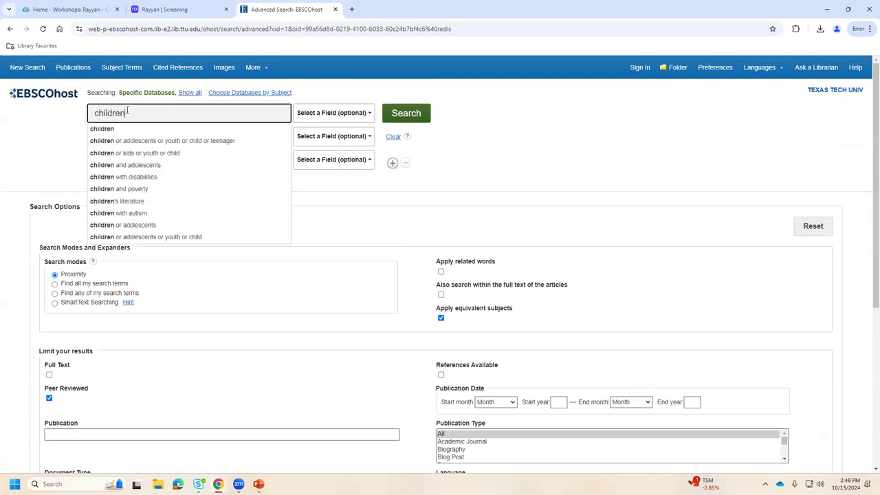
{"action": "left_click", "coordinate": [55, 154]}
{"action": "left_click", "coordinate": [140, 134]}
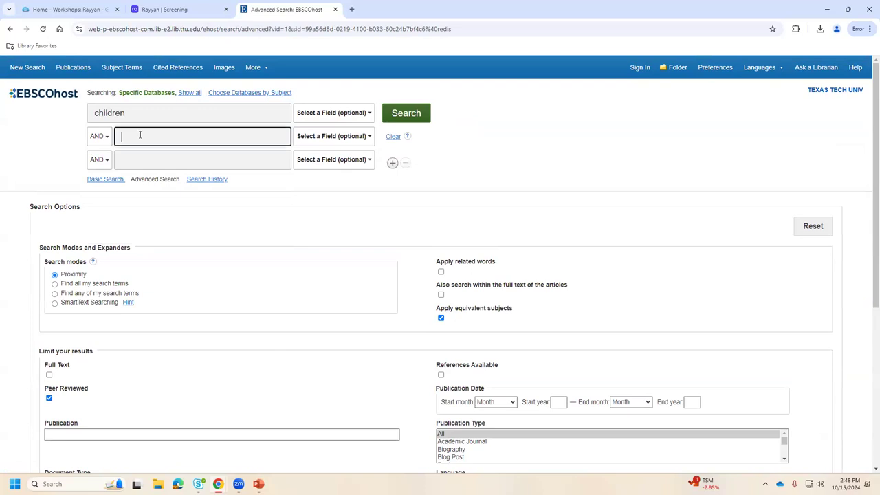
{"action": "type", "text": "motor skills"}
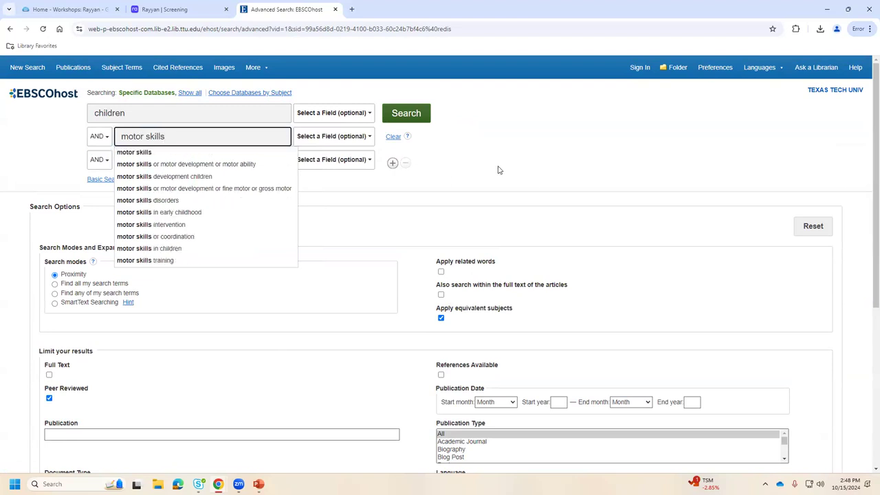
Run the children AND motor skills search and limit publication dates to 2020–2025.
{"action": "left_click", "coordinate": [415, 117]}
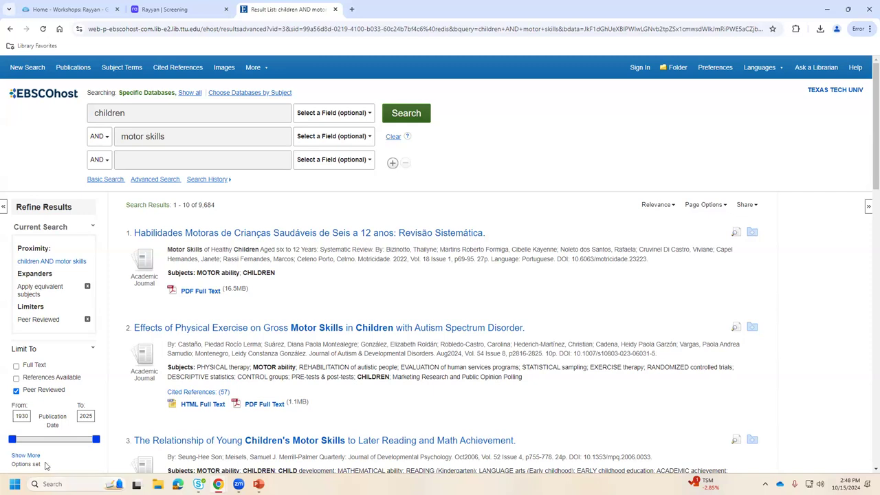
{"action": "left_click_drag", "start_coordinate": [12, 443], "coordinate": [92, 444]}
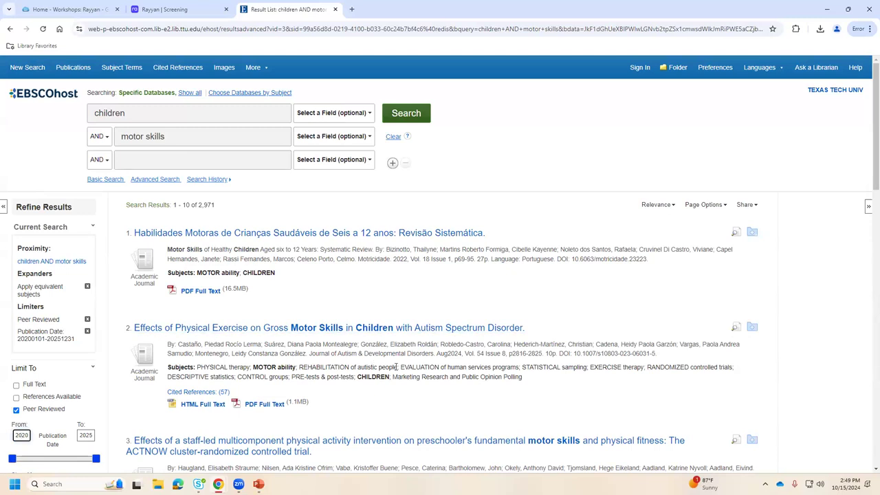
Add 'learning' as a third AND search term and rerun the search.
{"action": "left_click", "coordinate": [130, 161]}
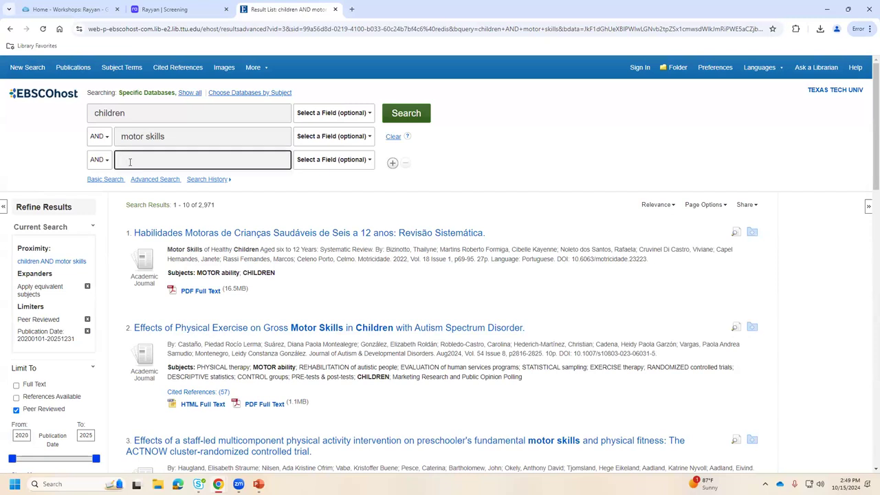
{"action": "type", "text": "learning"}
{"action": "key", "text": "Return"}
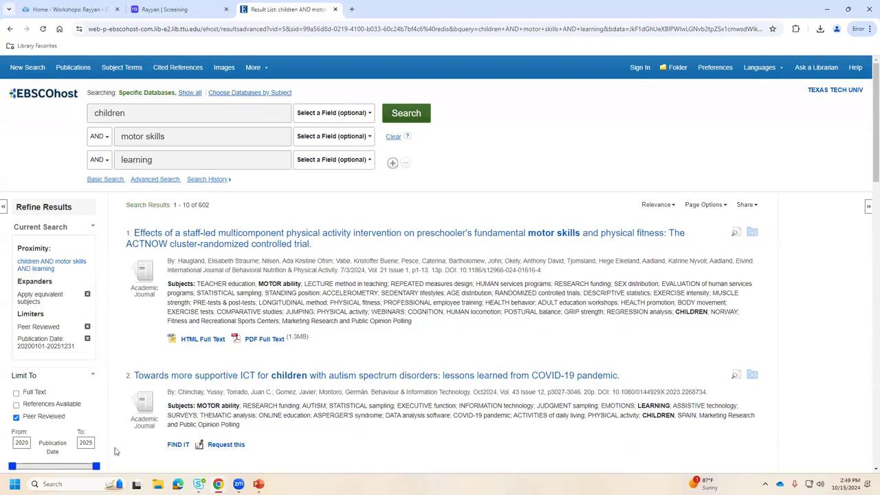
Narrow publication dates to 2022–2025, leaving 371 results, and bring up the Share options.
{"action": "left_click_drag", "start_coordinate": [11, 466], "coordinate": [29, 467]}
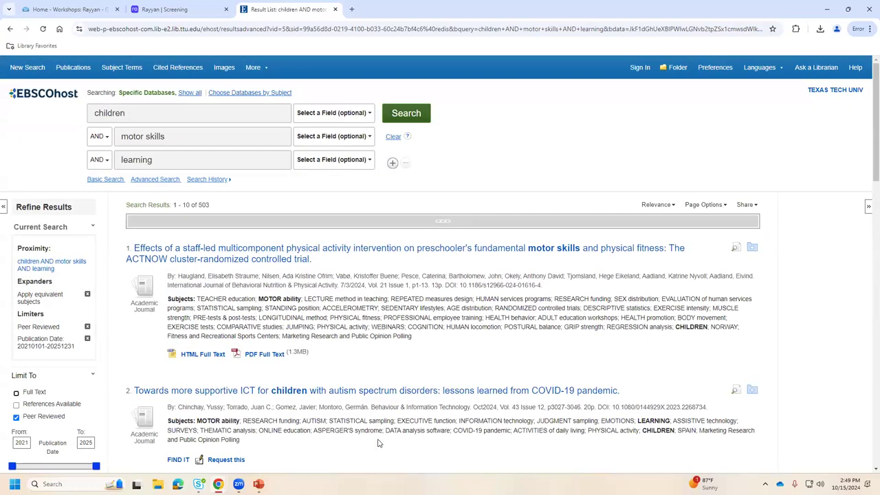
{"action": "left_click_drag", "start_coordinate": [12, 467], "coordinate": [34, 468]}
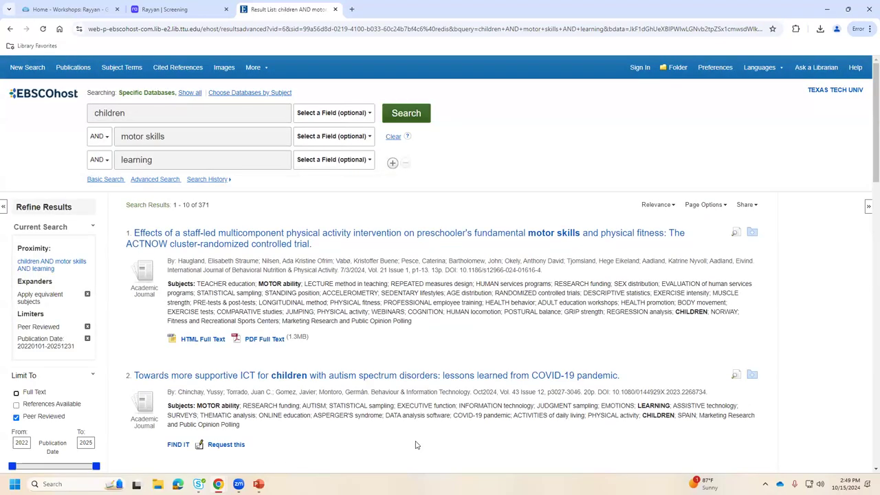
{"action": "left_click", "coordinate": [747, 205]}
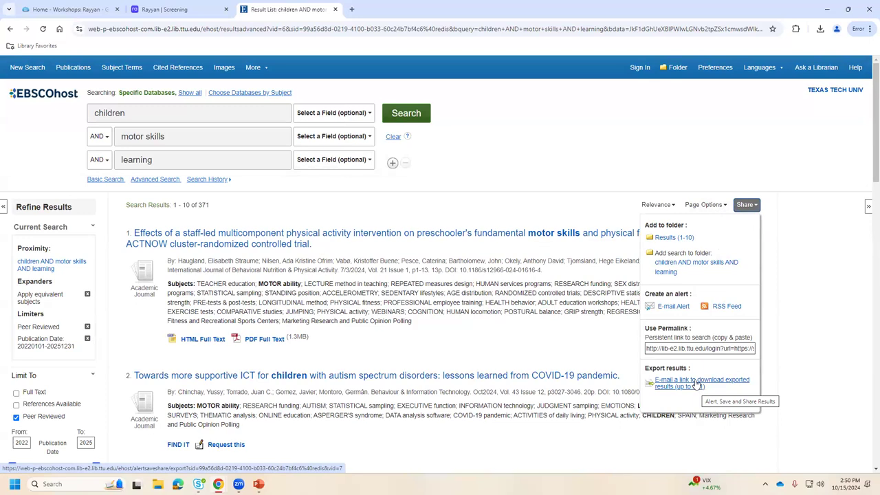
E-mail the XML export download link to the user's university address, then return to the results.
{"action": "left_click", "coordinate": [697, 385]}
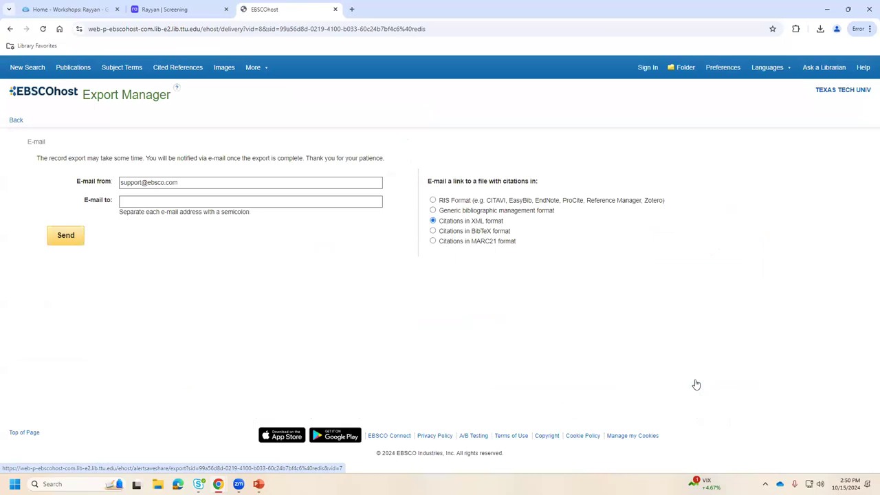
{"action": "left_click", "coordinate": [148, 200]}
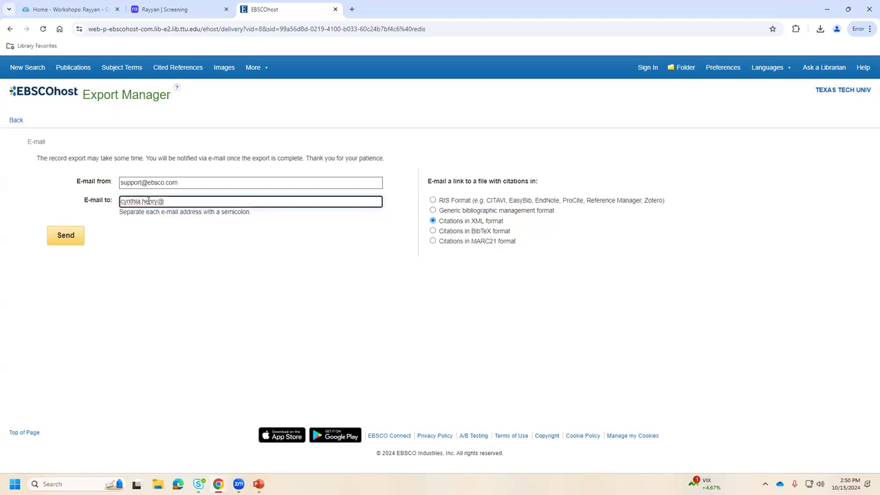
{"action": "left_click", "coordinate": [67, 238]}
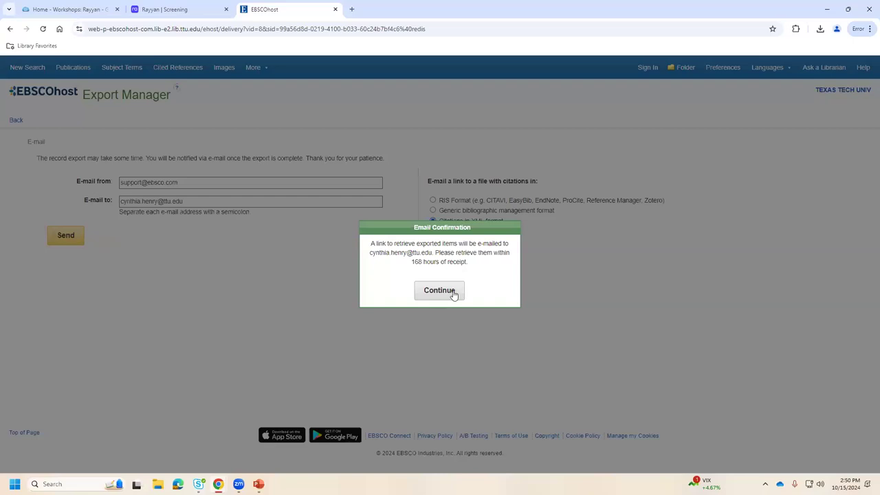
{"action": "left_click", "coordinate": [439, 290]}
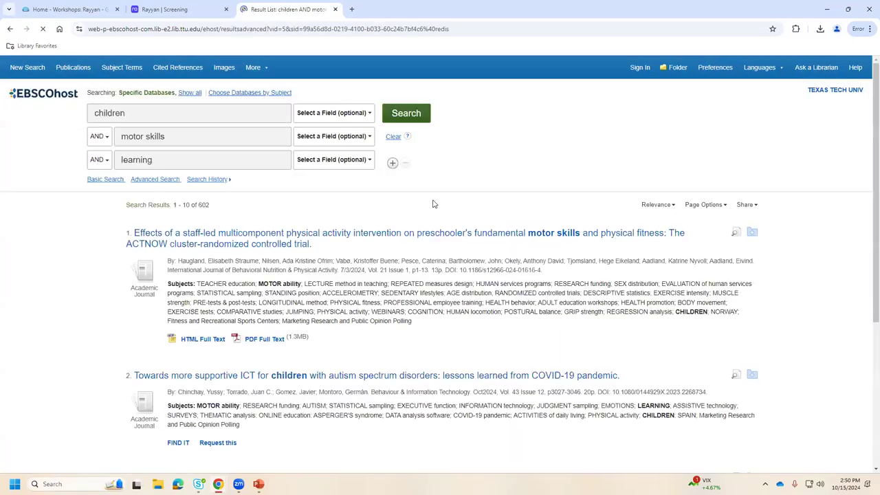
Open the EBSCOhost e-mail export page for the results and choose RIS format.
{"action": "left_click", "coordinate": [747, 204]}
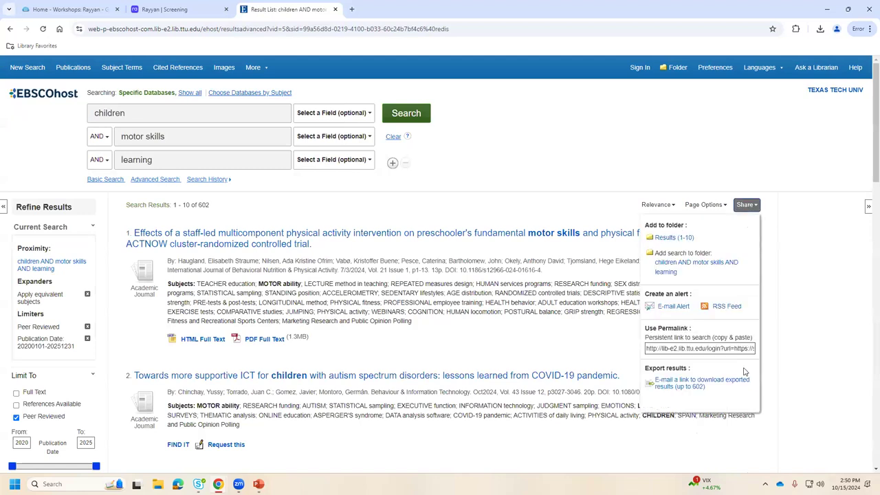
{"action": "left_click", "coordinate": [693, 387]}
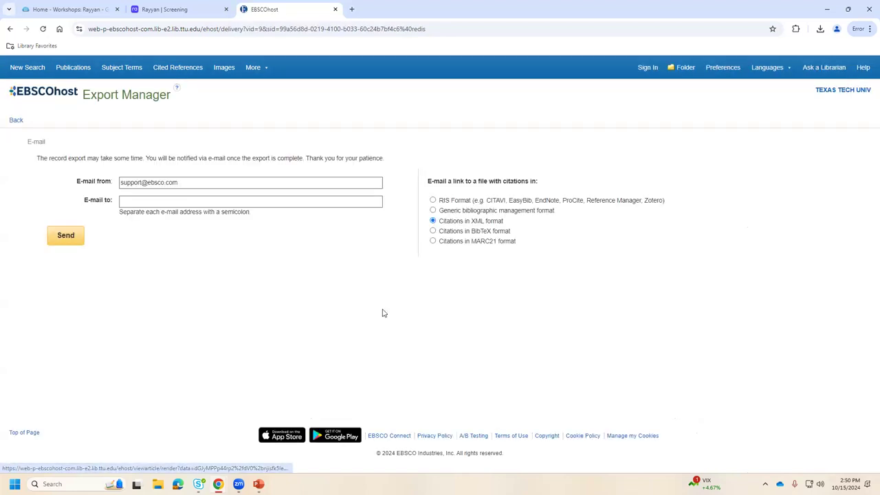
{"action": "left_click", "coordinate": [234, 202]}
{"action": "left_click", "coordinate": [433, 200]}
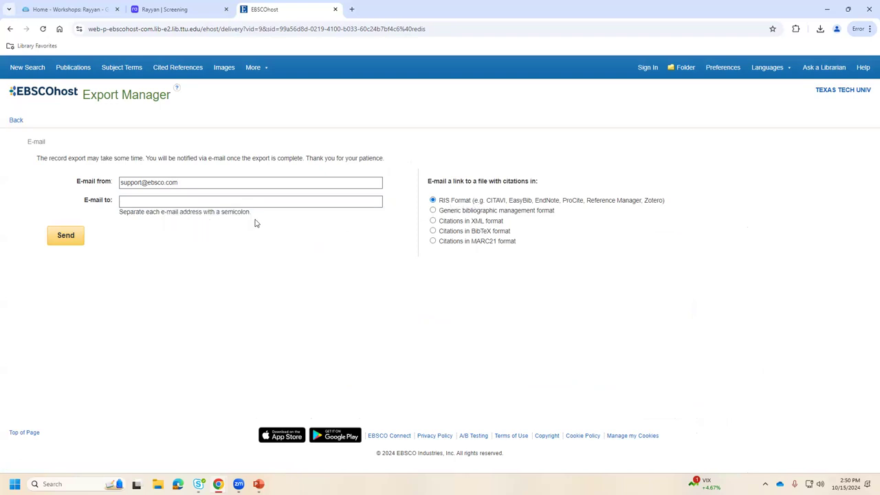
Fill in the saved recipient e-mail address, send the RIS download link, and return to the results.
{"action": "left_click", "coordinate": [143, 201]}
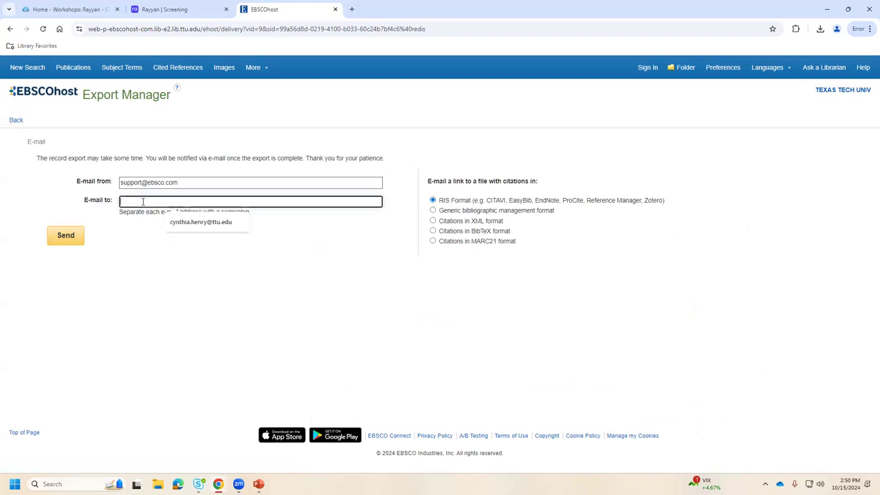
{"action": "left_click", "coordinate": [196, 221]}
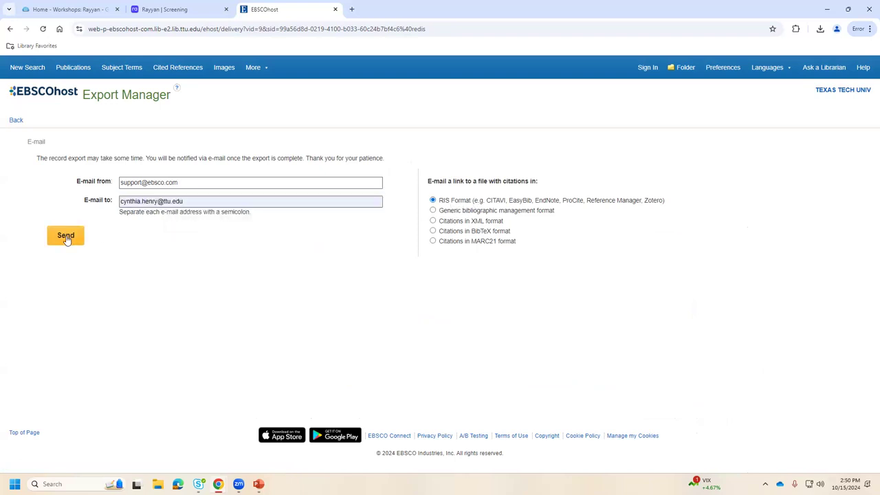
{"action": "left_click", "coordinate": [65, 237]}
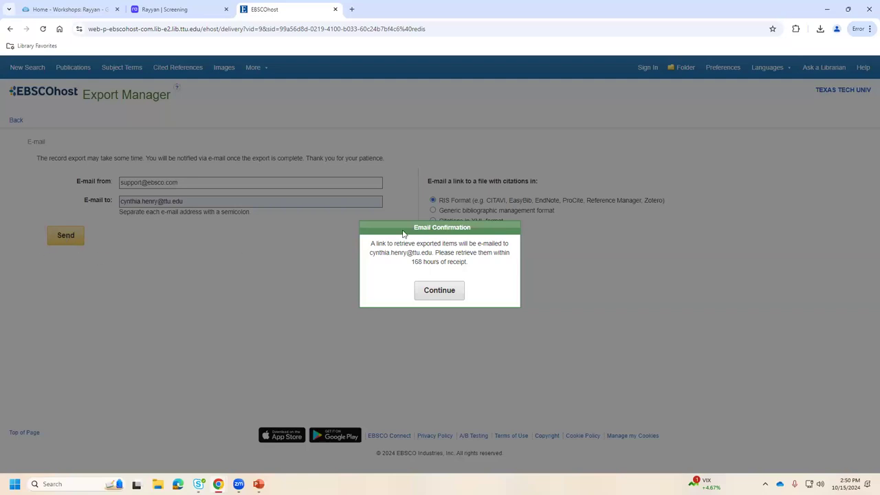
{"action": "left_click", "coordinate": [439, 290]}
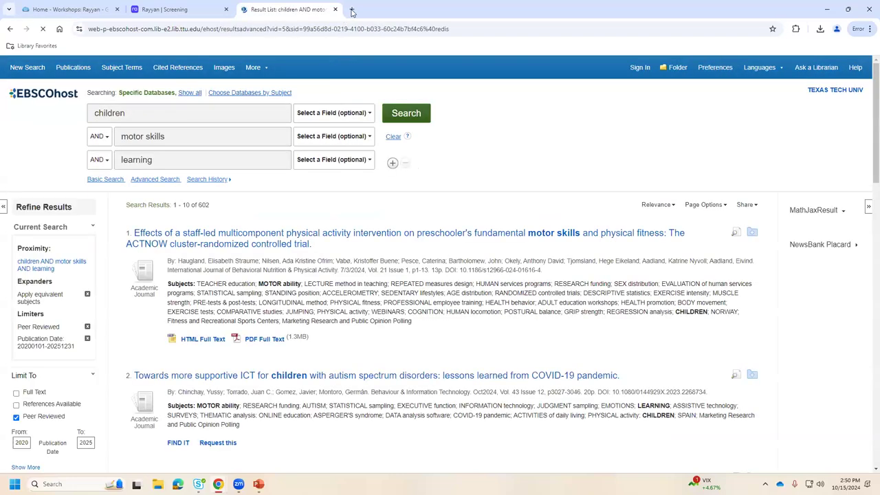
{"action": "left_click", "coordinate": [351, 10]}
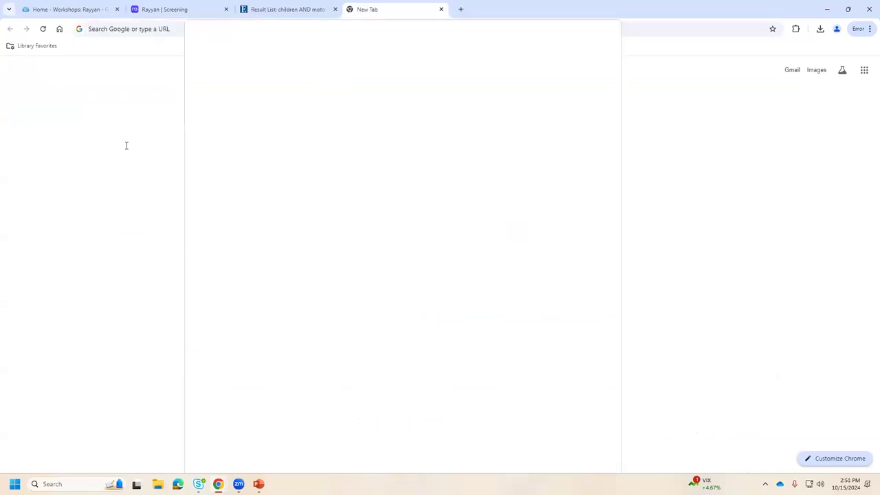
{"action": "key", "text": "ctrl+w"}
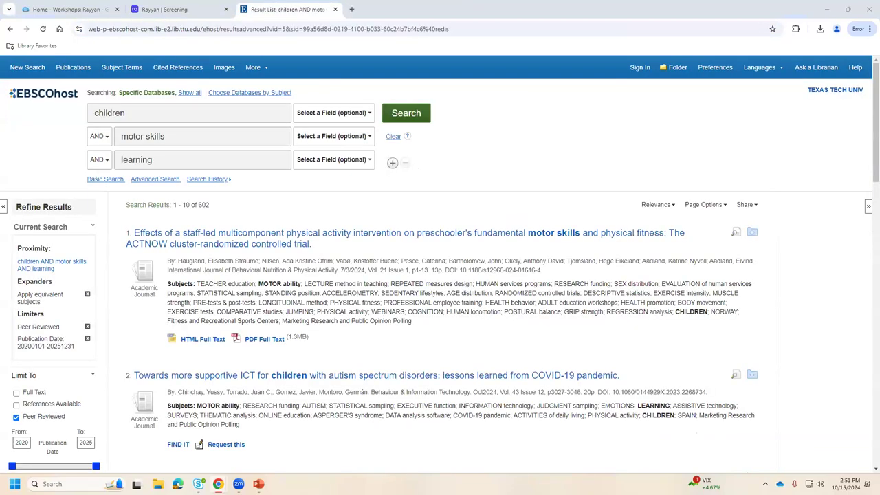
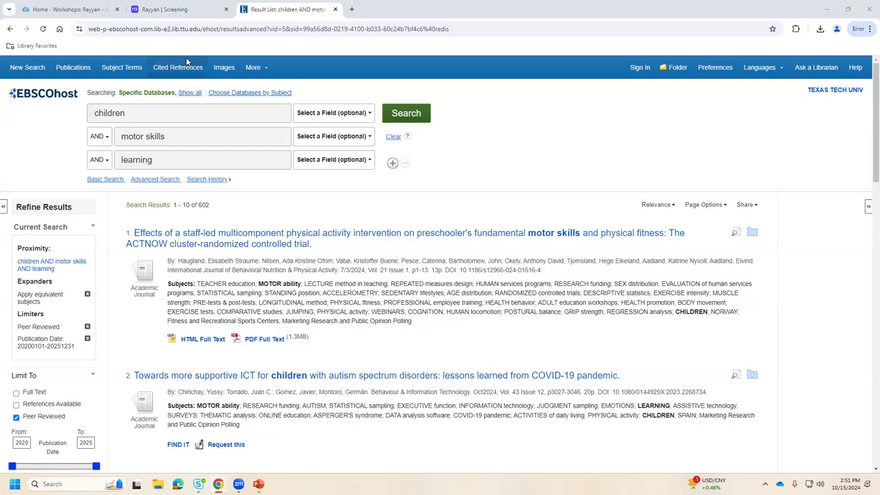
Return to the motor skills feb 2024 screening page and open the sidebar listing active reviews.
{"action": "left_click", "coordinate": [189, 6]}
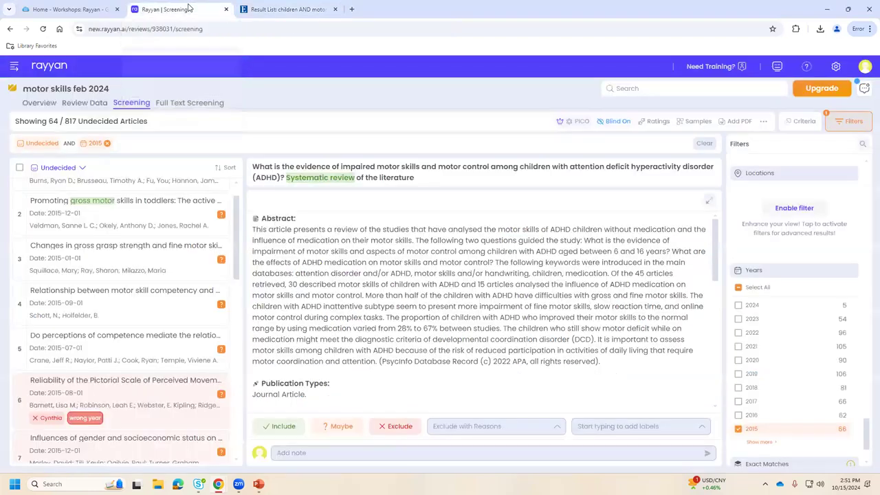
{"action": "left_click", "coordinate": [14, 67]}
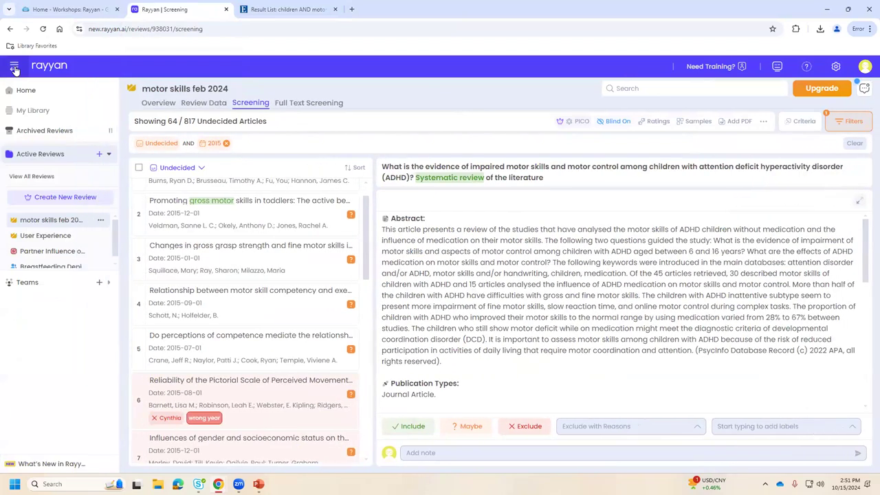
Start a new review titled 'children motor skills', type Systematic Review, domain Not Applicable.
{"action": "left_click", "coordinate": [66, 200]}
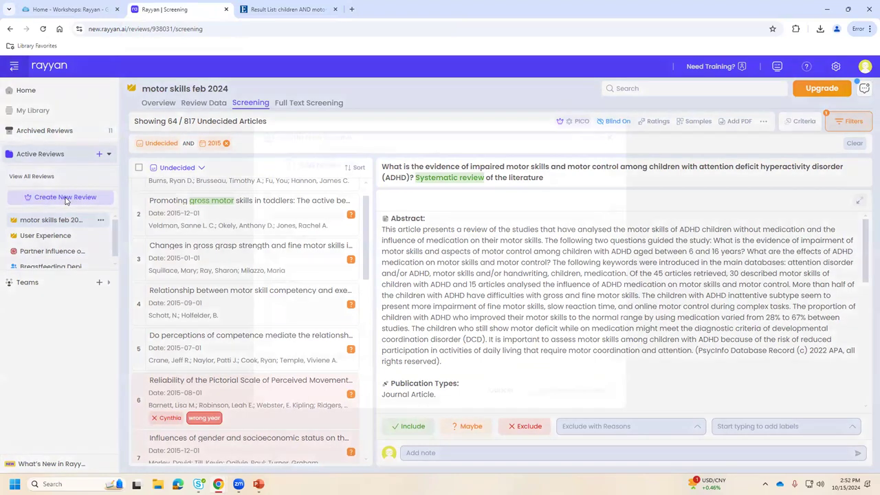
{"action": "left_click", "coordinate": [362, 218]}
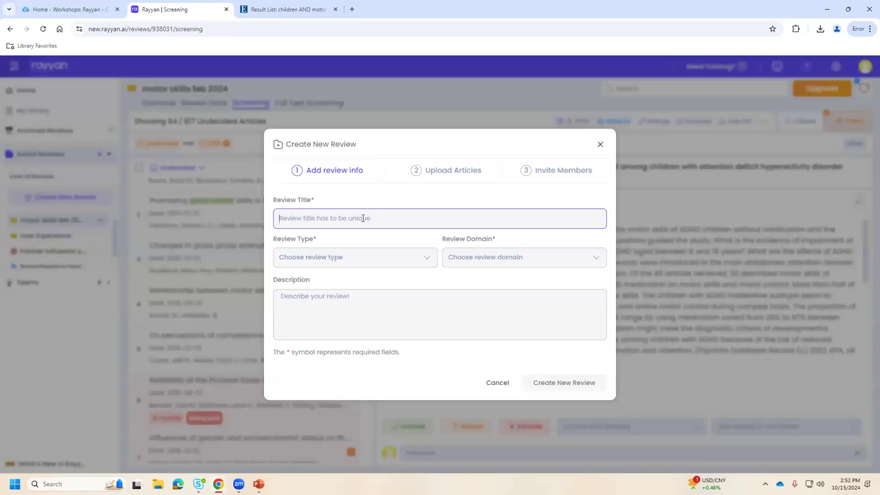
{"action": "type", "text": "chil"}
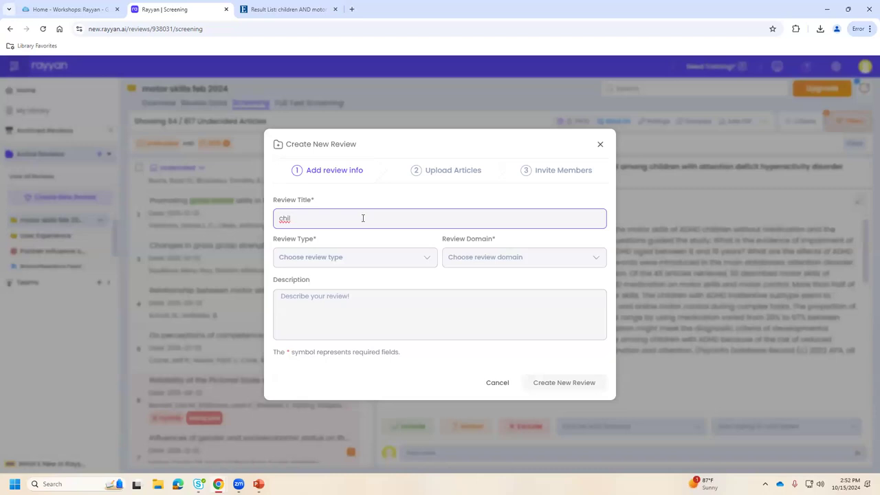
{"action": "type", "text": "dren motor skills"}
{"action": "left_click", "coordinate": [359, 255]}
{"action": "scroll", "coordinate": [360, 295], "scroll_direction": "down", "scroll_amount": 1}
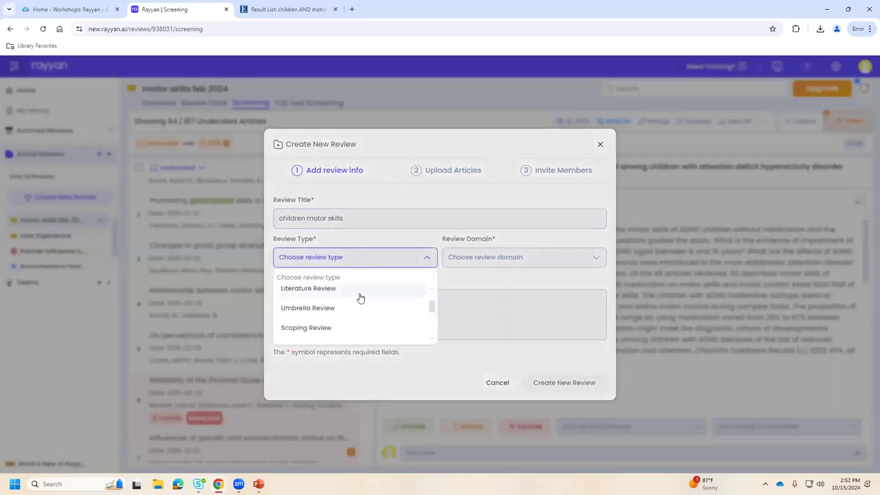
{"action": "scroll", "coordinate": [351, 321], "scroll_direction": "up", "scroll_amount": 1}
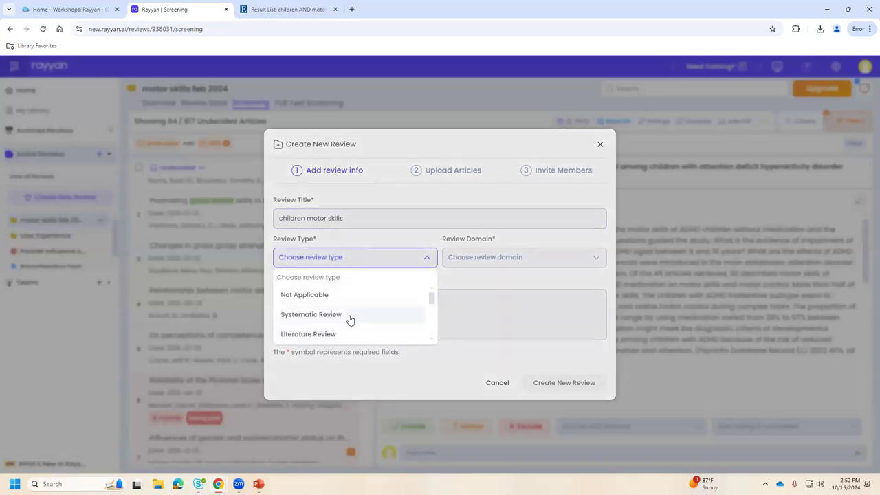
{"action": "left_click", "coordinate": [349, 315]}
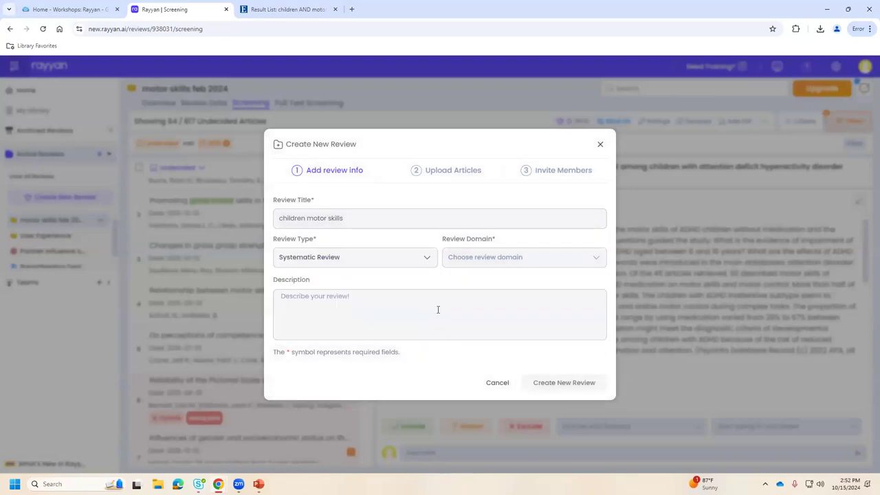
{"action": "left_click", "coordinate": [502, 257]}
{"action": "scroll", "coordinate": [519, 332], "scroll_direction": "down", "scroll_amount": 3}
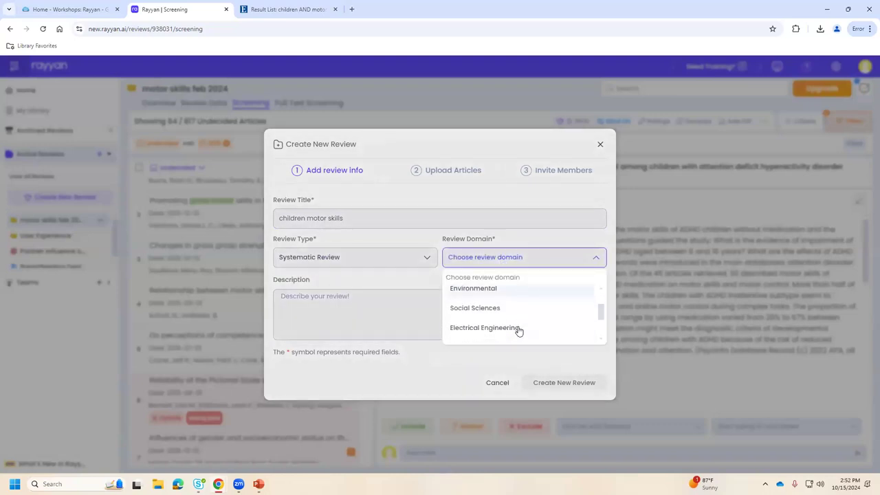
{"action": "scroll", "coordinate": [487, 304], "scroll_direction": "up", "scroll_amount": 3}
{"action": "left_click", "coordinate": [488, 295]}
Enter the description 'motor skills review', correcting the typo, and create the review.
{"action": "left_click", "coordinate": [359, 309]}
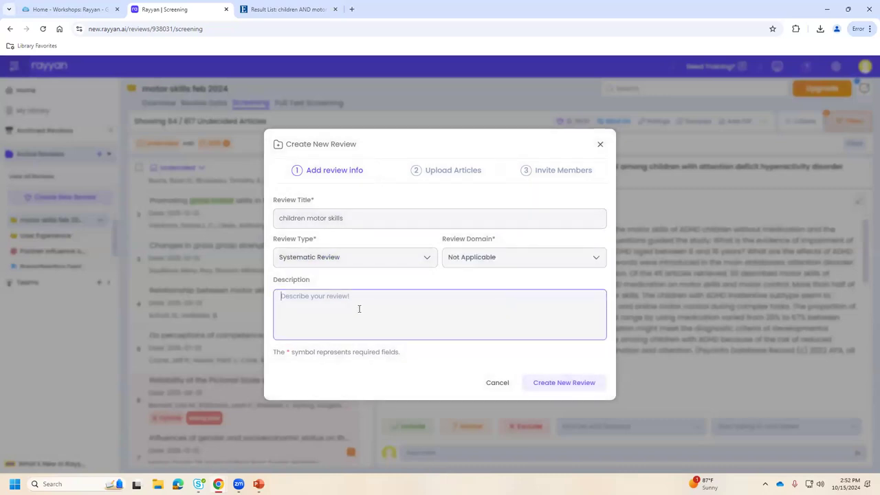
{"action": "type", "text": "d"}
{"action": "key", "text": "BackSpace"}
{"action": "type", "text": "motor skills revieww"}
{"action": "double_click", "coordinate": [358, 308]}
{"action": "type", "text": "review"}
{"action": "left_click", "coordinate": [558, 384]}
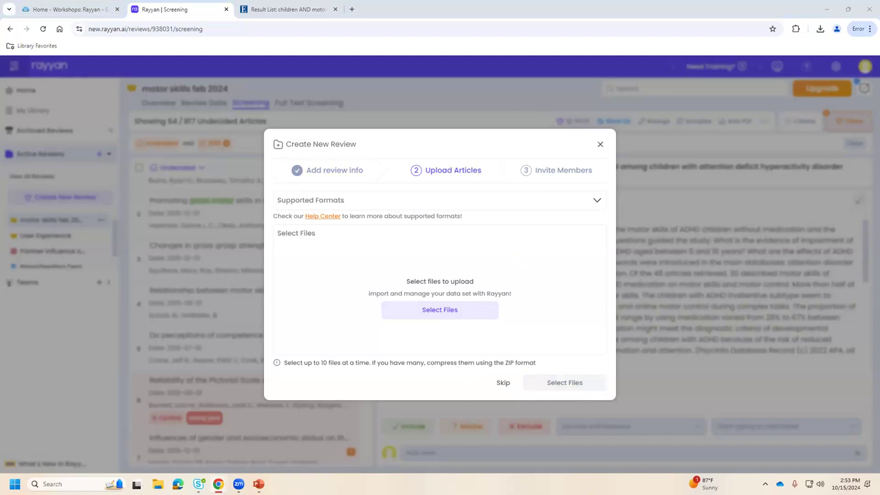
Download the zipped EBSCOhost results from the Record Export email's link.
{"action": "key", "text": "alt+Tab"}
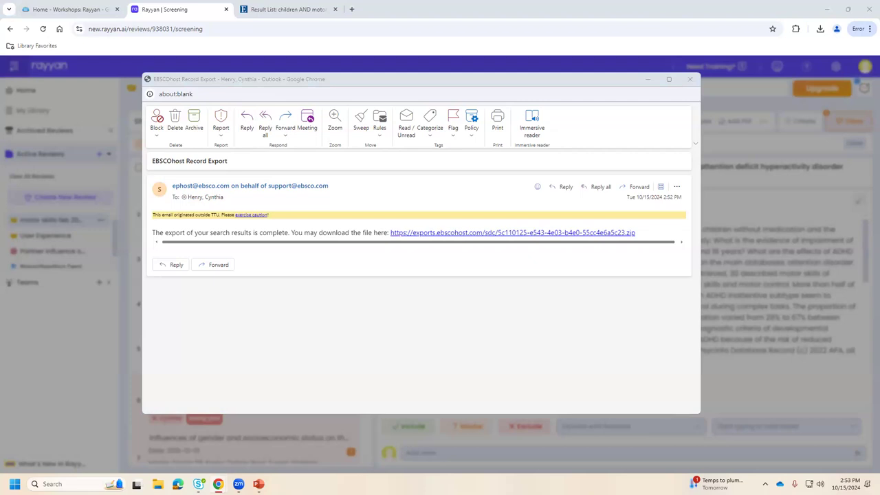
{"action": "left_click", "coordinate": [430, 233]}
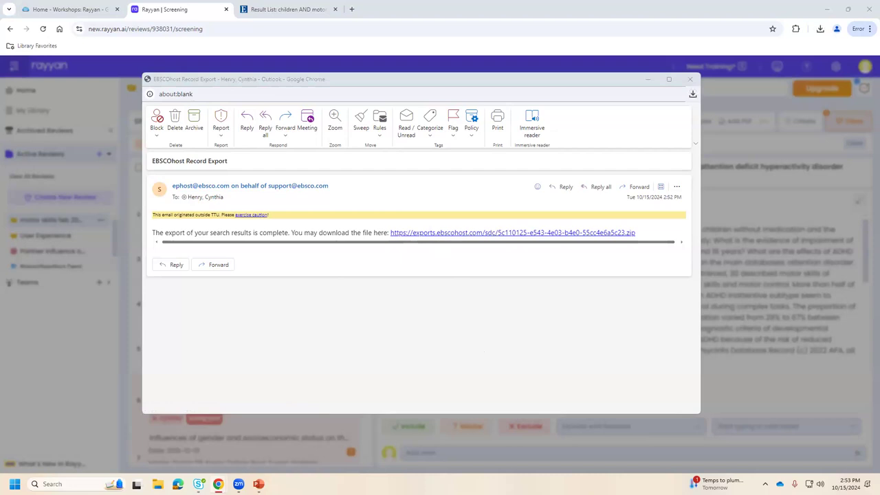
{"action": "left_click_drag", "start_coordinate": [141, 216], "coordinate": [460, 323]}
Extract the downloaded EBSCOhost zip into its own folder in Downloads.
{"action": "left_click", "coordinate": [690, 79]}
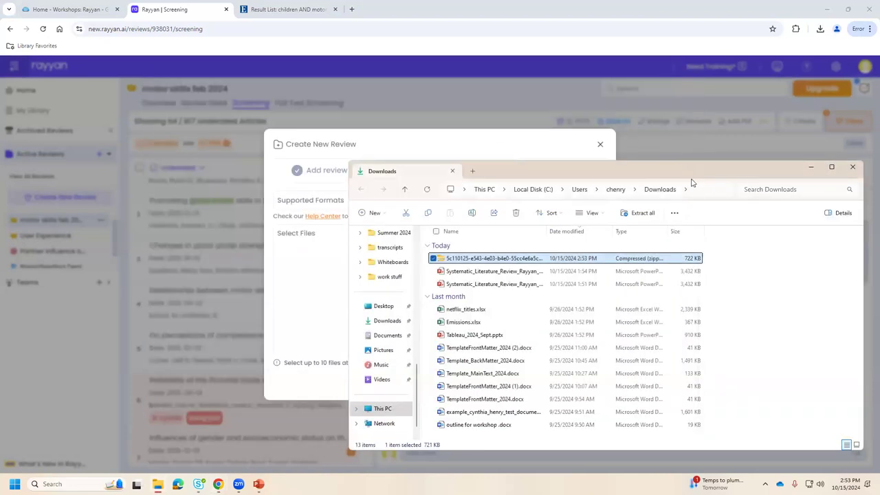
{"action": "left_click_drag", "start_coordinate": [702, 171], "coordinate": [503, 127]}
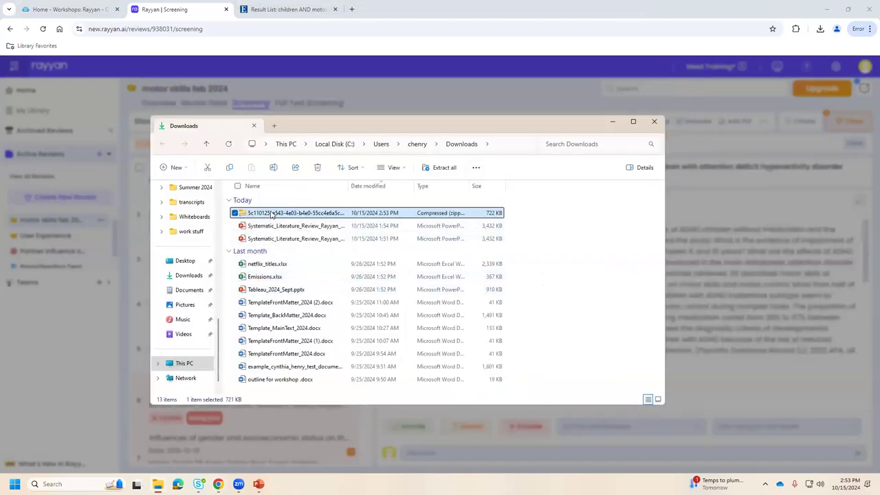
{"action": "right_click", "coordinate": [272, 215]}
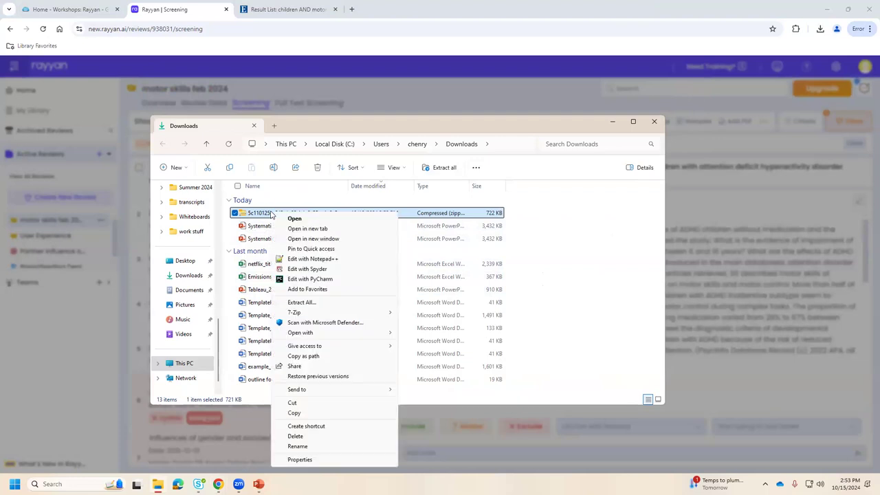
{"action": "left_click", "coordinate": [320, 304]}
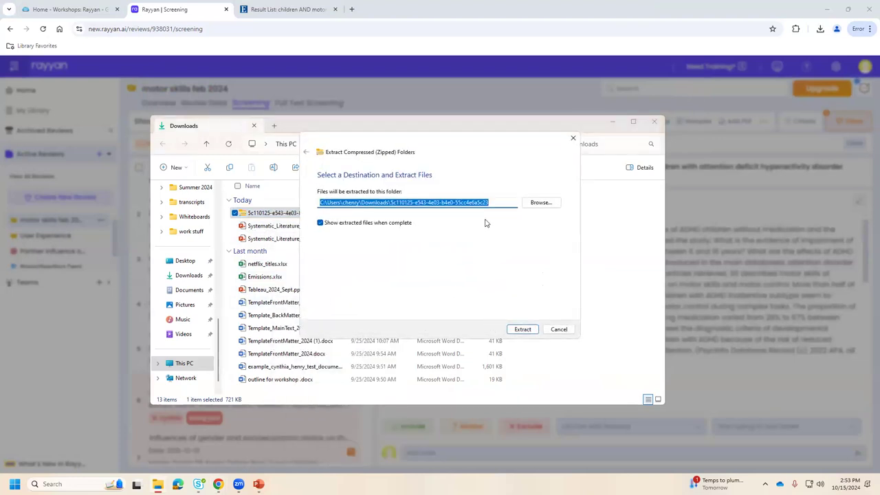
{"action": "left_click", "coordinate": [517, 331]}
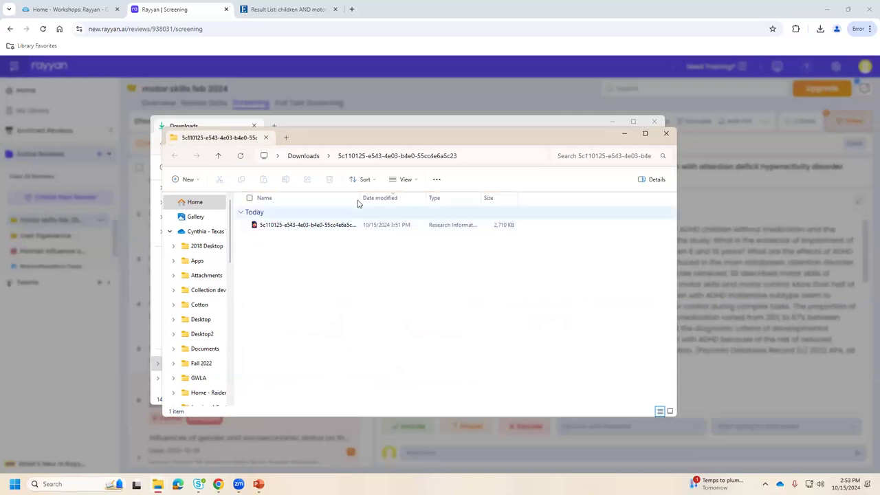
{"action": "left_click_drag", "start_coordinate": [359, 198], "coordinate": [423, 201]}
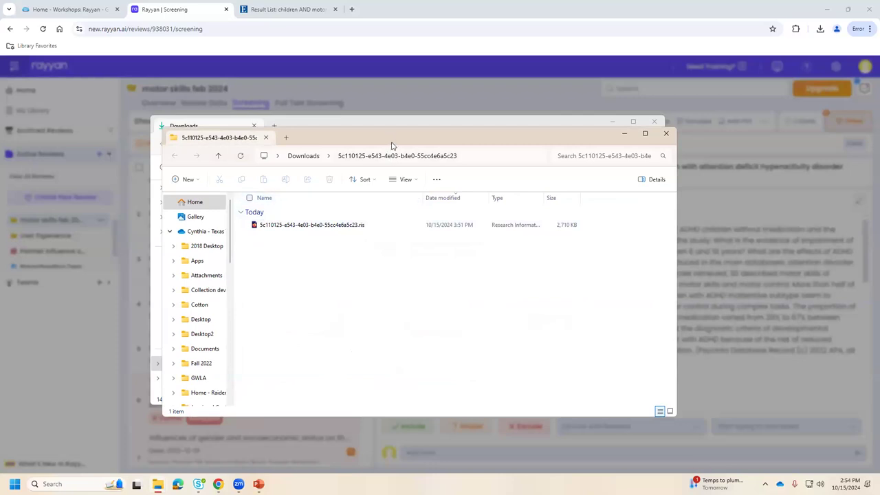
Place the extracted folder beside Rayyan and drag the .ris file into the upload area.
{"action": "left_click_drag", "start_coordinate": [392, 145], "coordinate": [434, 241]}
{"action": "left_click", "coordinate": [654, 122]}
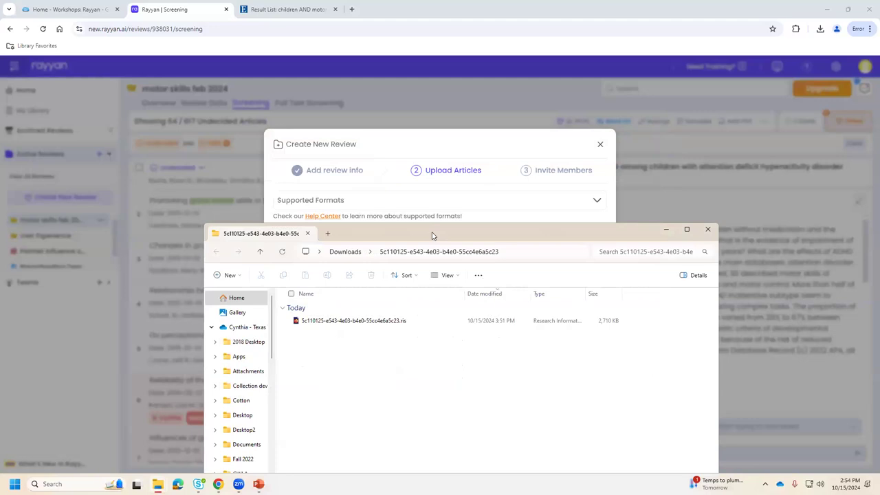
{"action": "left_click_drag", "start_coordinate": [432, 236], "coordinate": [803, 125]}
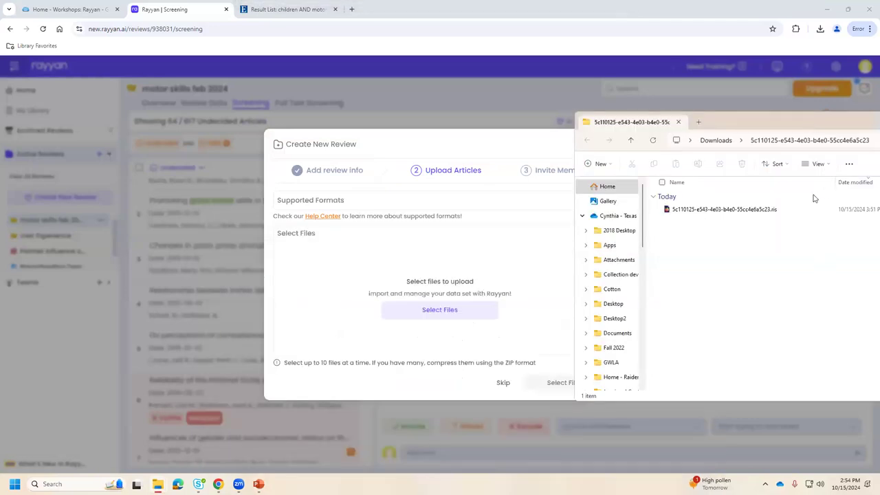
{"action": "left_click", "coordinate": [754, 210]}
{"action": "left_click_drag", "start_coordinate": [754, 210], "coordinate": [443, 308]}
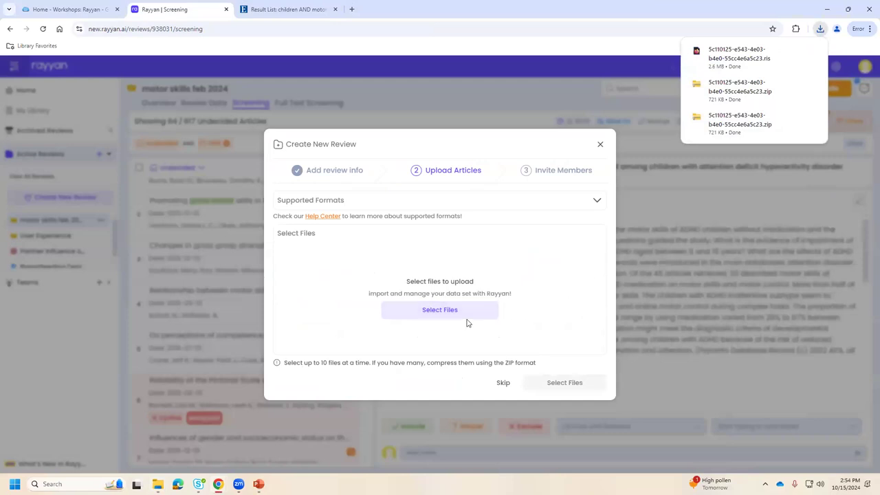
Upload the extracted .ris reference file to the review and advance to Invite Members.
{"action": "left_click", "coordinate": [435, 311]}
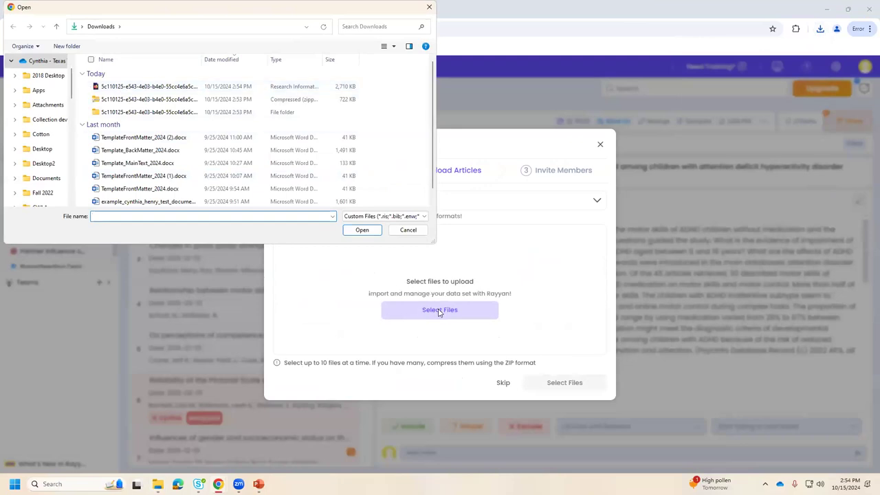
{"action": "left_click", "coordinate": [124, 87]}
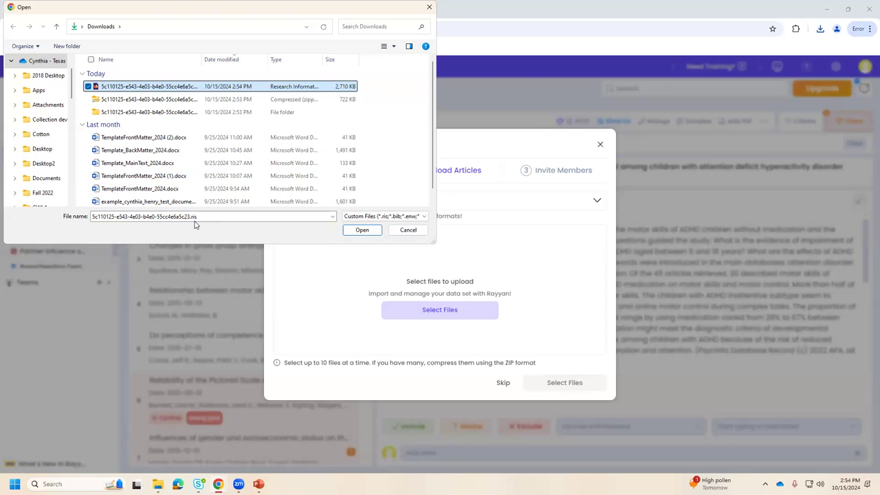
{"action": "left_click", "coordinate": [362, 230]}
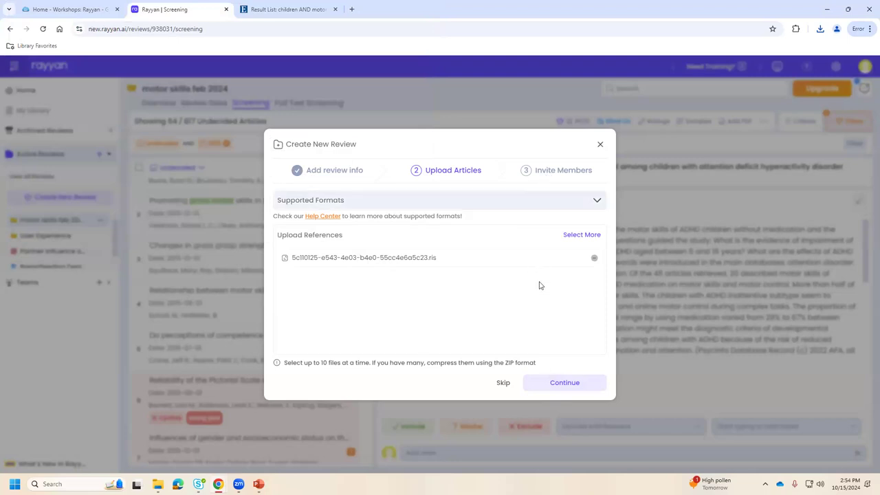
{"action": "left_click", "coordinate": [564, 385]}
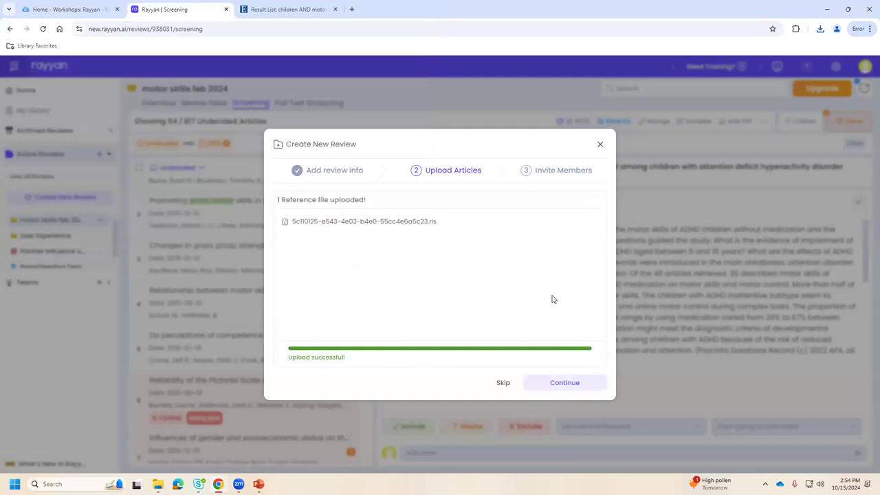
{"action": "left_click", "coordinate": [561, 386]}
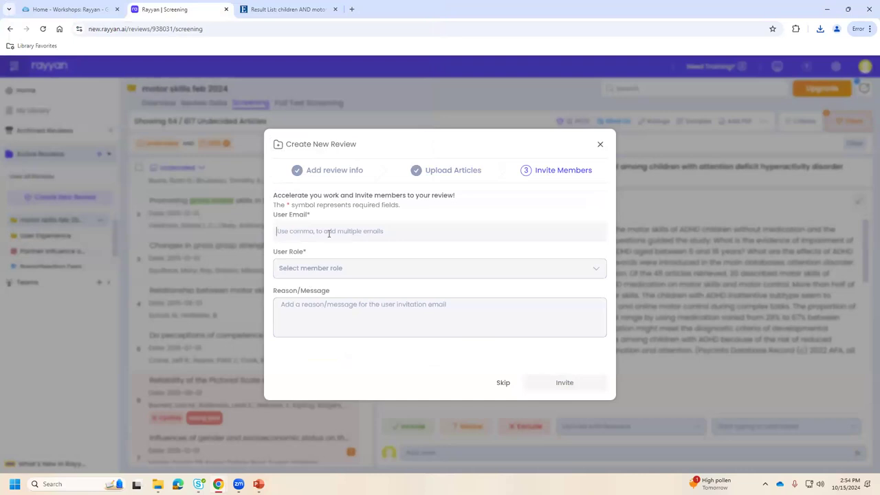
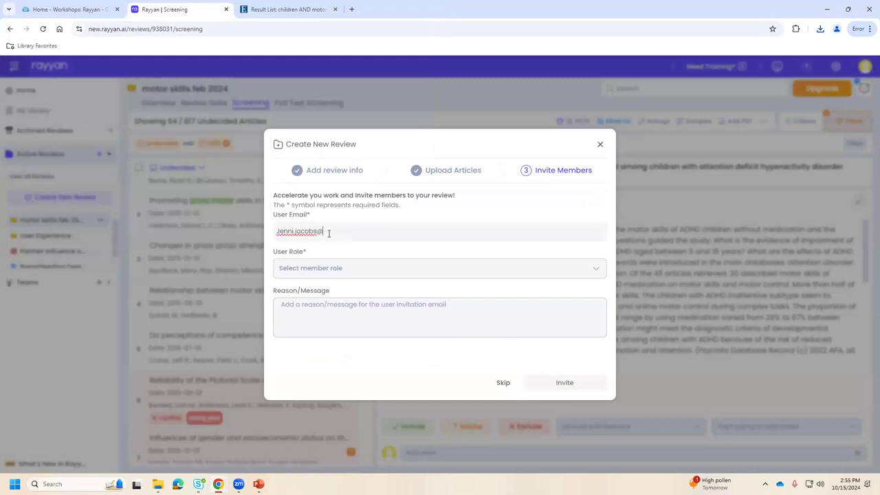
Invite the colleague by their e-mail address with the Collaborator role.
{"action": "left_click", "coordinate": [323, 270]}
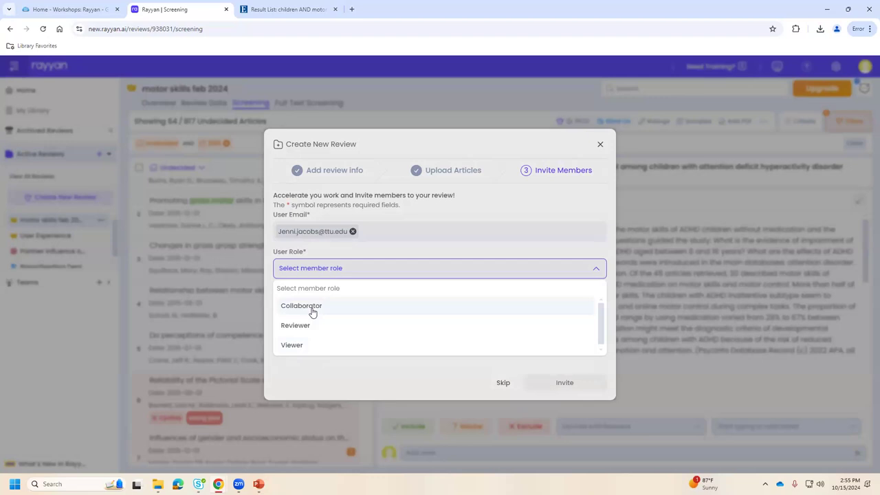
{"action": "left_click", "coordinate": [311, 309]}
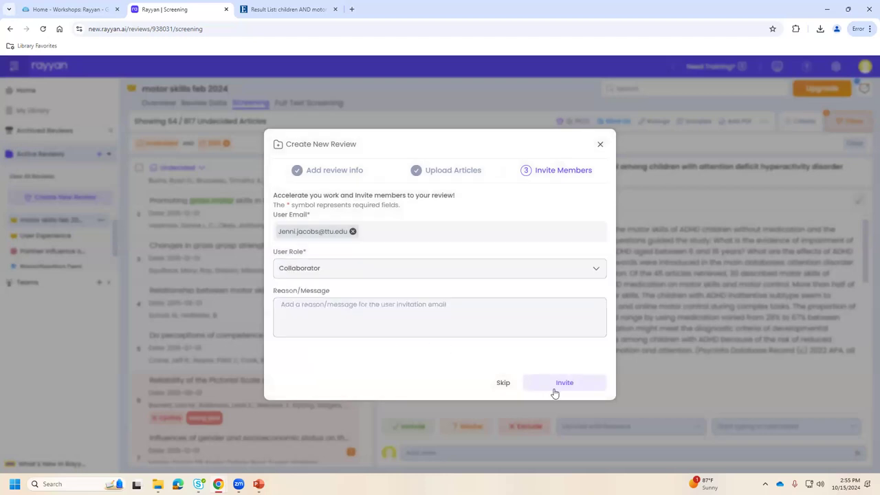
{"action": "left_click", "coordinate": [302, 311]}
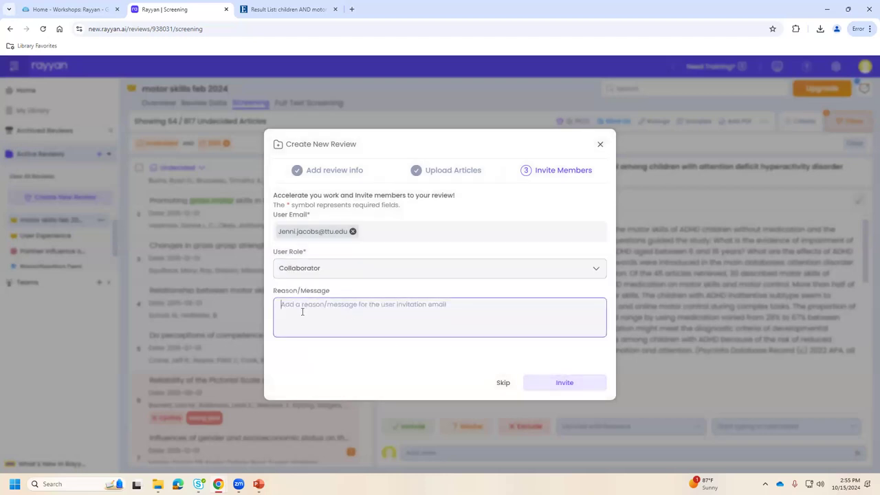
{"action": "left_click", "coordinate": [563, 383]}
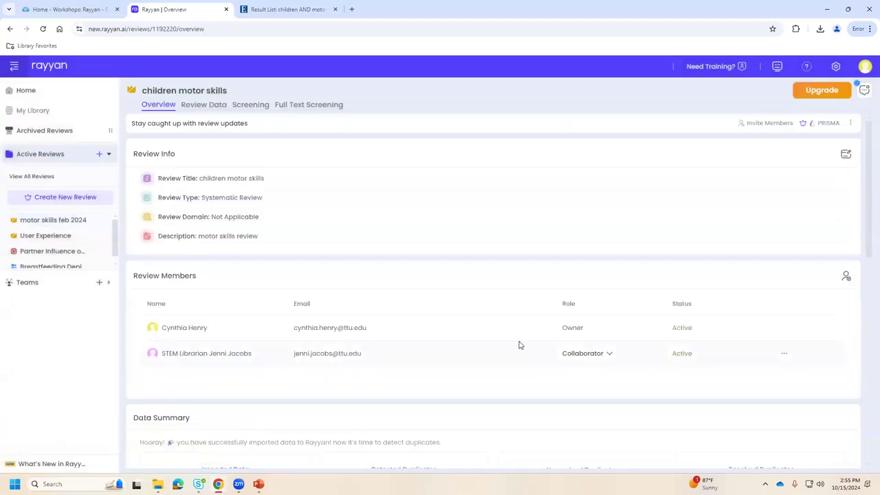
Keep the Collaborator role unchanged and view the 602 imported references under Review Data.
{"action": "left_click", "coordinate": [609, 354]}
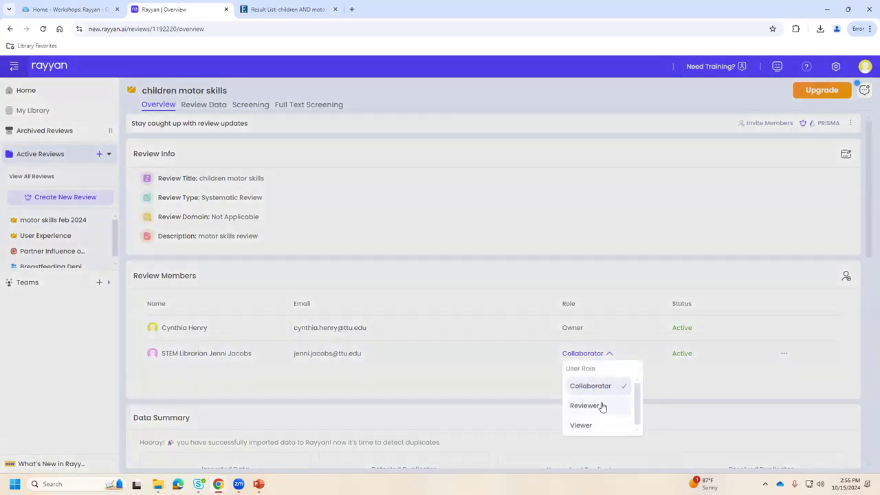
{"action": "left_click", "coordinate": [516, 372]}
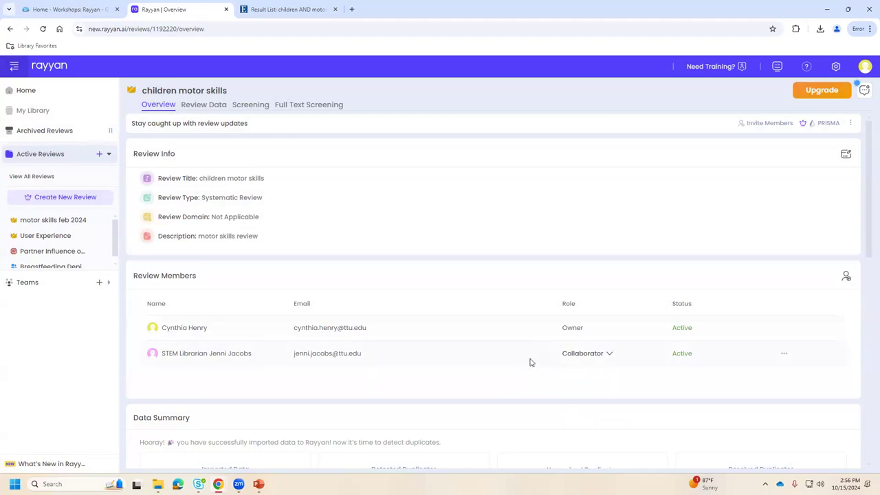
{"action": "left_click", "coordinate": [208, 106]}
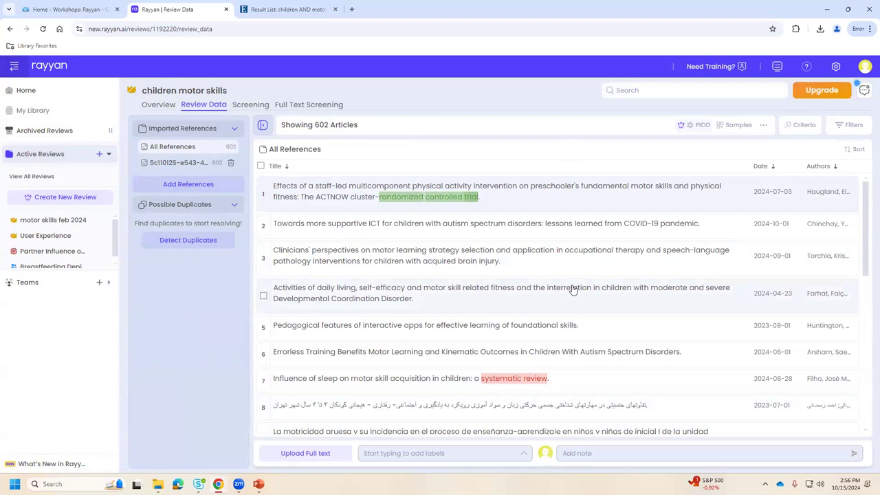
{"action": "left_click", "coordinate": [288, 9]}
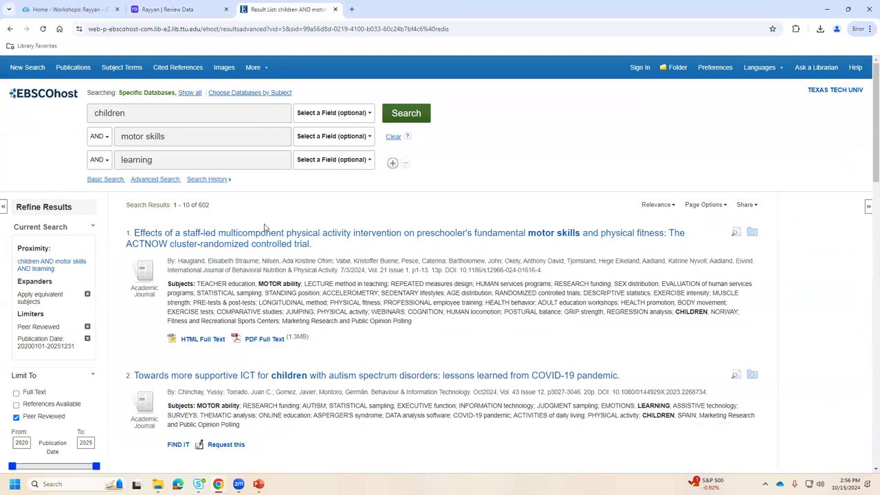
Look over the EBSCOhost Share options for the 602 results, then return to Rayyan.
{"action": "left_click", "coordinate": [745, 204]}
{"action": "left_click", "coordinate": [746, 205]}
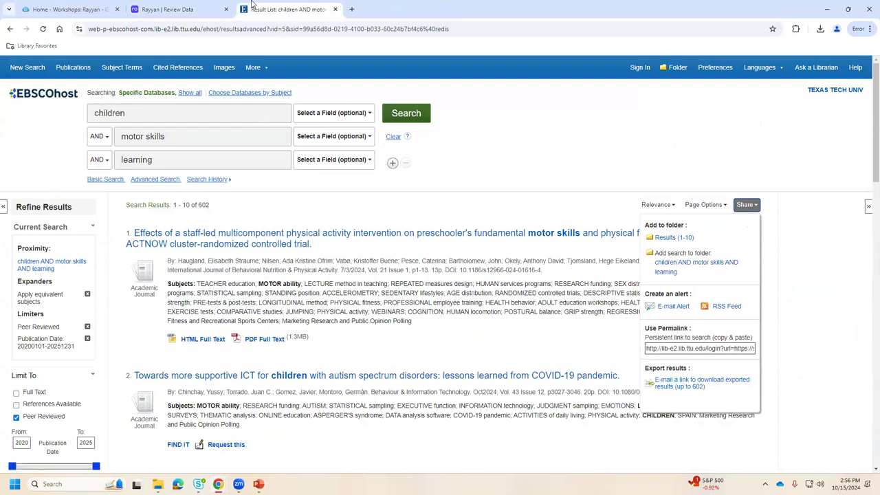
{"action": "left_click", "coordinate": [167, 9]}
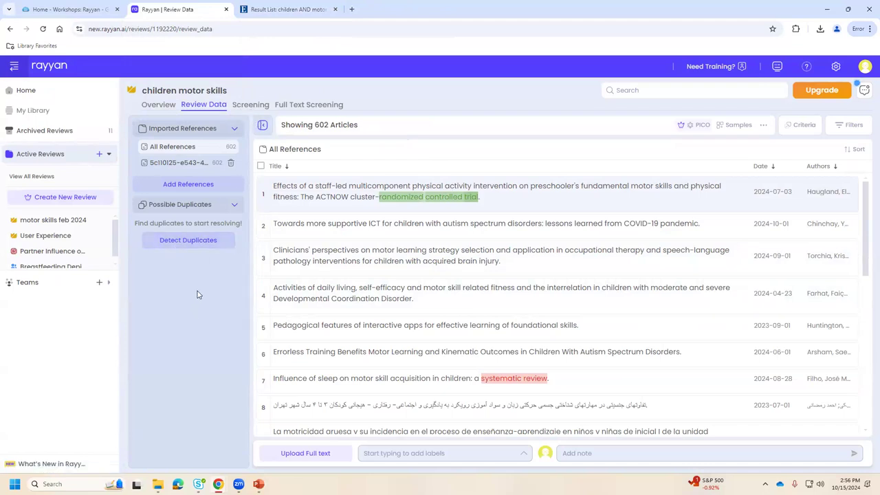
Run Detect Duplicates on the 602 imported references and confirm with Proceed.
{"action": "left_click", "coordinate": [188, 242]}
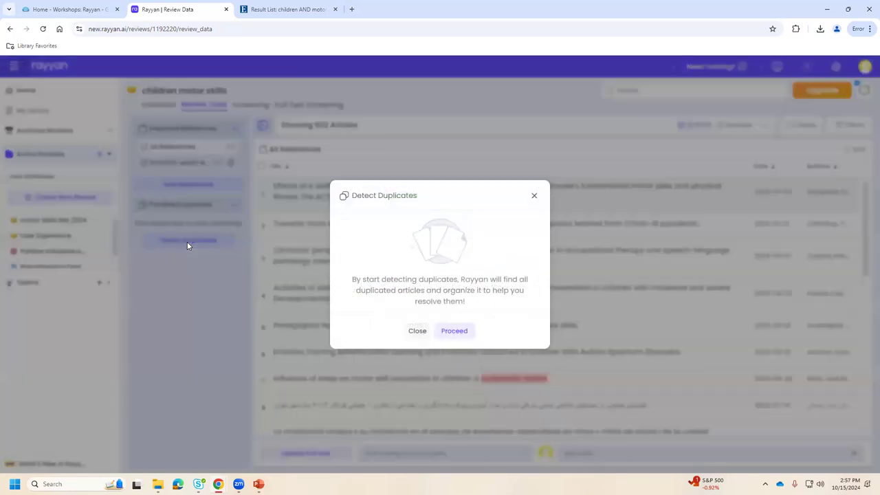
{"action": "left_click", "coordinate": [453, 330]}
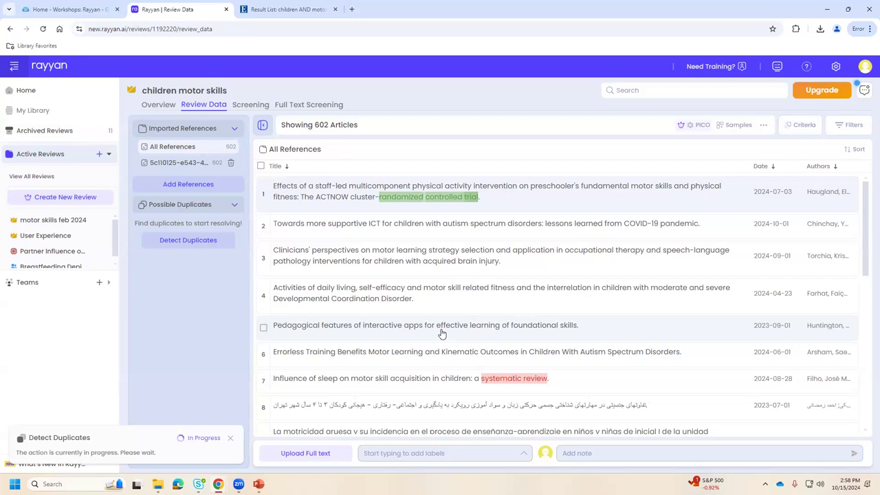
Scroll through the Workshops: Rayyan guide's literature review, PRISMA and video sections and back up.
{"action": "left_click", "coordinate": [69, 9]}
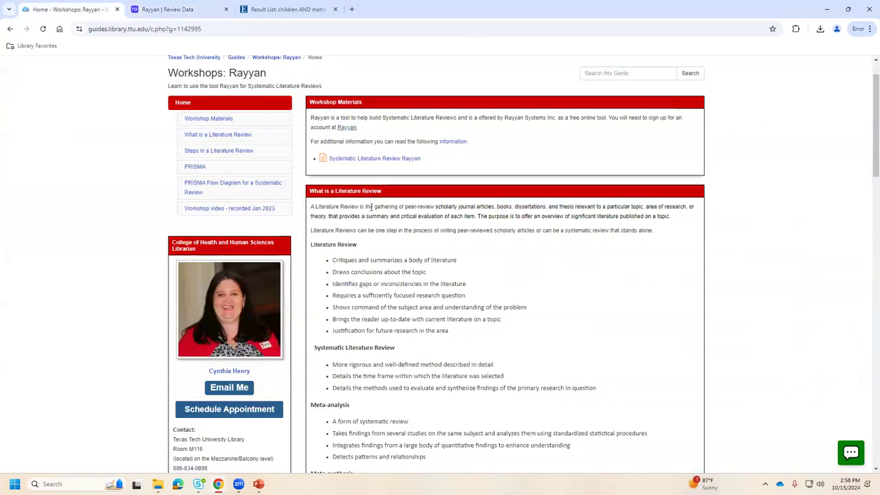
{"action": "scroll", "coordinate": [501, 292], "scroll_direction": "down", "scroll_amount": 5}
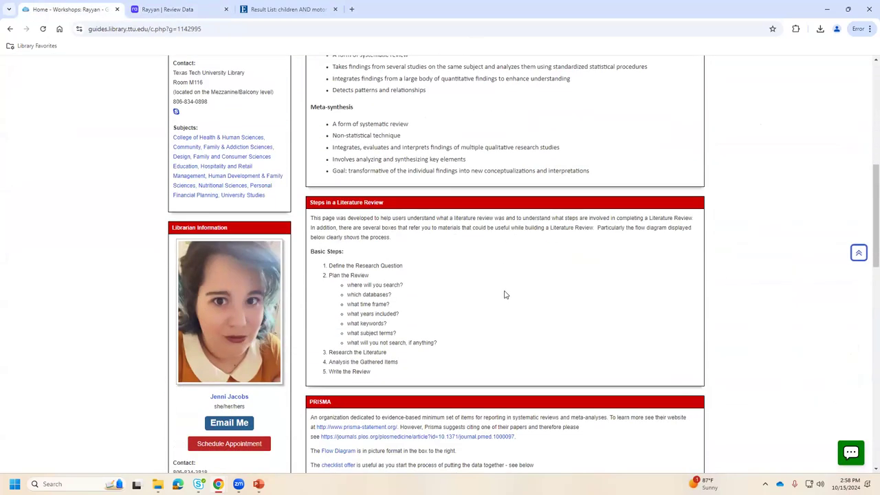
{"action": "scroll", "coordinate": [504, 294], "scroll_direction": "down", "scroll_amount": 12}
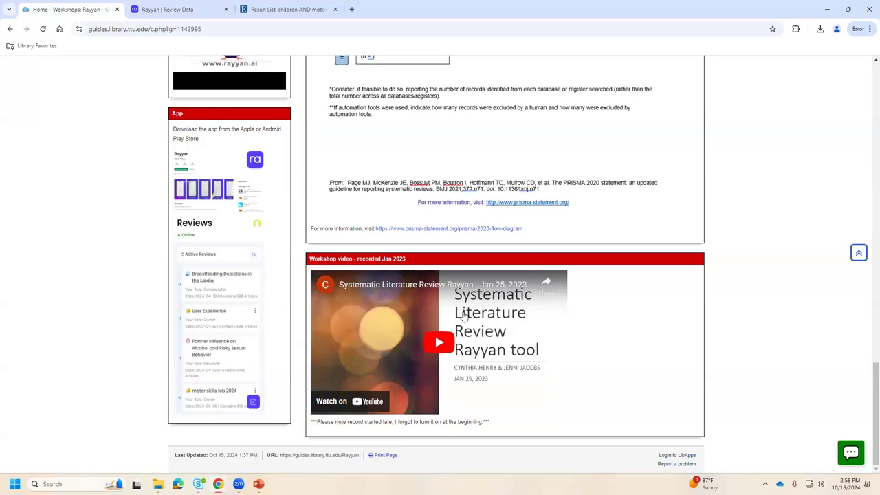
{"action": "scroll", "coordinate": [464, 315], "scroll_direction": "up", "scroll_amount": 12}
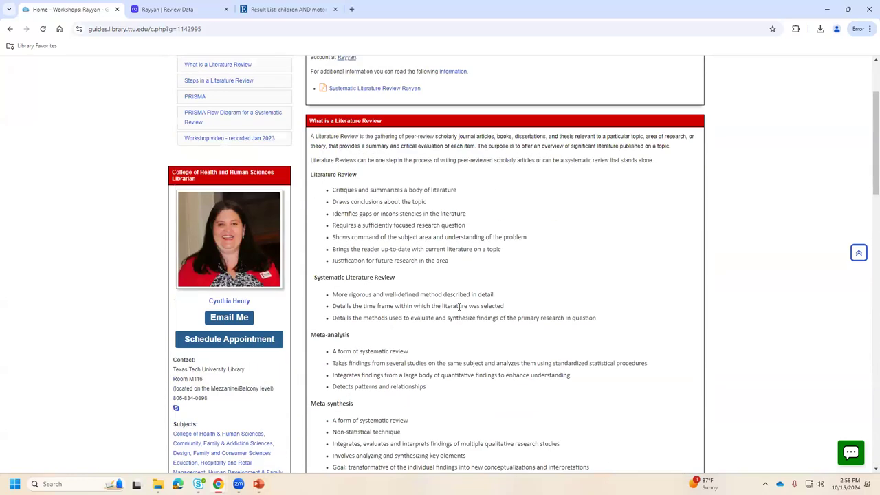
{"action": "scroll", "coordinate": [459, 306], "scroll_direction": "up", "scroll_amount": 2}
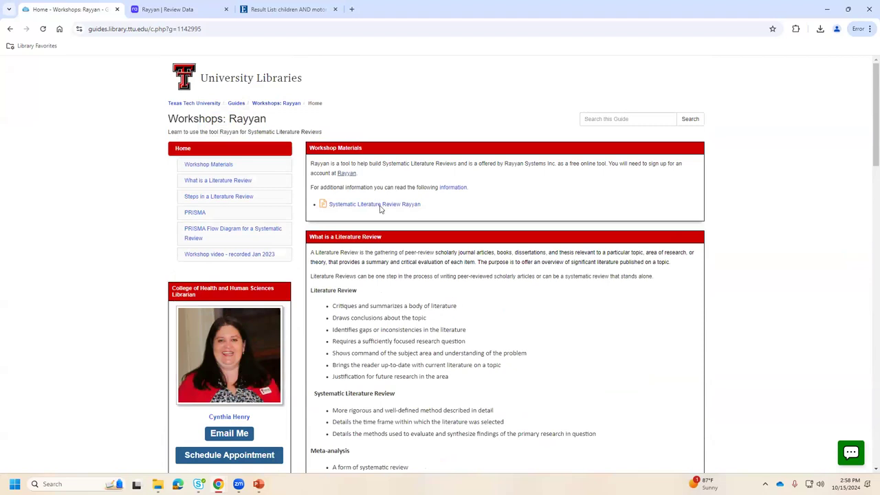
Back in Rayyan, dismiss the finished notice and list the 12 unresolved possible duplicates.
{"action": "left_click", "coordinate": [193, 9]}
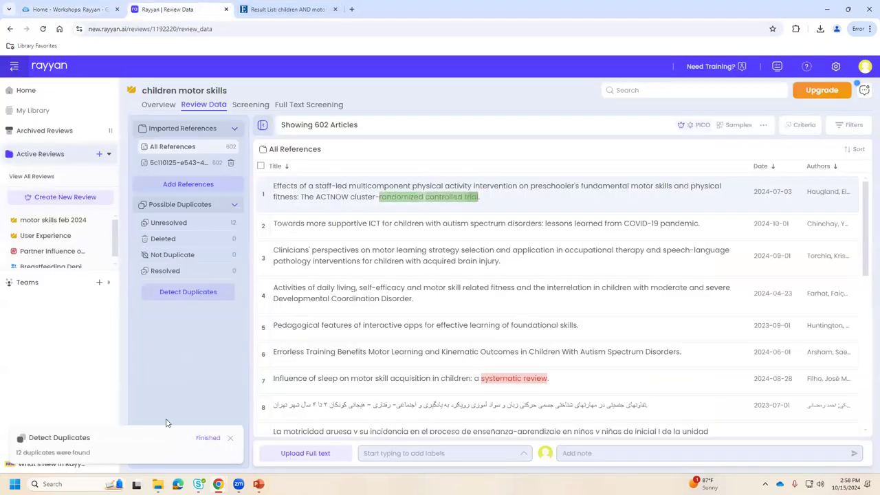
{"action": "left_click", "coordinate": [230, 437]}
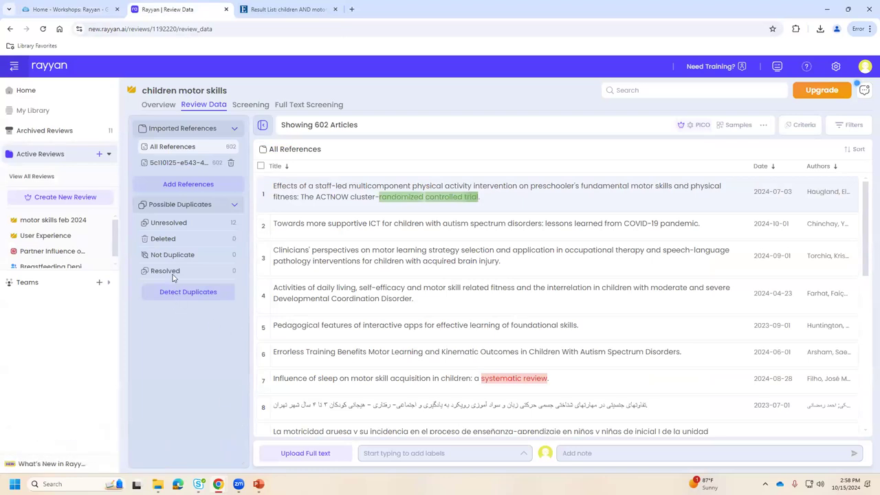
{"action": "left_click", "coordinate": [193, 224]}
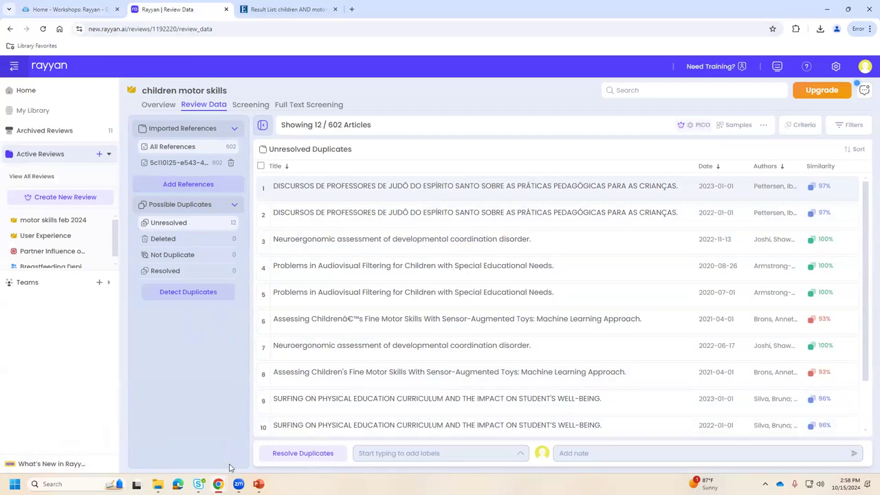
Start Resolve Duplicates and compare both judo teachers article panels side by side.
{"action": "left_click", "coordinate": [283, 453]}
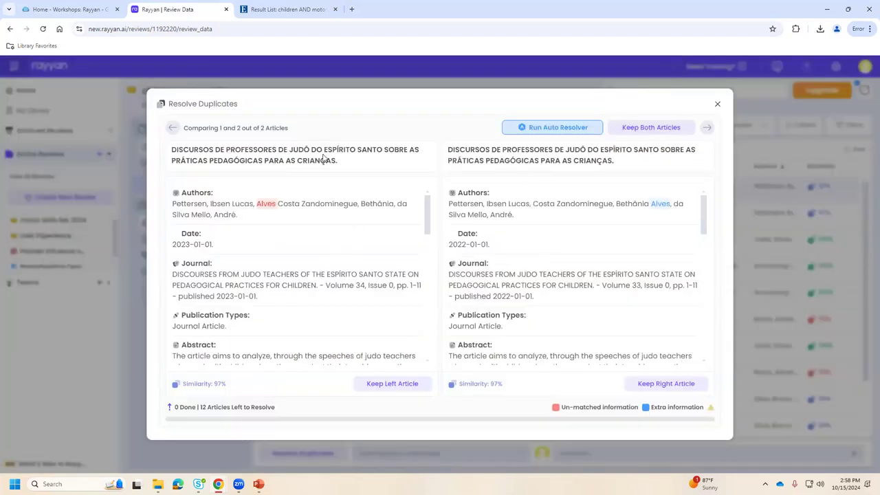
{"action": "scroll", "coordinate": [559, 297], "scroll_direction": "down", "scroll_amount": 2}
{"action": "scroll", "coordinate": [558, 297], "scroll_direction": "down", "scroll_amount": 10}
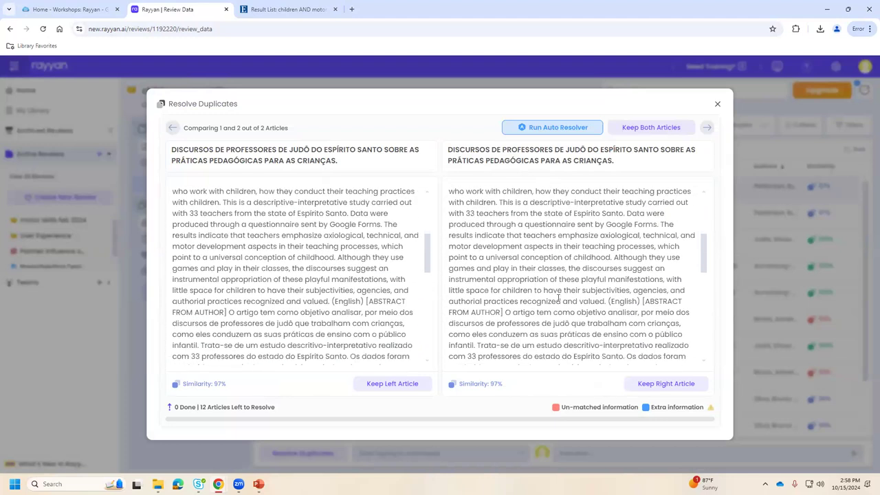
{"action": "scroll", "coordinate": [558, 300], "scroll_direction": "down", "scroll_amount": 2}
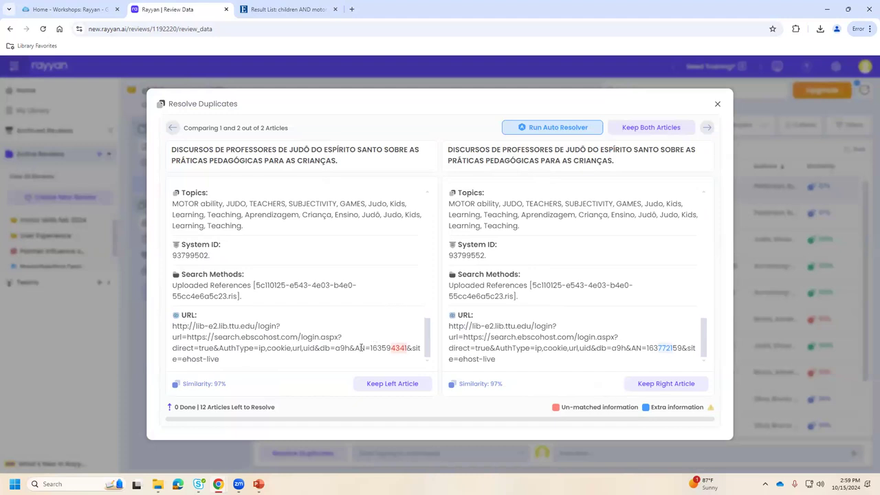
{"action": "scroll", "coordinate": [348, 353], "scroll_direction": "up", "scroll_amount": 12}
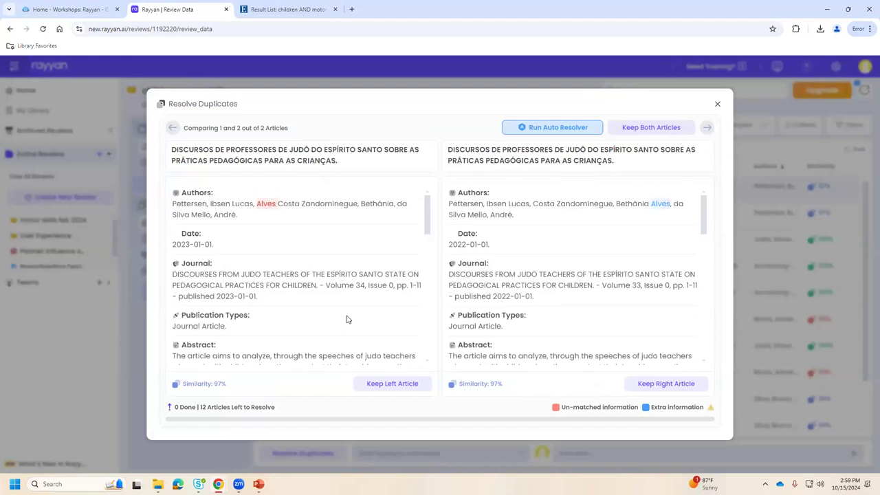
{"action": "left_click", "coordinate": [395, 389]}
{"action": "left_click", "coordinate": [399, 387]}
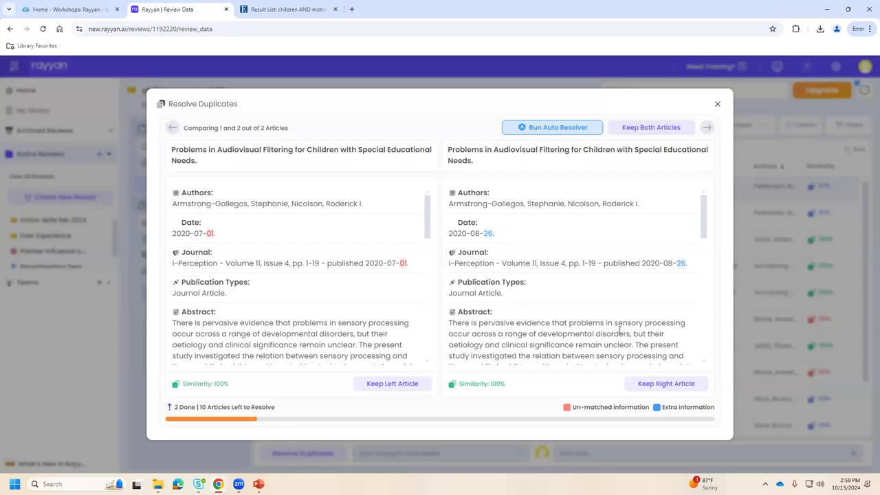
{"action": "scroll", "coordinate": [618, 330], "scroll_direction": "down", "scroll_amount": 10}
{"action": "scroll", "coordinate": [618, 322], "scroll_direction": "down", "scroll_amount": 5}
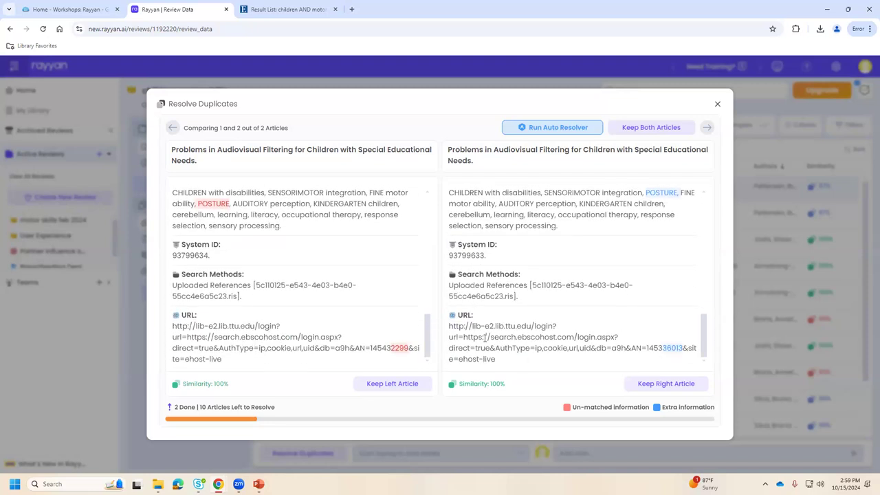
{"action": "left_click_drag", "start_coordinate": [476, 328], "coordinate": [529, 326]}
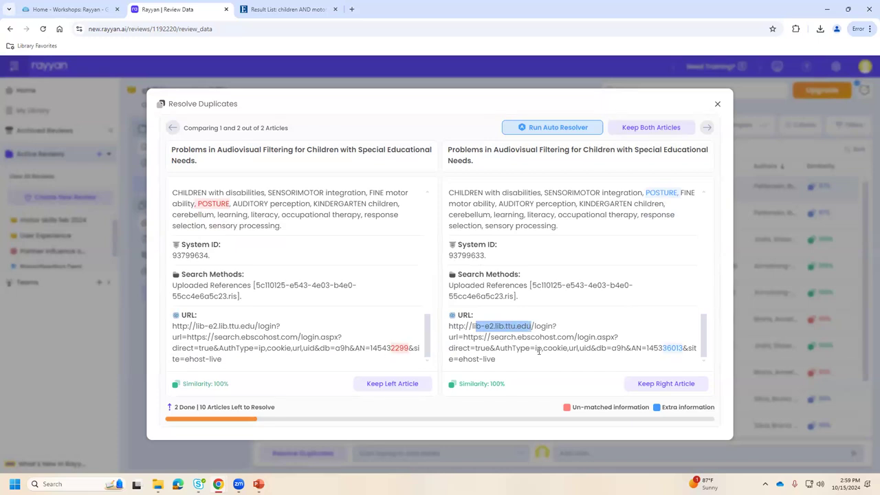
{"action": "scroll", "coordinate": [544, 347], "scroll_direction": "up", "scroll_amount": 10}
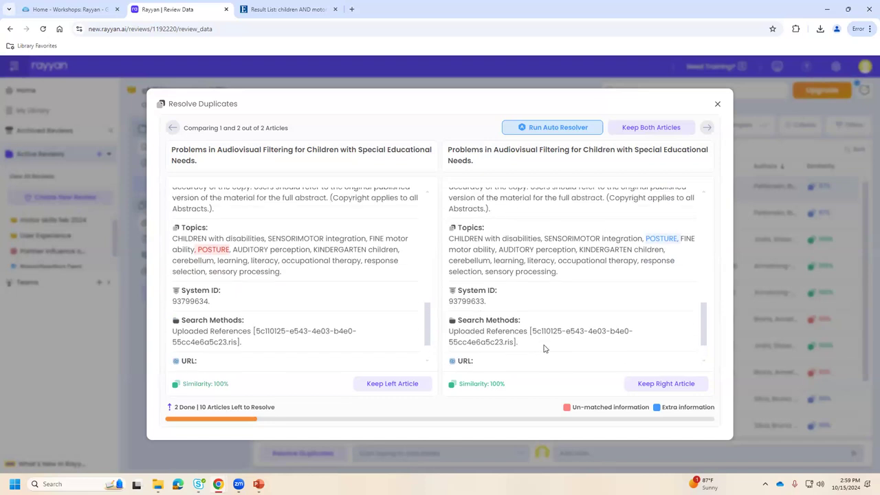
{"action": "scroll", "coordinate": [544, 346], "scroll_direction": "up", "scroll_amount": 10}
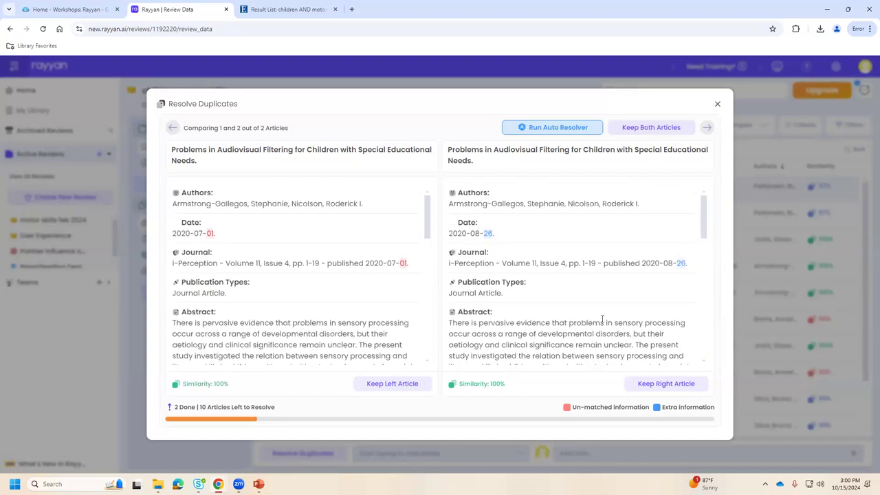
{"action": "scroll", "coordinate": [585, 330], "scroll_direction": "down", "scroll_amount": 10}
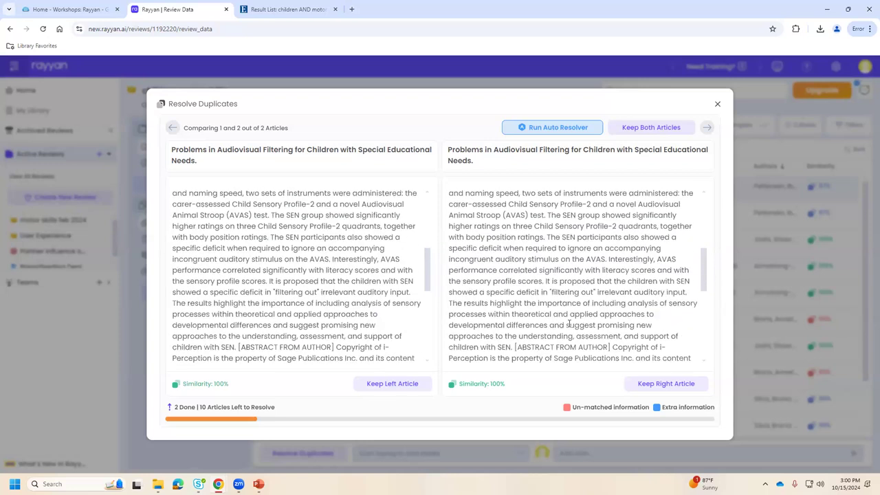
{"action": "scroll", "coordinate": [578, 324], "scroll_direction": "down", "scroll_amount": 10}
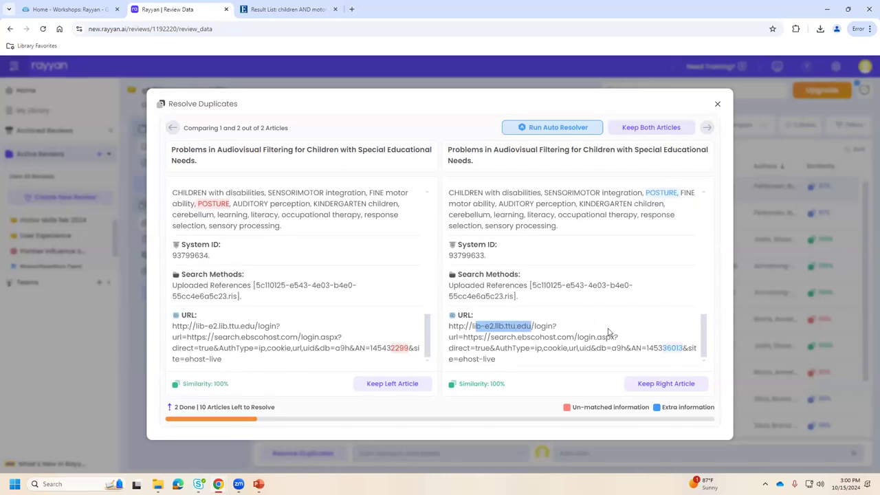
{"action": "scroll", "coordinate": [608, 331], "scroll_direction": "up", "scroll_amount": 15}
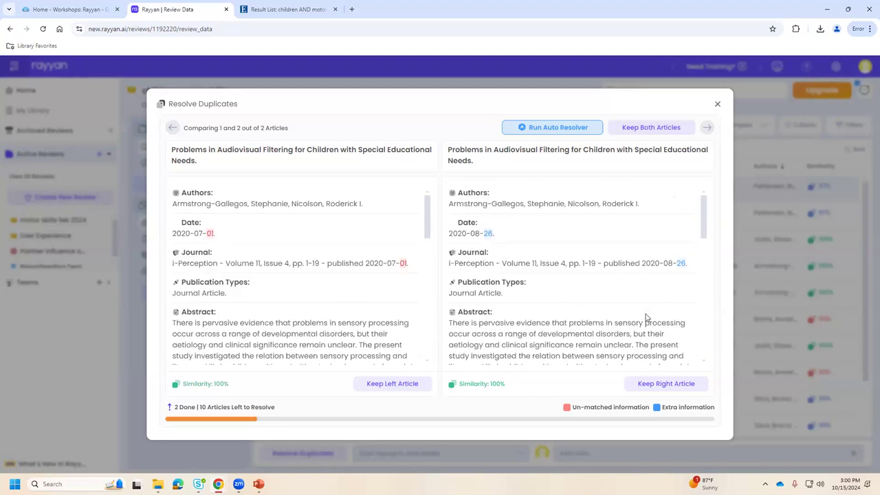
Keep the later-dated Audiovisual Filtering record, then compare the Neuroergonomic assessment pair's fields.
{"action": "left_click", "coordinate": [652, 383]}
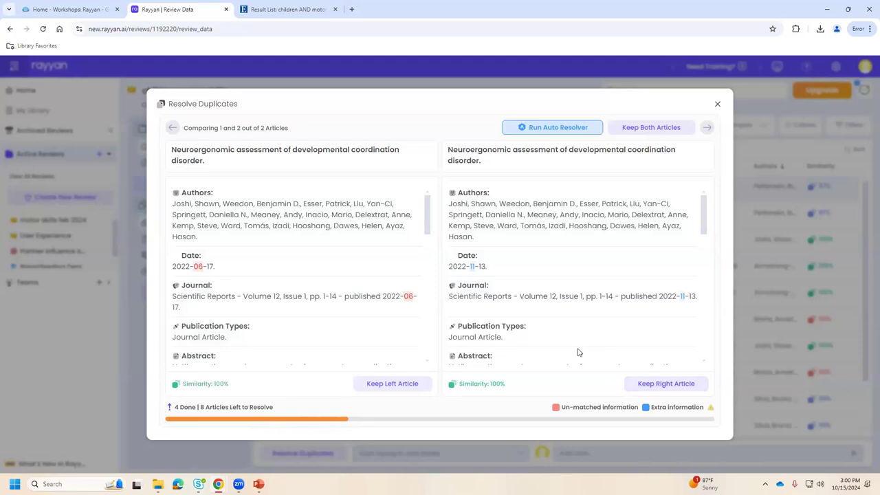
{"action": "scroll", "coordinate": [577, 353], "scroll_direction": "down", "scroll_amount": 5}
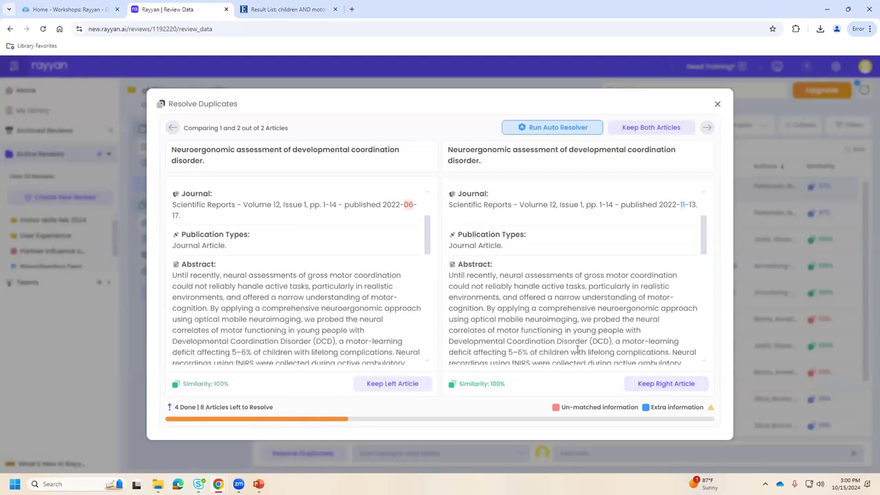
{"action": "scroll", "coordinate": [577, 350], "scroll_direction": "down", "scroll_amount": 3}
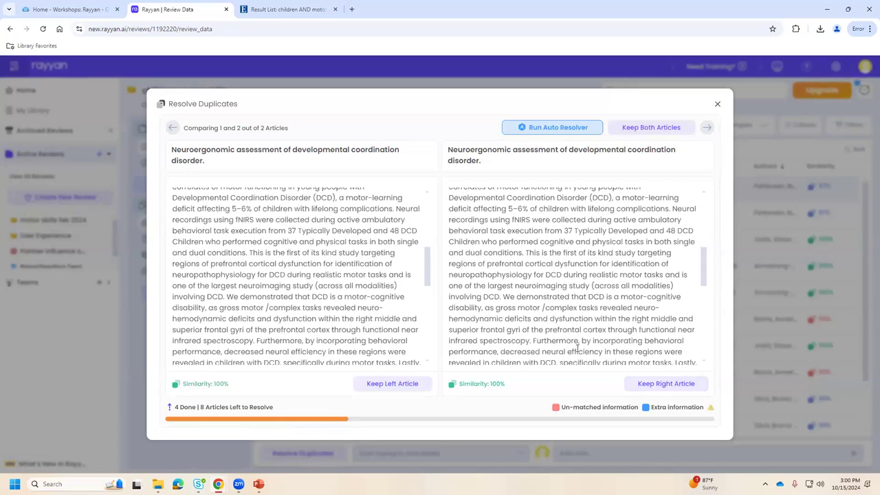
{"action": "scroll", "coordinate": [576, 323], "scroll_direction": "down", "scroll_amount": 10}
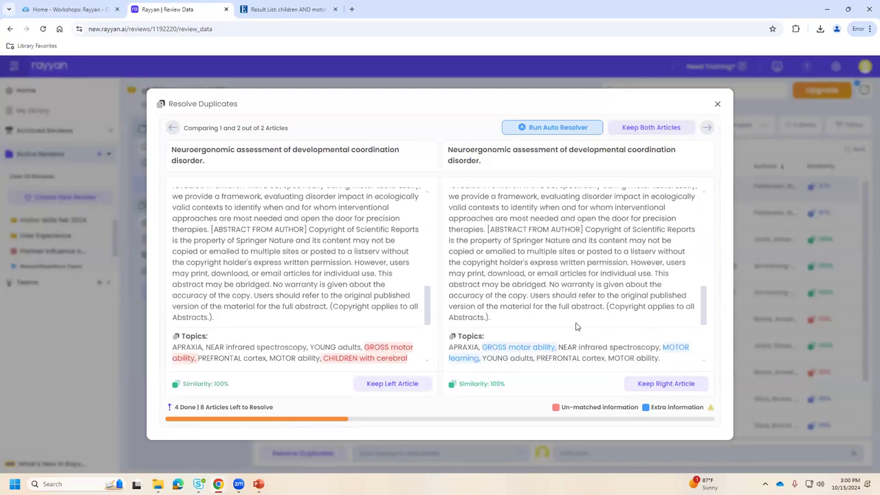
{"action": "scroll", "coordinate": [576, 326], "scroll_direction": "down", "scroll_amount": 3}
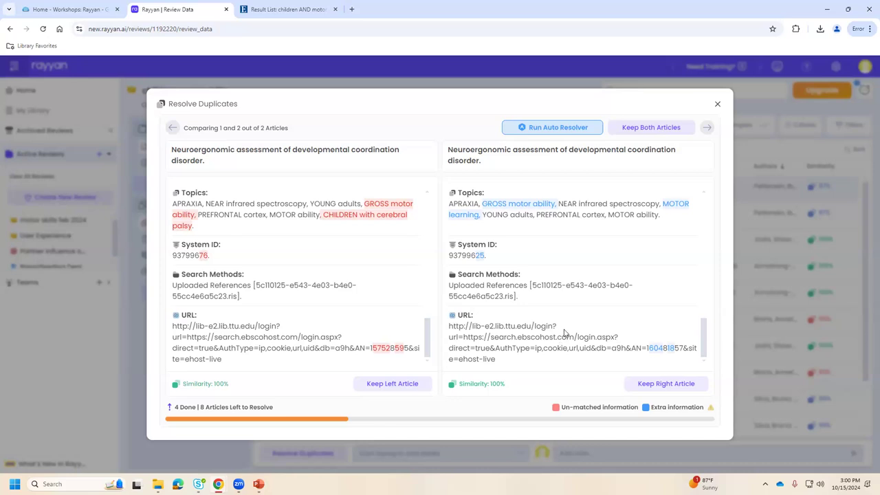
{"action": "scroll", "coordinate": [560, 342], "scroll_direction": "up", "scroll_amount": 10}
{"action": "scroll", "coordinate": [560, 324], "scroll_direction": "up", "scroll_amount": 2}
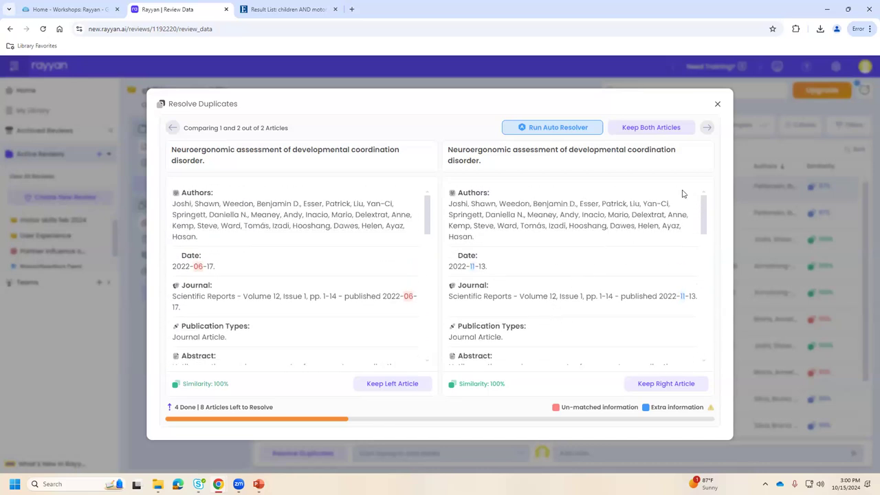
Leave duplicate resolution and exclude the Persian-language article 8 on the Screening page.
{"action": "left_click", "coordinate": [717, 104]}
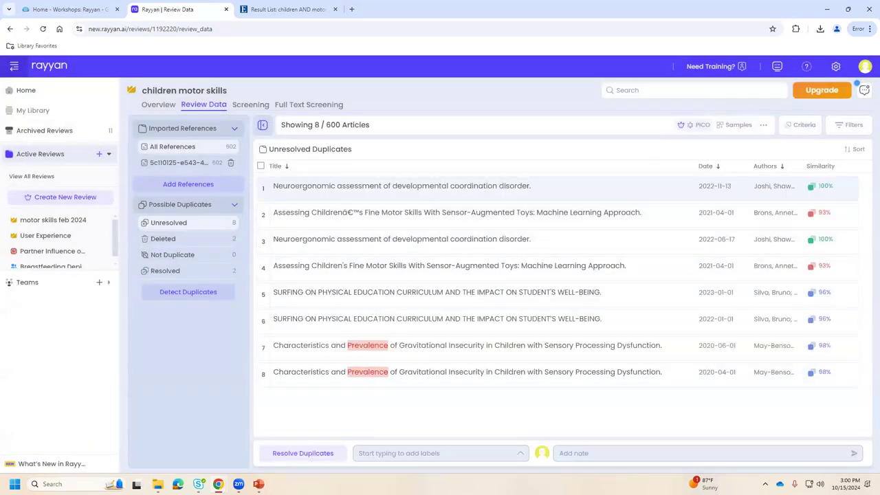
{"action": "left_click", "coordinate": [251, 107]}
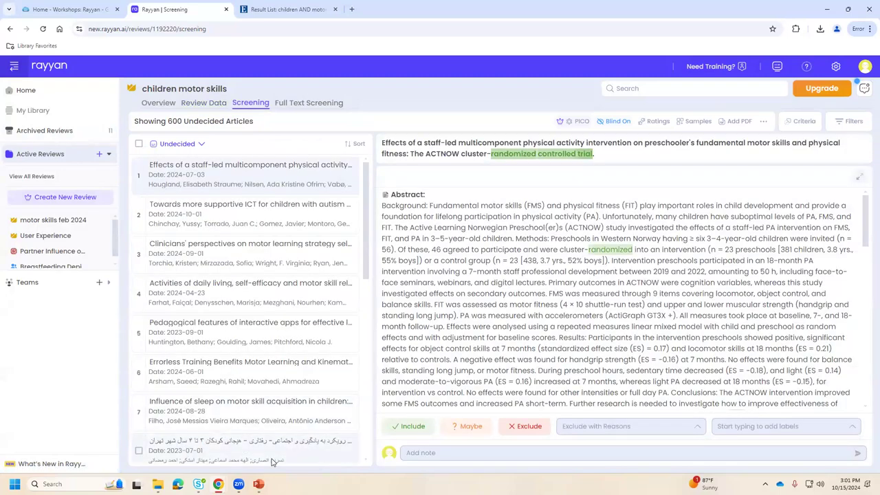
{"action": "left_click", "coordinate": [238, 450]}
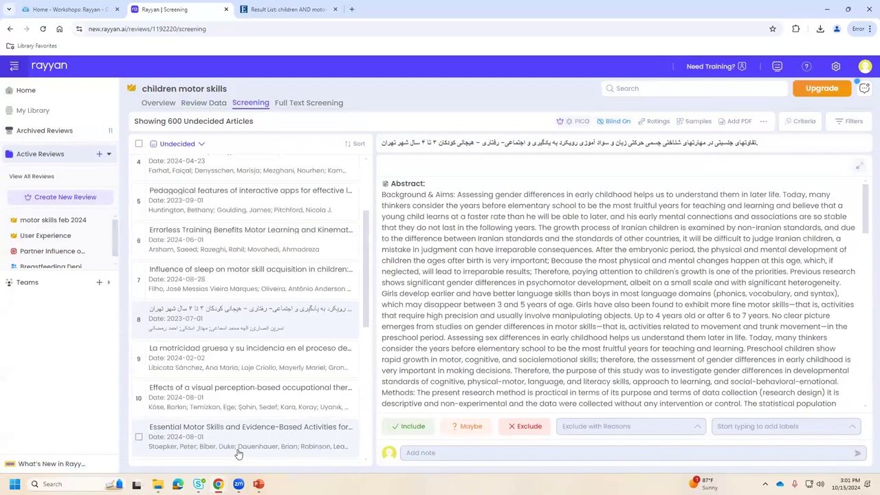
{"action": "left_click", "coordinate": [532, 427]}
Collapse the sidebar and show the article list's filter options.
{"action": "scroll", "coordinate": [316, 351], "scroll_direction": "up", "scroll_amount": 3}
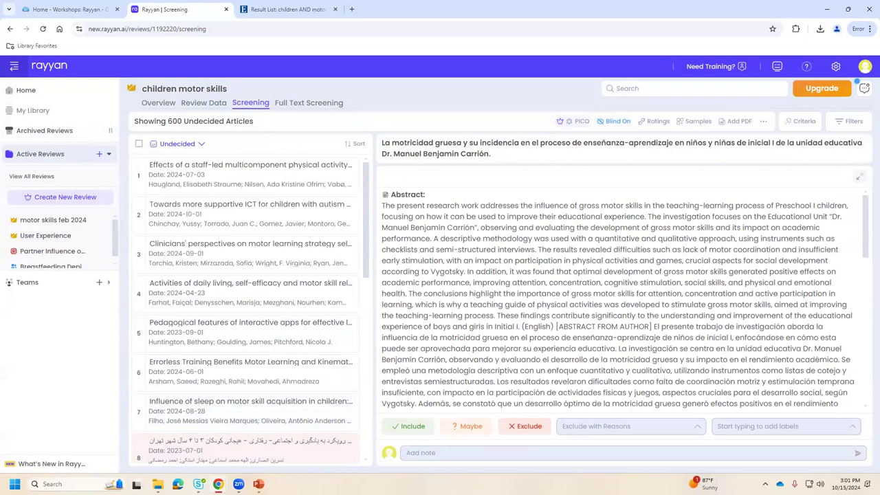
{"action": "left_click", "coordinate": [13, 66]}
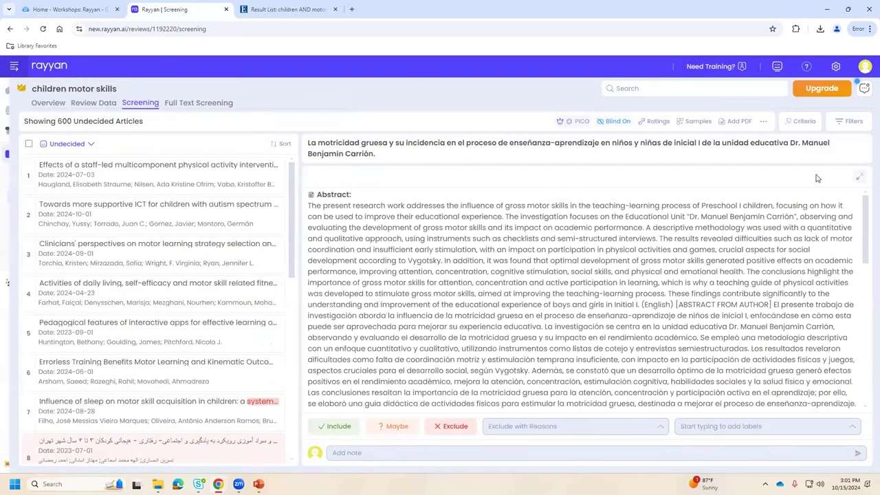
{"action": "left_click", "coordinate": [849, 122]}
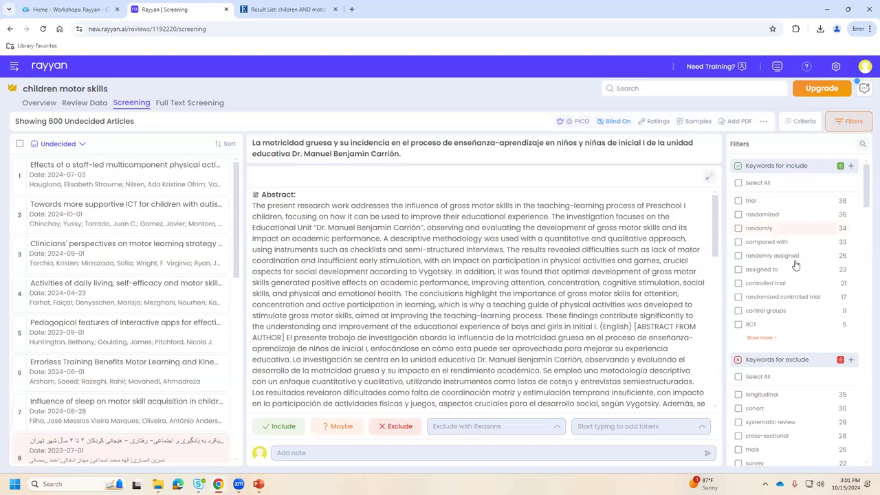
{"action": "scroll", "coordinate": [797, 261], "scroll_direction": "down", "scroll_amount": 4}
{"action": "scroll", "coordinate": [828, 342], "scroll_direction": "up", "scroll_amount": 4}
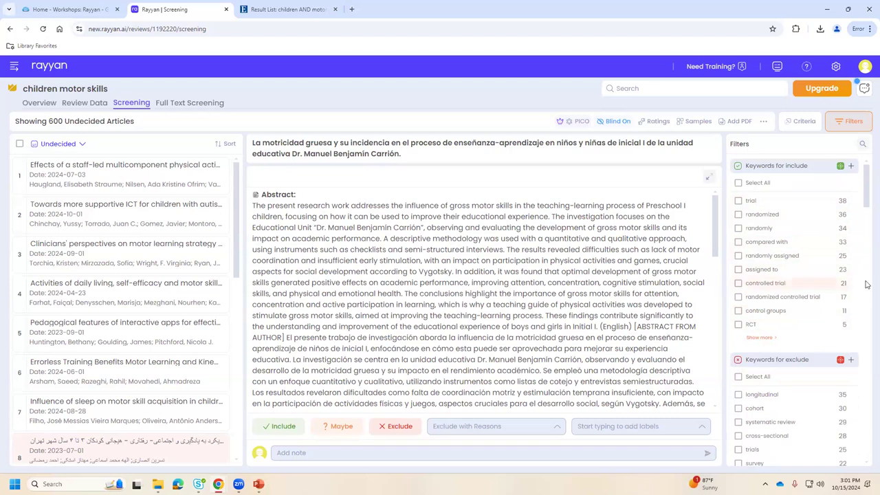
{"action": "scroll", "coordinate": [819, 301], "scroll_direction": "down", "scroll_amount": 1}
{"action": "scroll", "coordinate": [820, 300], "scroll_direction": "down", "scroll_amount": 15}
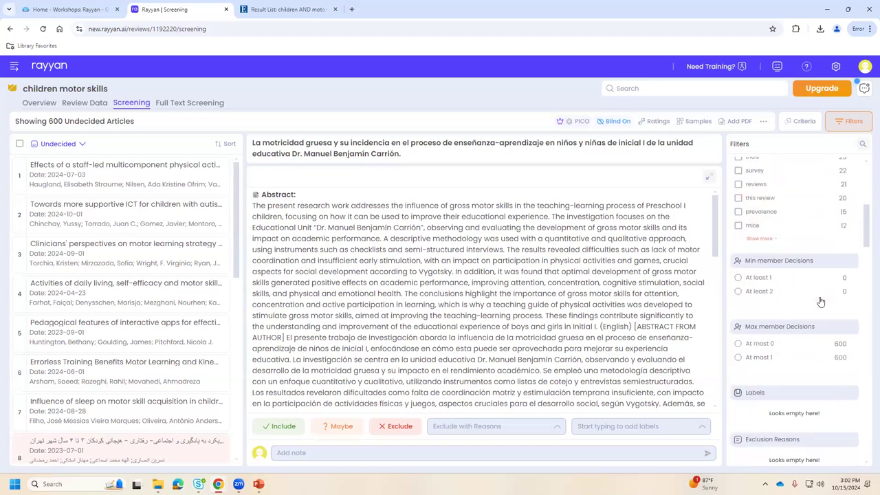
{"action": "scroll", "coordinate": [820, 301], "scroll_direction": "down", "scroll_amount": 10}
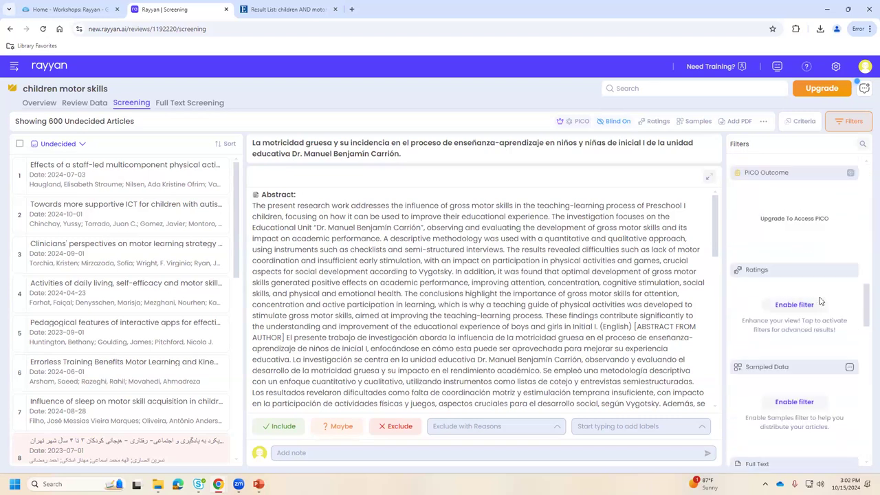
{"action": "scroll", "coordinate": [820, 300], "scroll_direction": "down", "scroll_amount": 5}
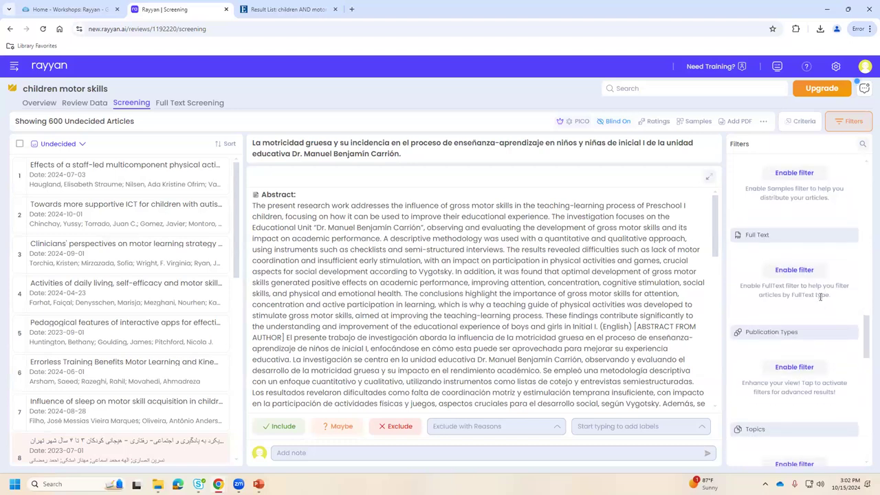
{"action": "scroll", "coordinate": [820, 301], "scroll_direction": "down", "scroll_amount": 5}
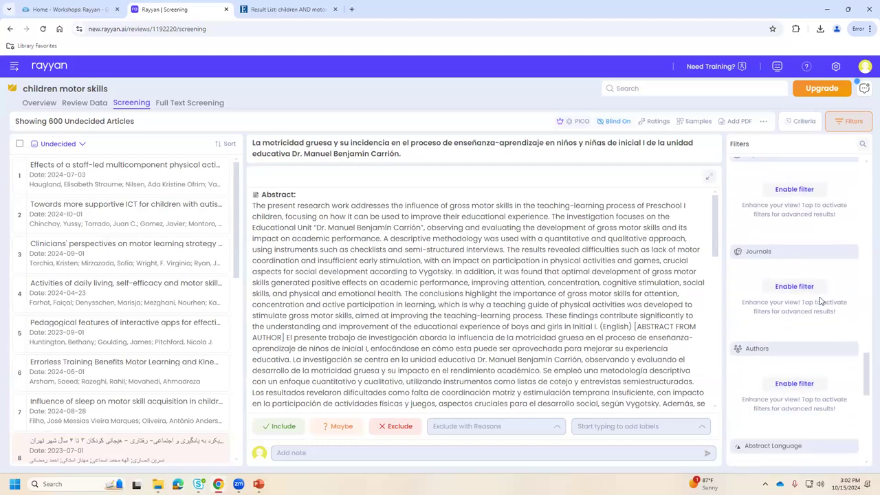
{"action": "scroll", "coordinate": [820, 300], "scroll_direction": "down", "scroll_amount": 5}
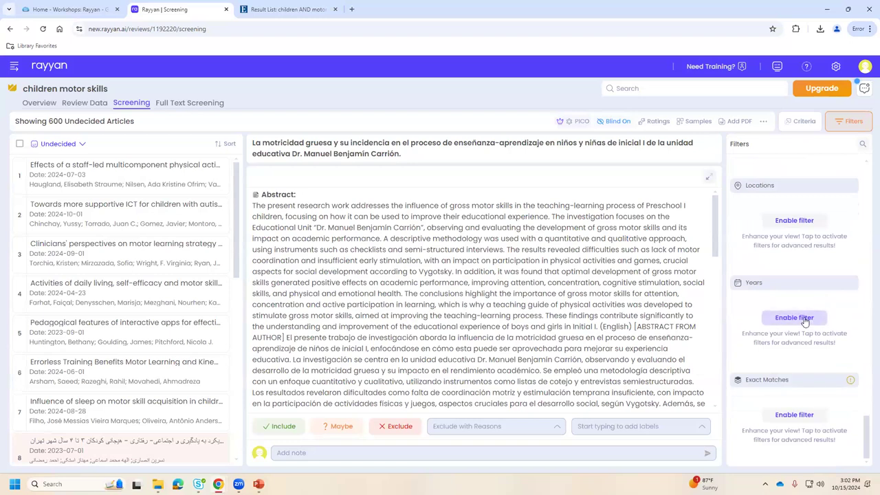
Filter the undecided articles to 2025 and exclude the EEG coordination-disorder study.
{"action": "left_click", "coordinate": [805, 321]}
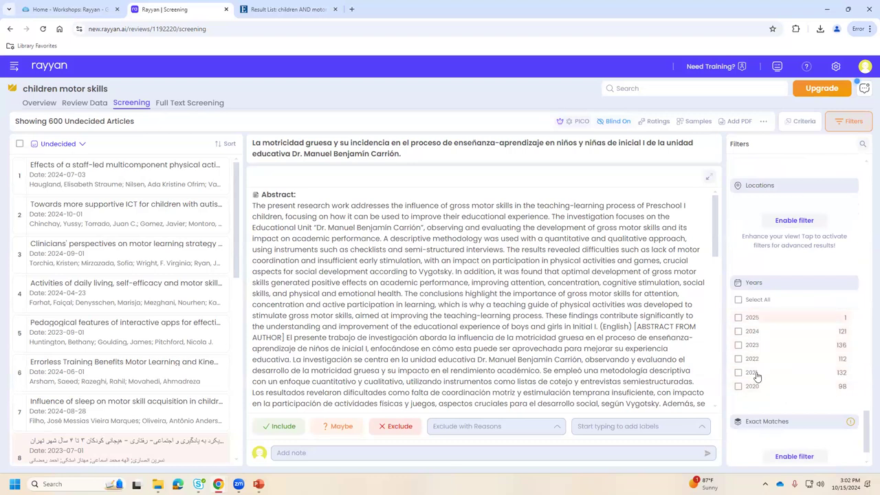
{"action": "left_click", "coordinate": [738, 318]}
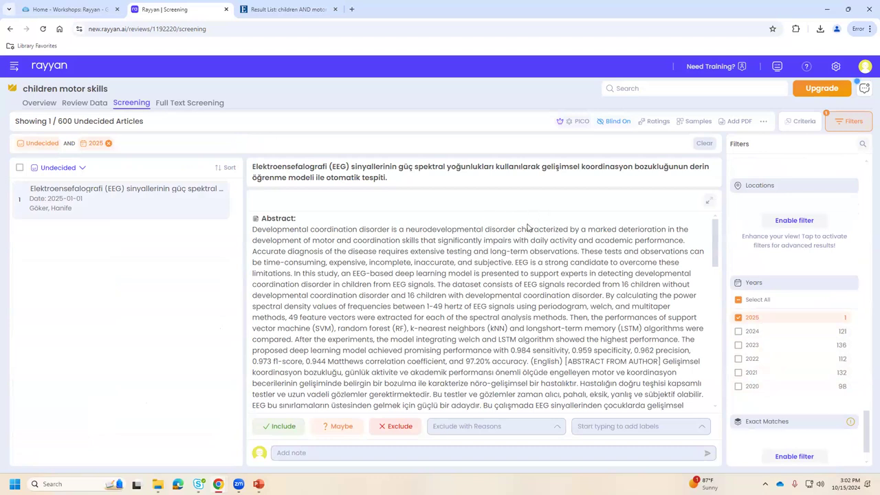
{"action": "left_click", "coordinate": [399, 428]}
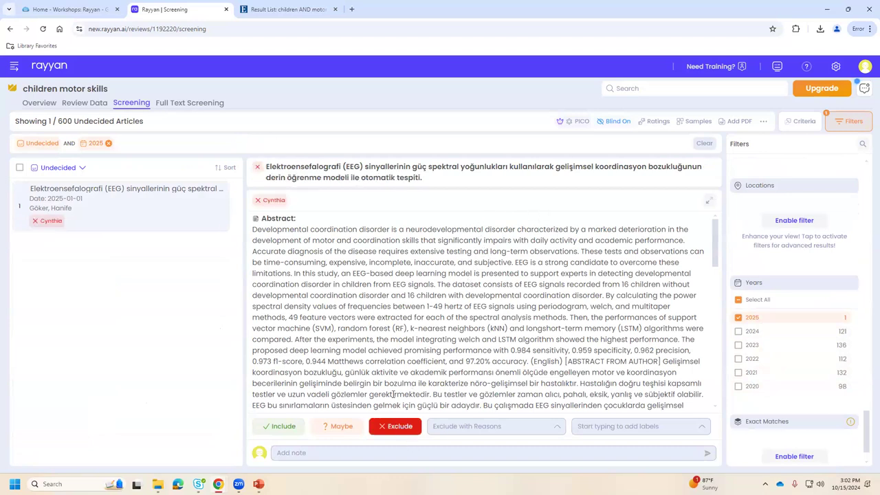
Review the excluded article's details and remove the 2025 year filter.
{"action": "scroll", "coordinate": [520, 326], "scroll_direction": "down", "scroll_amount": 10}
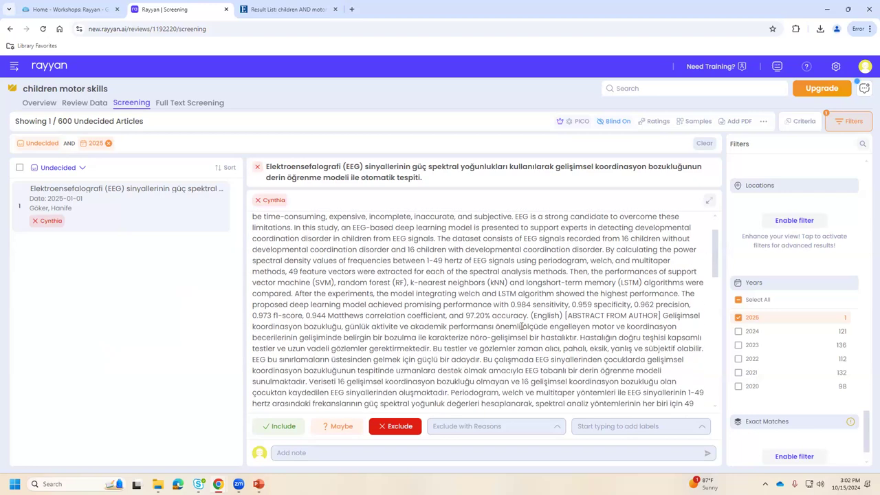
{"action": "scroll", "coordinate": [520, 326], "scroll_direction": "down", "scroll_amount": 3}
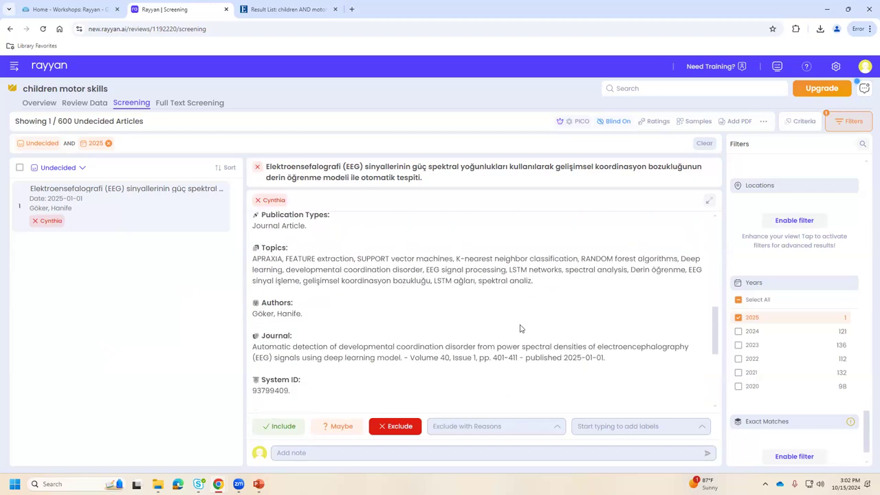
{"action": "scroll", "coordinate": [520, 328], "scroll_direction": "down", "scroll_amount": 2}
{"action": "scroll", "coordinate": [521, 323], "scroll_direction": "up", "scroll_amount": 15}
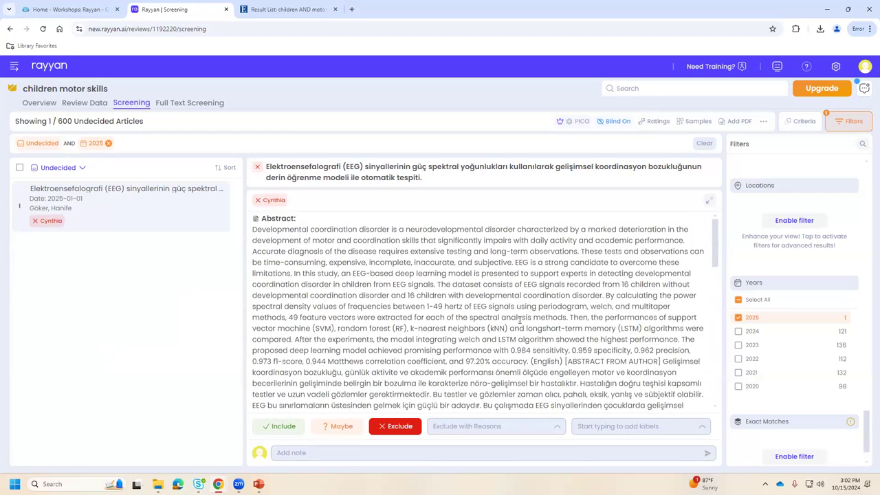
{"action": "left_click", "coordinate": [108, 143]}
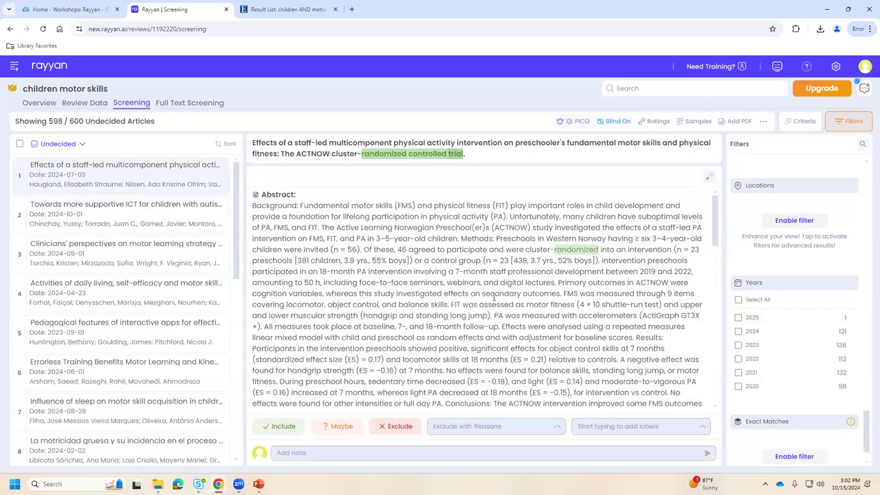
Scroll the Filters panel up to show the include and exclude keyword counts.
{"action": "scroll", "coordinate": [865, 230], "scroll_direction": "up", "scroll_amount": 2}
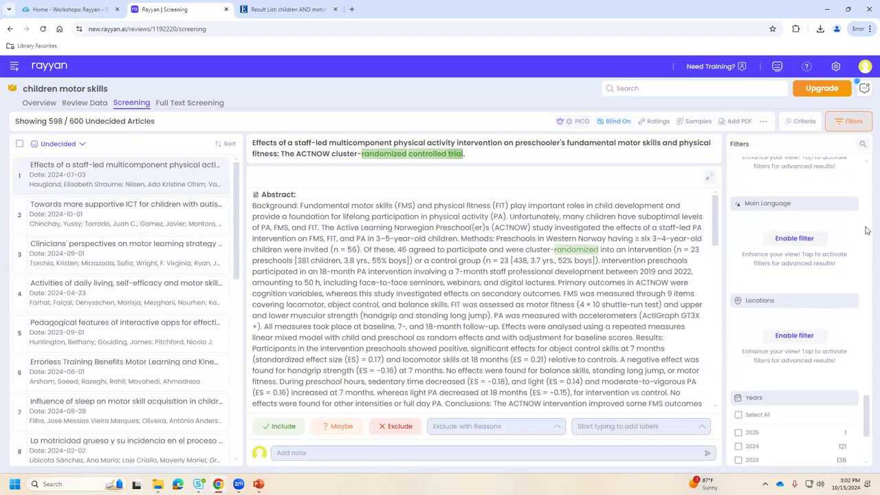
{"action": "left_click_drag", "start_coordinate": [866, 416], "coordinate": [866, 261]}
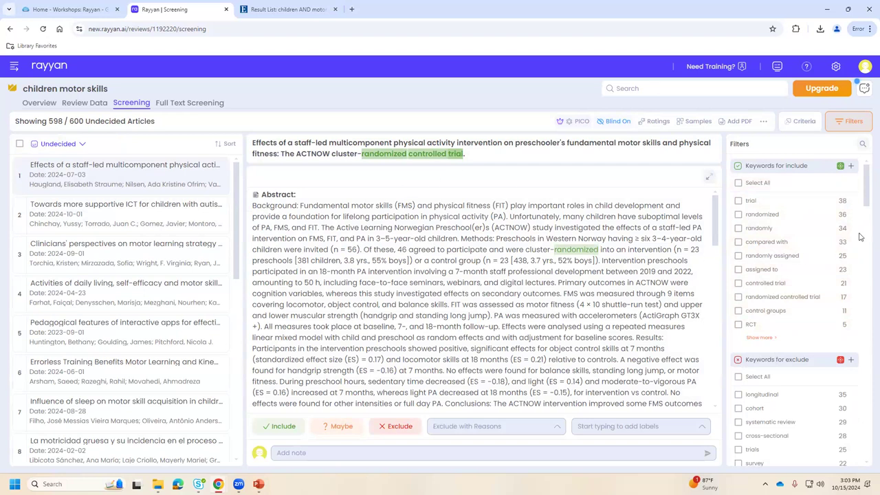
Add 'toddler' to Keywords for include, matching 8 articles.
{"action": "left_click", "coordinate": [850, 168]}
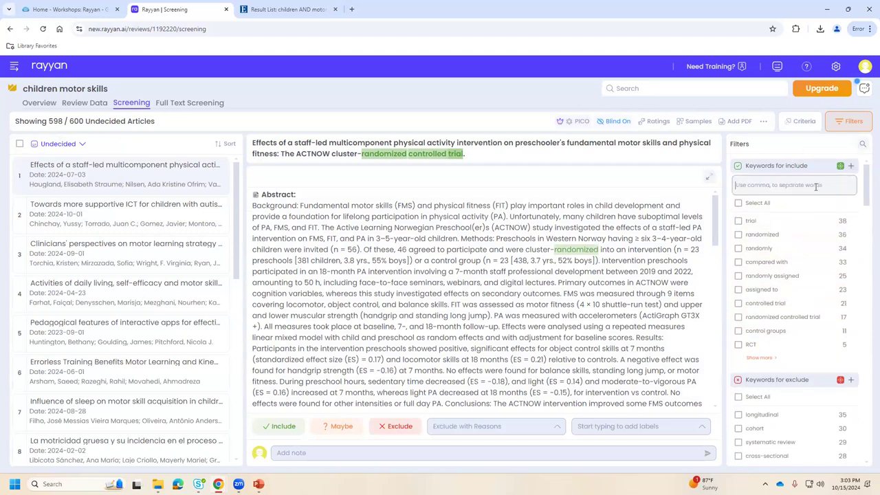
{"action": "type", "text": "ag"}
{"action": "key", "text": "BackSpace"}
{"action": "key", "text": "BackSpace"}
{"action": "key", "text": "BackSpace"}
{"action": "type", "text": "toddler"}
{"action": "left_click", "coordinate": [845, 185]}
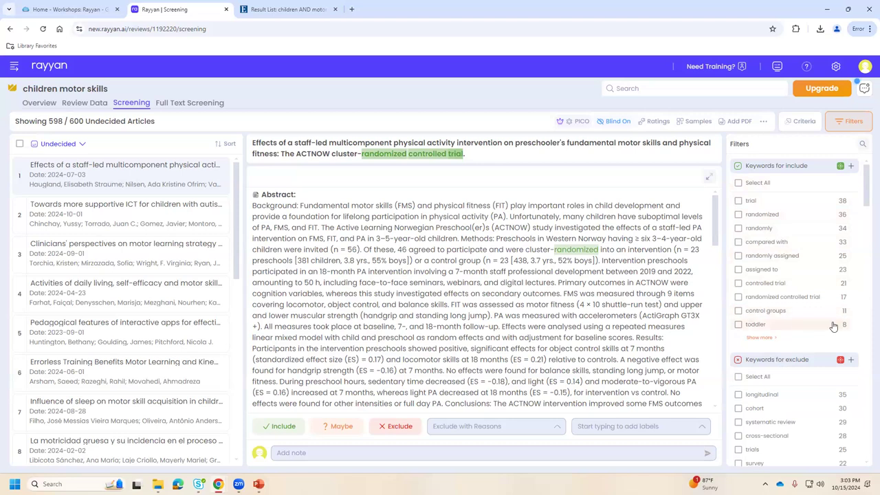
Filter by the toddler keyword and include articles 1, 3, 4 and 5 of its 8 matches.
{"action": "left_click", "coordinate": [738, 324]}
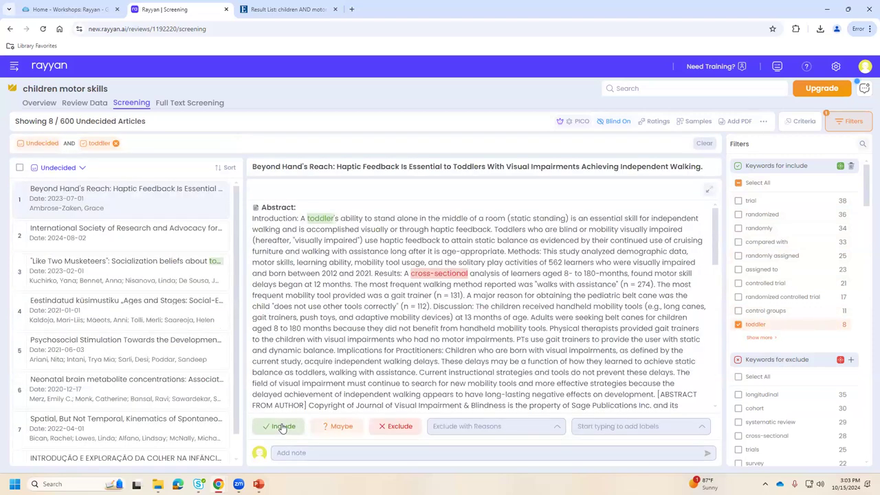
{"action": "left_click", "coordinate": [282, 427]}
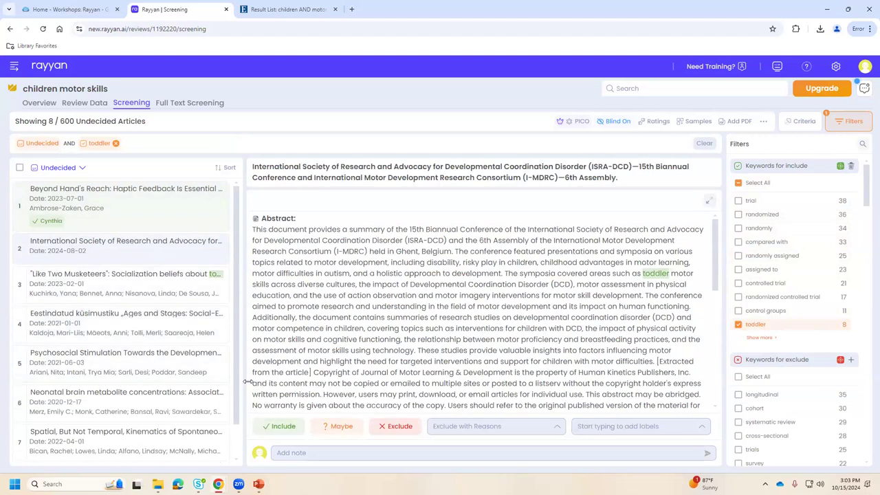
{"action": "left_click", "coordinate": [281, 426]}
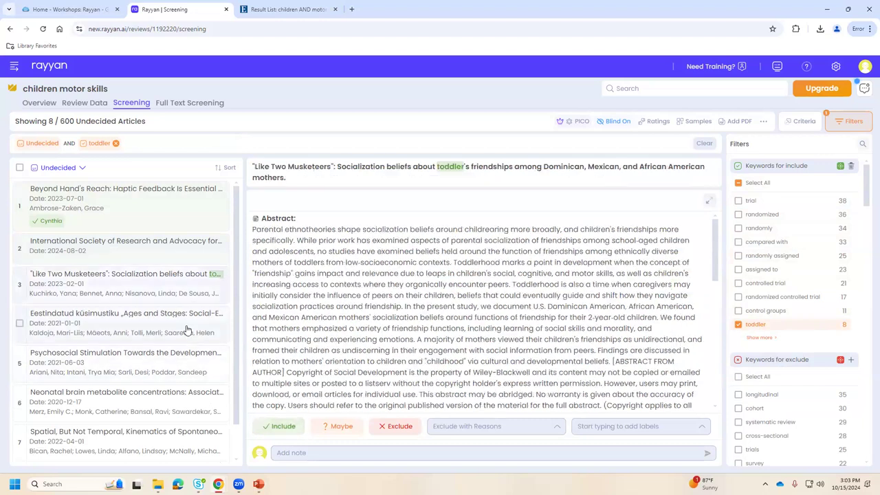
{"action": "left_click", "coordinate": [280, 424]}
{"action": "left_click", "coordinate": [283, 427]}
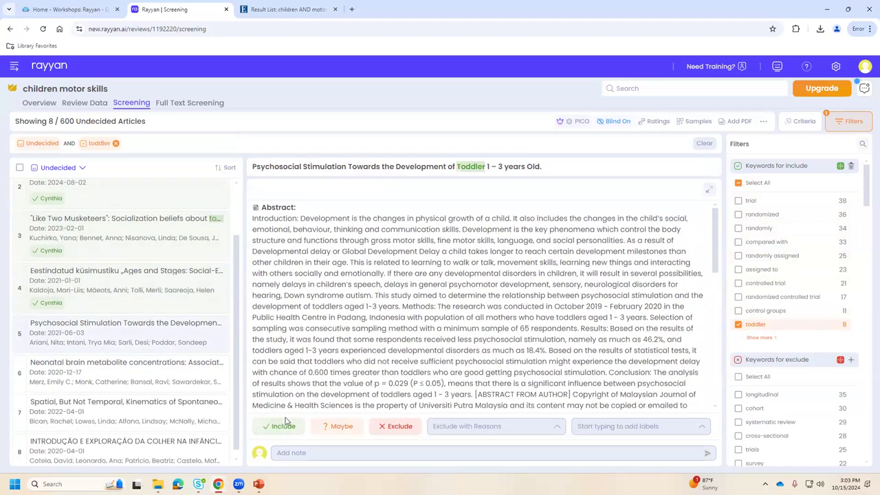
{"action": "left_click", "coordinate": [284, 426]}
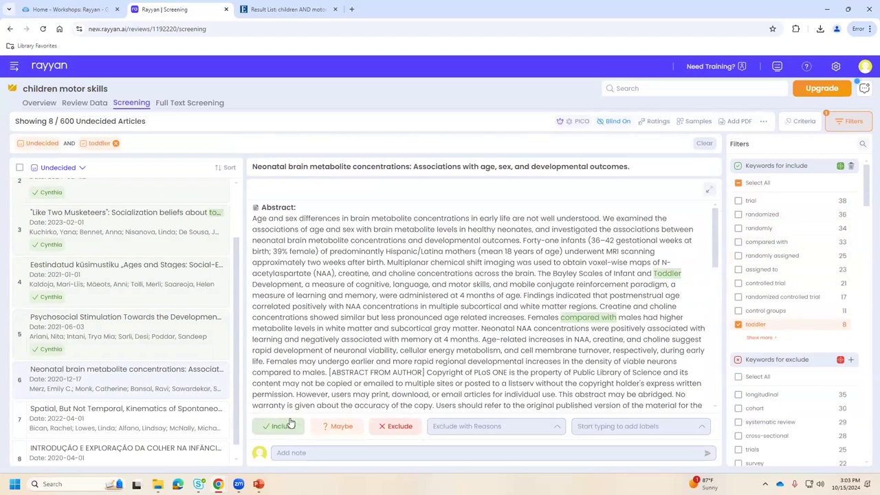
Enable the Abstract Language and Main Language filters further down the Filters panel.
{"action": "scroll", "coordinate": [822, 275], "scroll_direction": "down", "scroll_amount": 1}
{"action": "scroll", "coordinate": [815, 309], "scroll_direction": "down", "scroll_amount": 1}
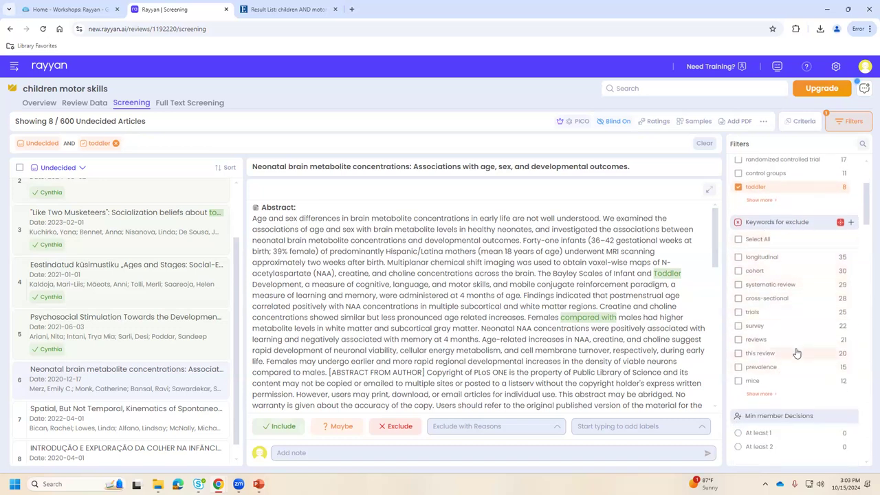
{"action": "scroll", "coordinate": [796, 352], "scroll_direction": "down", "scroll_amount": 1}
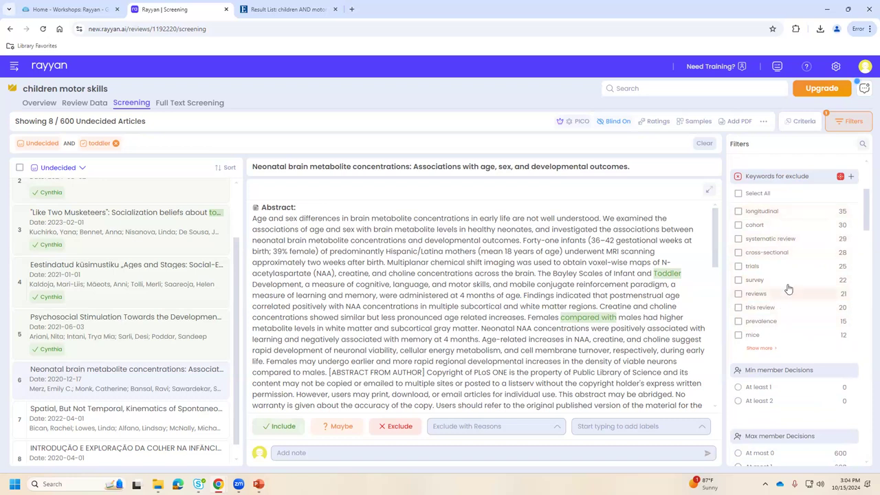
{"action": "scroll", "coordinate": [800, 297], "scroll_direction": "up", "scroll_amount": 4}
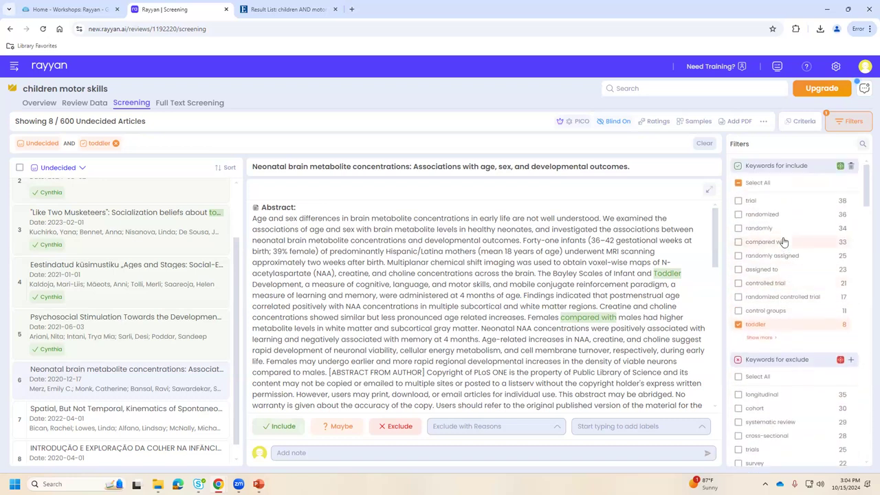
{"action": "scroll", "coordinate": [799, 243], "scroll_direction": "down", "scroll_amount": 1}
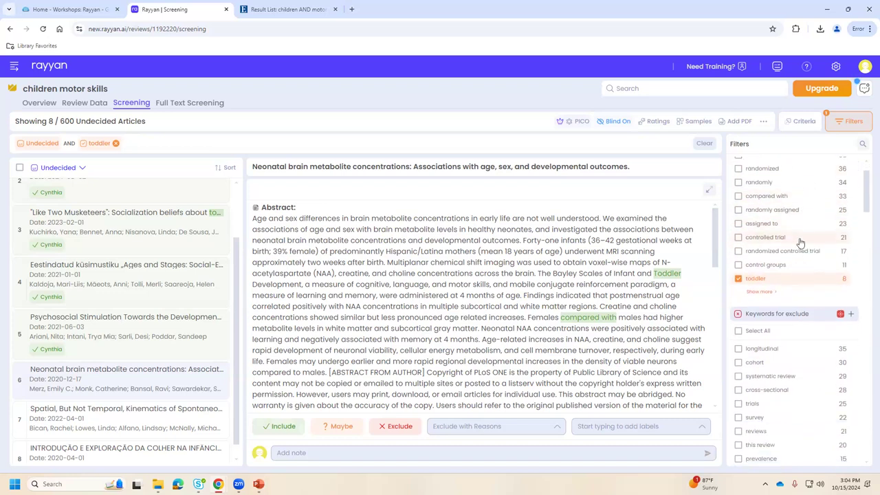
{"action": "scroll", "coordinate": [802, 365], "scroll_direction": "down", "scroll_amount": 6}
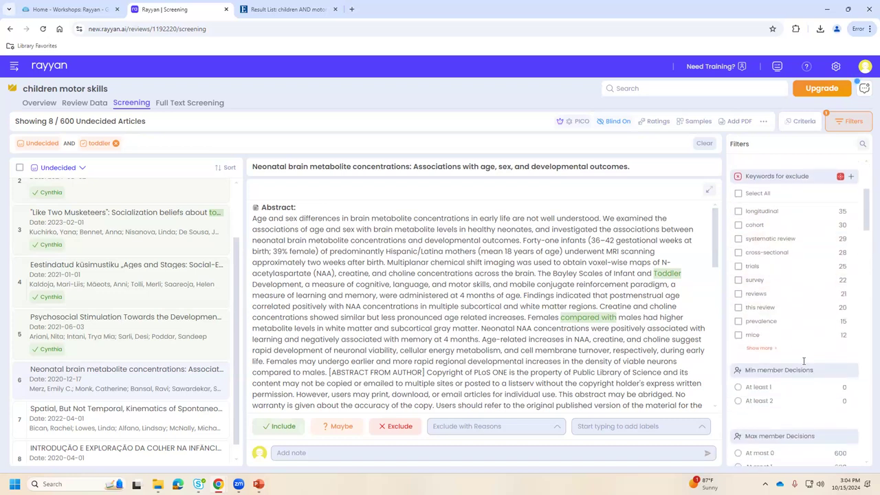
{"action": "scroll", "coordinate": [818, 354], "scroll_direction": "down", "scroll_amount": 4}
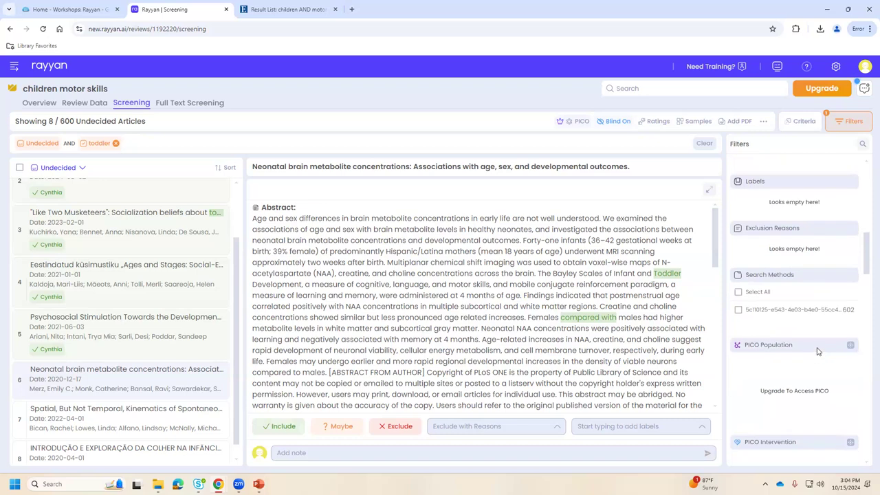
{"action": "scroll", "coordinate": [818, 352], "scroll_direction": "down", "scroll_amount": 3}
{"action": "scroll", "coordinate": [818, 351], "scroll_direction": "down", "scroll_amount": 4}
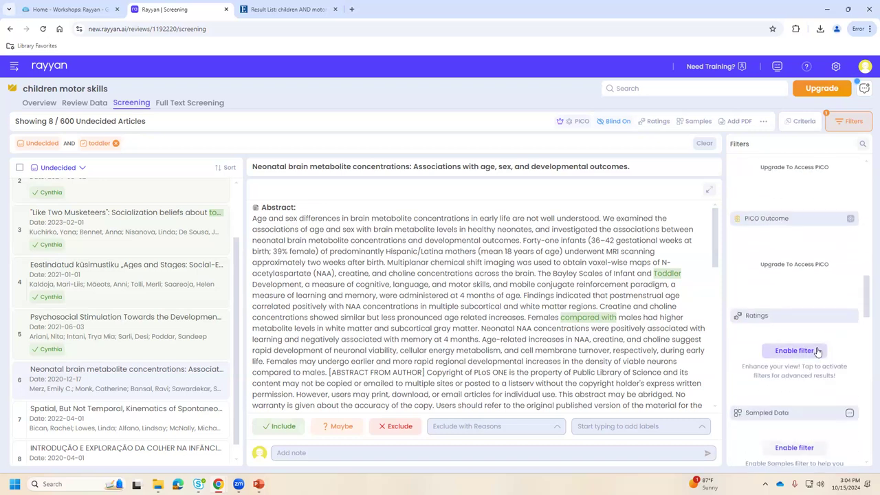
{"action": "scroll", "coordinate": [817, 352], "scroll_direction": "down", "scroll_amount": 5}
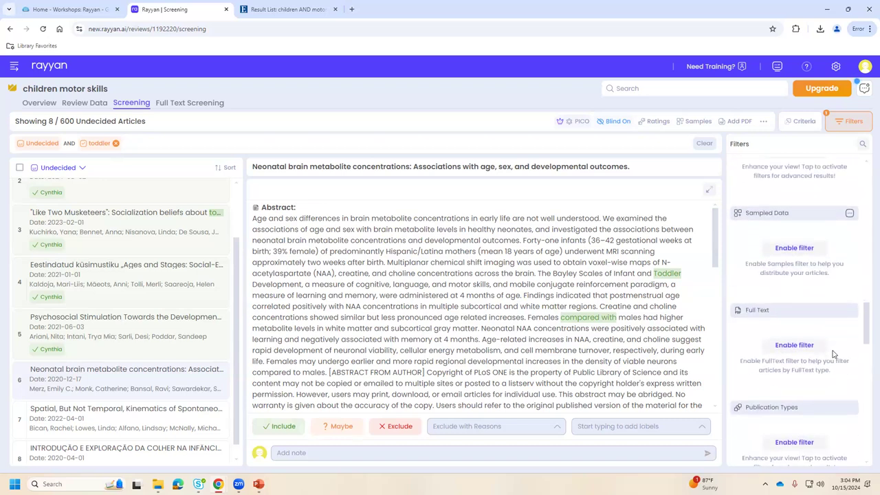
{"action": "scroll", "coordinate": [833, 354], "scroll_direction": "down", "scroll_amount": 3}
{"action": "scroll", "coordinate": [833, 354], "scroll_direction": "down", "scroll_amount": 6}
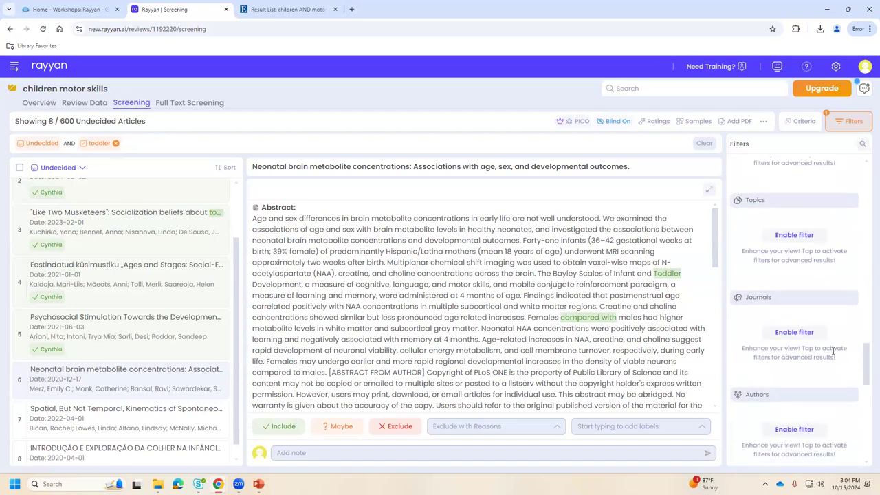
{"action": "scroll", "coordinate": [833, 354], "scroll_direction": "down", "scroll_amount": 3}
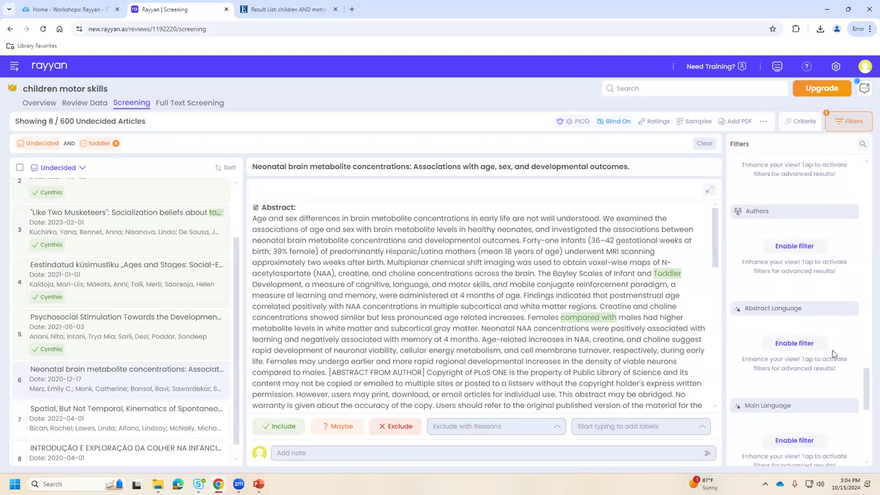
{"action": "left_click", "coordinate": [794, 344]}
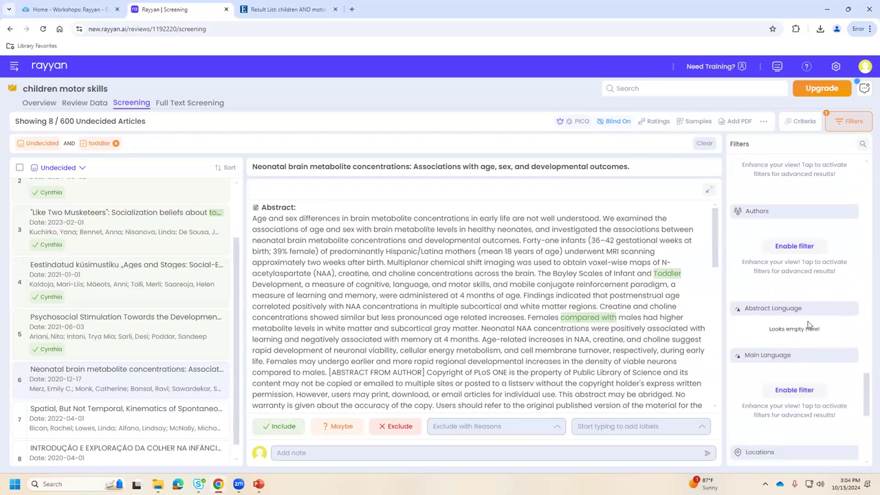
{"action": "left_click", "coordinate": [791, 389]}
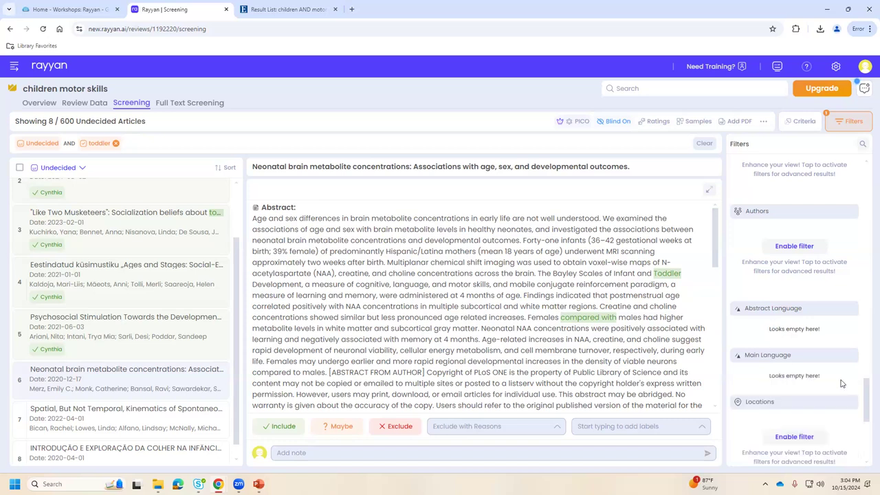
{"action": "scroll", "coordinate": [824, 375], "scroll_direction": "down", "scroll_amount": 1}
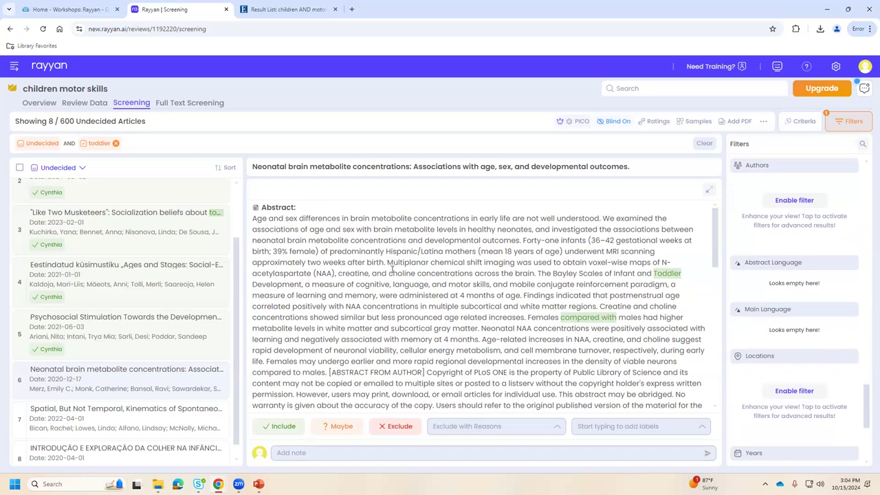
{"action": "scroll", "coordinate": [411, 339], "scroll_direction": "down", "scroll_amount": 2}
{"action": "scroll", "coordinate": [410, 340], "scroll_direction": "up", "scroll_amount": 2}
{"action": "scroll", "coordinate": [506, 301], "scroll_direction": "down", "scroll_amount": 10}
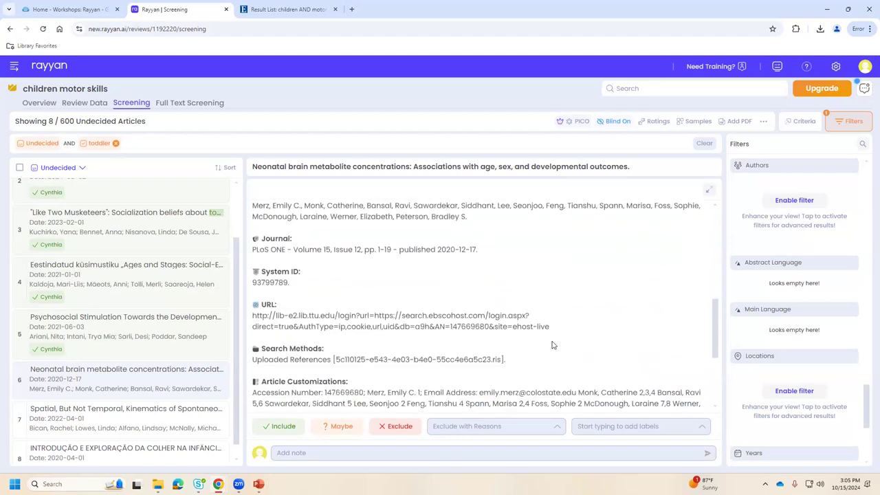
{"action": "scroll", "coordinate": [529, 319], "scroll_direction": "up", "scroll_amount": 8}
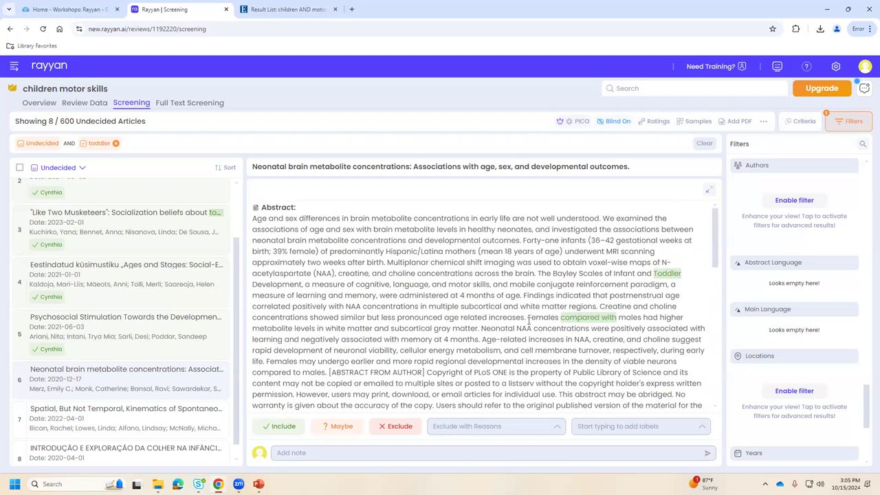
{"action": "scroll", "coordinate": [570, 316], "scroll_direction": "down", "scroll_amount": 2}
{"action": "scroll", "coordinate": [584, 315], "scroll_direction": "down", "scroll_amount": 3}
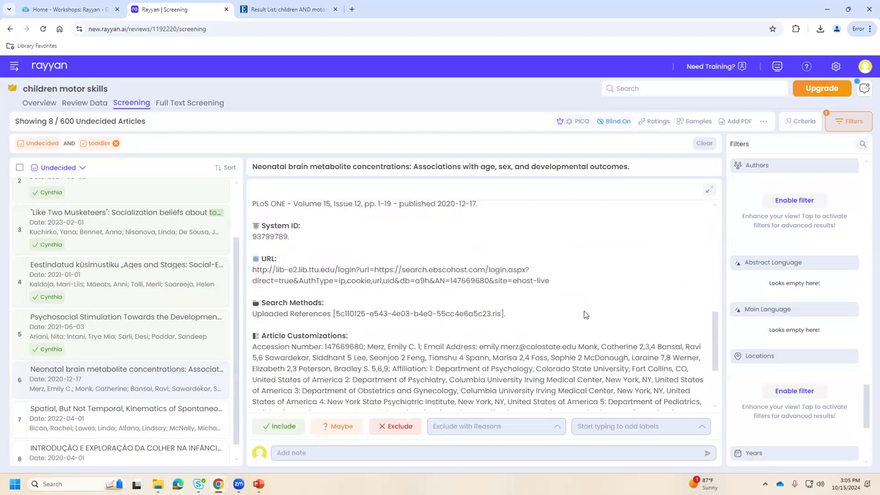
{"action": "scroll", "coordinate": [584, 315], "scroll_direction": "down", "scroll_amount": 2}
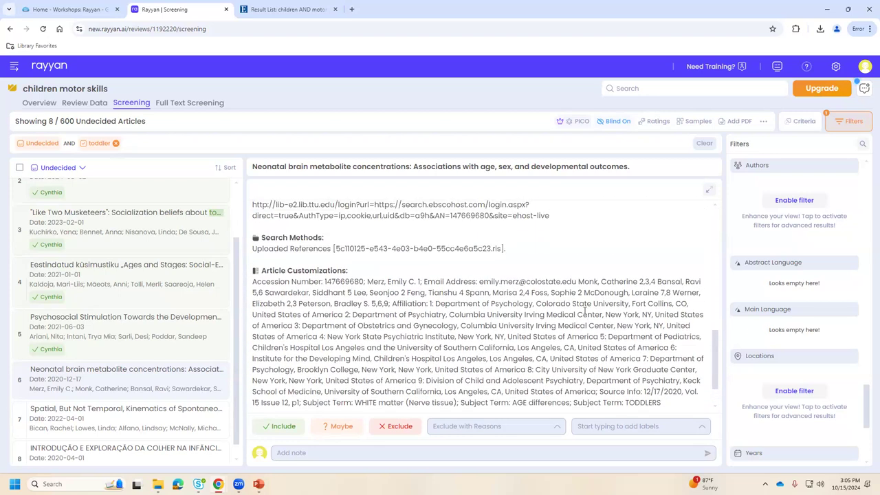
{"action": "scroll", "coordinate": [584, 311], "scroll_direction": "up", "scroll_amount": 5}
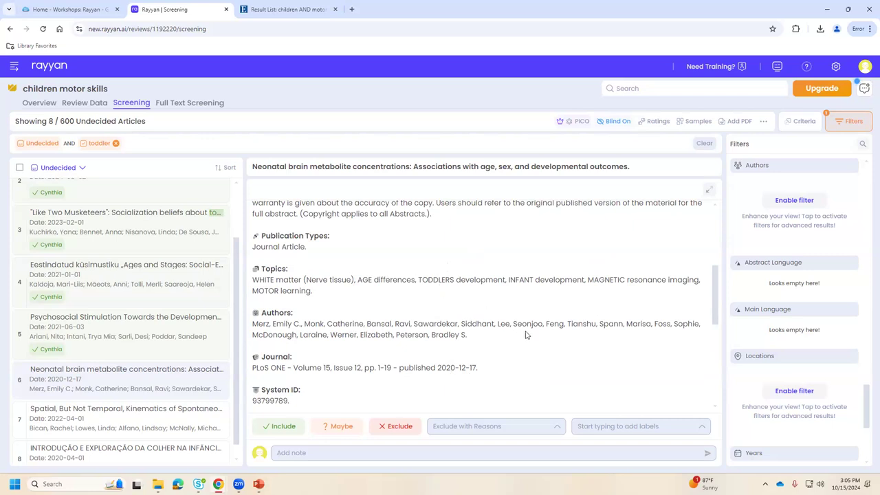
{"action": "scroll", "coordinate": [526, 336], "scroll_direction": "up", "scroll_amount": 3}
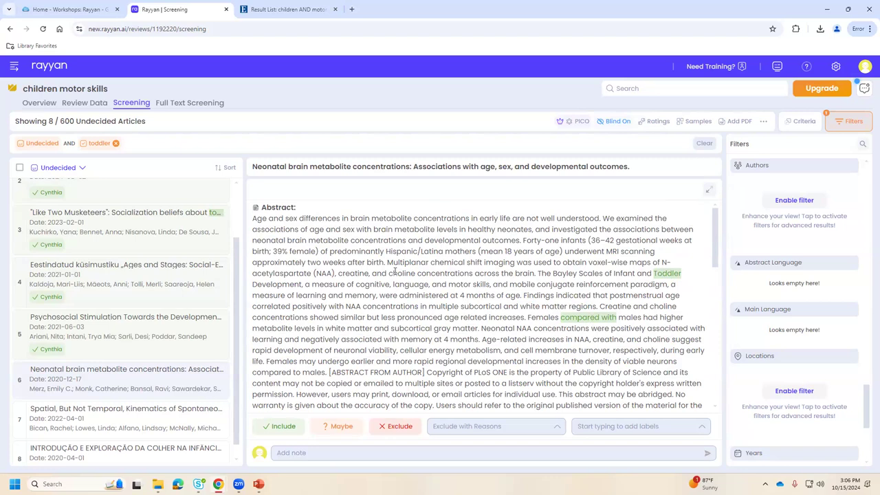
{"action": "scroll", "coordinate": [472, 314], "scroll_direction": "down", "scroll_amount": 1}
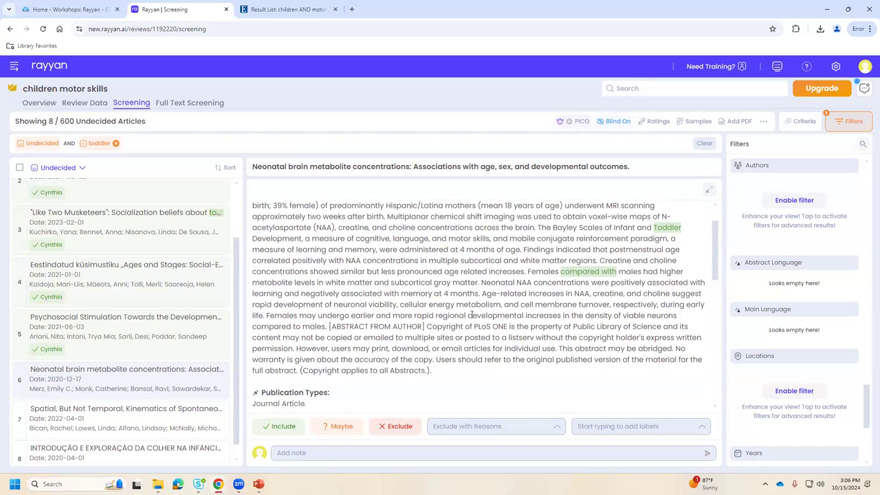
{"action": "scroll", "coordinate": [472, 314], "scroll_direction": "down", "scroll_amount": 1}
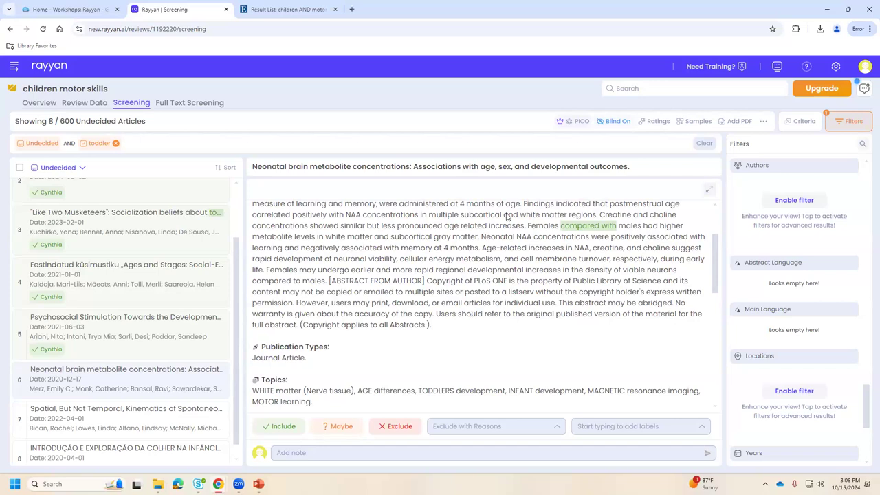
In Filters, add 'young adult' to the Keywords for exclude list.
{"action": "left_click", "coordinate": [851, 124]}
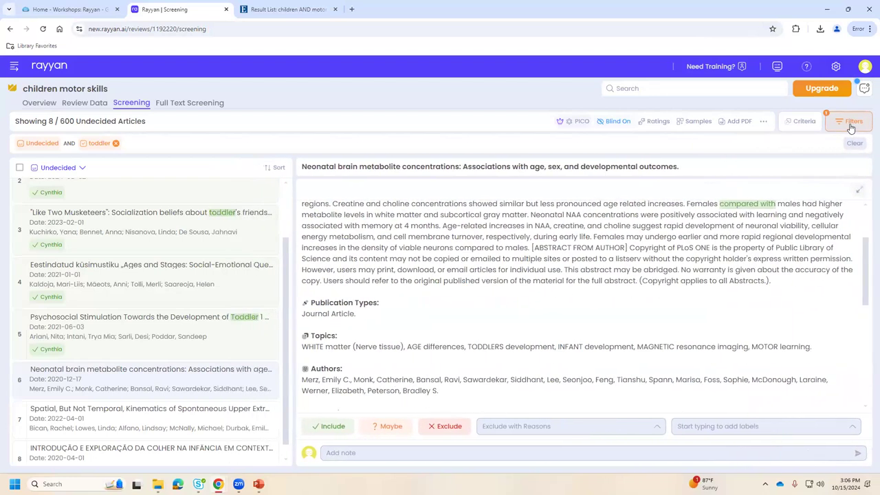
{"action": "scroll", "coordinate": [866, 396], "scroll_direction": "down", "scroll_amount": 5}
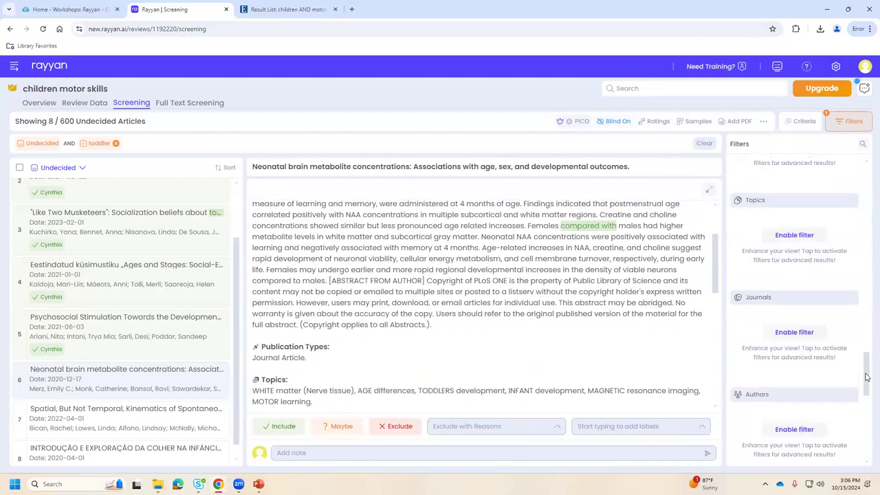
{"action": "scroll", "coordinate": [863, 378], "scroll_direction": "up", "scroll_amount": 10}
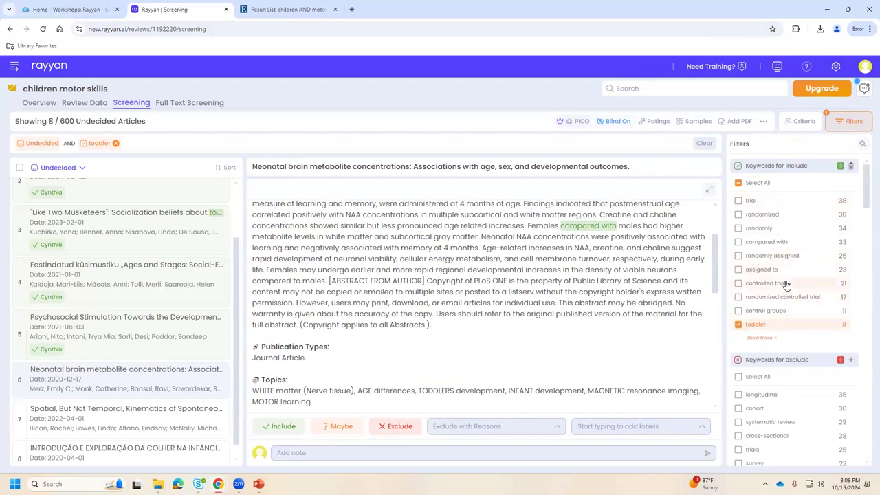
{"action": "scroll", "coordinate": [835, 358], "scroll_direction": "down", "scroll_amount": 2}
{"action": "left_click", "coordinate": [850, 268]}
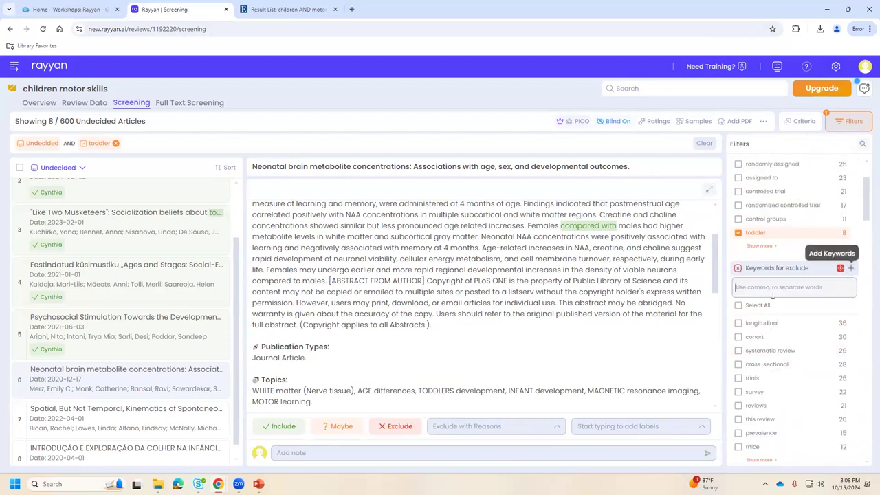
{"action": "type", "text": "youb"}
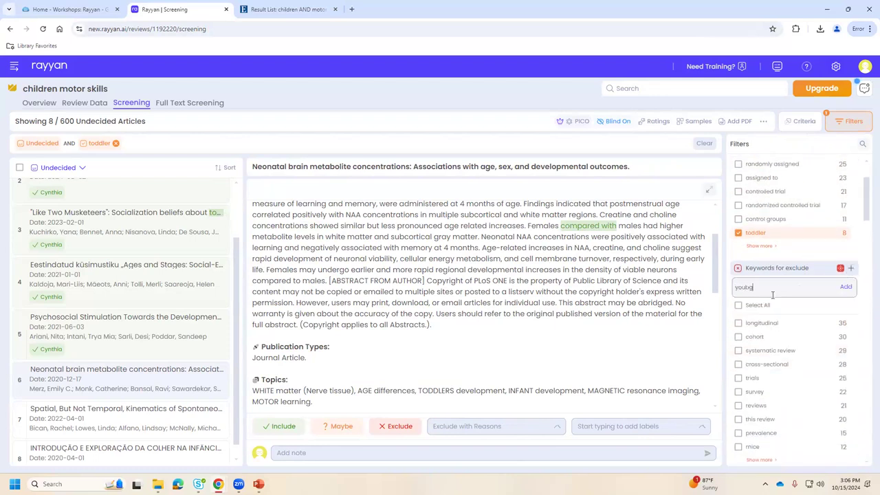
{"action": "key", "text": "BackSpace"}
{"action": "type", "text": "ng adult"}
{"action": "key", "text": "Return"}
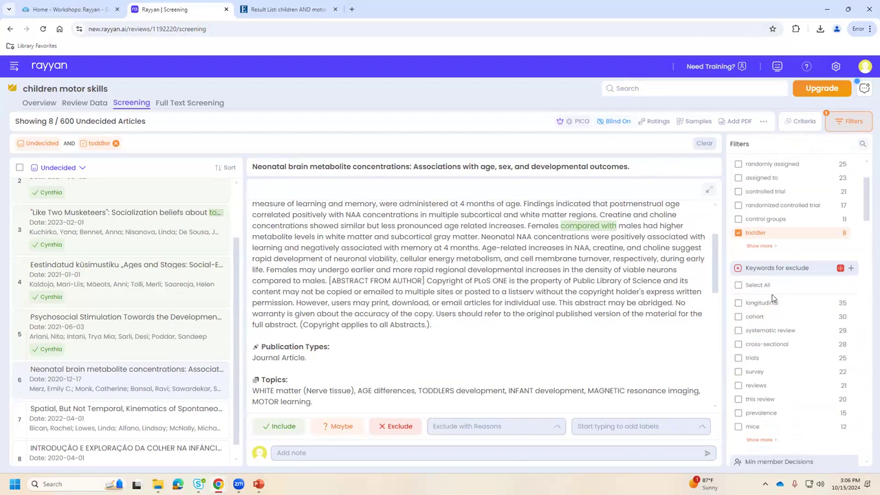
Add the 'young adult' exclusion keyword alongside toddler, leaving 0 of 600 undecided articles.
{"action": "scroll", "coordinate": [818, 381], "scroll_direction": "down", "scroll_amount": 2}
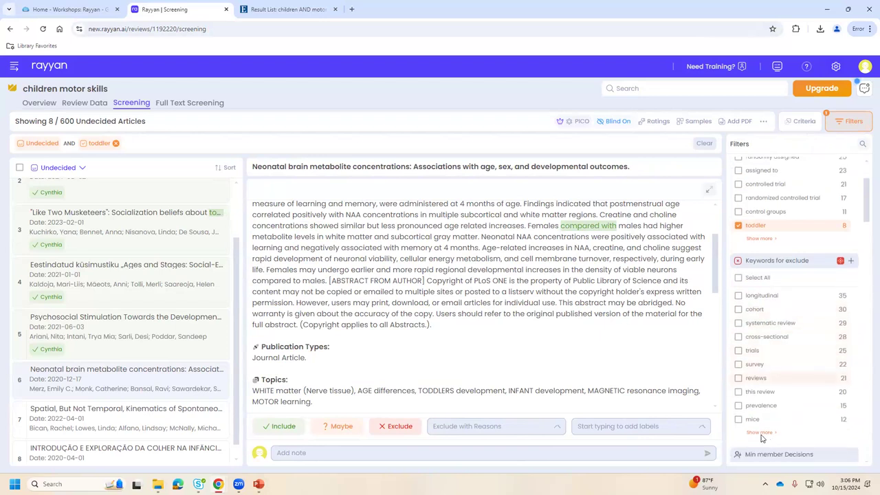
{"action": "left_click", "coordinate": [760, 348]}
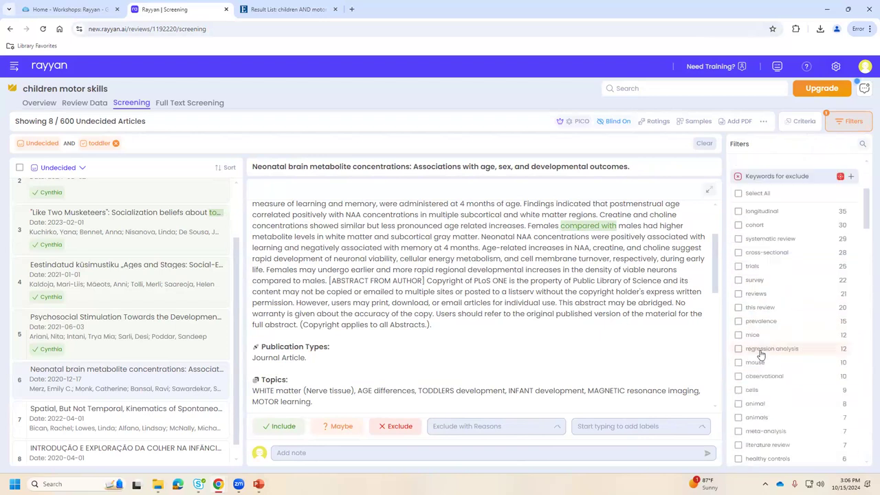
{"action": "scroll", "coordinate": [787, 363], "scroll_direction": "down", "scroll_amount": 3}
{"action": "scroll", "coordinate": [793, 375], "scroll_direction": "down", "scroll_amount": 5}
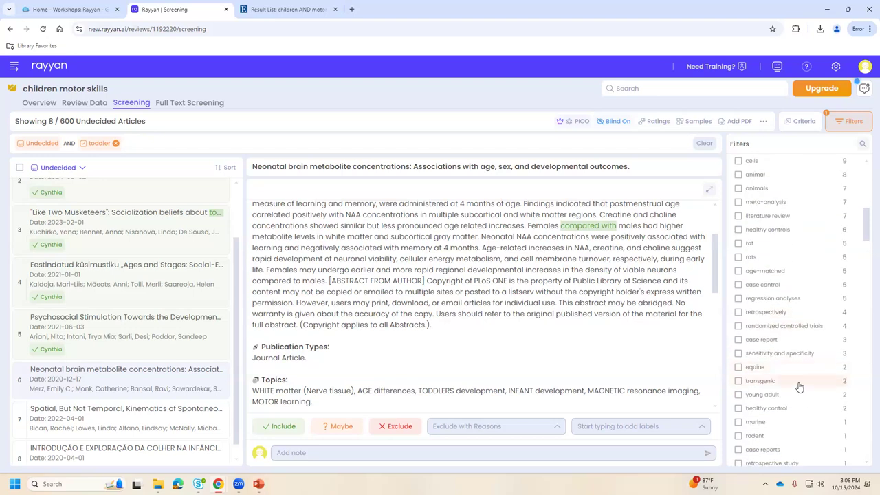
{"action": "scroll", "coordinate": [799, 386], "scroll_direction": "down", "scroll_amount": 7}
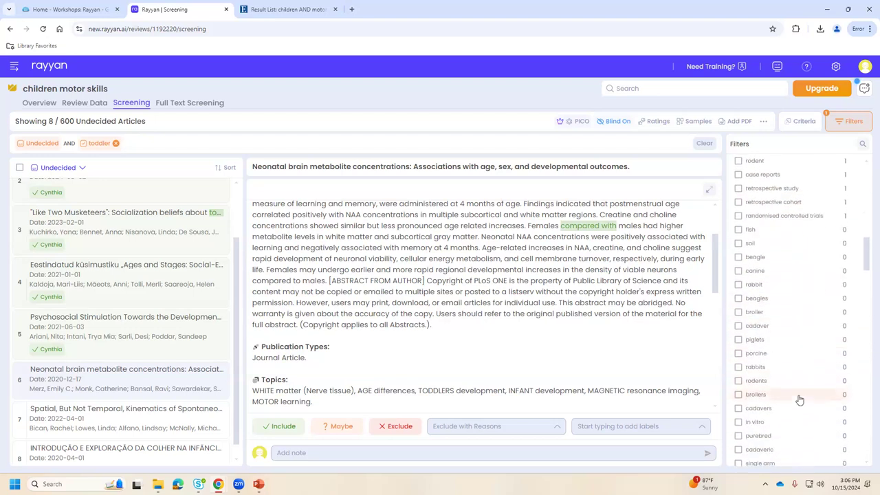
{"action": "scroll", "coordinate": [798, 385], "scroll_direction": "up", "scroll_amount": 8}
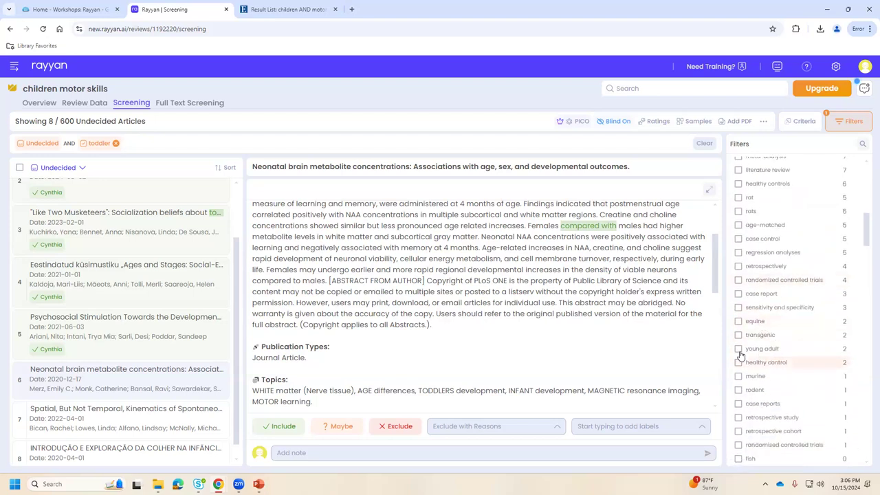
{"action": "left_click", "coordinate": [756, 352]}
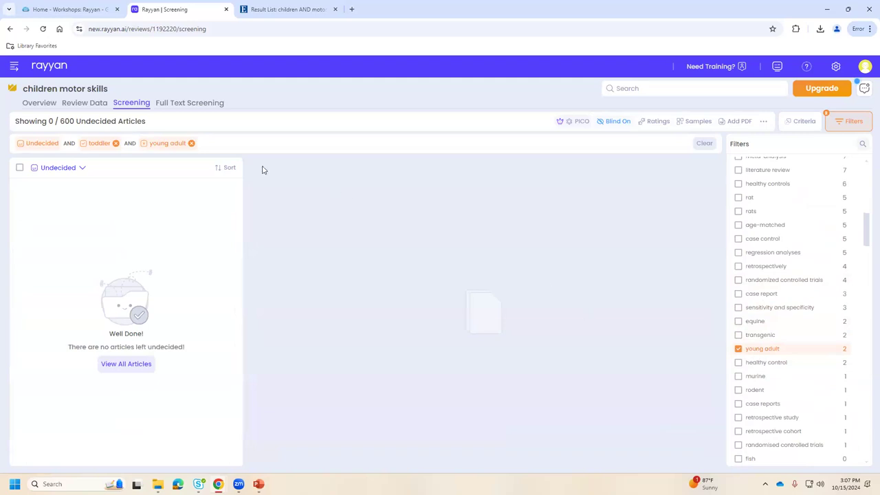
Remove the toddler filter and exclude the choline rat study and the Bourdieu movement competence study.
{"action": "left_click", "coordinate": [115, 143]}
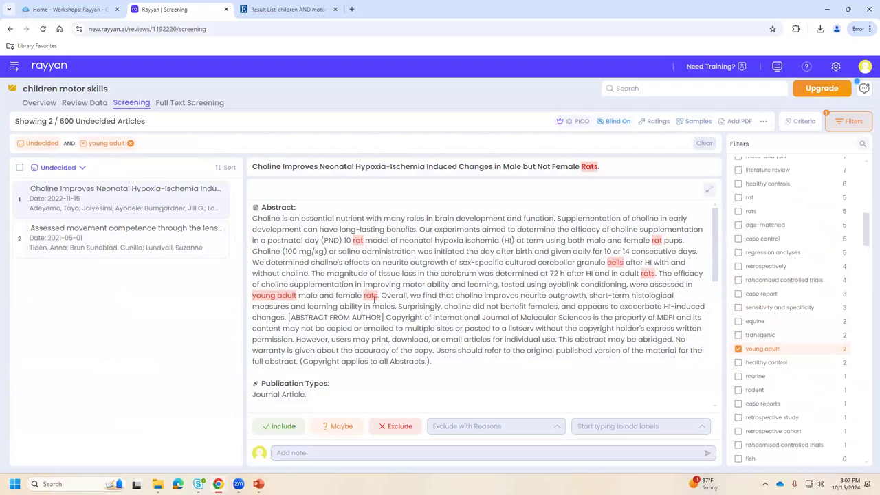
{"action": "left_click", "coordinate": [406, 427]}
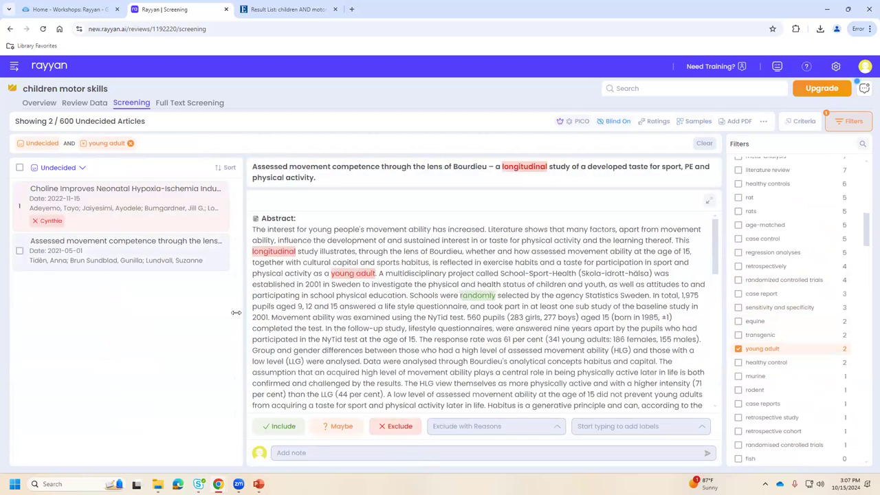
{"action": "left_click", "coordinate": [383, 426]}
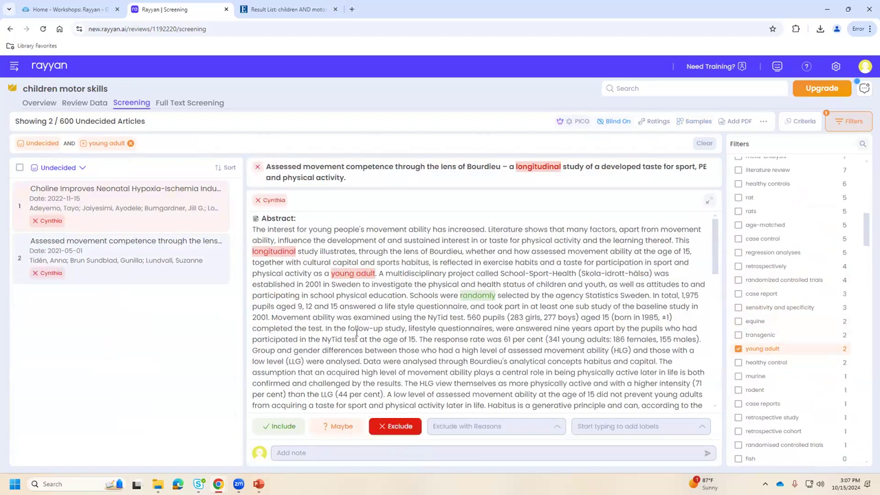
{"action": "left_click_drag", "start_coordinate": [867, 228], "coordinate": [867, 160]}
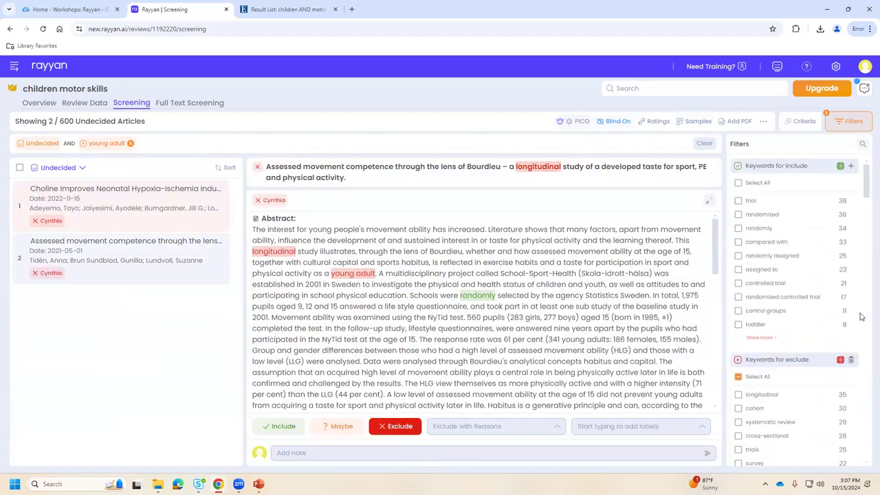
{"action": "left_click", "coordinate": [853, 167]}
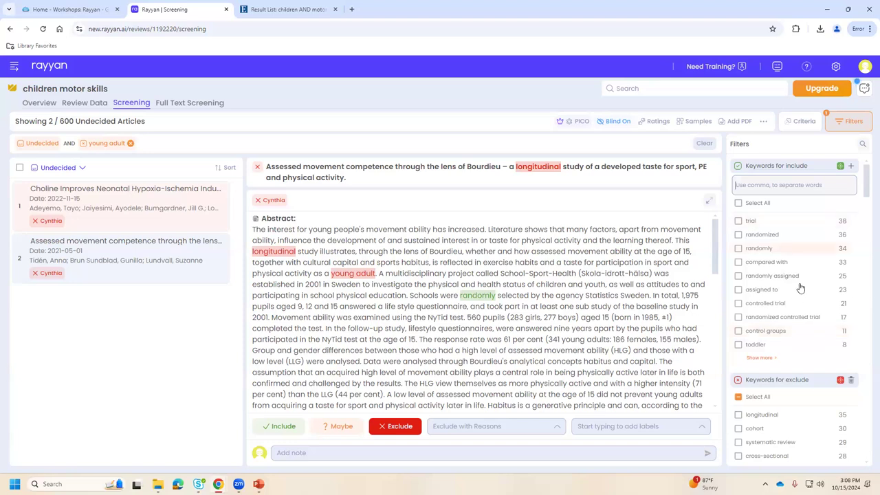
{"action": "scroll", "coordinate": [803, 268], "scroll_direction": "down", "scroll_amount": 1}
{"action": "scroll", "coordinate": [803, 268], "scroll_direction": "down", "scroll_amount": 2}
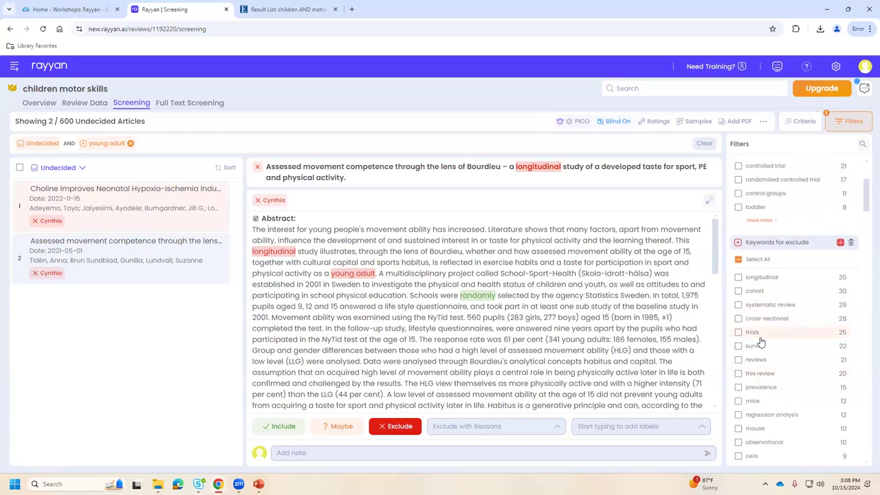
{"action": "scroll", "coordinate": [790, 219], "scroll_direction": "up", "scroll_amount": 1}
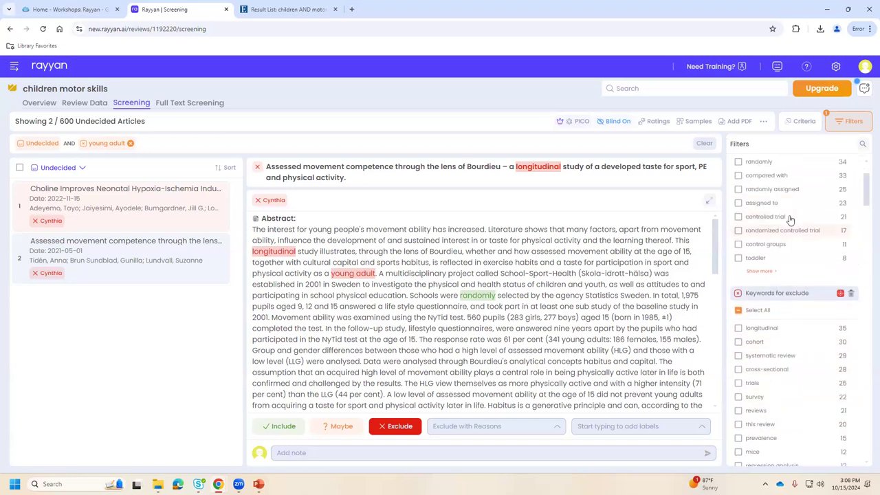
{"action": "scroll", "coordinate": [790, 219], "scroll_direction": "down", "scroll_amount": 2}
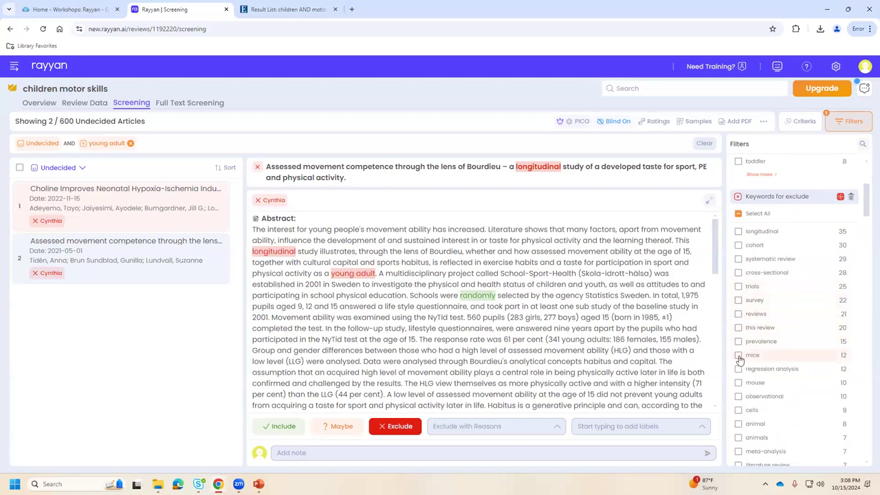
Tick the 'mice' exclusion keyword alongside young adult, showing 12 of 600 undecided articles.
{"action": "left_click", "coordinate": [839, 357]}
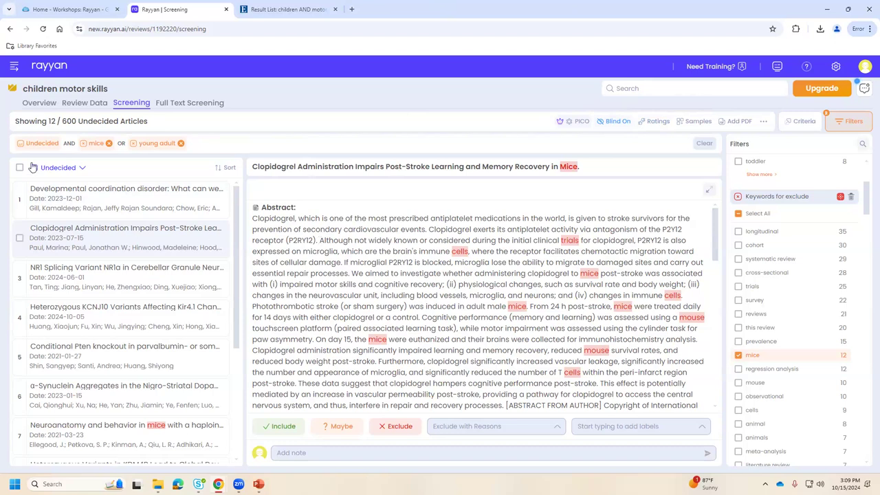
Go Home and open the 'motor skills feb 2024' review's screening list, with 720 of 817 undecided.
{"action": "left_click", "coordinate": [13, 68]}
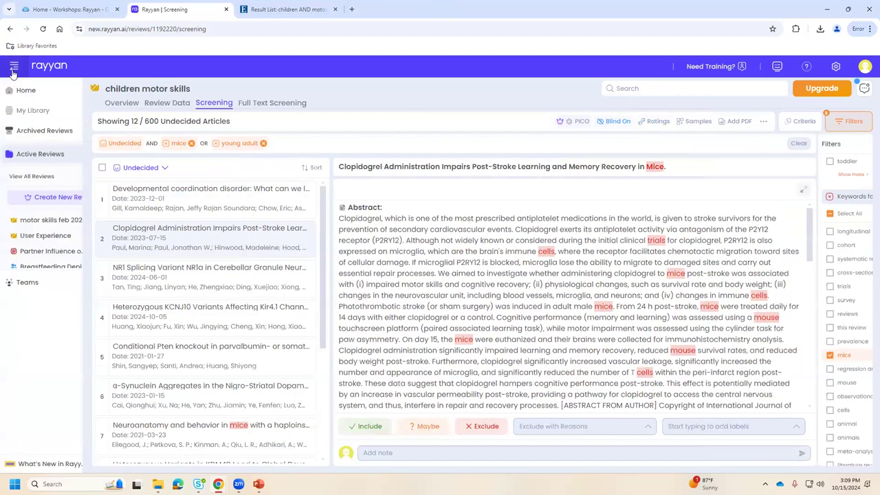
{"action": "left_click", "coordinate": [25, 92]}
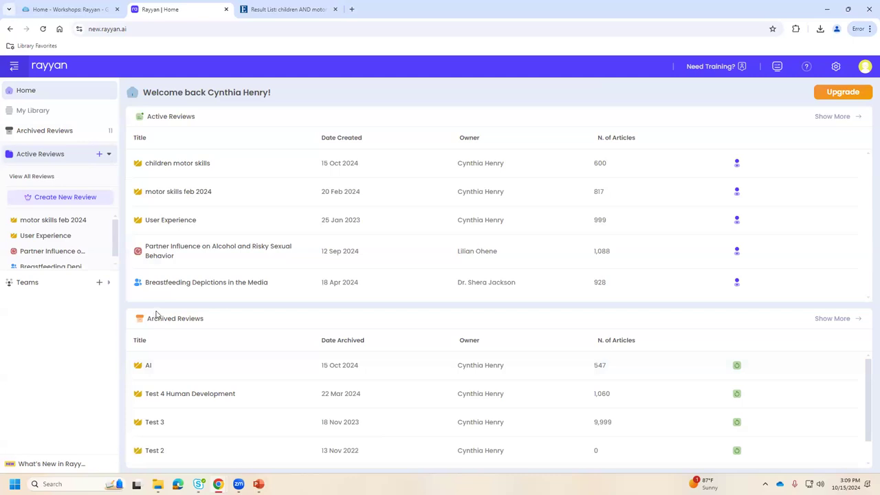
{"action": "left_click", "coordinate": [189, 197]}
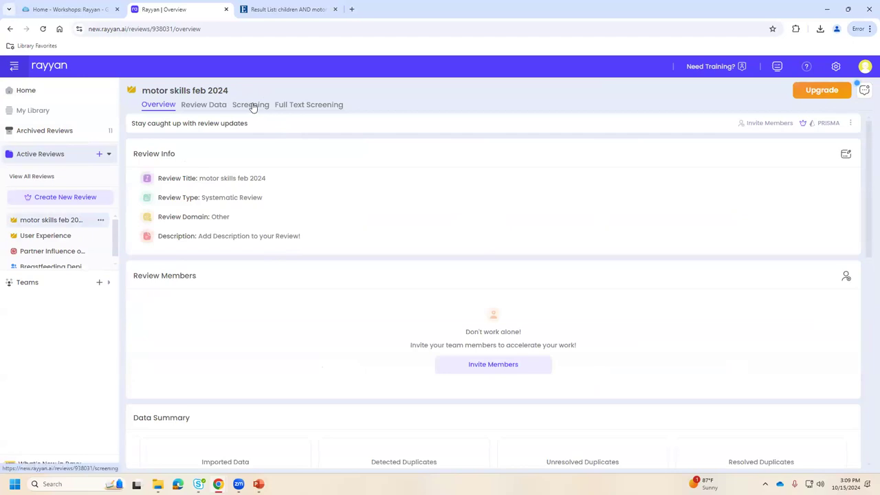
{"action": "left_click", "coordinate": [252, 106]}
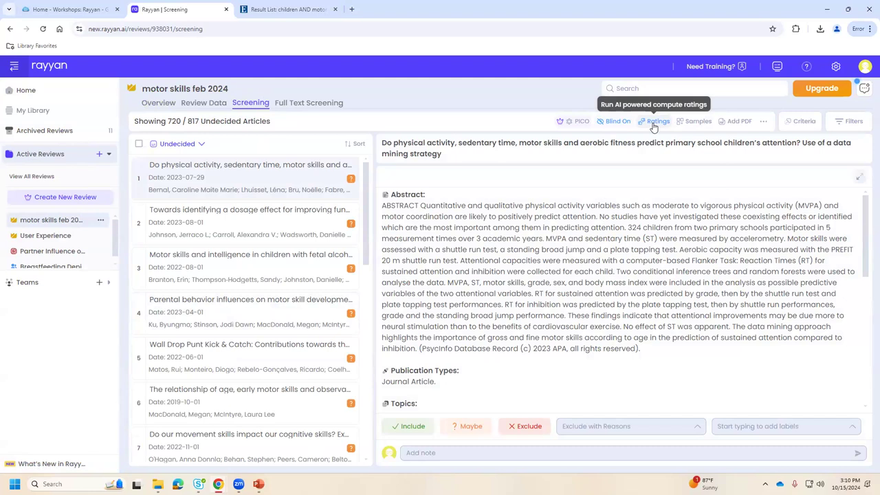
Compute relevance ratings for the motor skills articles and close the finished Compute Ratings notice.
{"action": "left_click", "coordinate": [653, 126]}
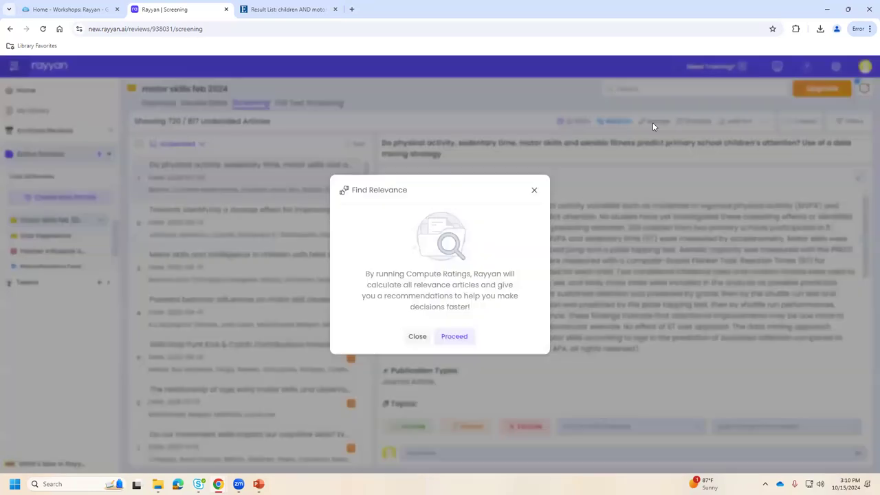
{"action": "left_click", "coordinate": [460, 341]}
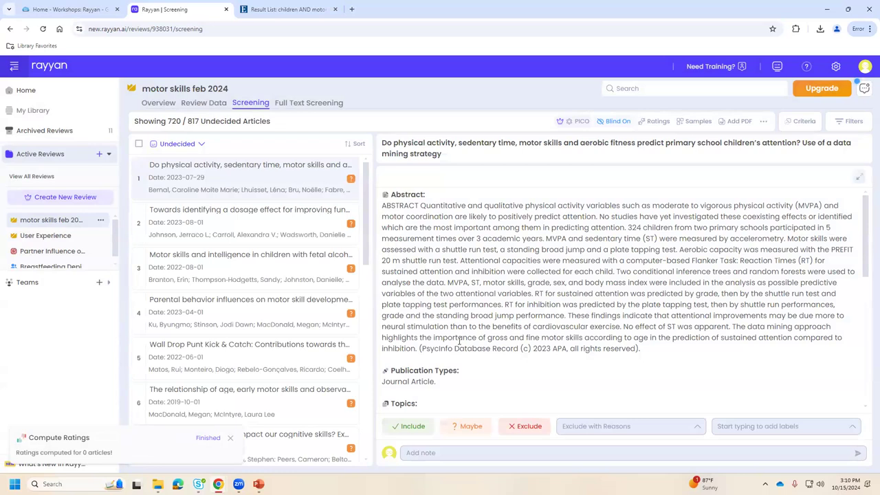
{"action": "left_click", "coordinate": [231, 438]}
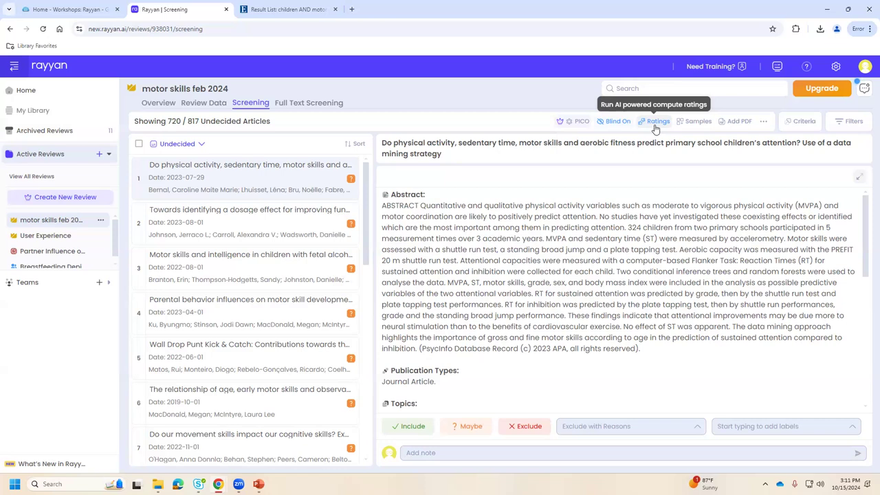
Collapse the sidebar, open Filters, and try the Ratings filter, closing its upgrade prompt.
{"action": "left_click", "coordinate": [14, 67]}
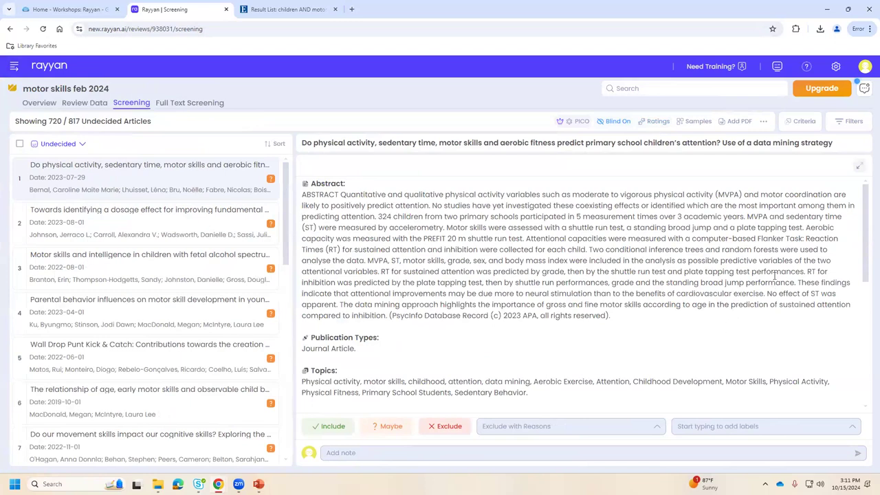
{"action": "left_click", "coordinate": [850, 122]}
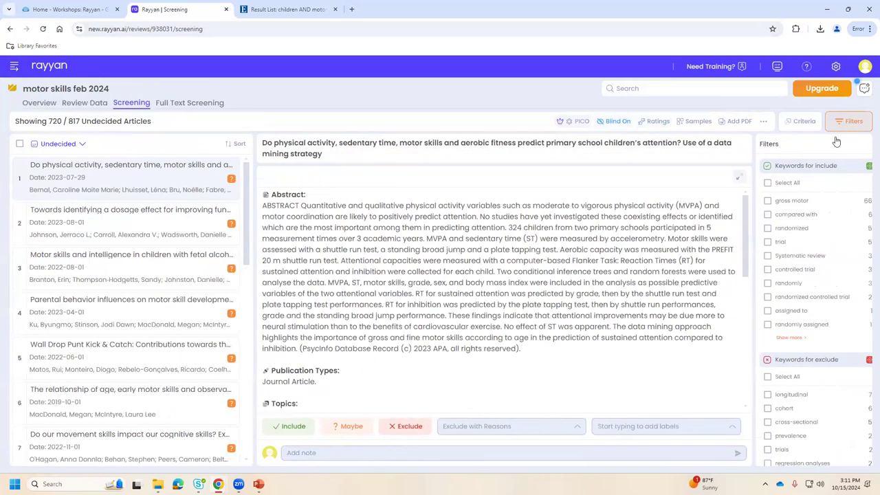
{"action": "scroll", "coordinate": [811, 333], "scroll_direction": "down", "scroll_amount": 10}
{"action": "scroll", "coordinate": [811, 333], "scroll_direction": "down", "scroll_amount": 5}
{"action": "scroll", "coordinate": [812, 333], "scroll_direction": "down", "scroll_amount": 5}
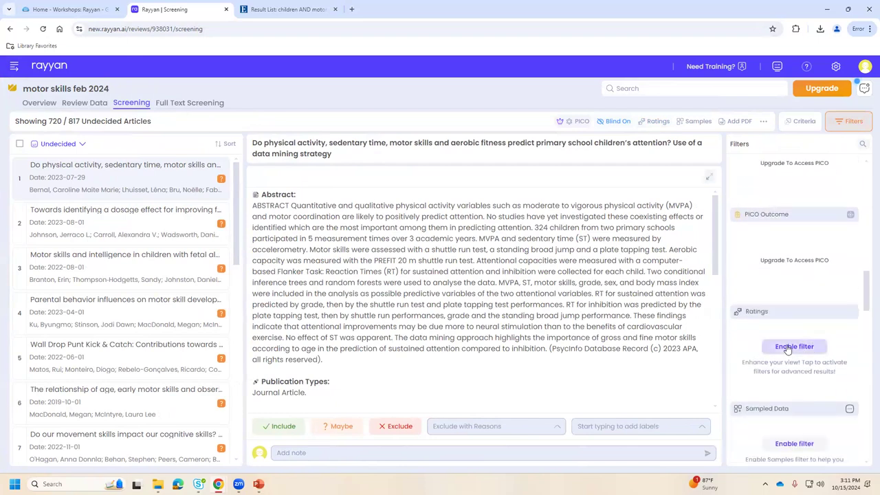
{"action": "left_click", "coordinate": [789, 348]}
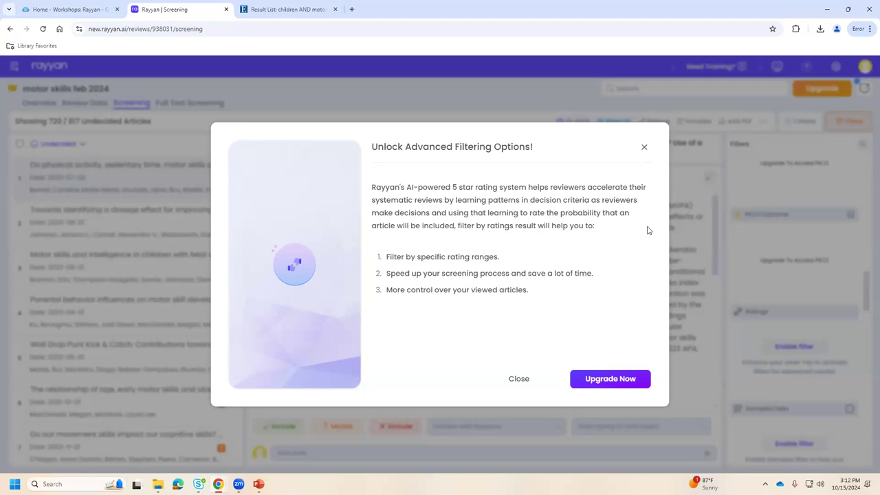
{"action": "left_click", "coordinate": [644, 149]}
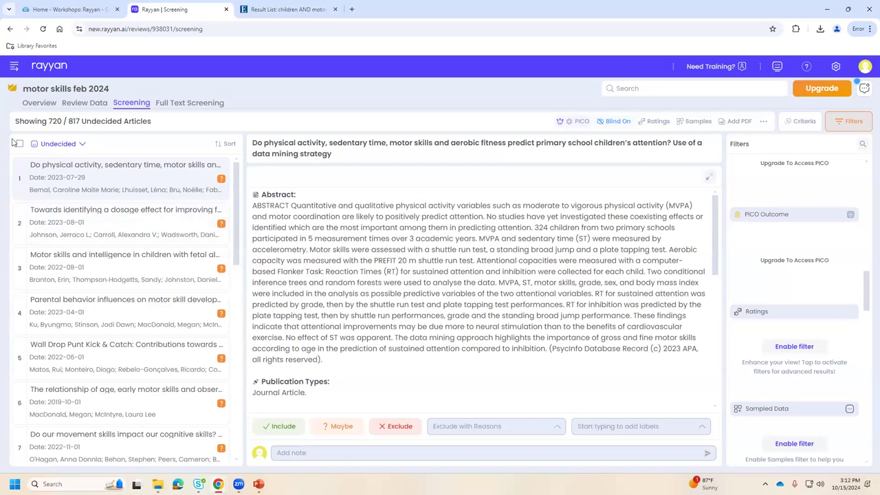
Open the 'Breastfeeding Depictions in the Media' review's screening page with the Filters panel shown.
{"action": "left_click", "coordinate": [14, 67]}
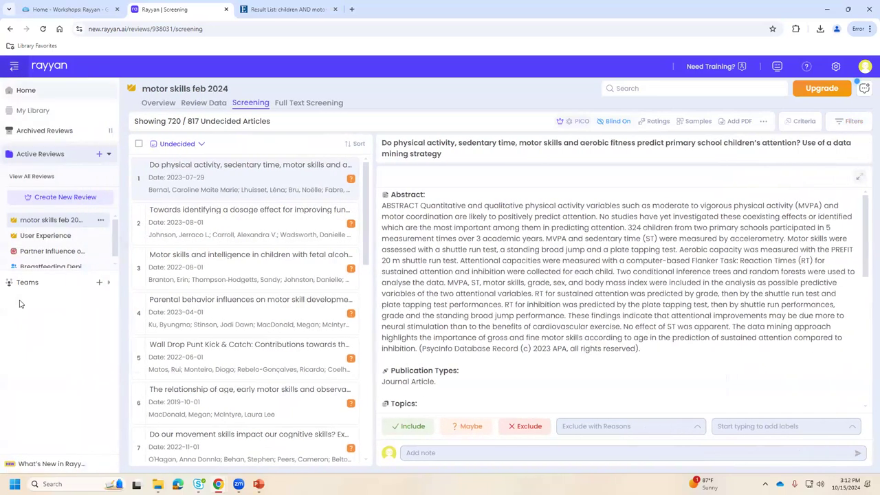
{"action": "scroll", "coordinate": [50, 258], "scroll_direction": "down", "scroll_amount": 1}
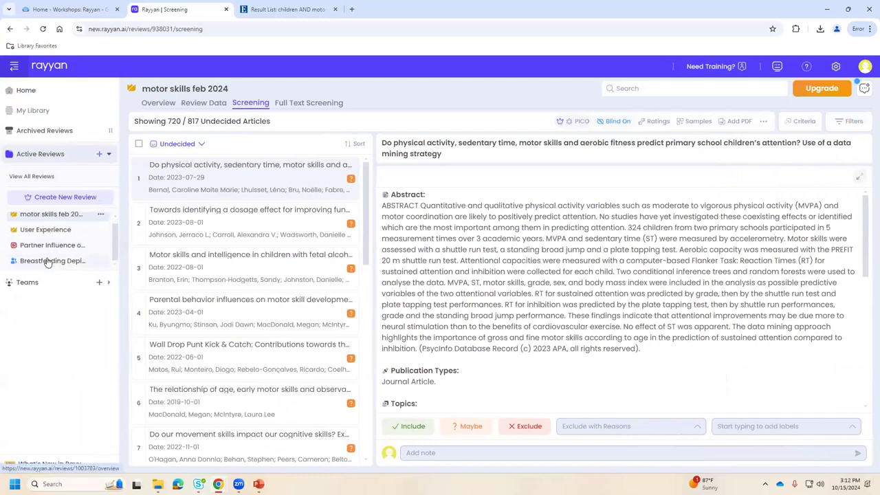
{"action": "left_click", "coordinate": [47, 261]}
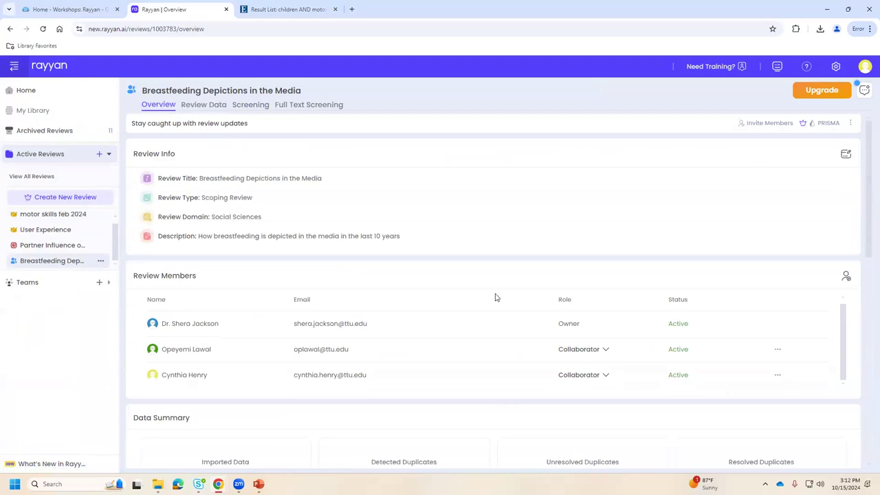
{"action": "left_click", "coordinate": [249, 107]}
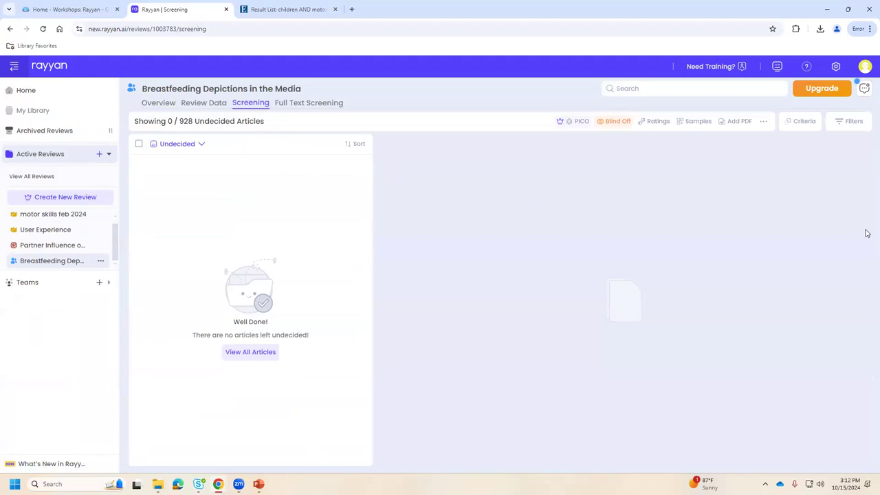
{"action": "left_click", "coordinate": [849, 121]}
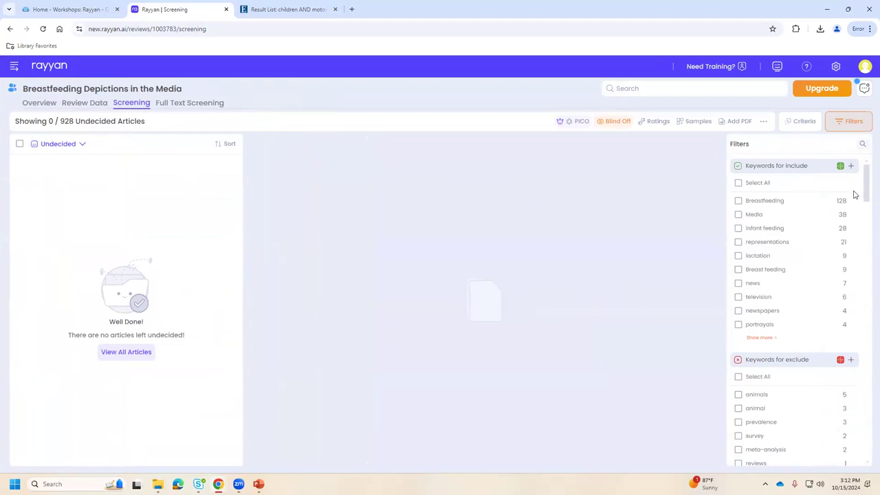
{"action": "scroll", "coordinate": [855, 313], "scroll_direction": "down", "scroll_amount": 8}
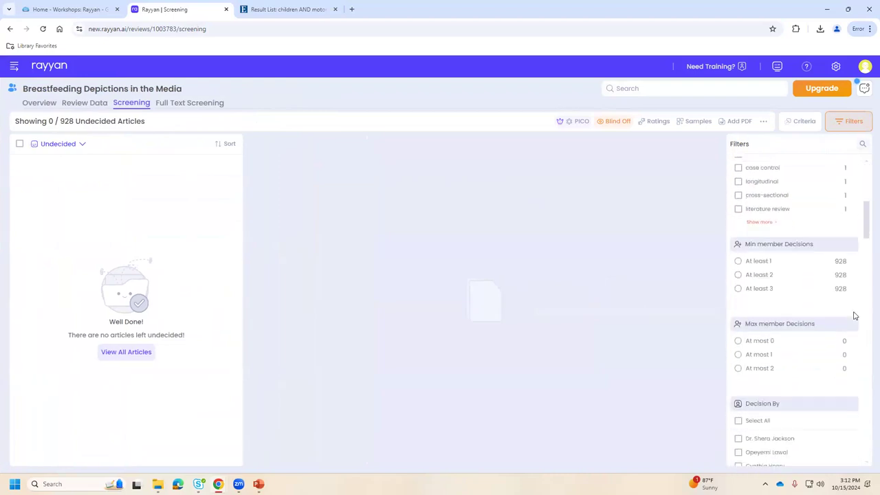
Switch the list to All Articles (928), dismiss the Ratings filter upgrade prompt, and reopen the sidebar.
{"action": "left_click", "coordinate": [64, 144]}
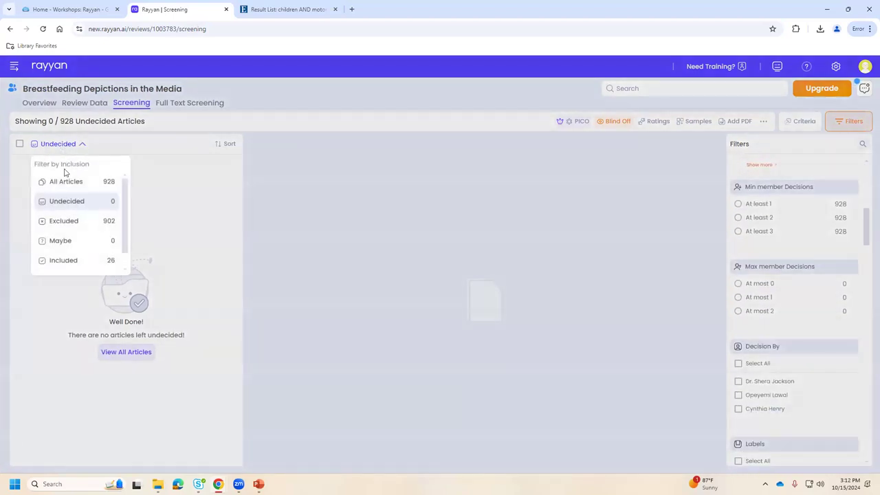
{"action": "left_click", "coordinate": [77, 186]}
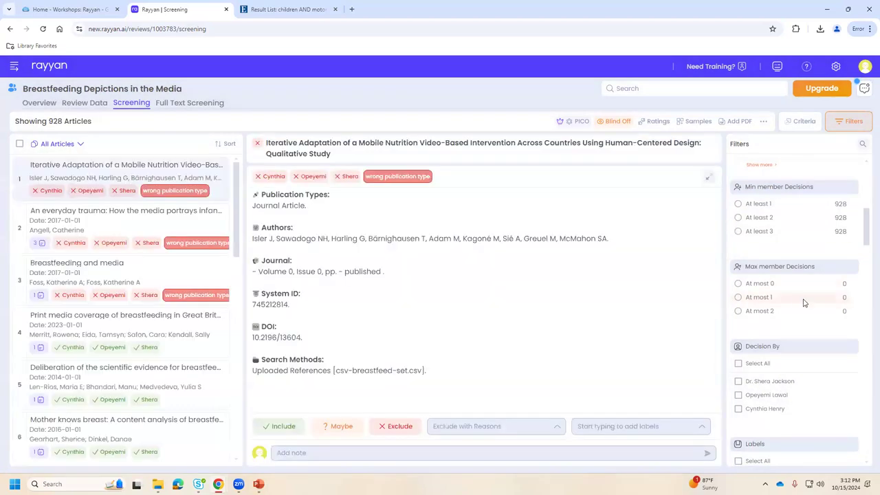
{"action": "scroll", "coordinate": [804, 302], "scroll_direction": "down", "scroll_amount": 3}
{"action": "scroll", "coordinate": [807, 303], "scroll_direction": "down", "scroll_amount": 10}
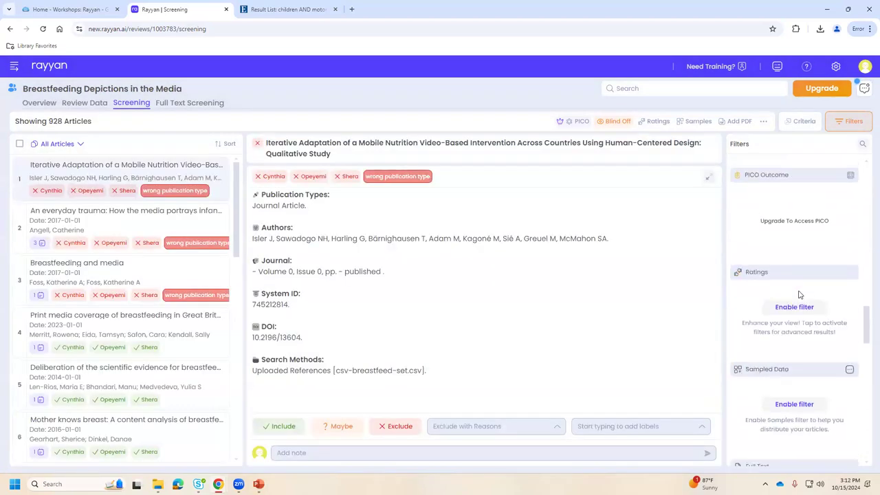
{"action": "scroll", "coordinate": [799, 295], "scroll_direction": "down", "scroll_amount": 2}
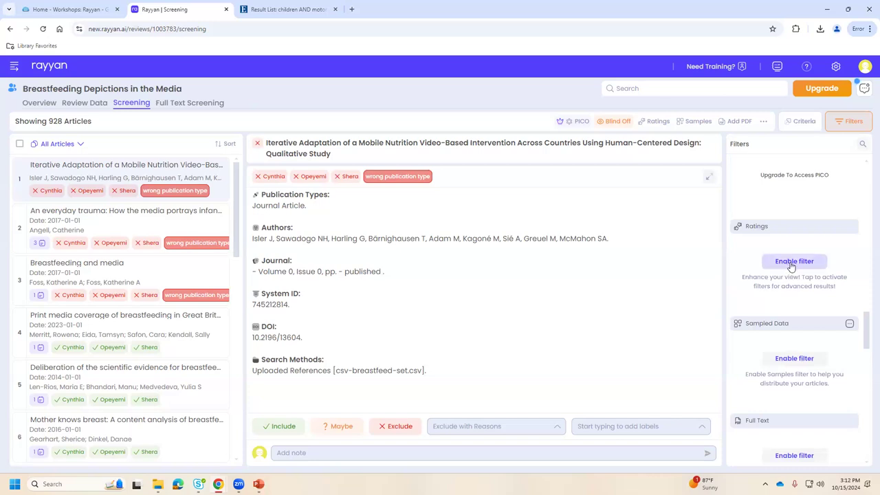
{"action": "left_click", "coordinate": [792, 263]}
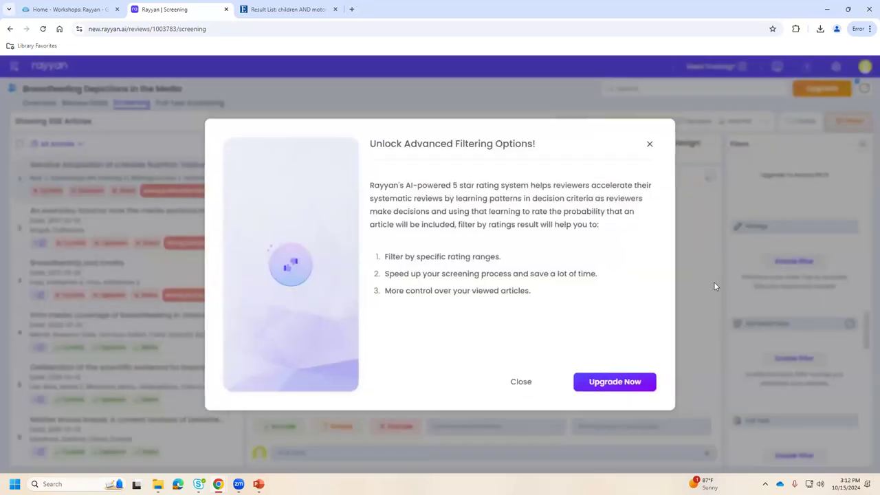
{"action": "left_click", "coordinate": [644, 149]}
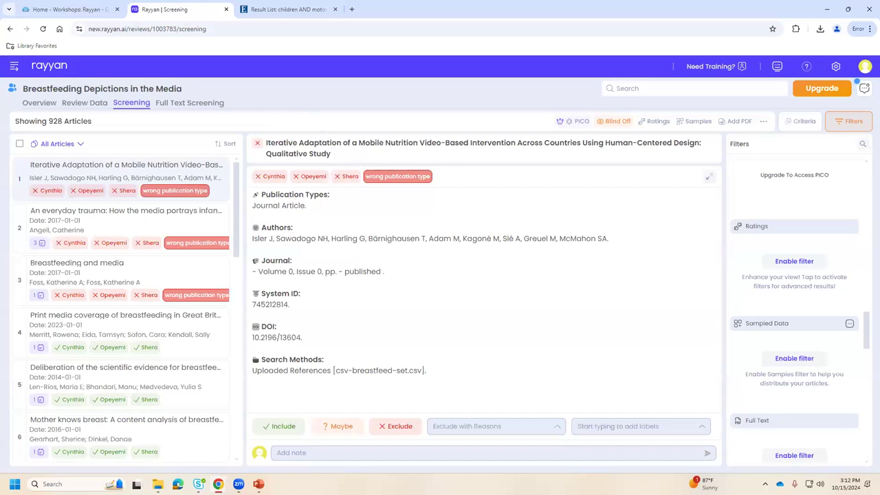
{"action": "left_click", "coordinate": [14, 66]}
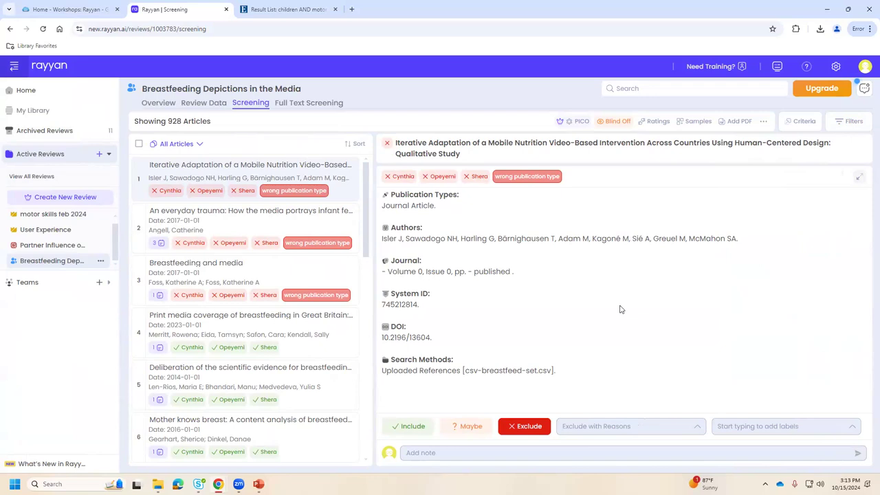
Enable Full Text Screening for the breastfeeding review, then view the library guide's PRISMA 2020 diagram.
{"action": "left_click", "coordinate": [322, 103]}
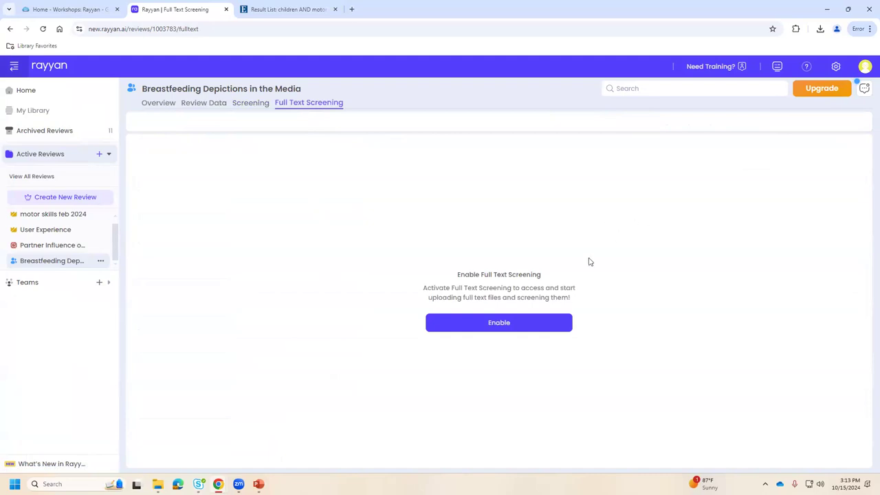
{"action": "left_click", "coordinate": [497, 328]}
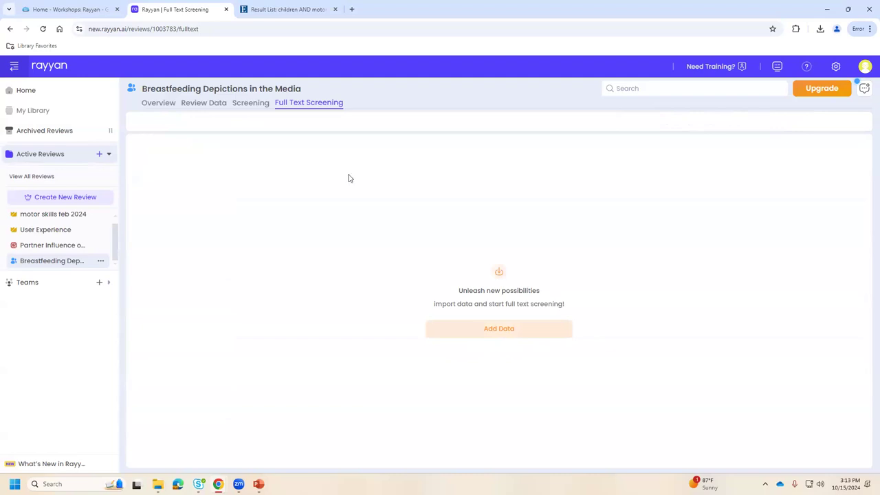
{"action": "left_click", "coordinate": [47, 12]}
{"action": "scroll", "coordinate": [555, 229], "scroll_direction": "down", "scroll_amount": 15}
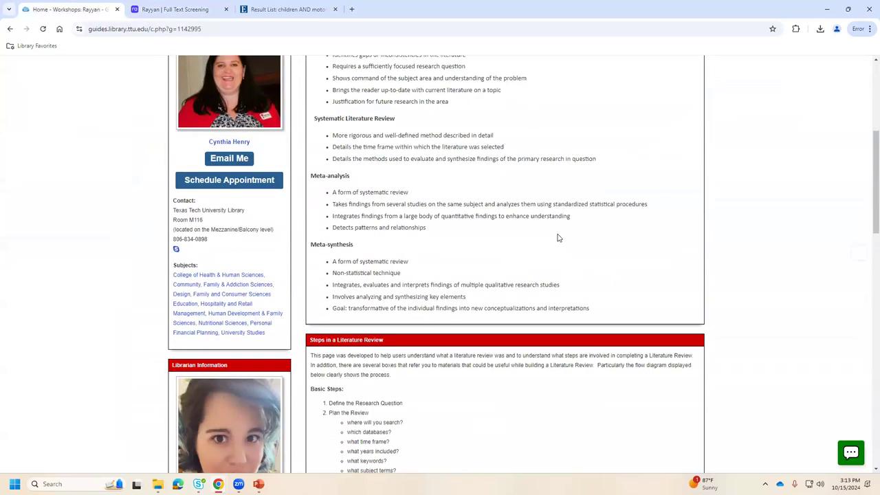
{"action": "scroll", "coordinate": [555, 230], "scroll_direction": "up", "scroll_amount": 2}
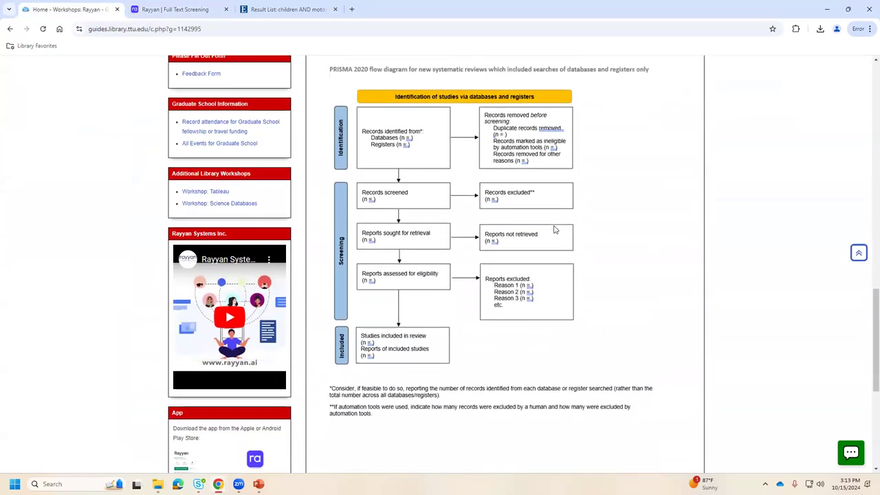
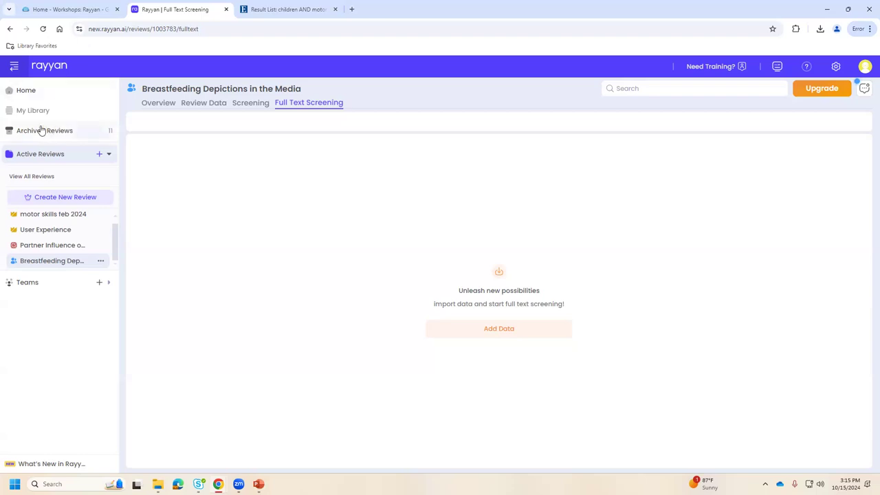
Go back to the Rayyan Home page to see the children motor skills and AI reviews.
{"action": "left_click", "coordinate": [61, 175]}
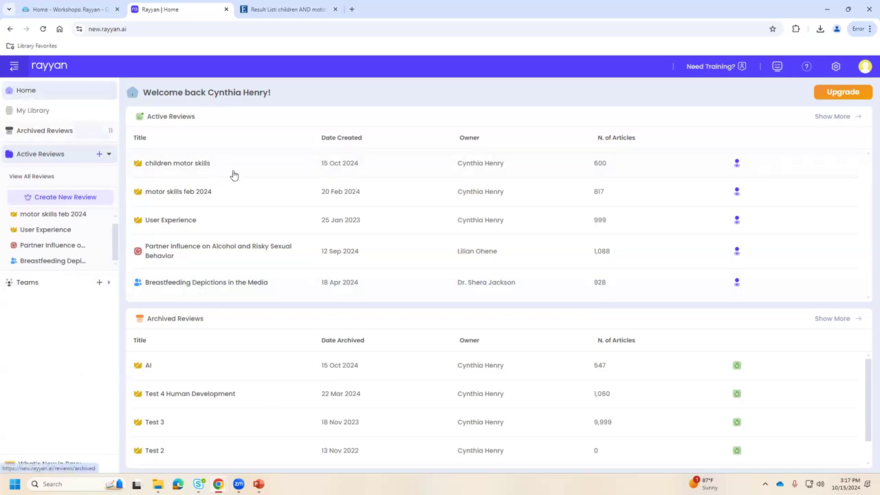
Open screening for motor skills feb 2024, show the include keyword filter, then go to Full Text Screening.
{"action": "left_click", "coordinate": [234, 195]}
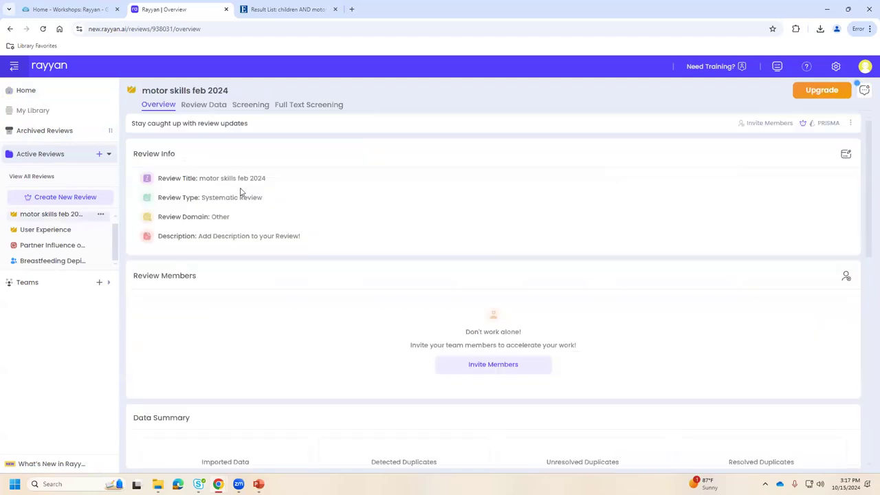
{"action": "left_click", "coordinate": [249, 105]}
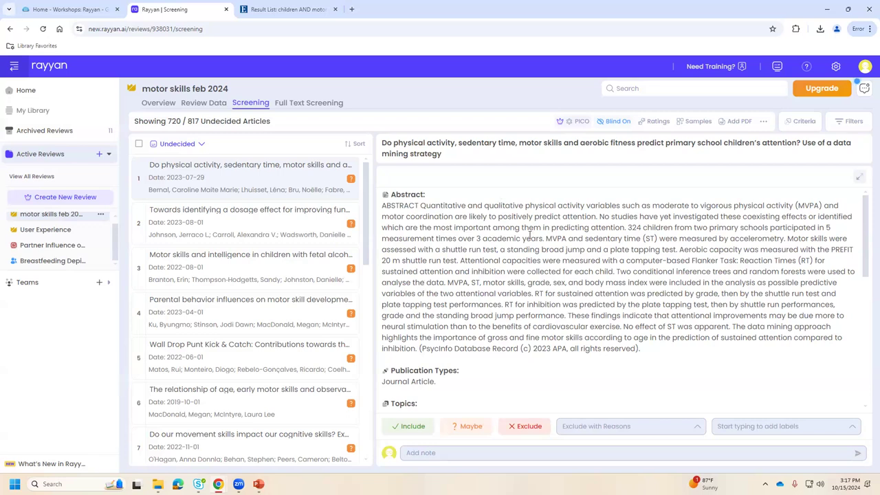
{"action": "left_click", "coordinate": [850, 121]}
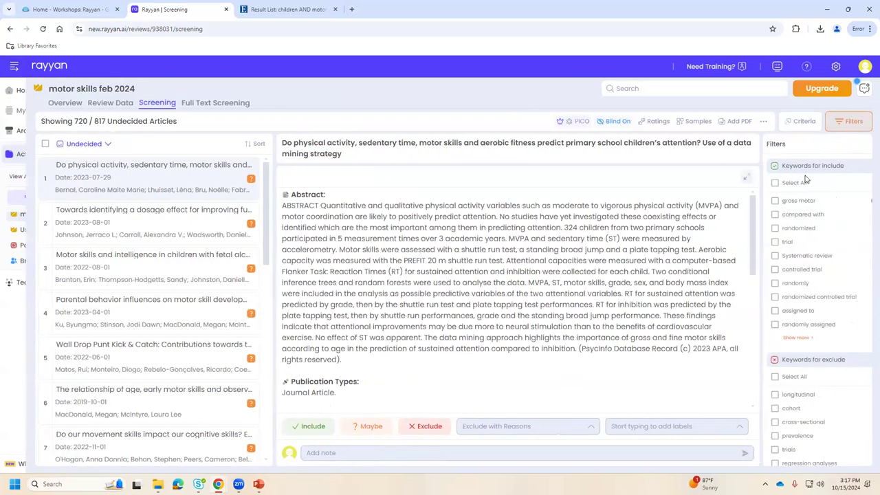
{"action": "left_click", "coordinate": [851, 166]}
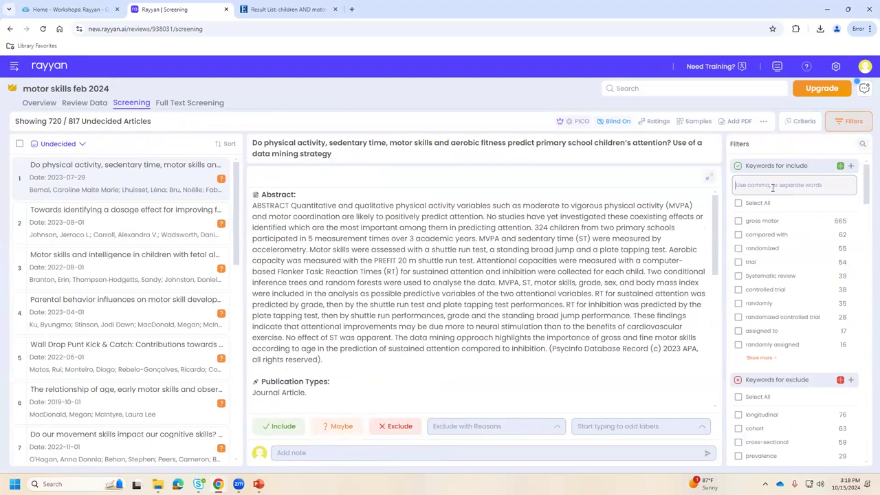
{"action": "left_click", "coordinate": [772, 187]}
{"action": "left_click", "coordinate": [772, 185]}
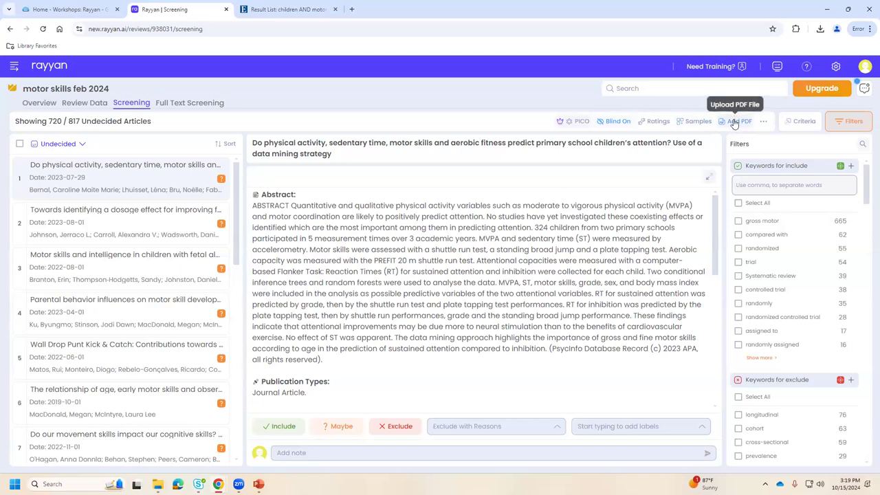
{"action": "left_click", "coordinate": [171, 103]}
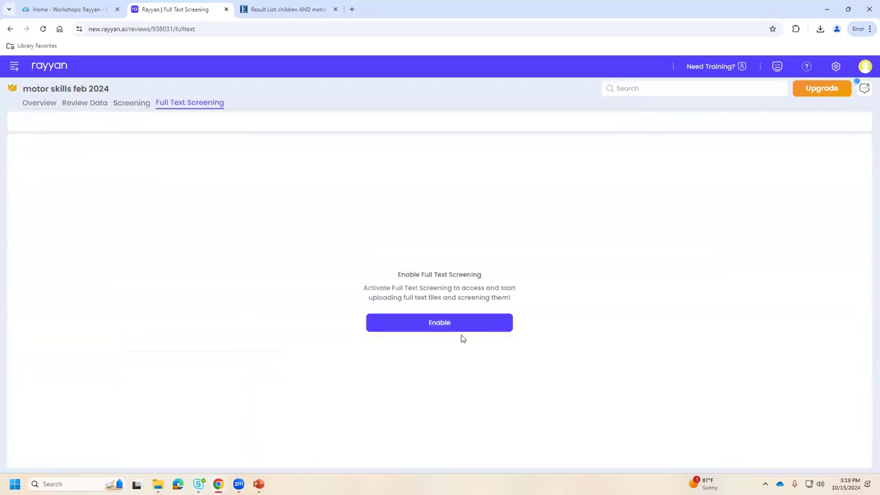
Enable full-text screening for motor skills feb 2024 and return to title/abstract screening.
{"action": "left_click", "coordinate": [440, 323]}
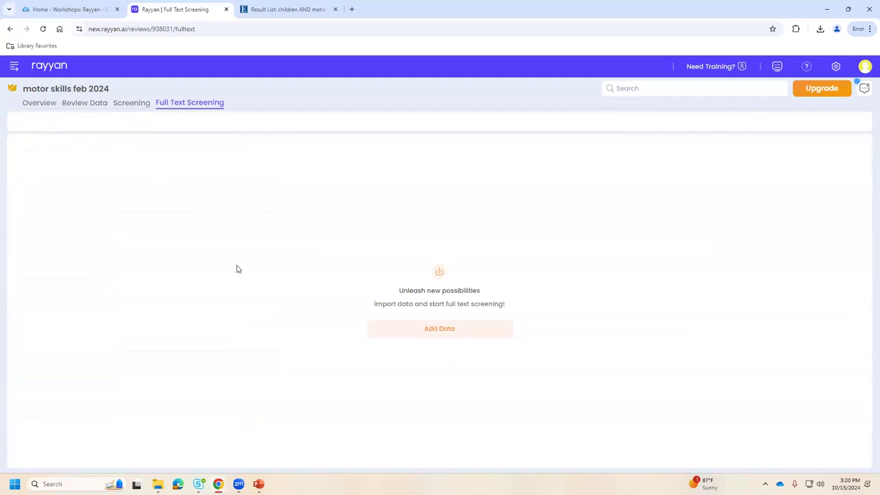
{"action": "left_click", "coordinate": [14, 66]}
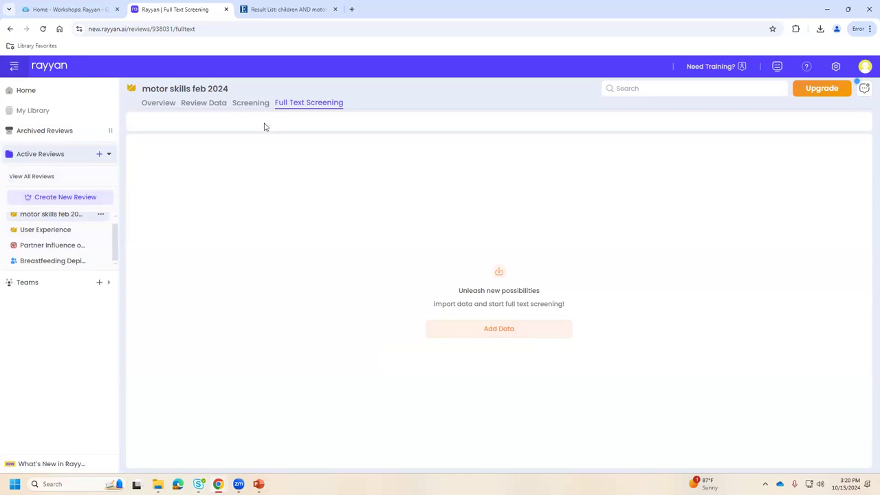
{"action": "left_click", "coordinate": [252, 104]}
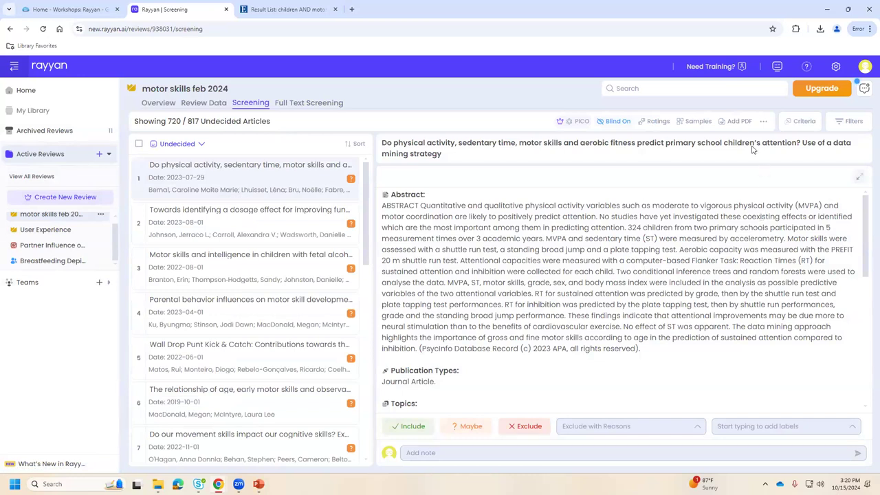
{"action": "left_click", "coordinate": [739, 124]}
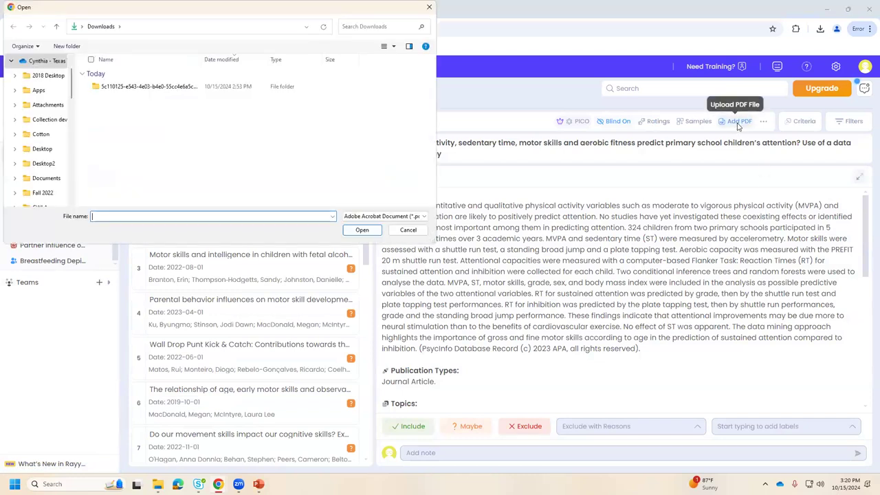
{"action": "left_click", "coordinate": [409, 231]}
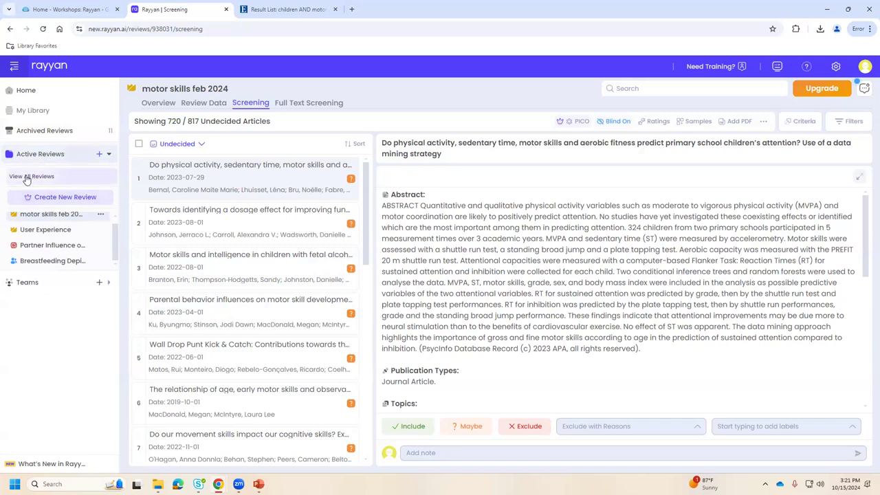
Delete the children motor skills review from the list of active reviews.
{"action": "left_click", "coordinate": [27, 179]}
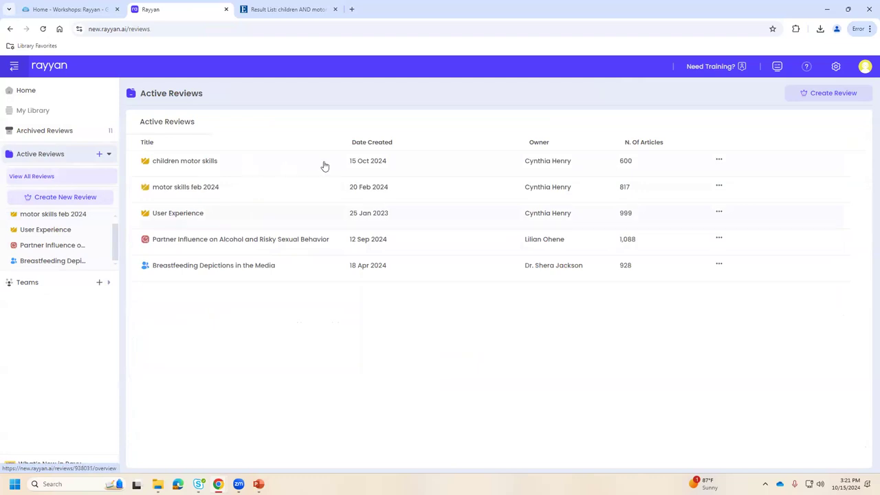
{"action": "left_click", "coordinate": [717, 163]}
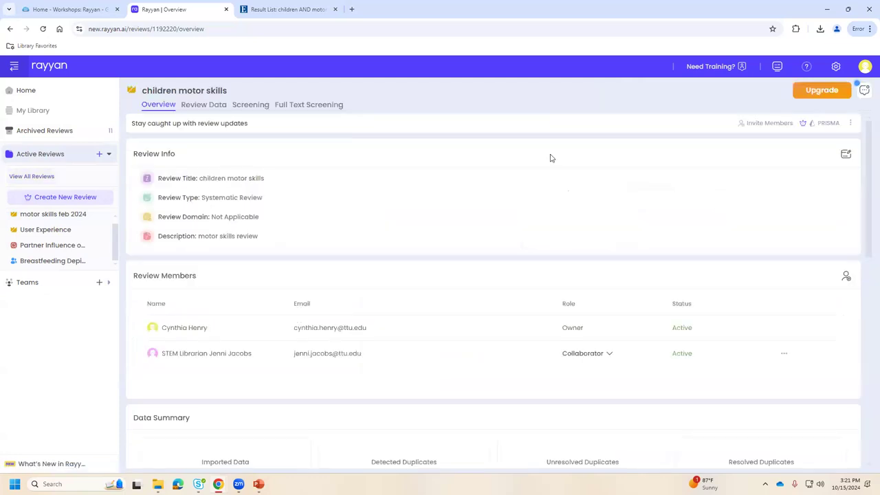
{"action": "left_click", "coordinate": [35, 176]}
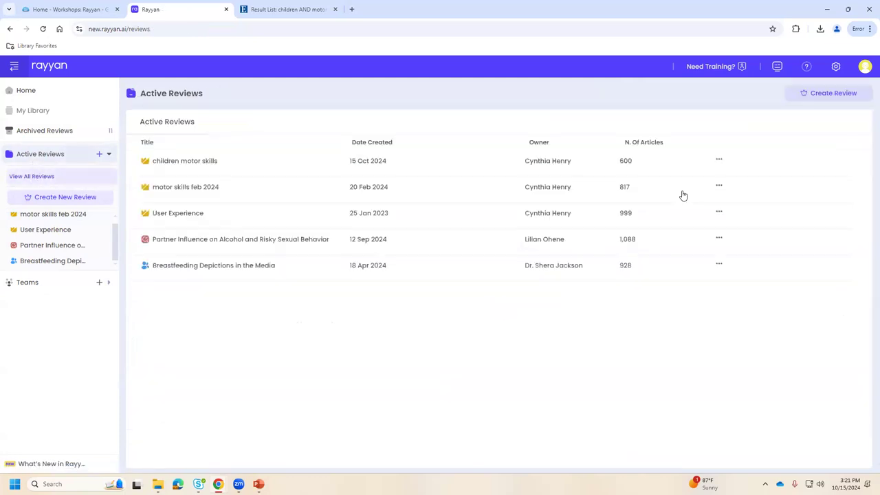
{"action": "left_click", "coordinate": [718, 161]}
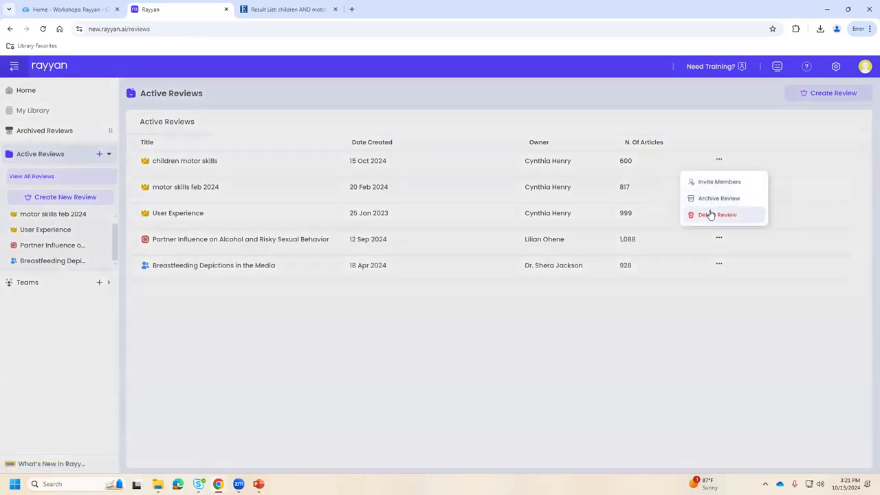
{"action": "left_click", "coordinate": [708, 215]}
{"action": "left_click", "coordinate": [503, 340]}
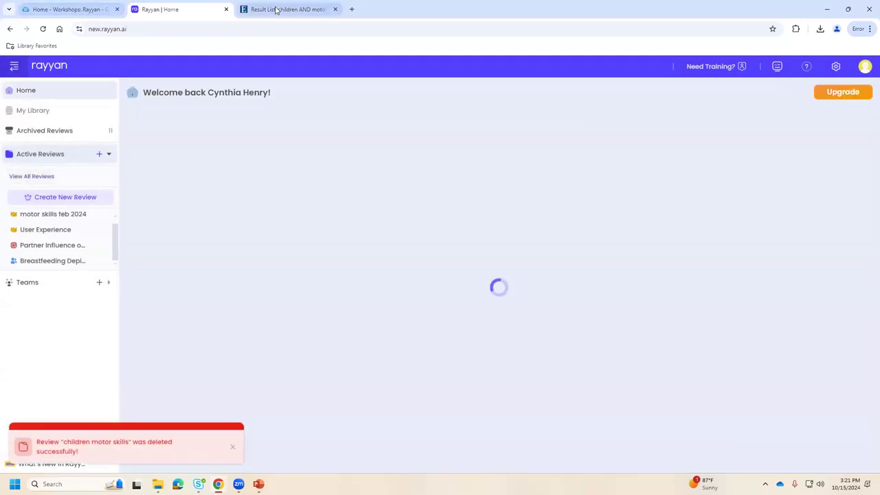
{"action": "left_click", "coordinate": [287, 9]}
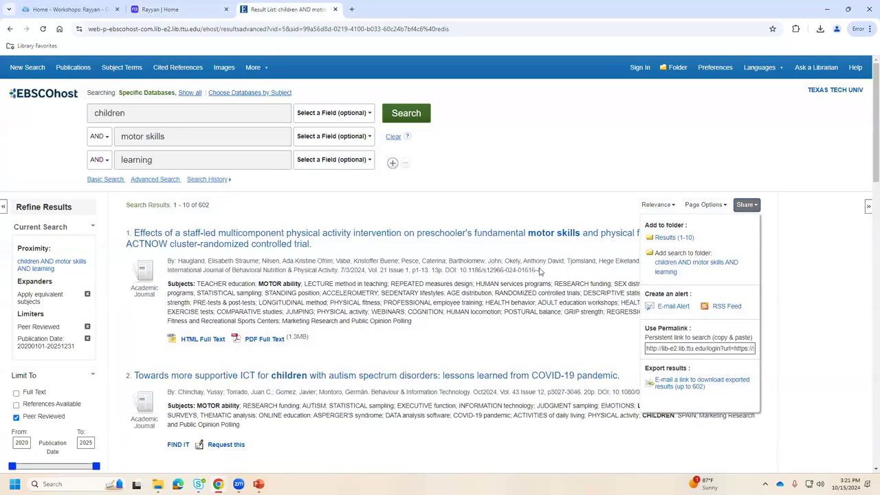
Close the existing EBSCO results page.
{"action": "left_click", "coordinate": [385, 213]}
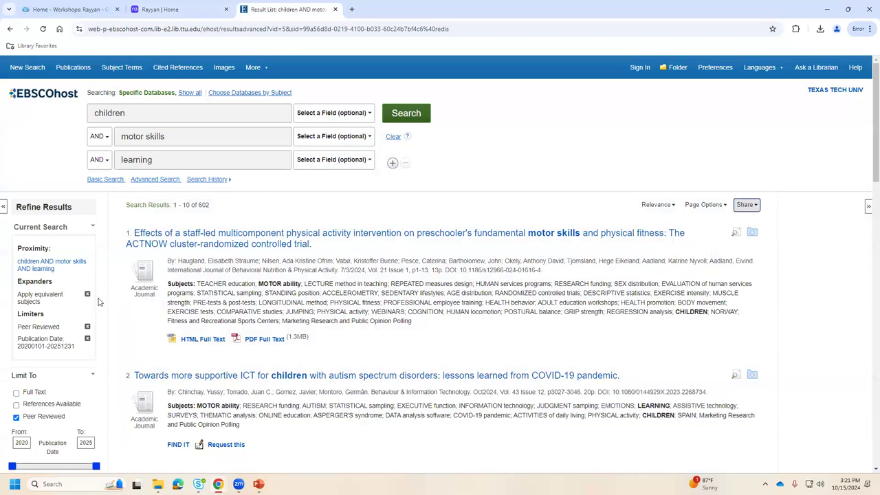
{"action": "left_click", "coordinate": [15, 393]}
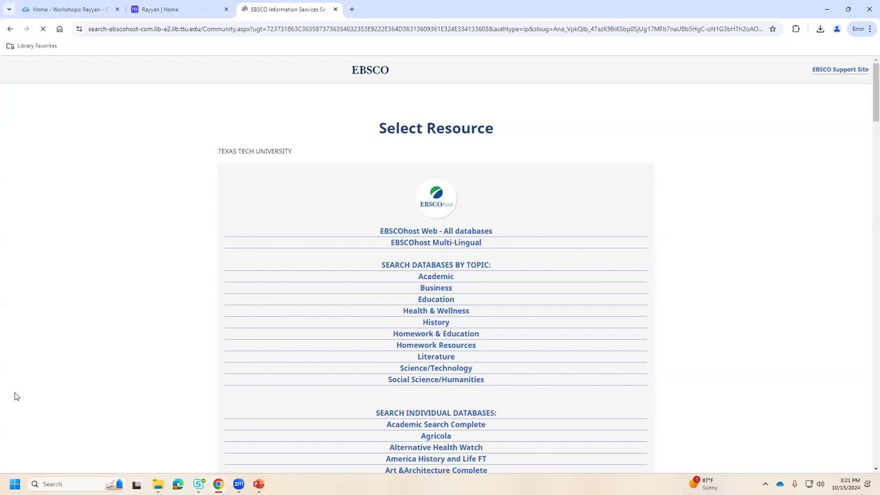
{"action": "left_click", "coordinate": [9, 29]}
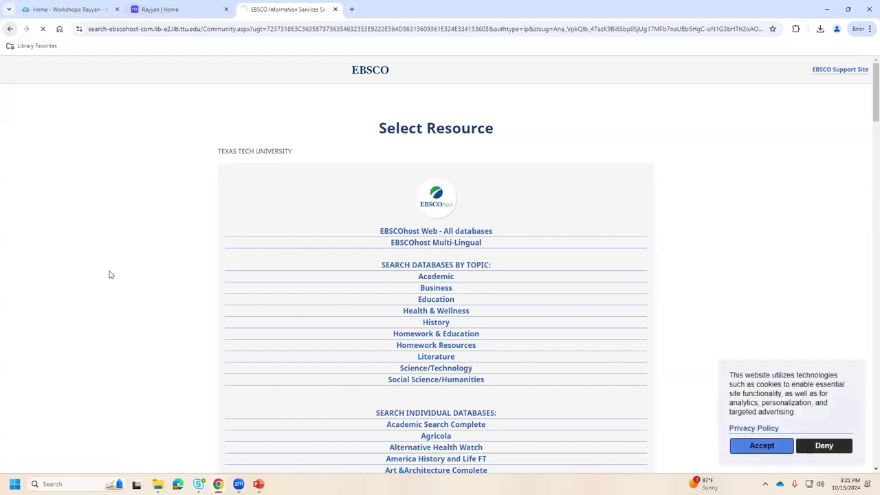
{"action": "left_click", "coordinate": [334, 9]}
Open Academic Search from the University Library site and enter 'children' as the first term.
{"action": "left_click", "coordinate": [242, 9]}
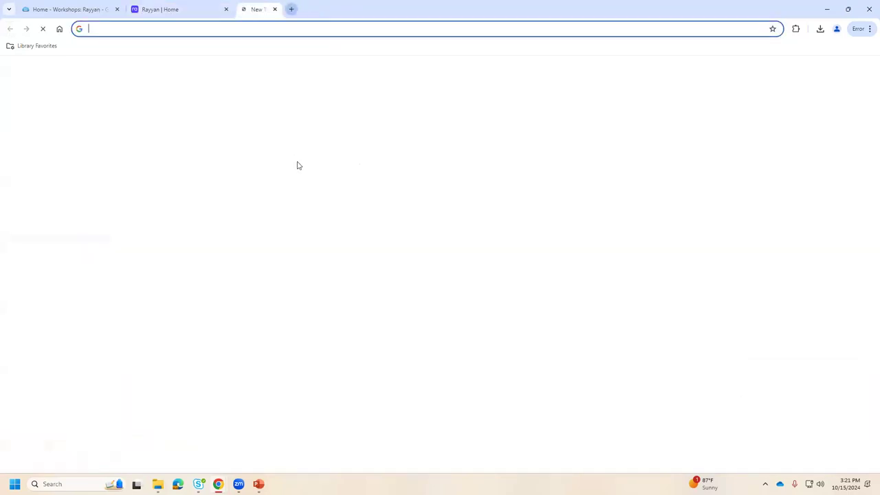
{"action": "left_click", "coordinate": [413, 226]}
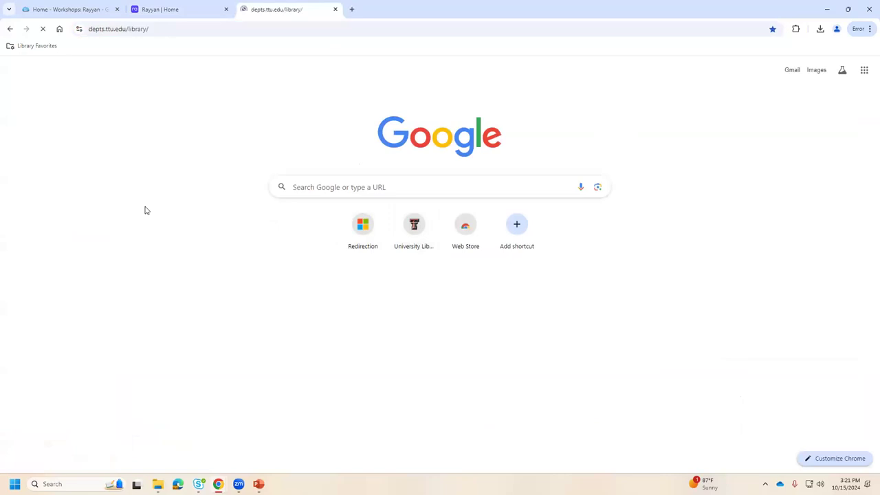
{"action": "left_click", "coordinate": [236, 388]}
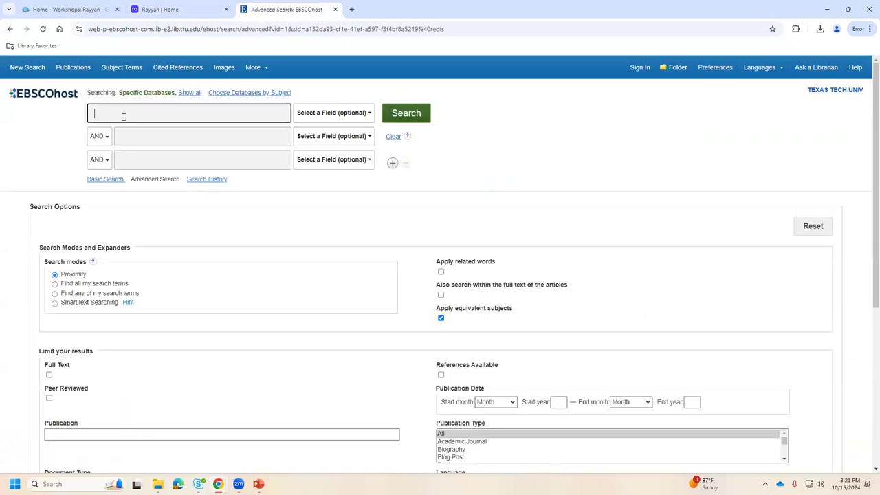
{"action": "type", "text": "childr"}
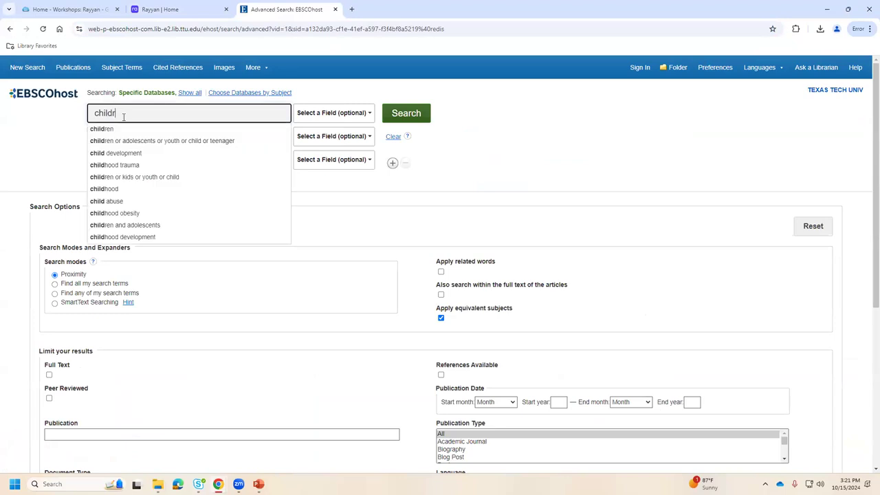
{"action": "type", "text": "en"}
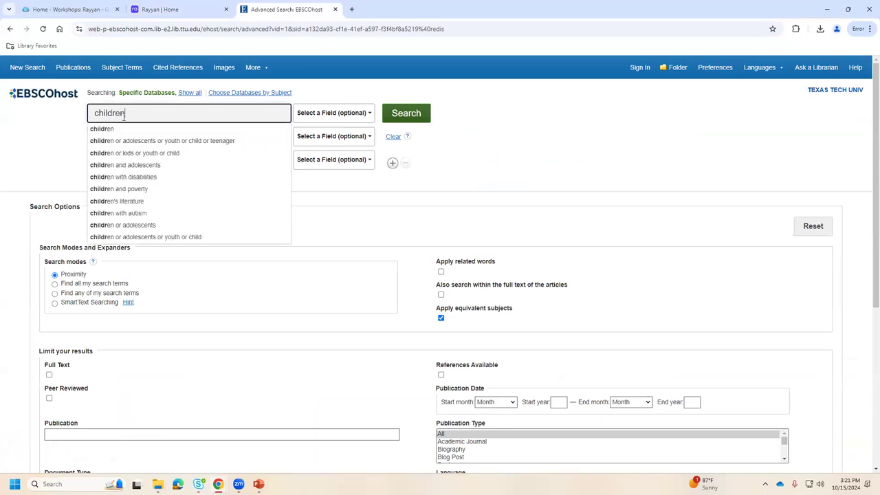
Add 'motor skills' as the second search term and limit to Full Text and Peer Reviewed.
{"action": "left_click", "coordinate": [157, 136]}
{"action": "type", "text": "motor"}
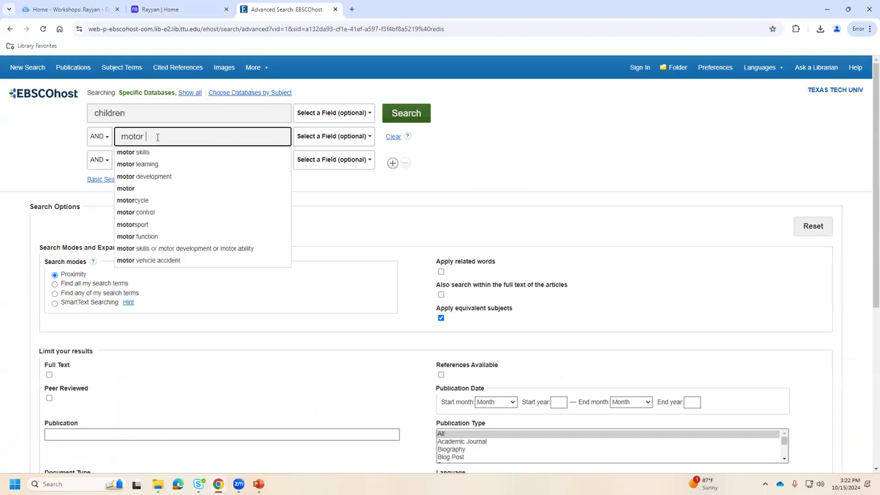
{"action": "left_click", "coordinate": [176, 151]}
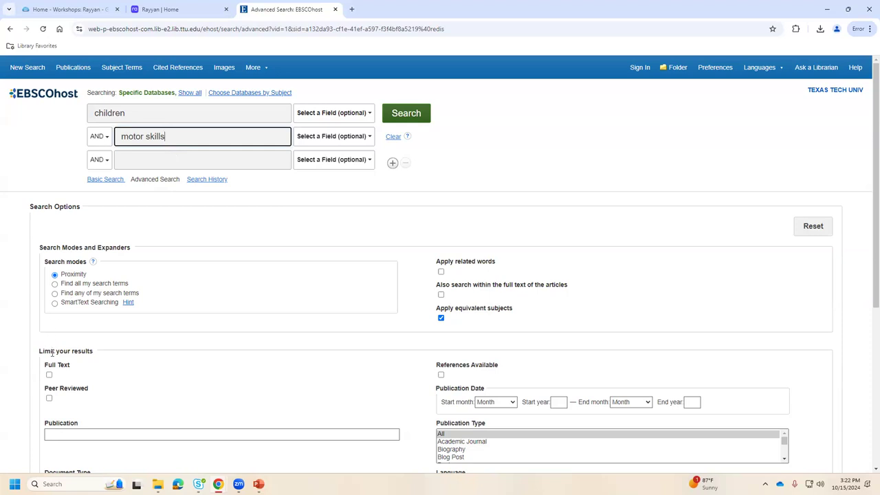
{"action": "left_click", "coordinate": [50, 375]}
{"action": "left_click", "coordinate": [48, 400]}
Run the children AND motor skills search and limit results to English-language articles.
{"action": "left_click", "coordinate": [396, 118]}
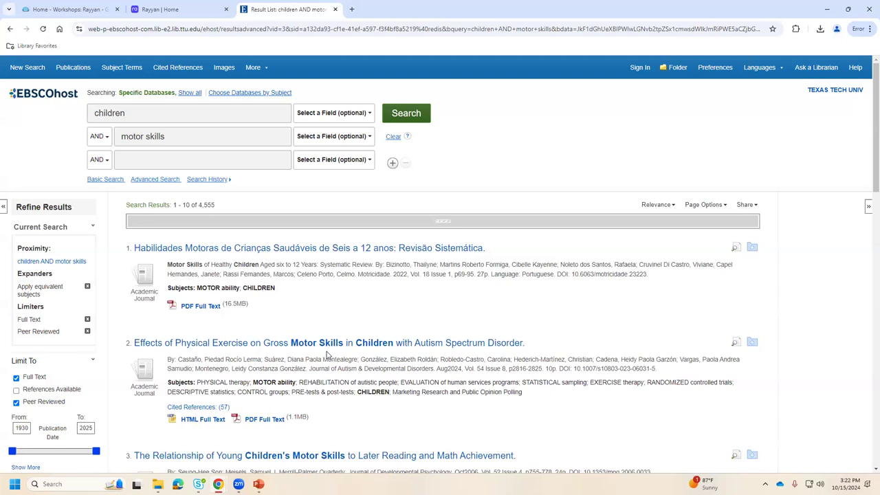
{"action": "scroll", "coordinate": [120, 363], "scroll_direction": "down", "scroll_amount": 4}
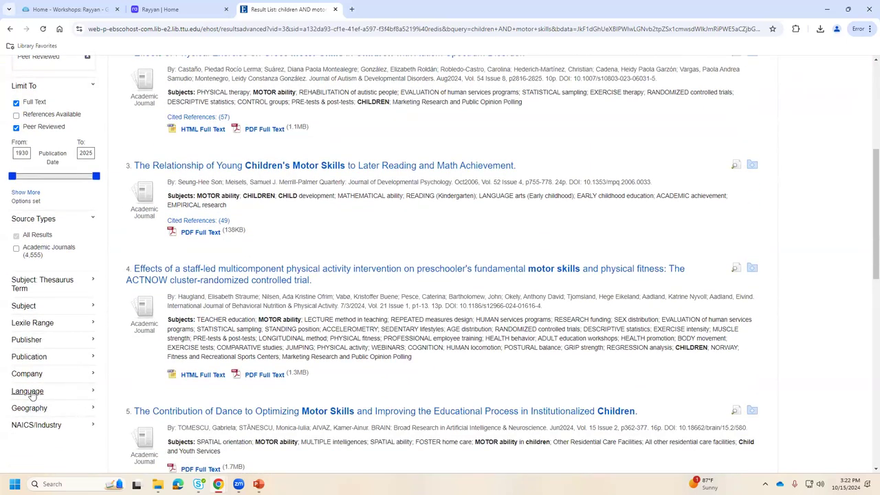
{"action": "left_click", "coordinate": [28, 391]}
{"action": "scroll", "coordinate": [21, 358], "scroll_direction": "down", "scroll_amount": 1}
{"action": "left_click", "coordinate": [15, 316]}
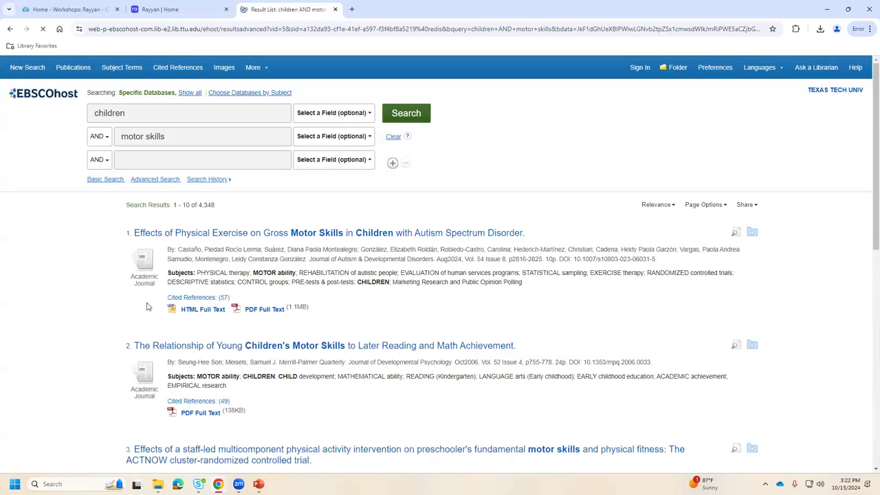
Restrict publication dates to 2022–2024, narrowing the results to 783.
{"action": "scroll", "coordinate": [17, 393], "scroll_direction": "down", "scroll_amount": 1}
{"action": "left_click_drag", "start_coordinate": [12, 385], "coordinate": [95, 390]}
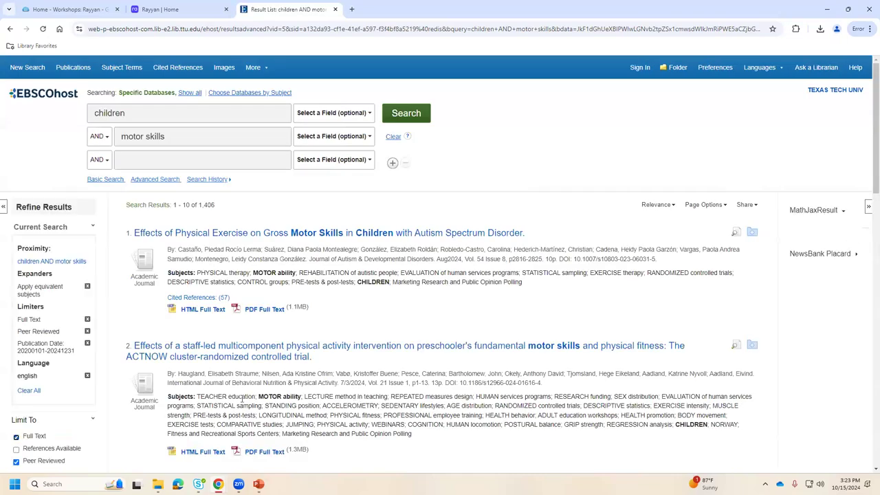
{"action": "scroll", "coordinate": [54, 411], "scroll_direction": "down", "scroll_amount": 2}
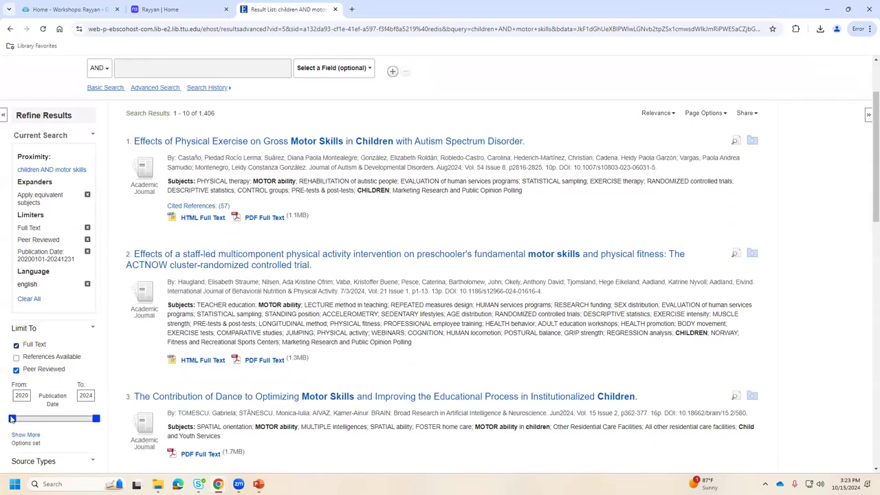
{"action": "left_click_drag", "start_coordinate": [18, 421], "coordinate": [59, 422]}
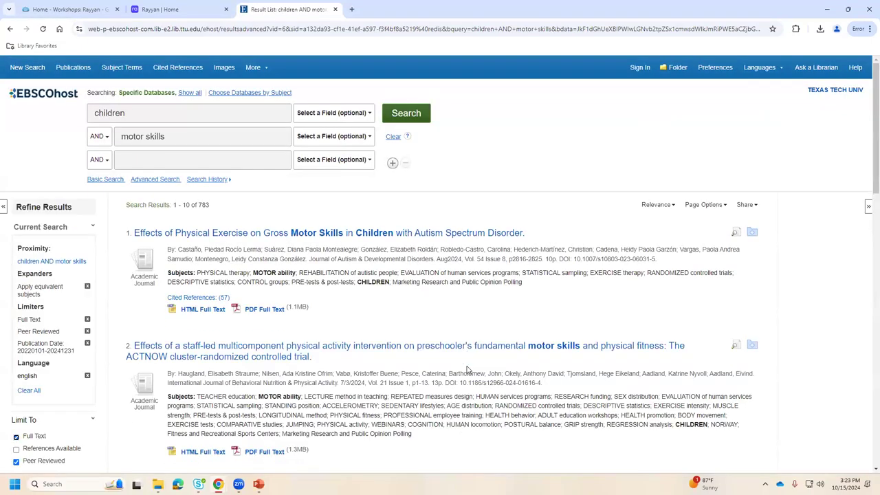
{"action": "left_click", "coordinate": [752, 209]}
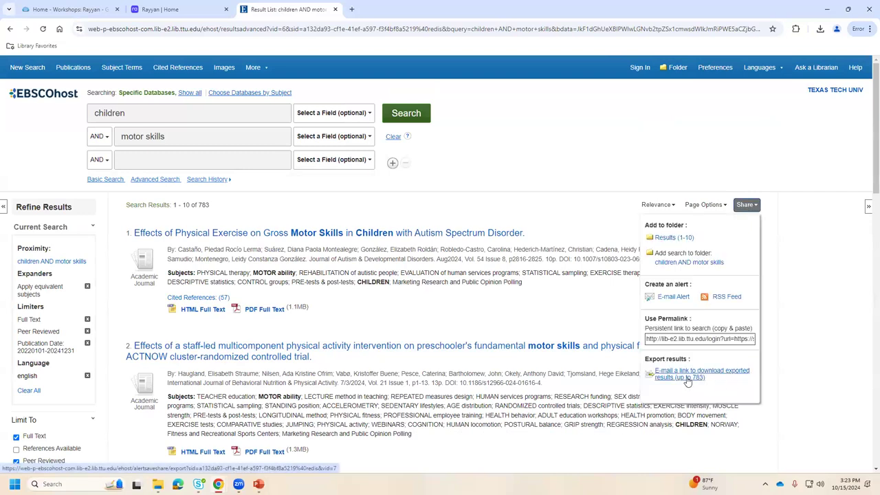
E-mail a download link for all results in RIS format to the recipient address.
{"action": "left_click", "coordinate": [687, 380]}
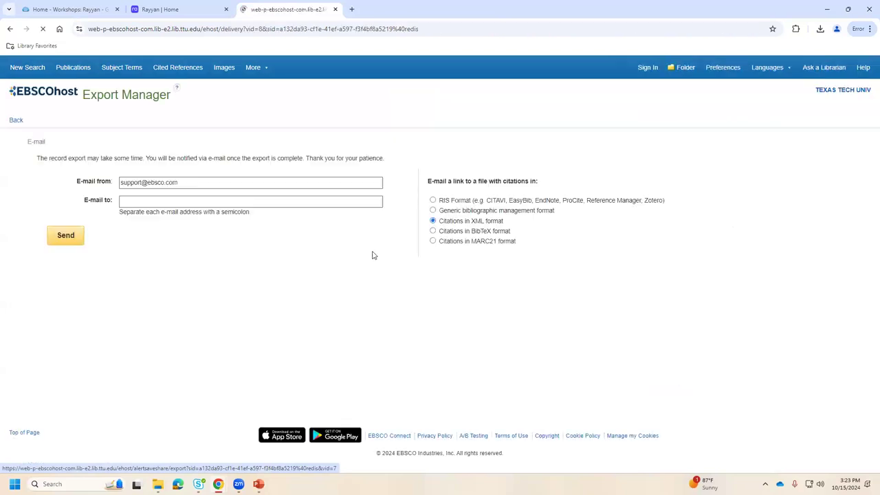
{"action": "left_click", "coordinate": [433, 200]}
{"action": "left_click", "coordinate": [161, 199]}
{"action": "left_click", "coordinate": [173, 220]}
{"action": "left_click", "coordinate": [67, 235]}
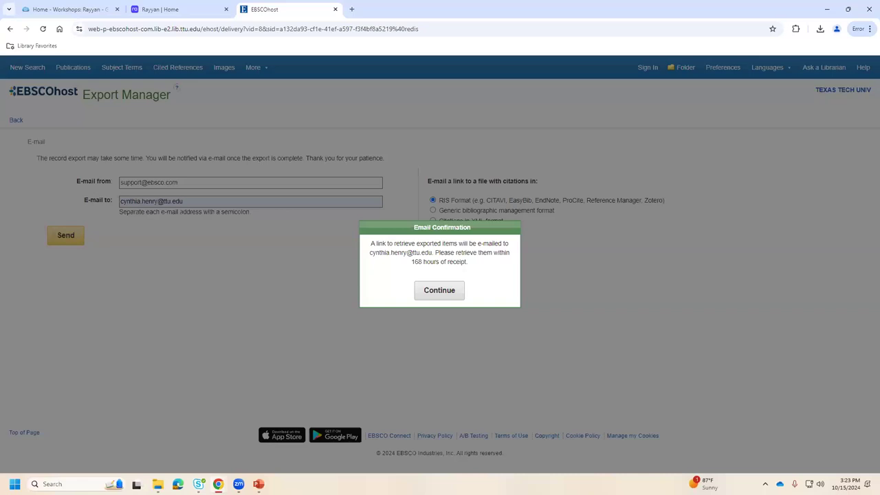
{"action": "left_click", "coordinate": [459, 291]}
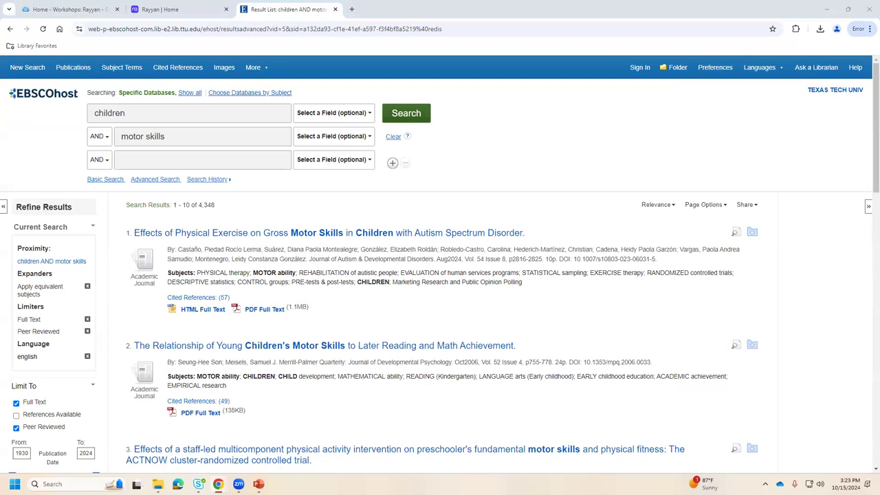
{"action": "left_click", "coordinate": [160, 9]}
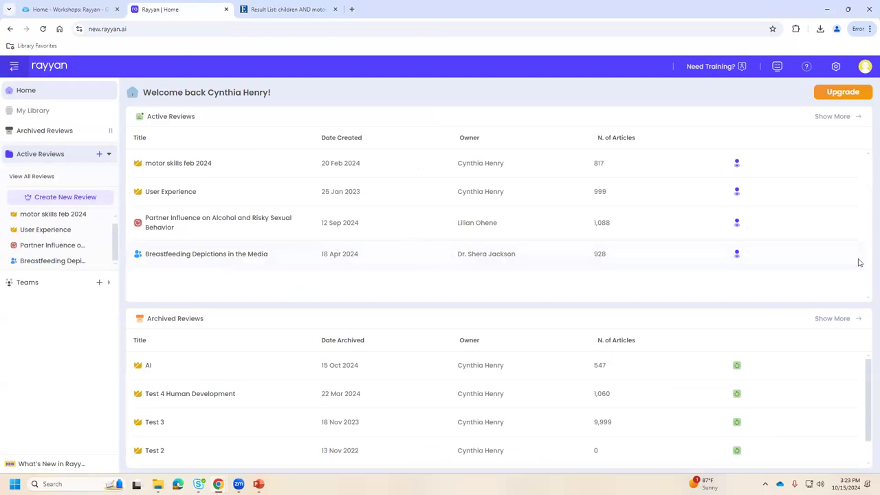
Create a Systematic Review titled 'test the fulltest', domain Not Applicable, with a short description.
{"action": "left_click", "coordinate": [59, 198]}
{"action": "left_click", "coordinate": [352, 221]}
{"action": "type", "text": "tes"}
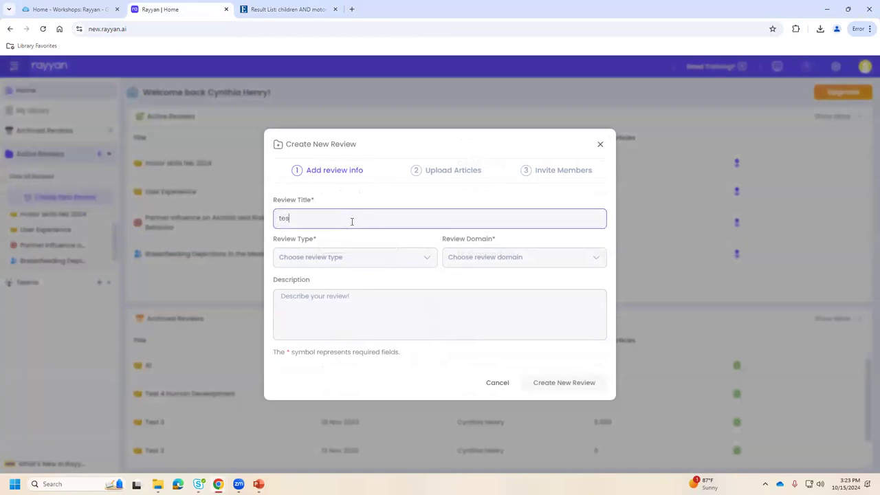
{"action": "type", "text": "t the fulltest"}
{"action": "left_click", "coordinate": [358, 262]}
{"action": "left_click", "coordinate": [321, 316]}
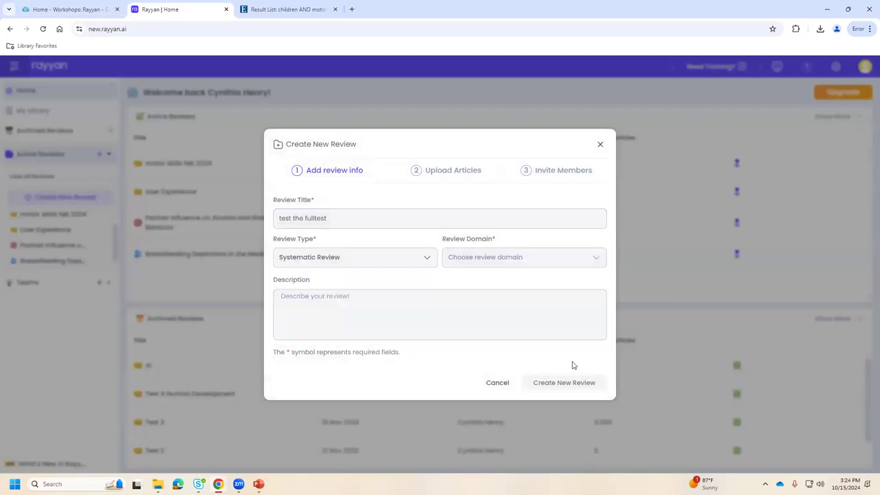
{"action": "left_click", "coordinate": [311, 306]}
{"action": "type", "text": "d"}
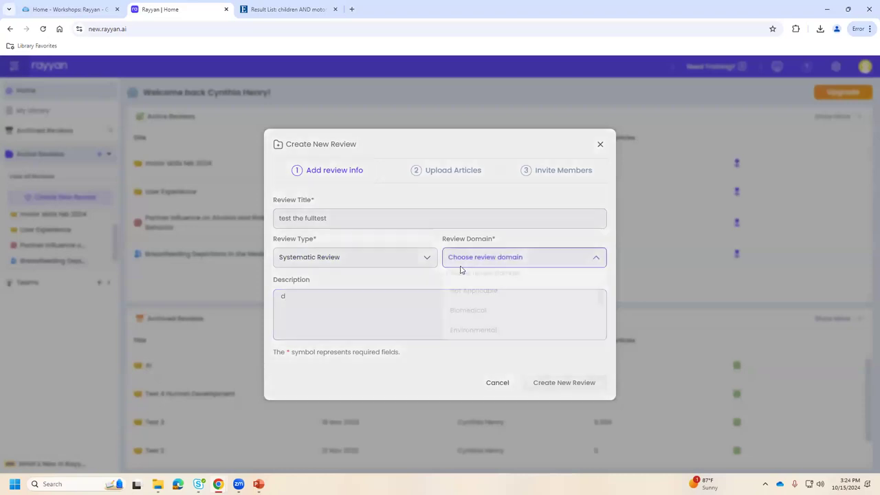
{"action": "left_click", "coordinate": [462, 256]}
{"action": "left_click", "coordinate": [463, 294]}
{"action": "left_click", "coordinate": [574, 383]}
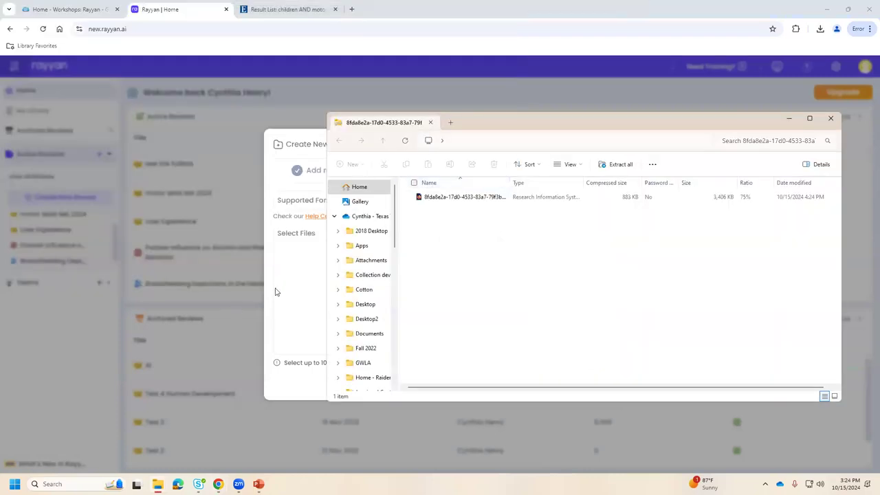
Browse for upload files and extract the newly downloaded results zip.
{"action": "left_click", "coordinate": [277, 292]}
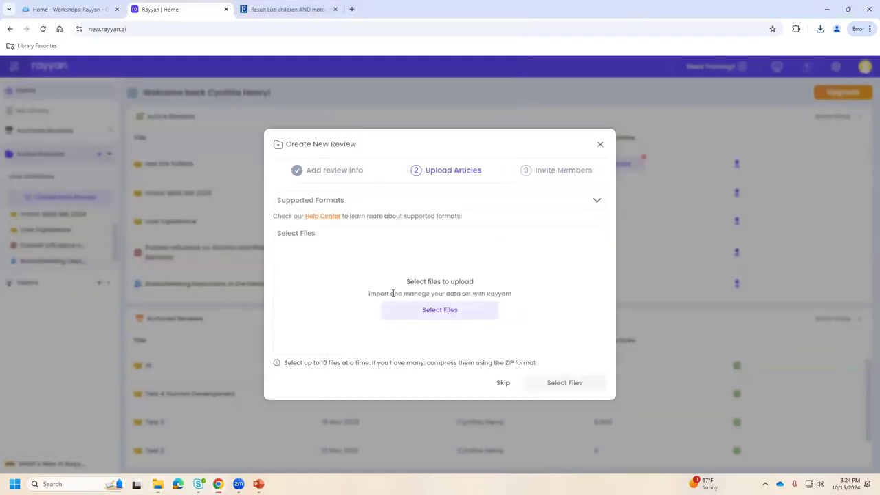
{"action": "left_click", "coordinate": [415, 316]}
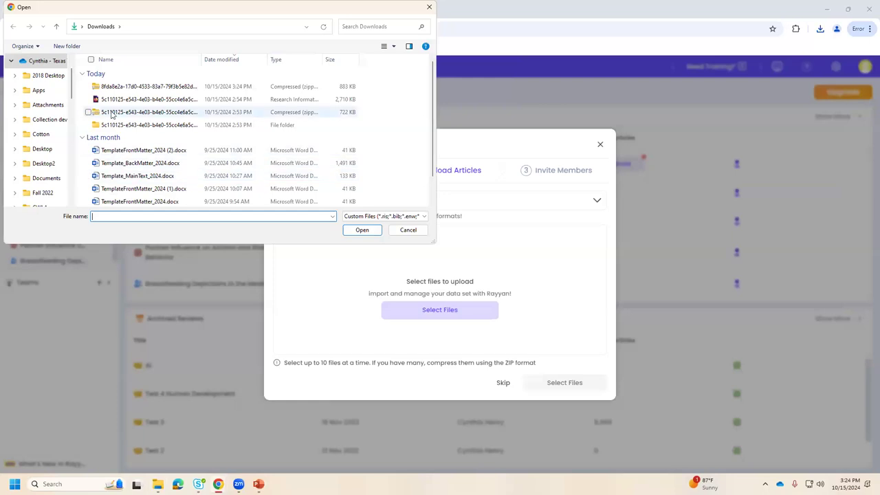
{"action": "left_click", "coordinate": [130, 102]}
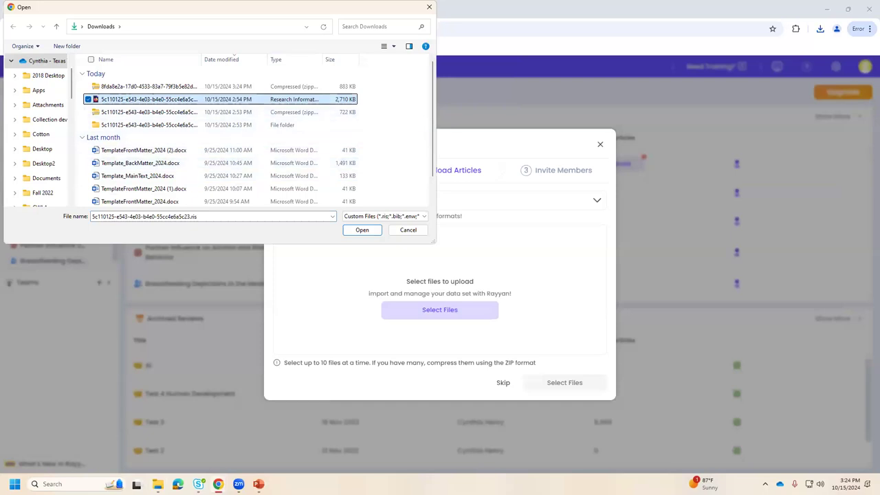
{"action": "left_click", "coordinate": [156, 87]}
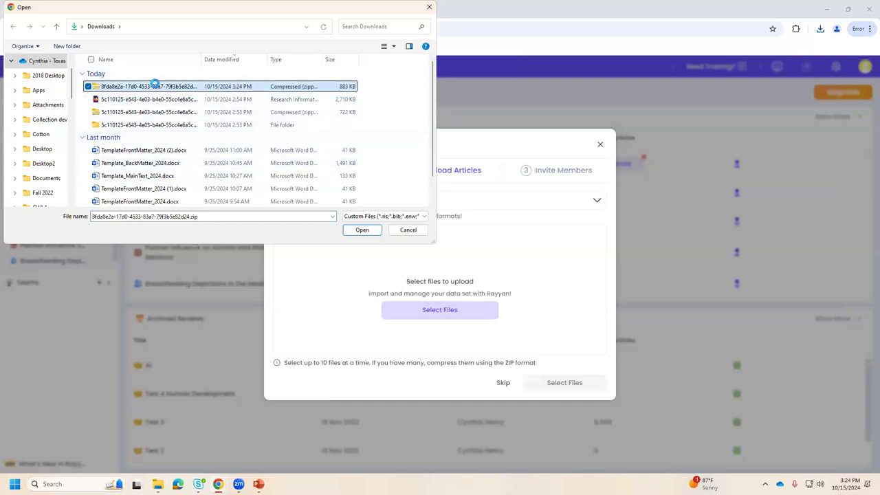
{"action": "right_click", "coordinate": [157, 87]}
{"action": "left_click", "coordinate": [184, 177]}
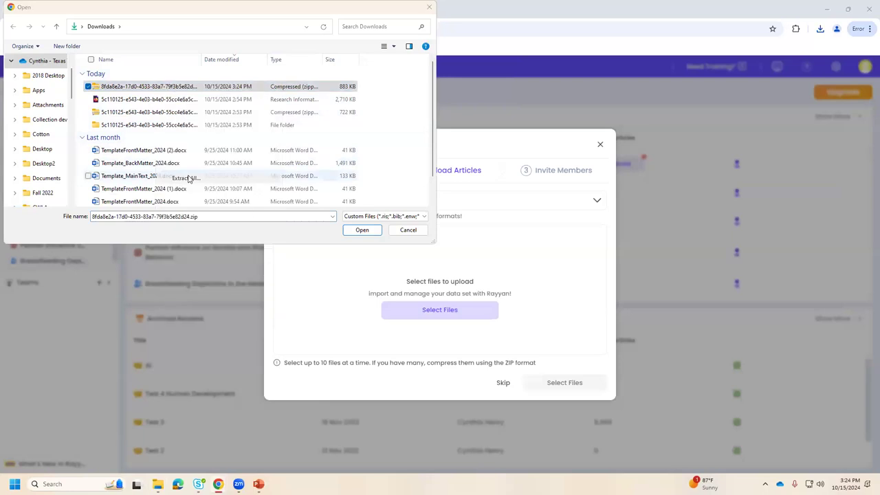
{"action": "left_click", "coordinate": [522, 329]}
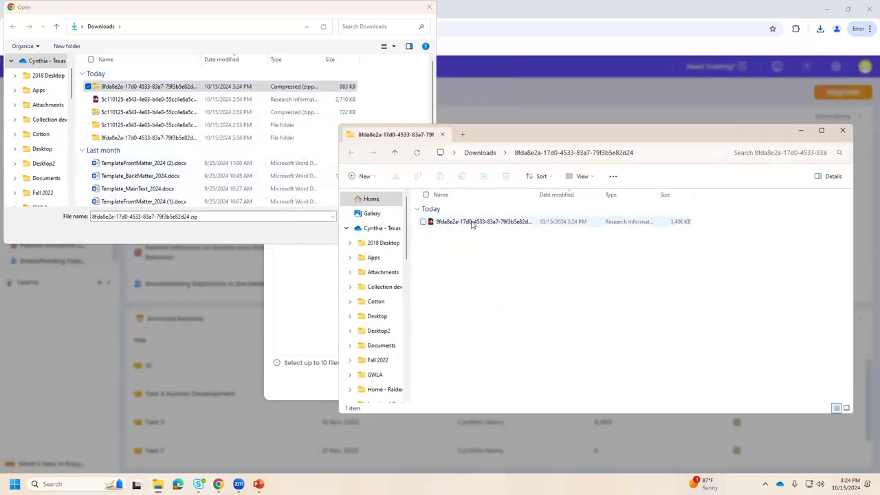
{"action": "key", "text": "alt+F4"}
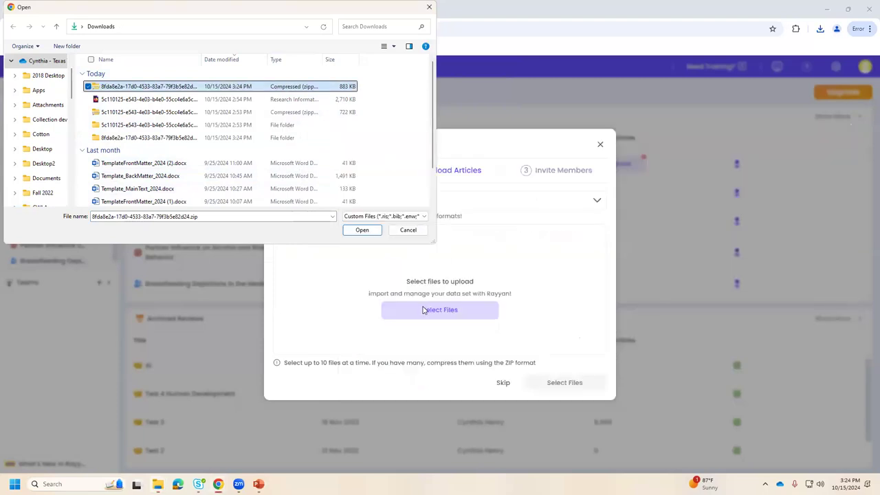
Extract the zip again, replacing the existing .ris file.
{"action": "right_click", "coordinate": [127, 88]}
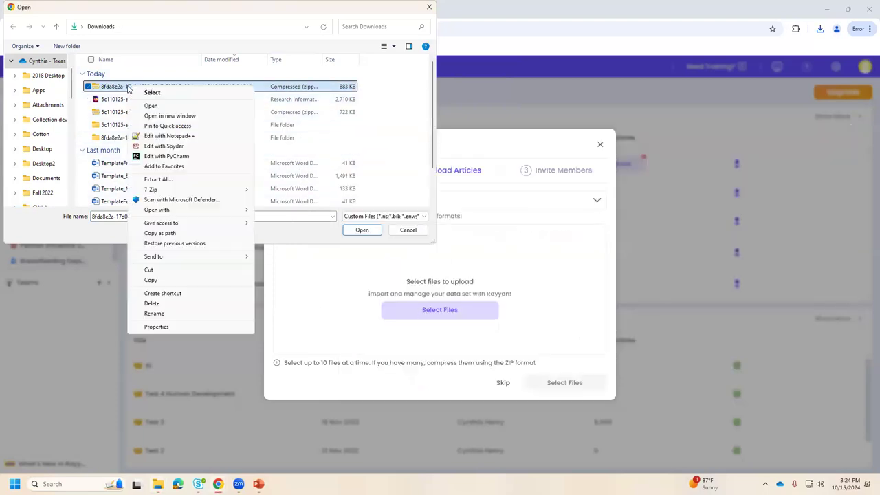
{"action": "left_click", "coordinate": [193, 181]}
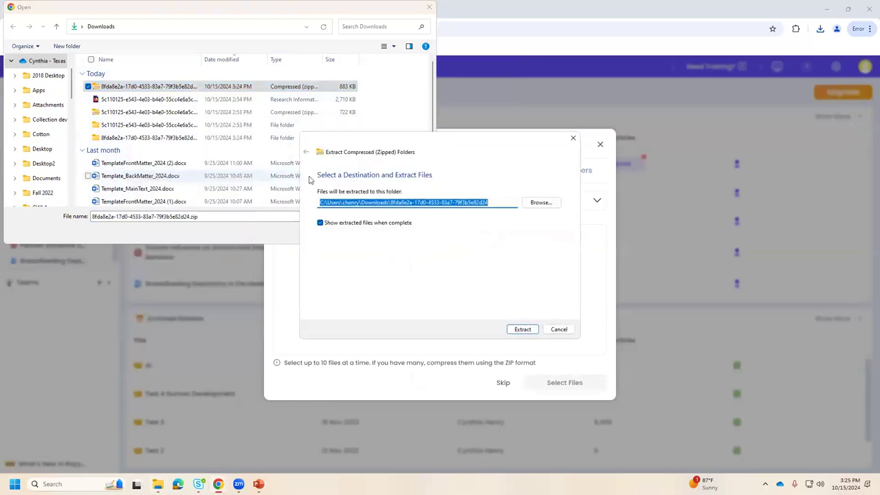
{"action": "left_click", "coordinate": [523, 329]}
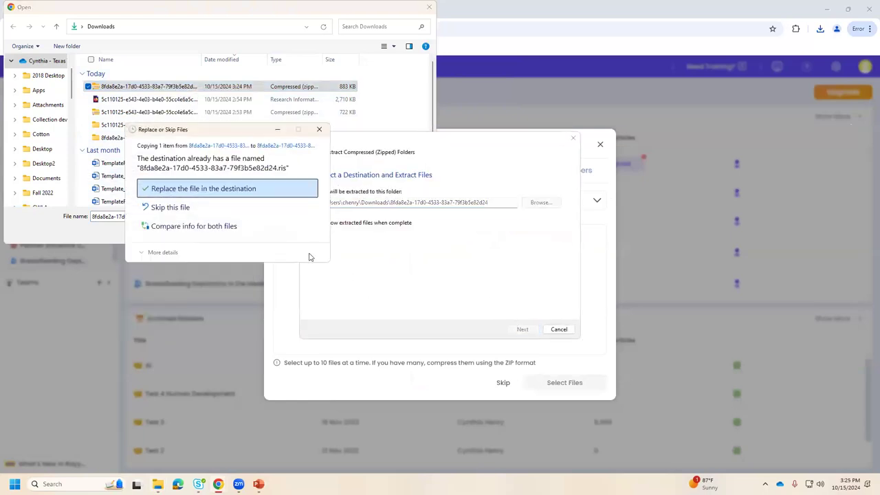
{"action": "left_click", "coordinate": [231, 187]}
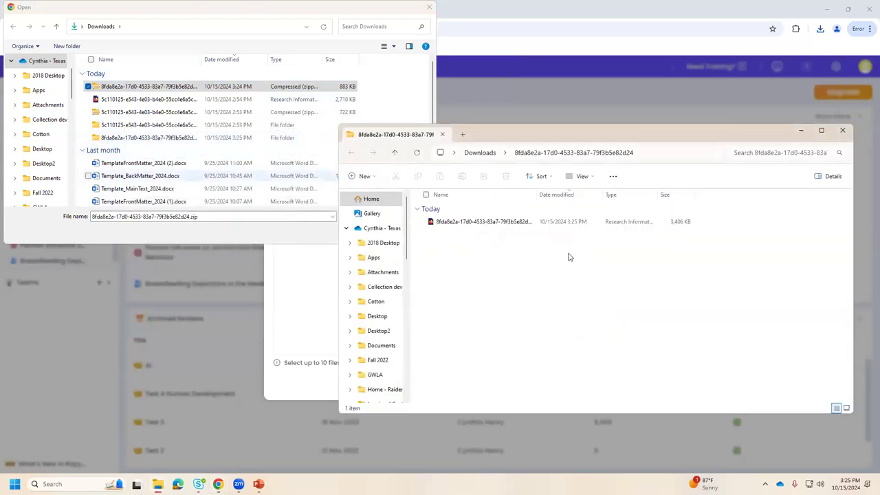
{"action": "left_click", "coordinate": [842, 130]}
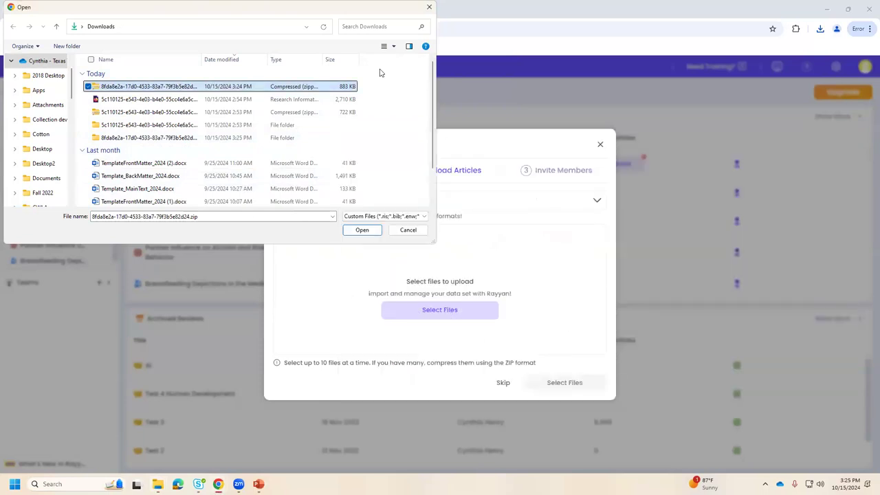
In a fresh file picker, open the extracted folder and choose the .ris references file.
{"action": "key", "text": "Escape"}
{"action": "left_click", "coordinate": [440, 310]}
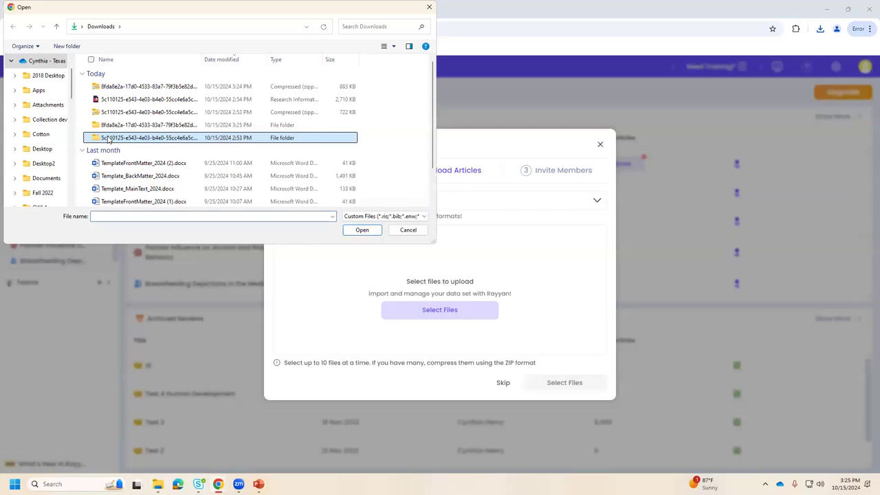
{"action": "left_click", "coordinate": [108, 127]}
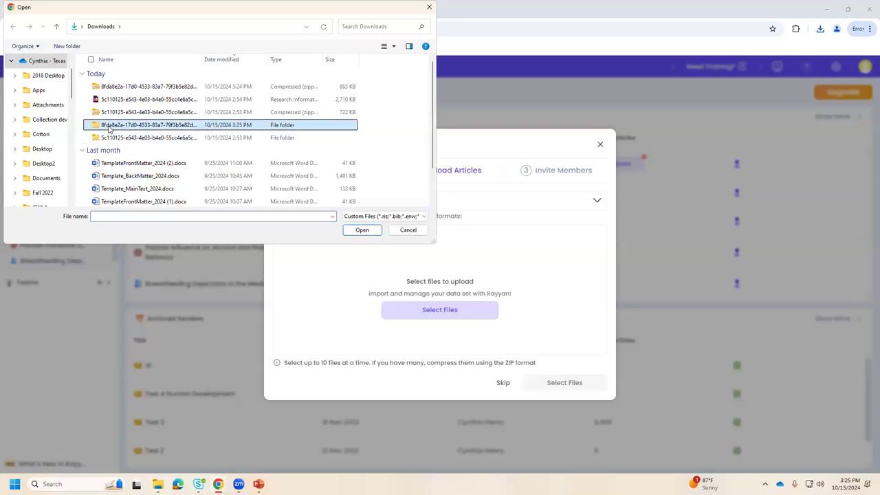
{"action": "double_click", "coordinate": [113, 127]}
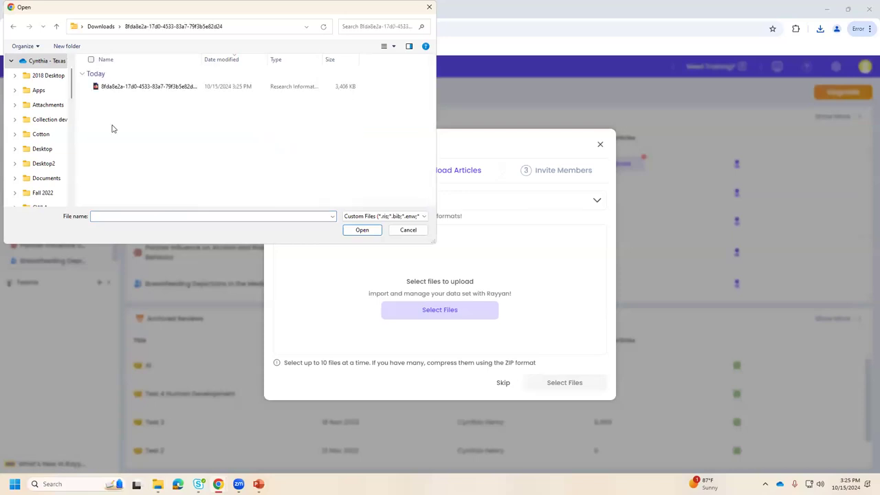
{"action": "left_click", "coordinate": [134, 88]}
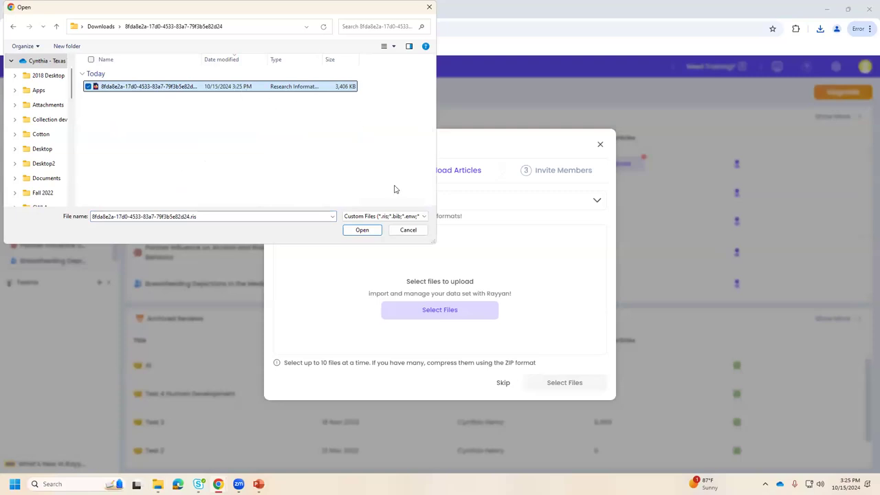
Upload the chosen .ris references file to the new review and continue past the upload.
{"action": "left_click", "coordinate": [362, 229]}
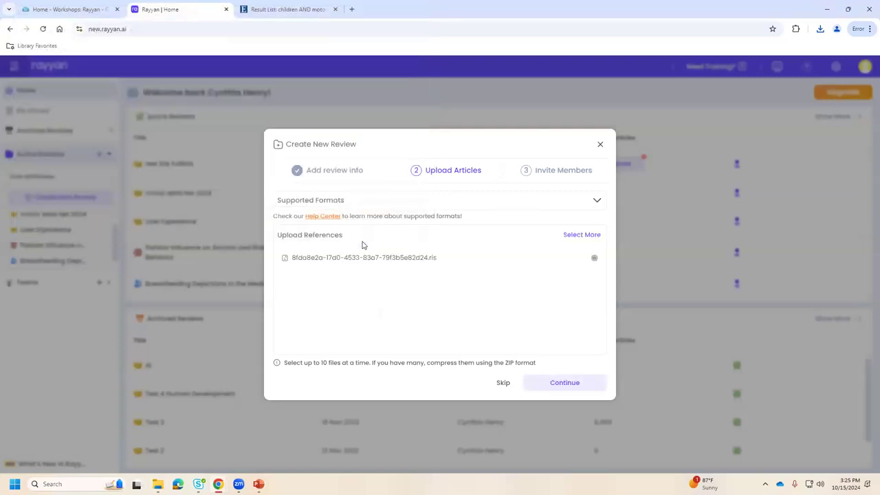
{"action": "left_click", "coordinate": [575, 388]}
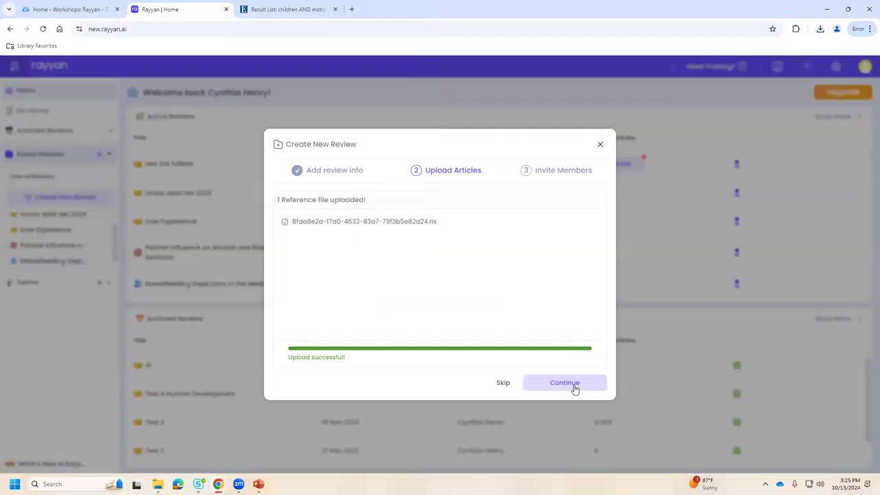
{"action": "left_click", "coordinate": [568, 384]}
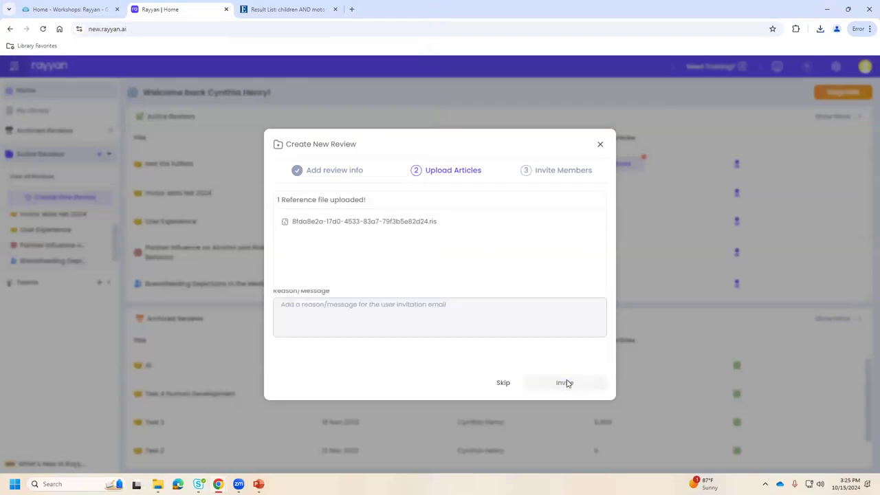
Look over the available member roles, then skip inviting members to create the review.
{"action": "left_click", "coordinate": [328, 273]}
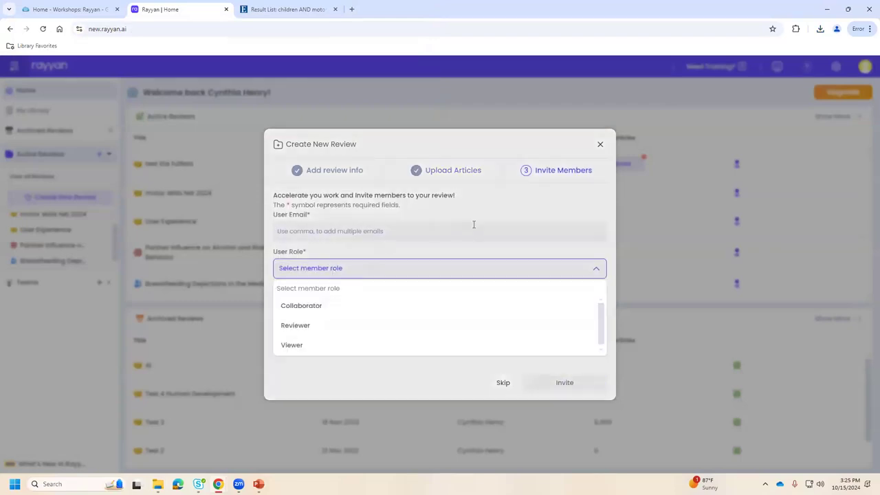
{"action": "left_click", "coordinate": [471, 226]}
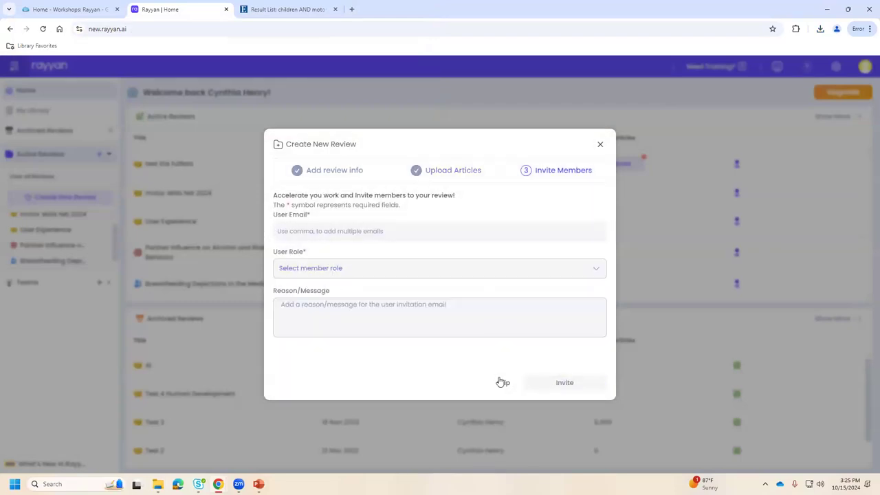
{"action": "left_click", "coordinate": [501, 382]}
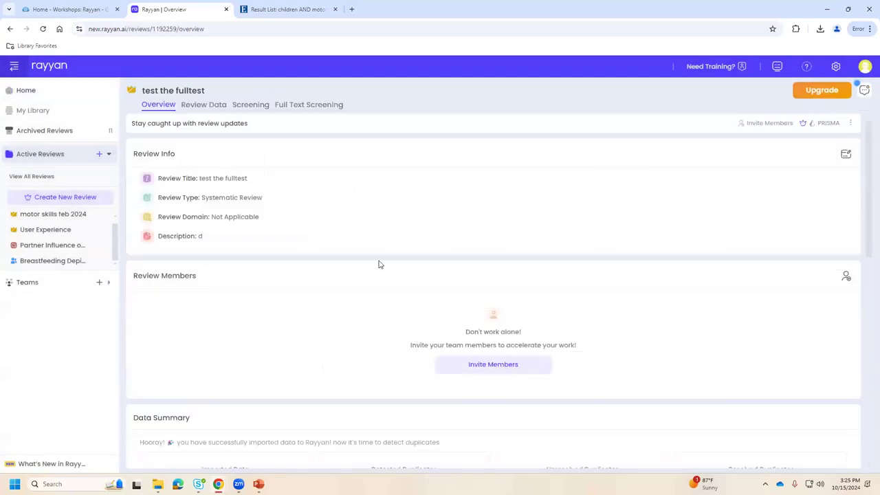
Enable full-text screening without adding data, then go to the Screening page showing 783 undecided articles.
{"action": "left_click", "coordinate": [299, 108]}
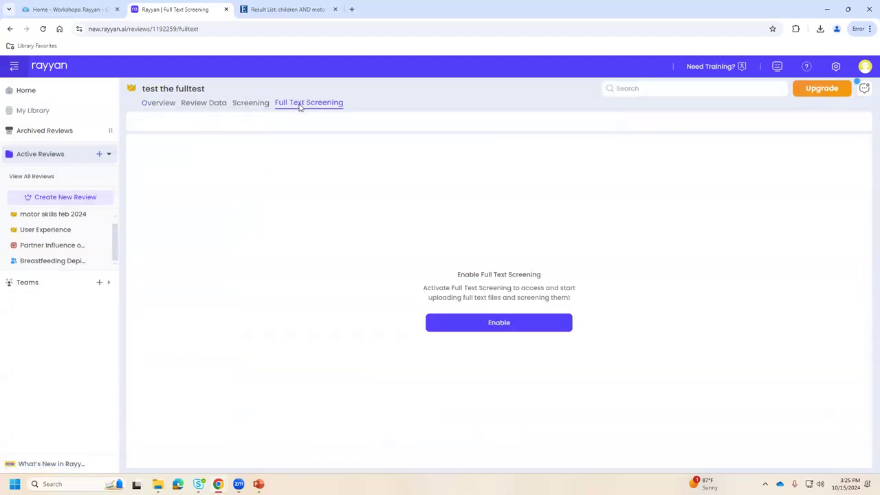
{"action": "left_click", "coordinate": [484, 322]}
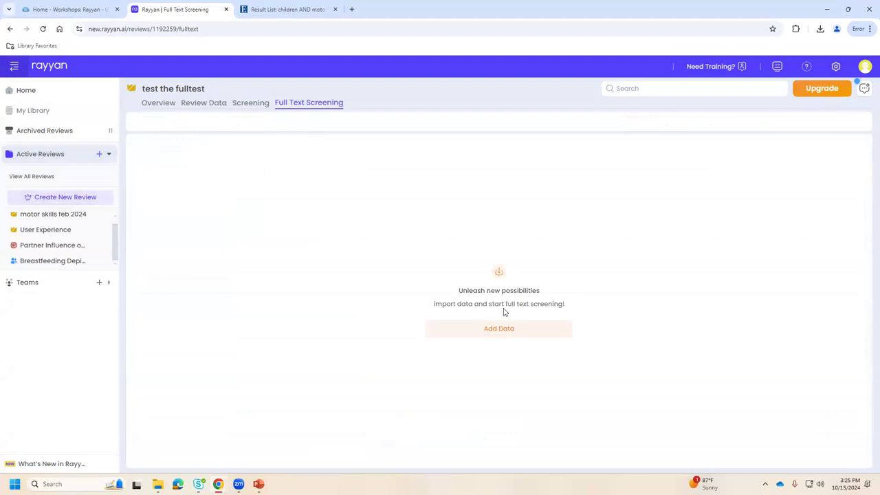
{"action": "left_click", "coordinate": [495, 330]}
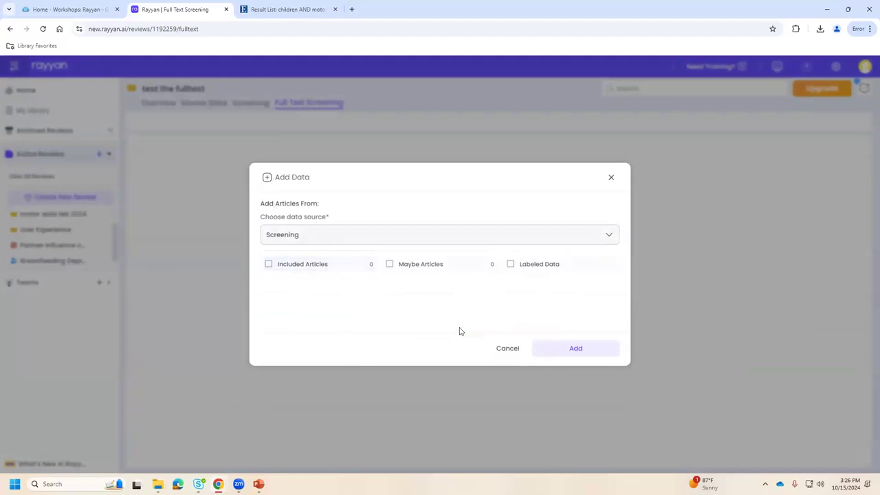
{"action": "left_click", "coordinate": [507, 349]}
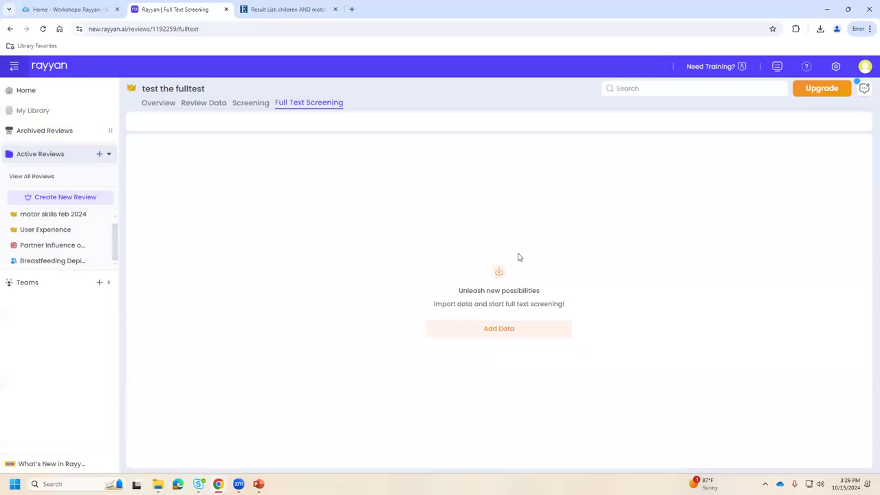
{"action": "left_click", "coordinate": [237, 105]}
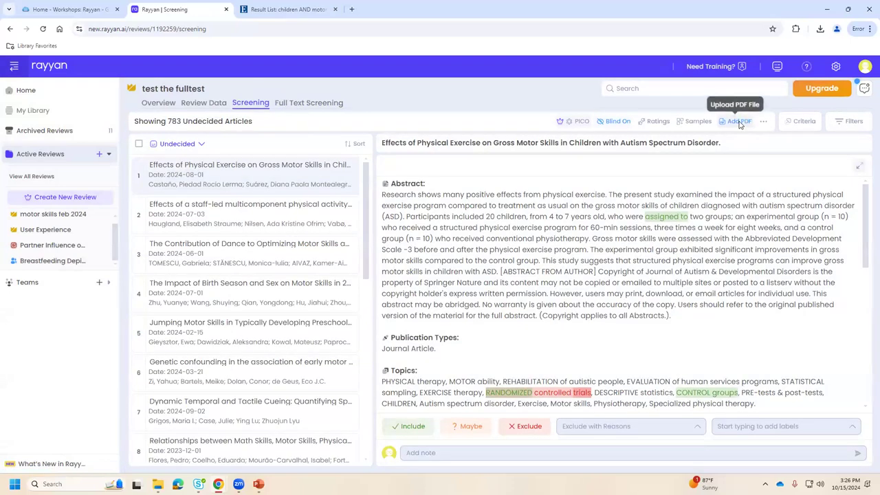
{"action": "left_click", "coordinate": [739, 122]}
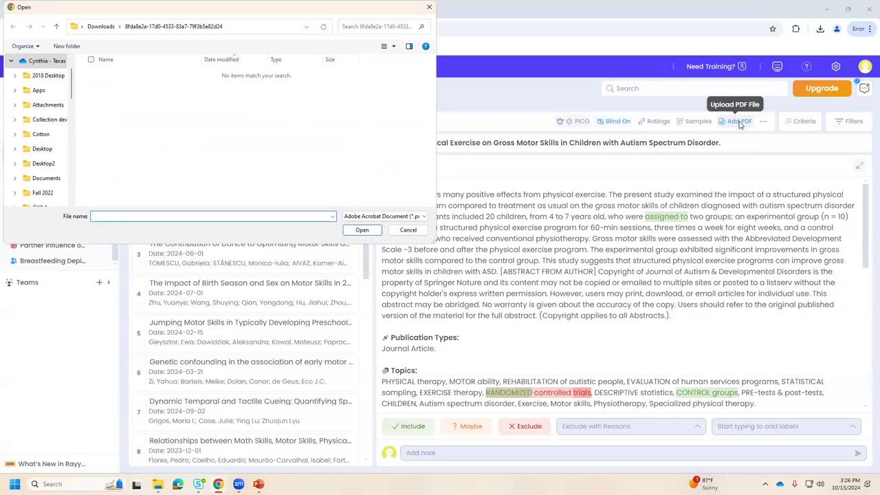
{"action": "left_click", "coordinate": [408, 230]}
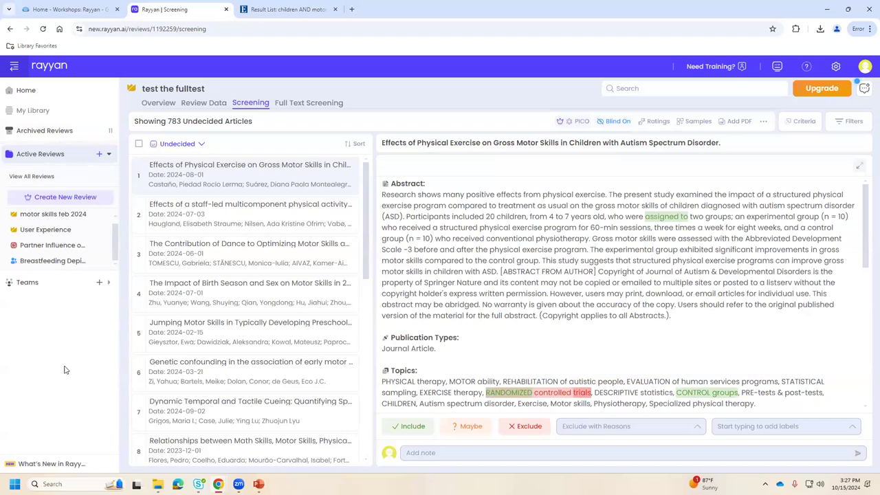
{"action": "left_click", "coordinate": [806, 66]}
{"action": "left_click", "coordinate": [746, 97]}
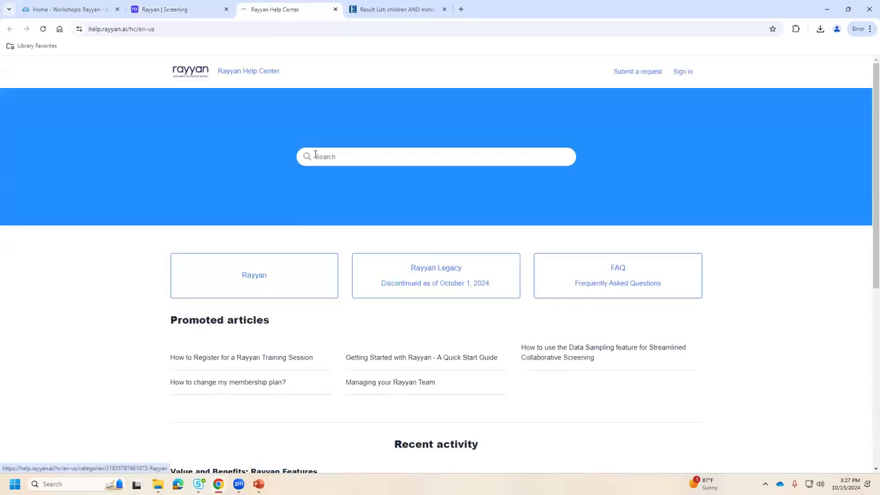
Search the Help Center for 'fulltext', limit to Rayyan articles, and open the workbench facets/filters article.
{"action": "left_click", "coordinate": [318, 156]}
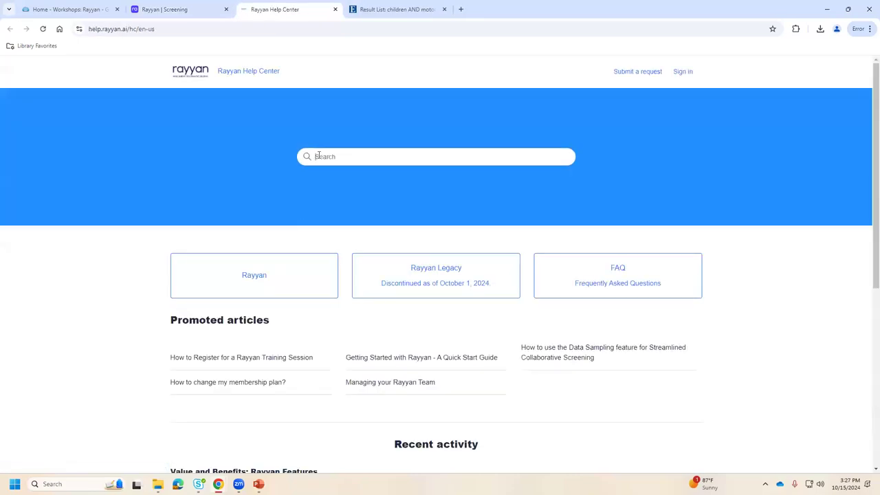
{"action": "type", "text": "fulltext"}
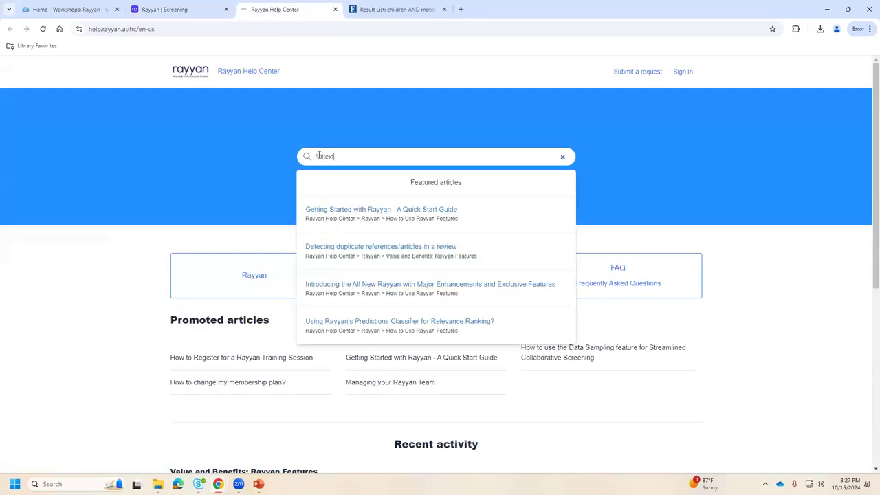
{"action": "key", "text": "Return"}
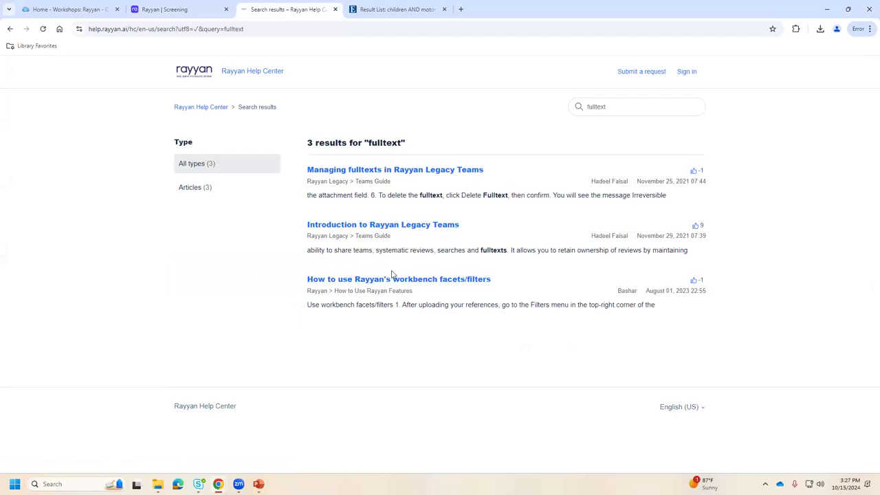
{"action": "left_click", "coordinate": [190, 187]}
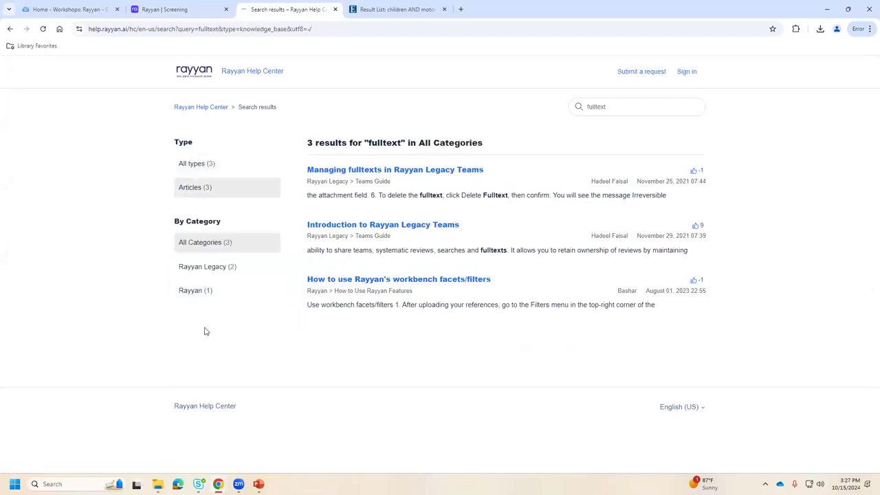
{"action": "left_click", "coordinate": [189, 294]}
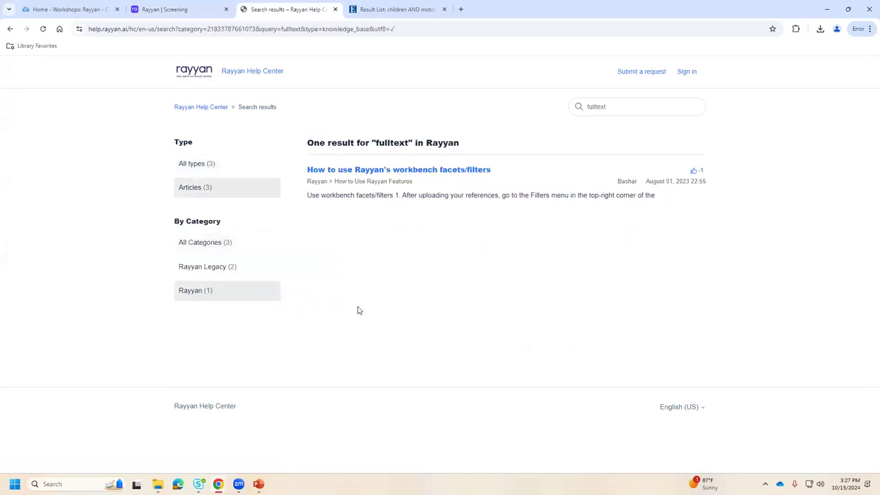
{"action": "left_click", "coordinate": [383, 177]}
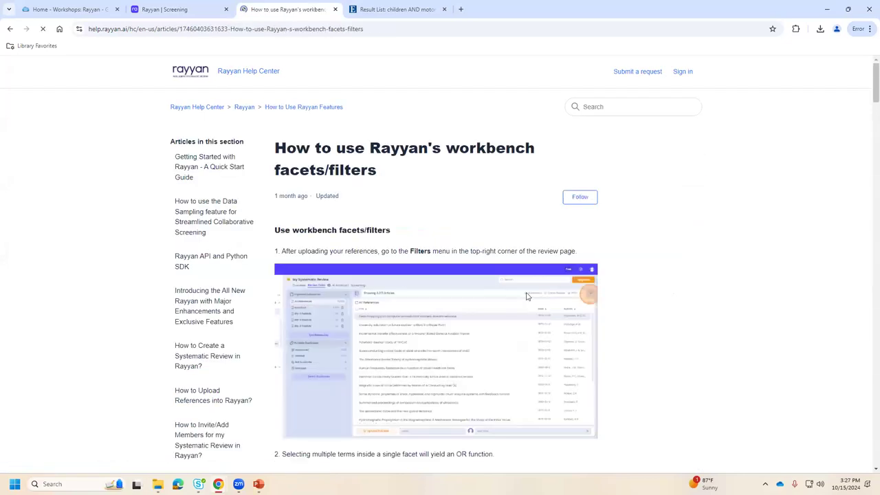
Read the facets/filters article down to section 14, PDF full-text types, then return to the Rayyan | Screening tab.
{"action": "scroll", "coordinate": [762, 298], "scroll_direction": "down", "scroll_amount": 5}
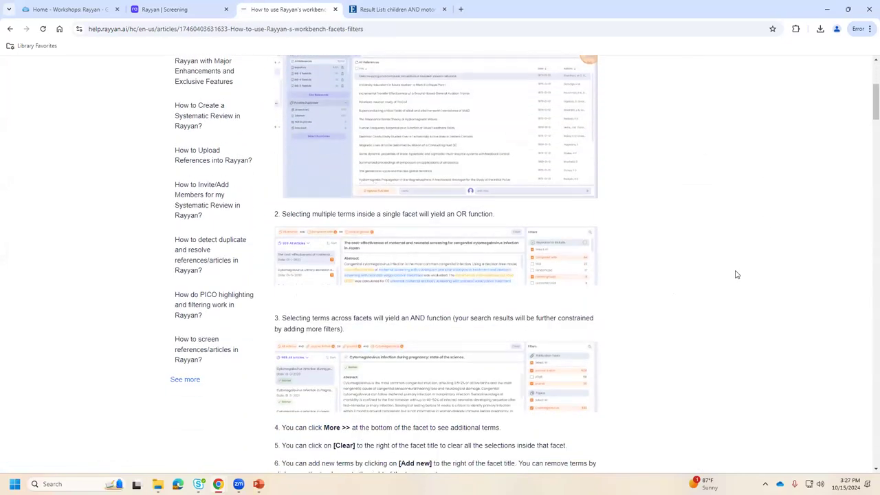
{"action": "scroll", "coordinate": [736, 274], "scroll_direction": "down", "scroll_amount": 5}
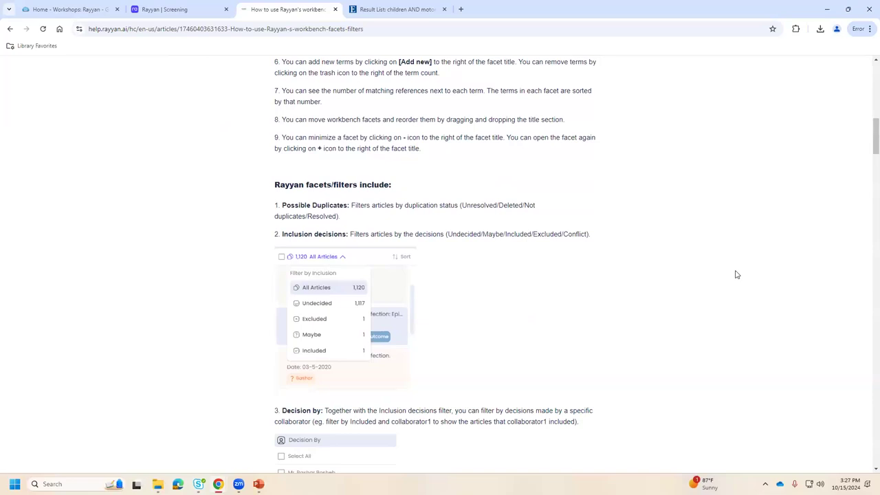
{"action": "scroll", "coordinate": [736, 274], "scroll_direction": "down", "scroll_amount": 5}
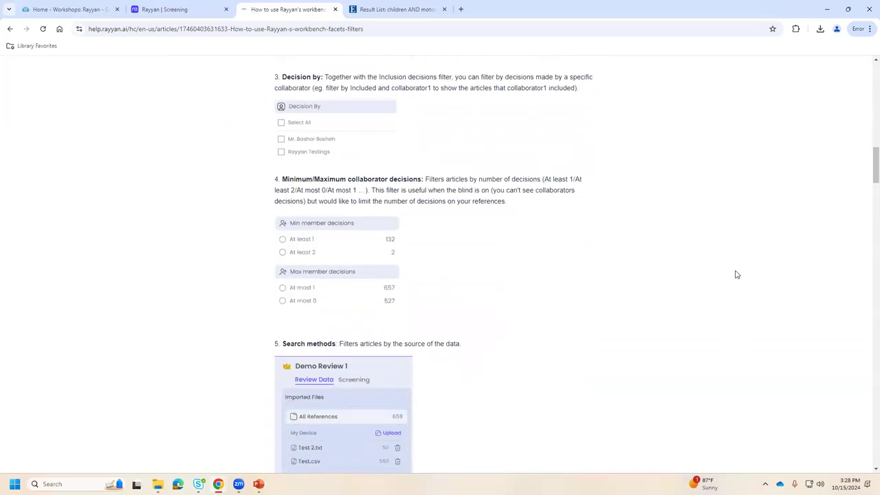
{"action": "scroll", "coordinate": [736, 274], "scroll_direction": "down", "scroll_amount": 6}
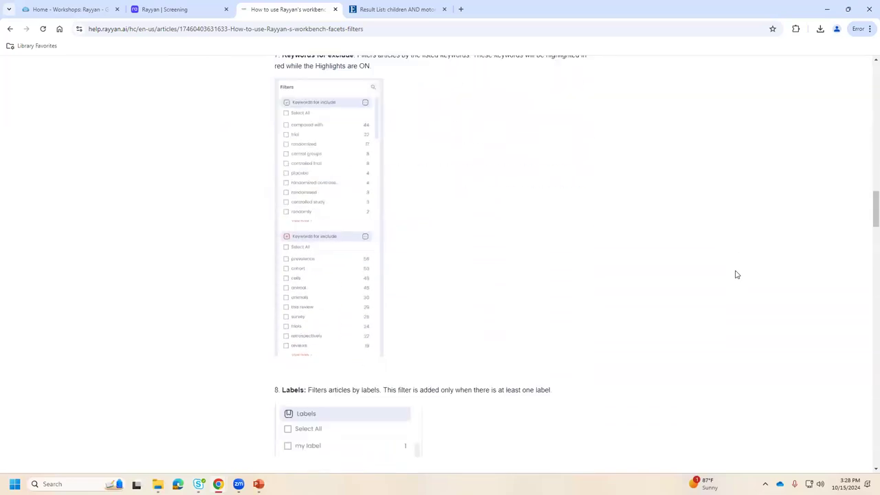
{"action": "scroll", "coordinate": [736, 275], "scroll_direction": "down", "scroll_amount": 4}
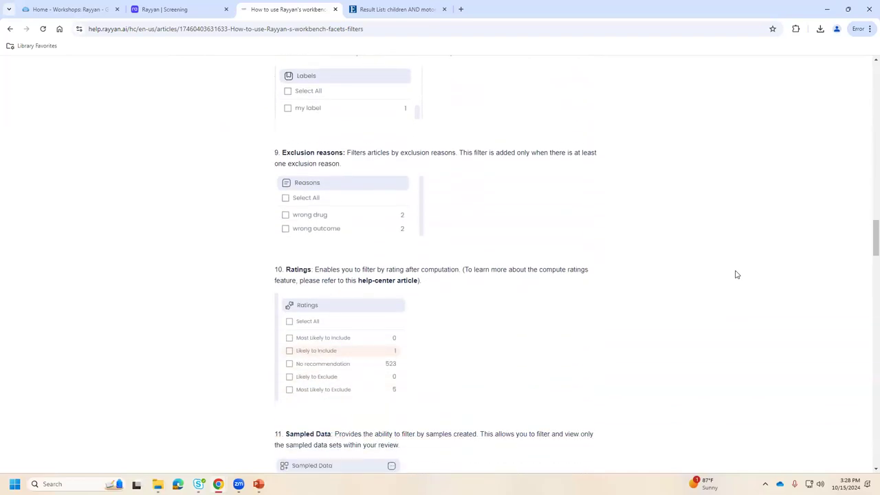
{"action": "scroll", "coordinate": [736, 274], "scroll_direction": "down", "scroll_amount": 2}
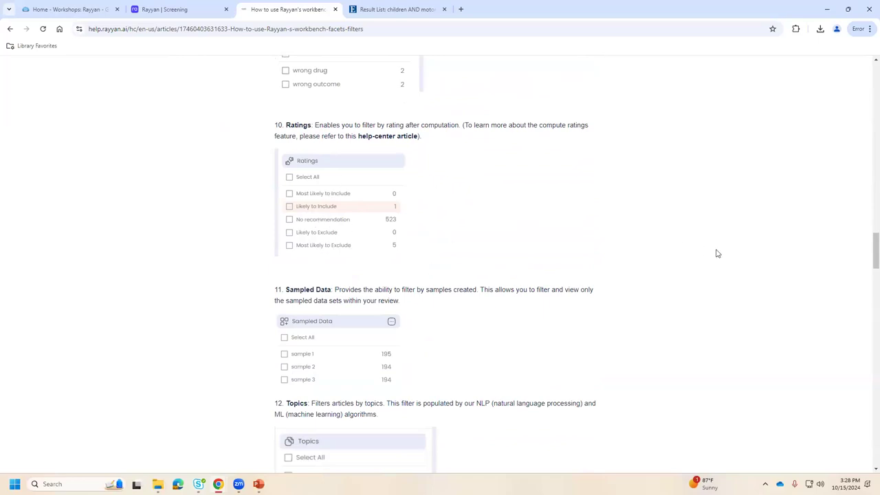
{"action": "scroll", "coordinate": [739, 264], "scroll_direction": "down", "scroll_amount": 3}
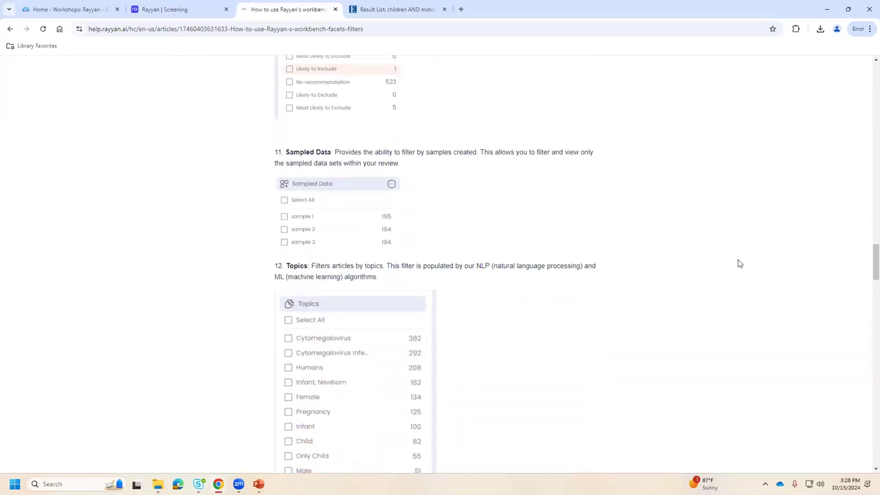
{"action": "scroll", "coordinate": [739, 263], "scroll_direction": "down", "scroll_amount": 2}
{"action": "scroll", "coordinate": [739, 263], "scroll_direction": "down", "scroll_amount": 5}
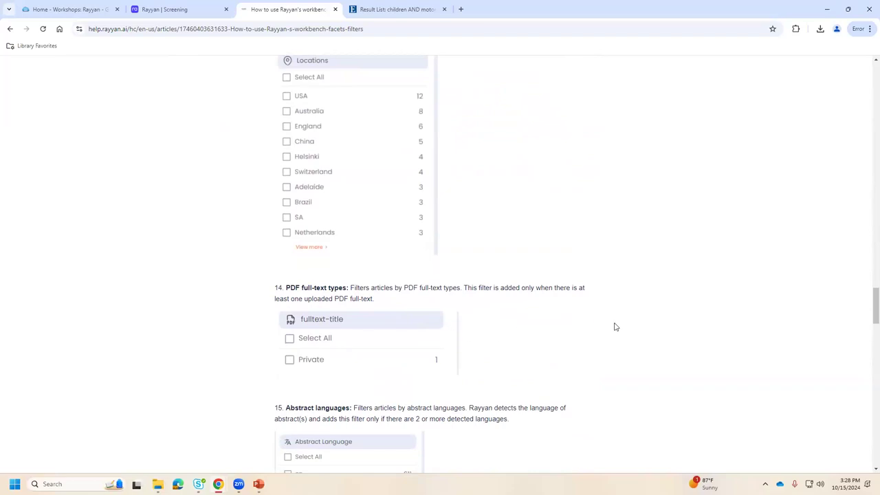
{"action": "left_click", "coordinate": [165, 13]}
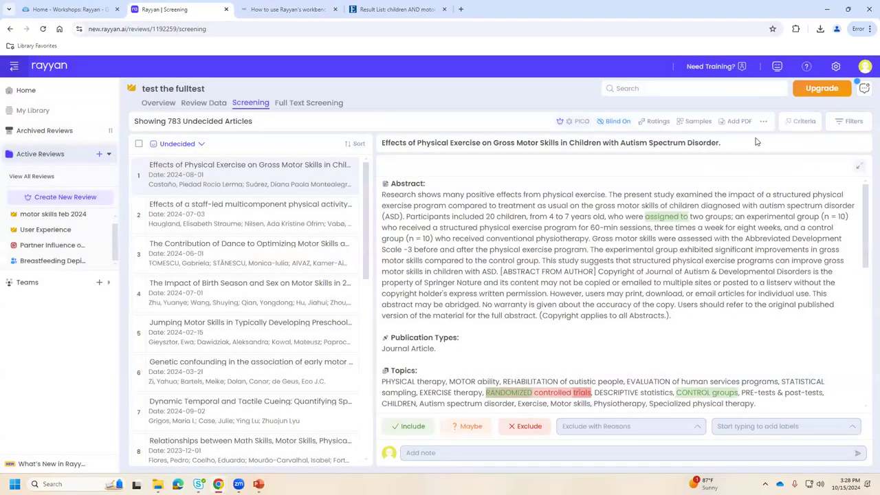
{"action": "left_click", "coordinate": [740, 122]}
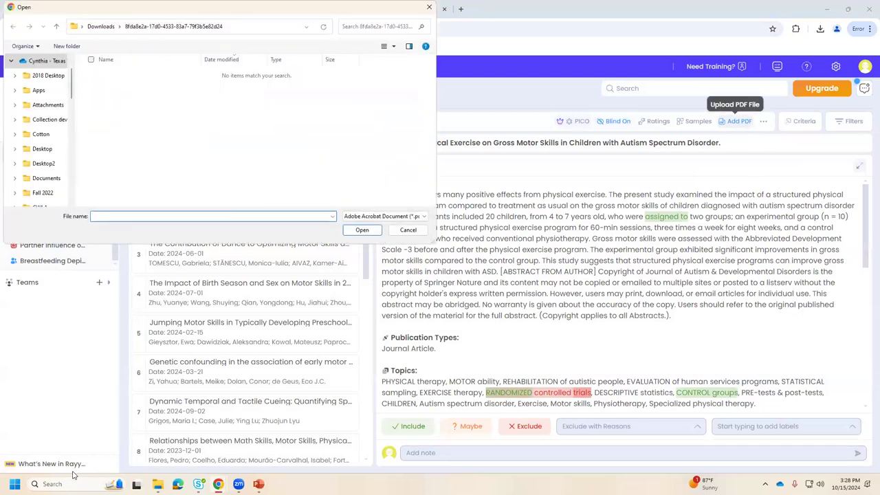
{"action": "left_click", "coordinate": [528, 173]}
{"action": "left_click", "coordinate": [400, 233]}
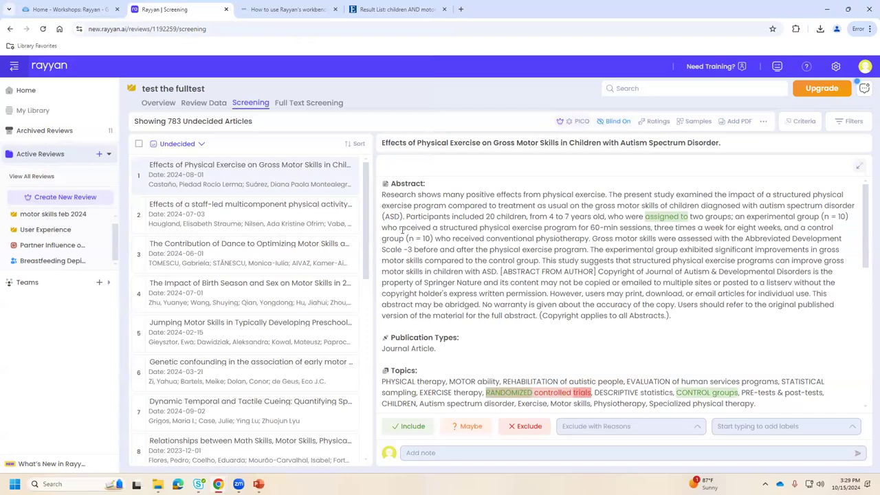
Bring up the Rayyan workshop guide's PRISMA checklist links and PRISMA 2020 flow diagram.
{"action": "left_click", "coordinate": [59, 12]}
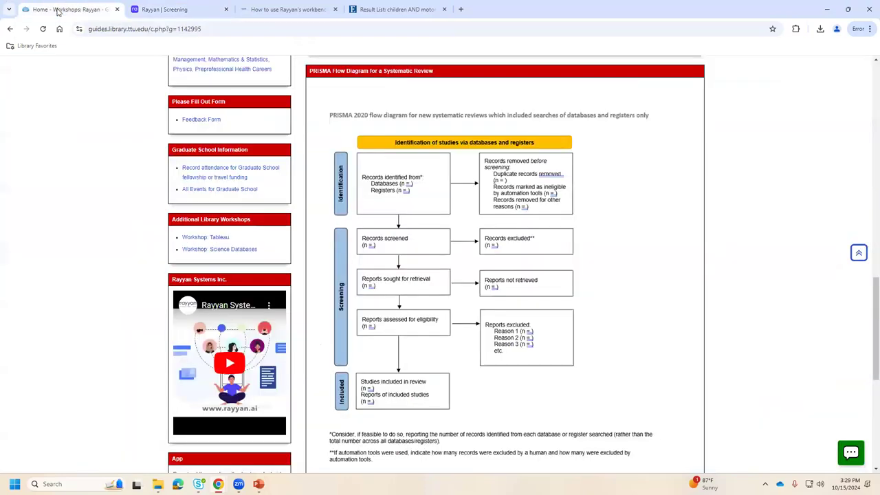
{"action": "scroll", "coordinate": [447, 318], "scroll_direction": "up", "scroll_amount": 2}
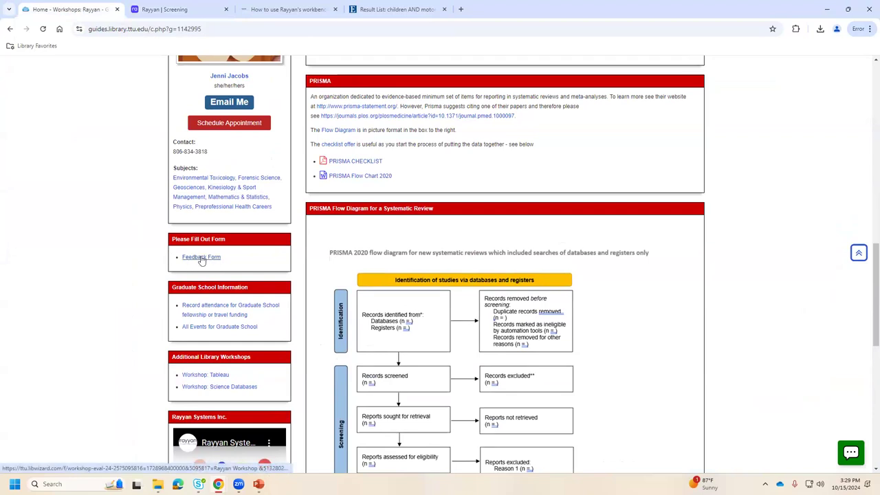
{"action": "scroll", "coordinate": [201, 258], "scroll_direction": "up", "scroll_amount": 2}
{"action": "left_click", "coordinate": [236, 25]}
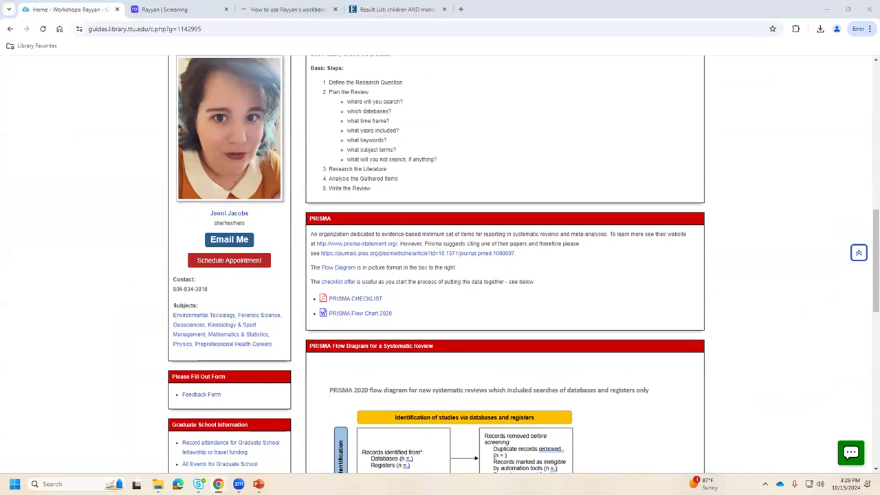
{"action": "scroll", "coordinate": [261, 386], "scroll_direction": "down", "scroll_amount": 2}
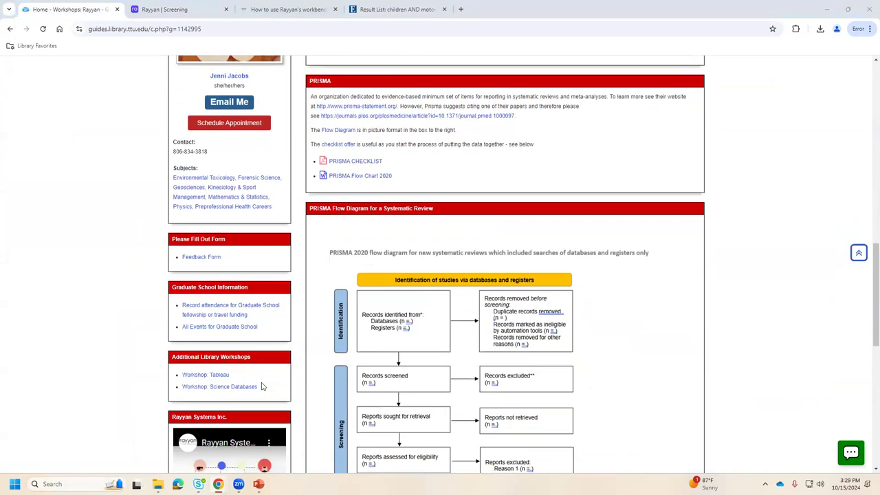
{"action": "scroll", "coordinate": [280, 360], "scroll_direction": "down", "scroll_amount": 1}
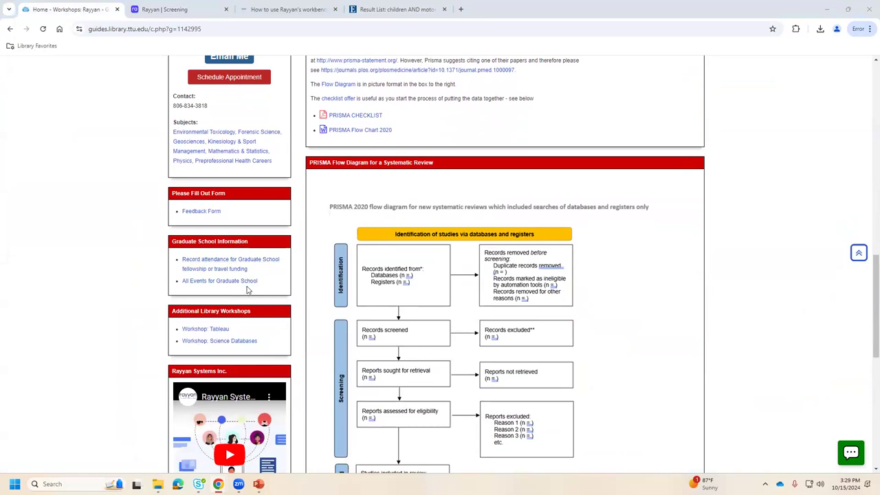